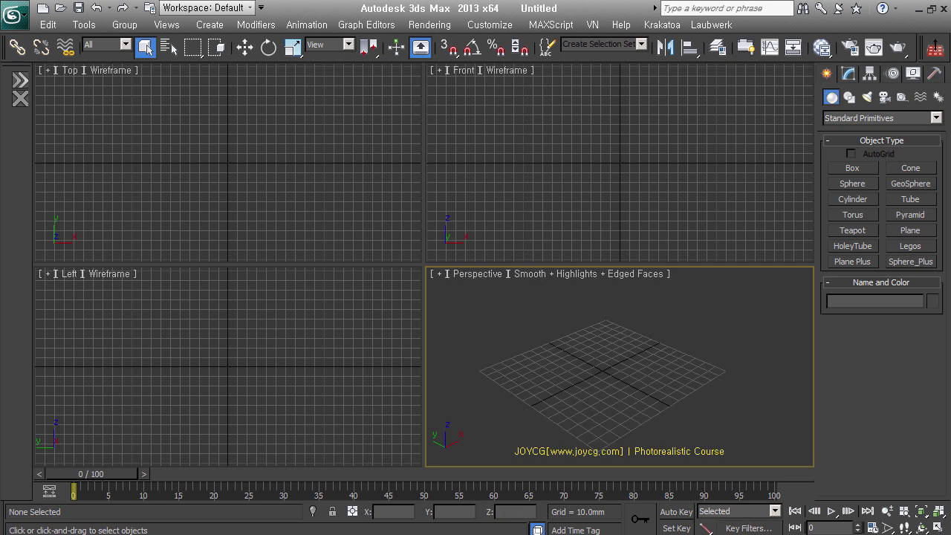
Bring up the 2week_model_aesop folder, select 0-aesop.jpg, then minimize the Explorer window
key(alt+Tab)
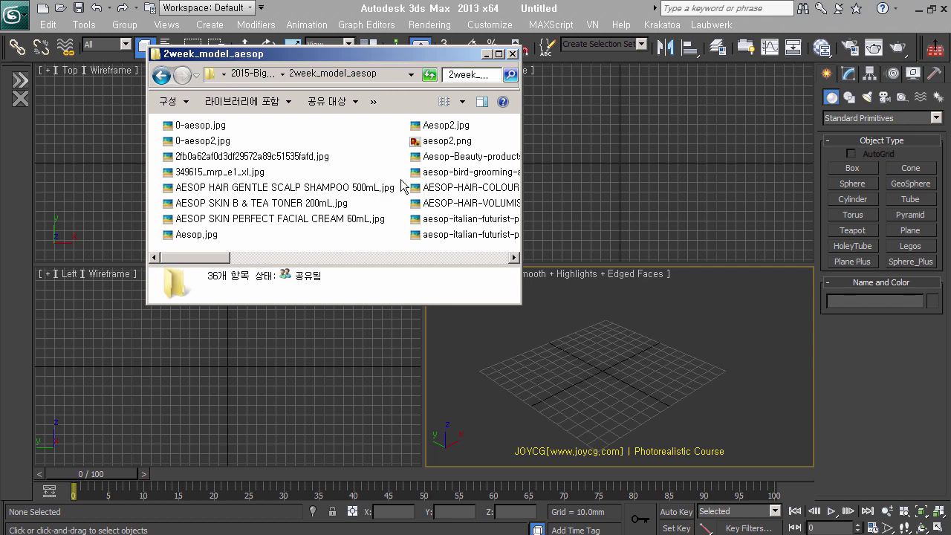
ctrl+scroll(392, 163, up, 1)
ctrl+scroll(392, 163, up, 1)
ctrl+scroll(392, 164, up, 1)
ctrl+scroll(392, 163, up, 1)
ctrl+scroll(392, 160, up, 1)
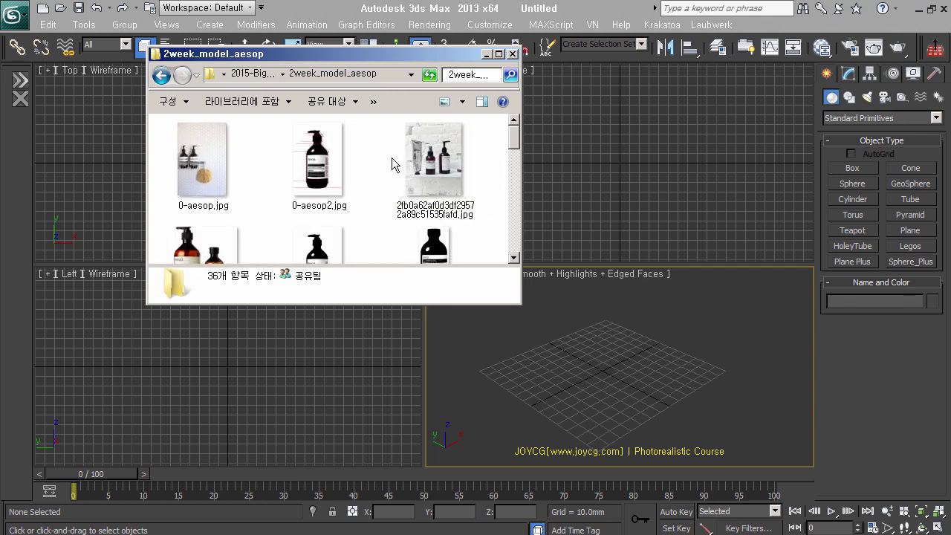
click(204, 176)
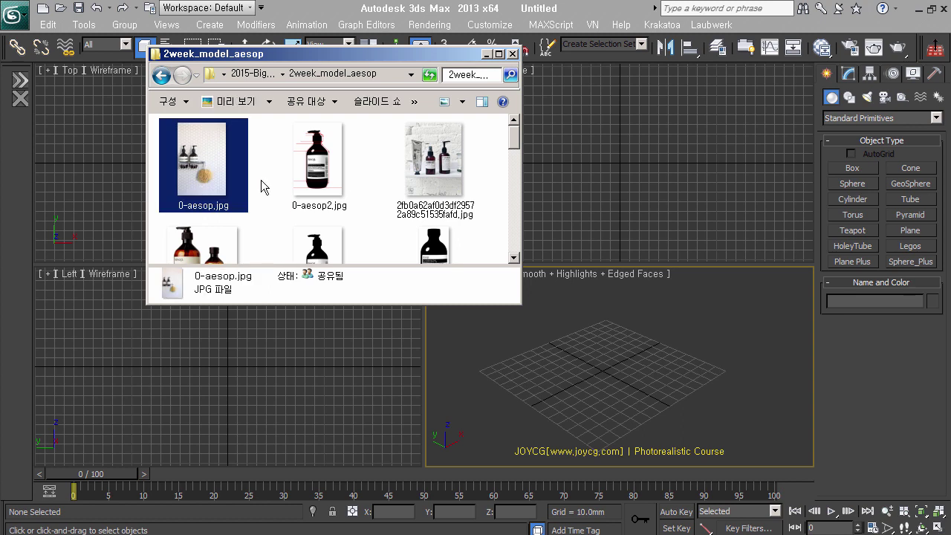
drag(369, 62, 550, 196)
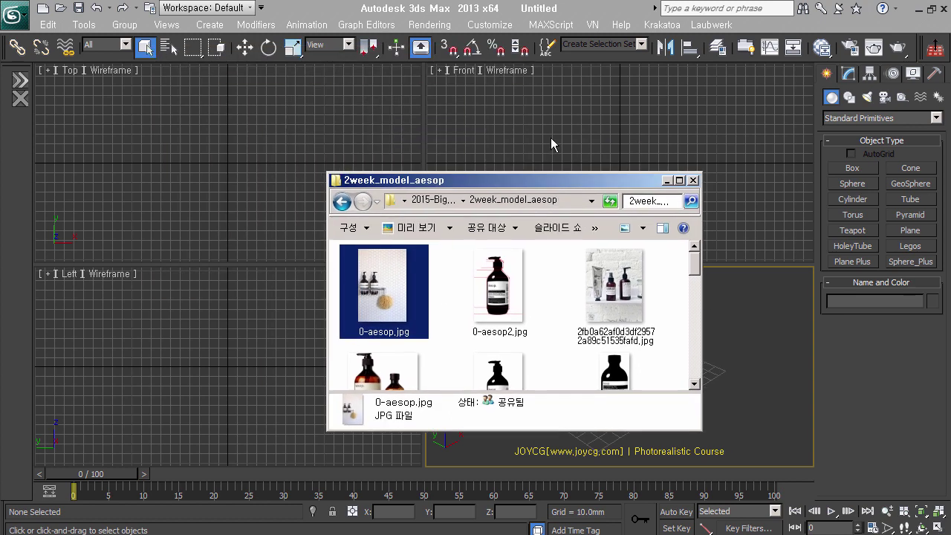
click(600, 15)
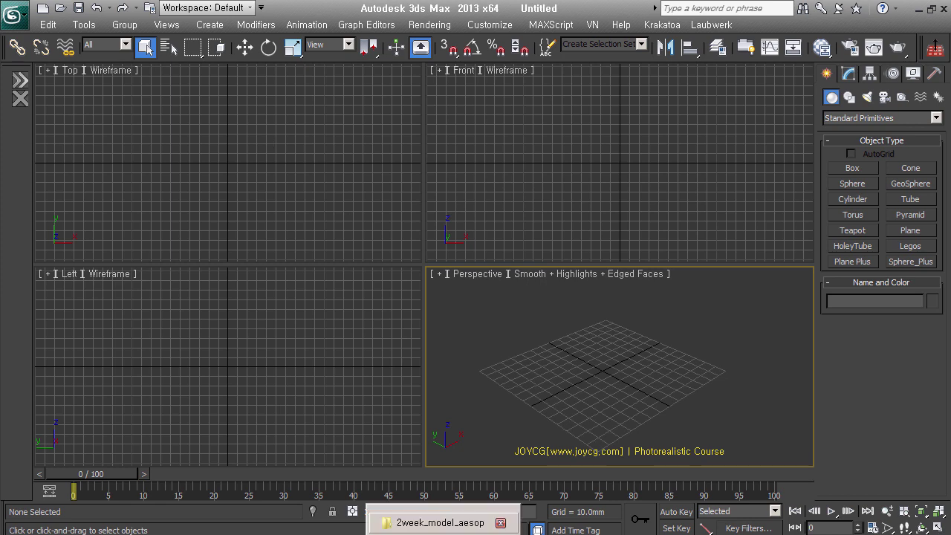
click(441, 522)
double_click(384, 291)
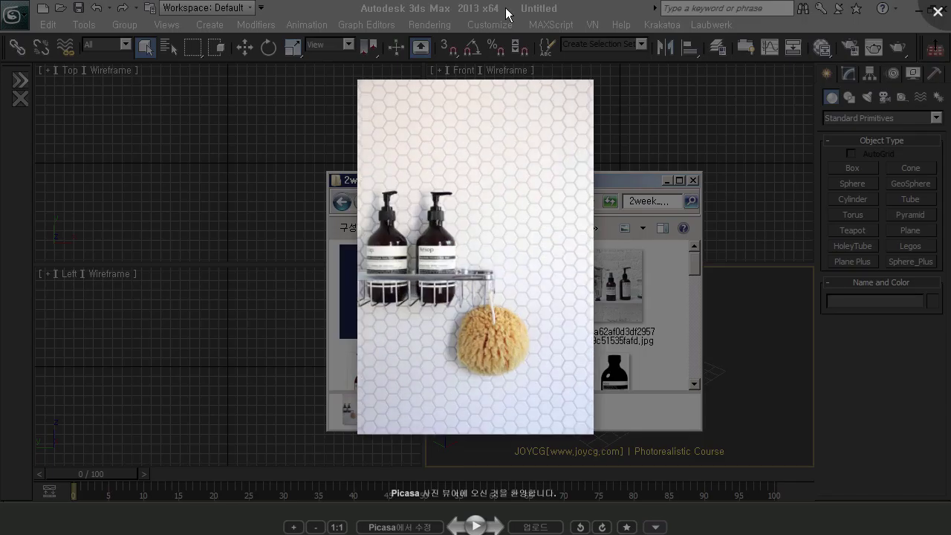
double_click(609, 26)
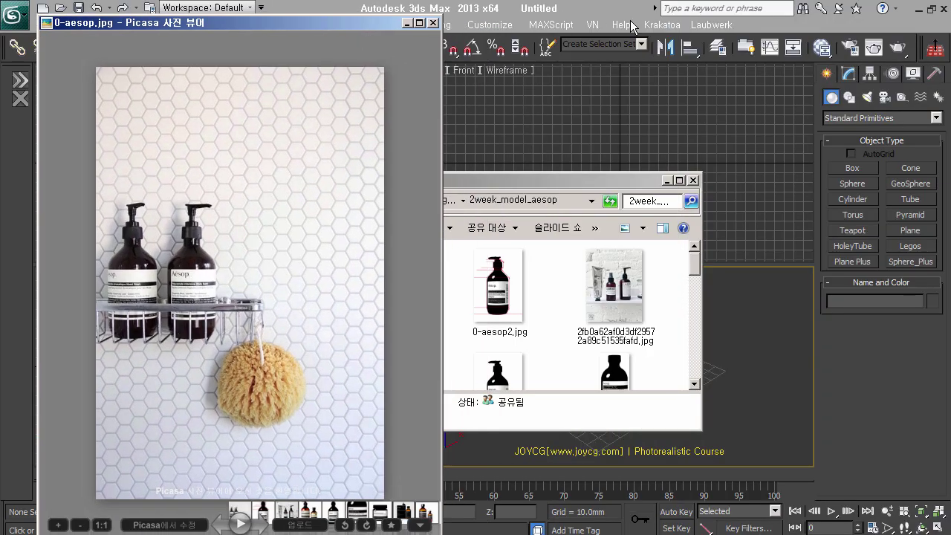
click(609, 26)
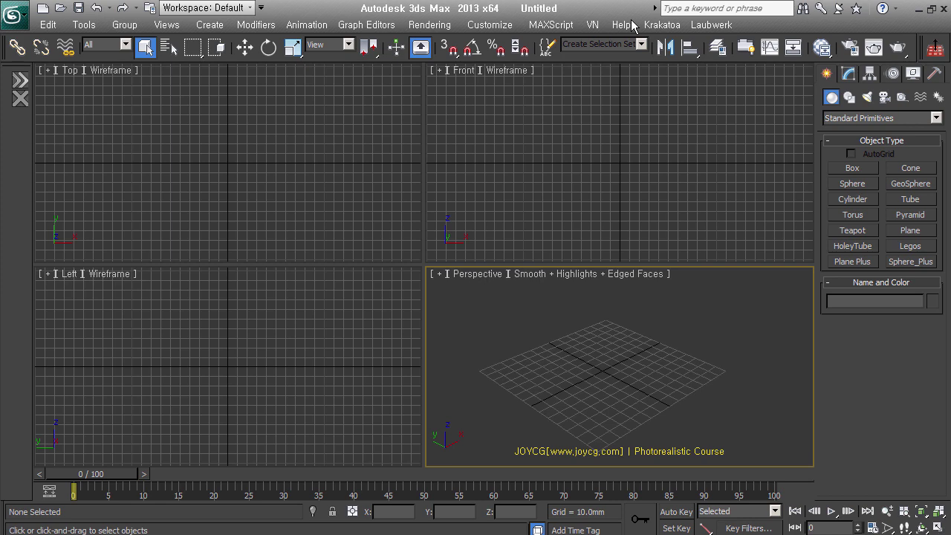
key(alt+Tab)
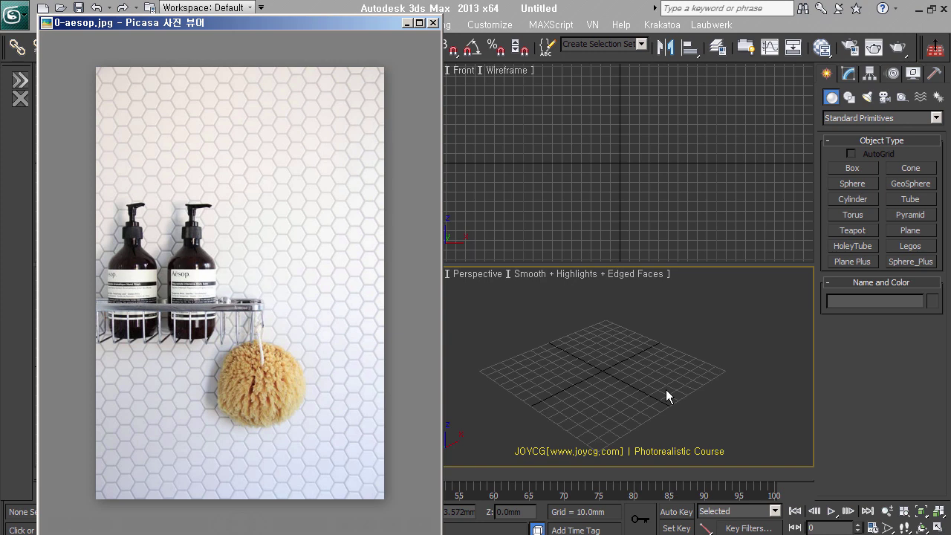
click(433, 23)
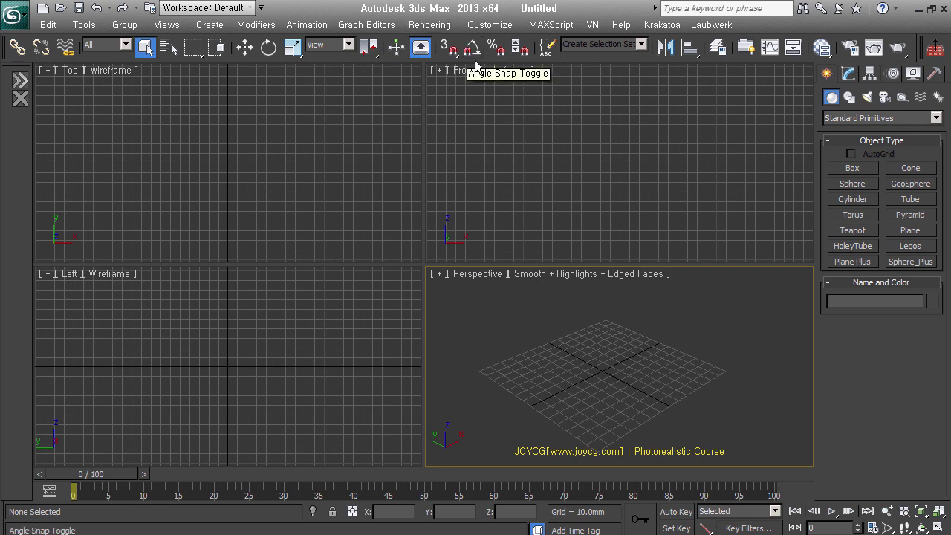
Use View Image File to browse H: > 2015-BigennerModeling_S2 > 2week_model_aesop and select 0-aesop.jpg
click(449, 27)
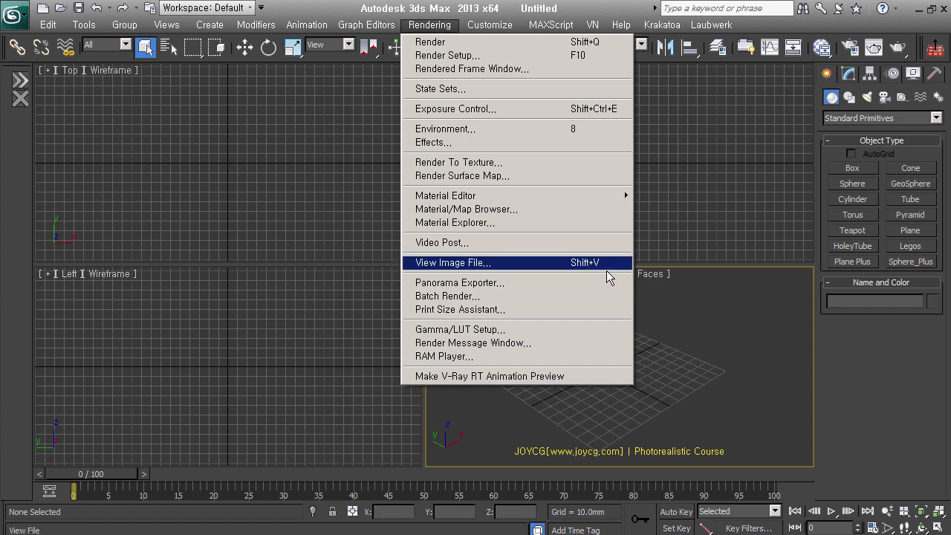
click(561, 267)
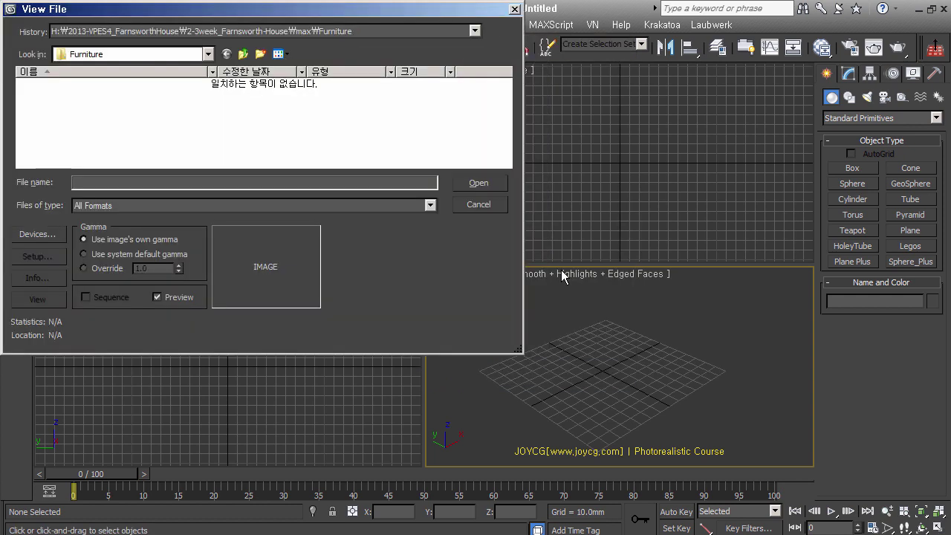
click(184, 59)
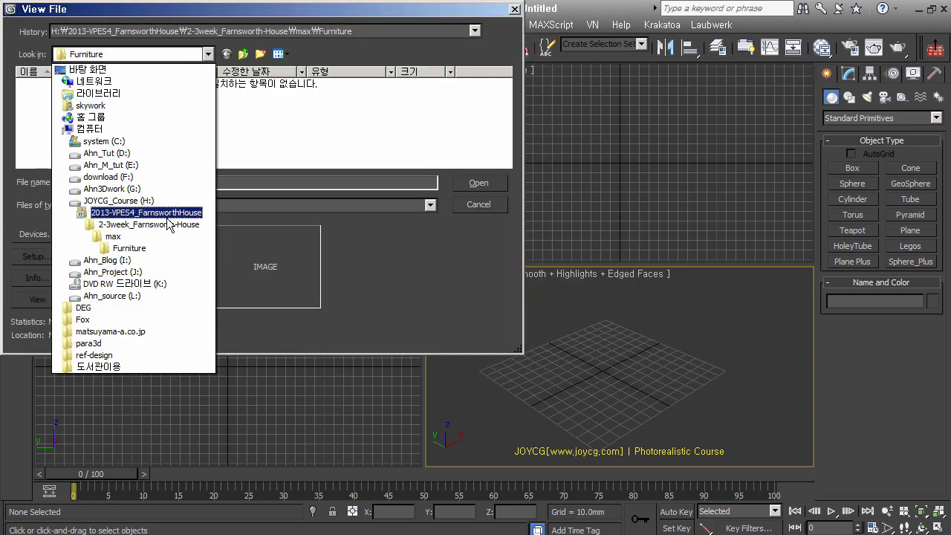
click(164, 207)
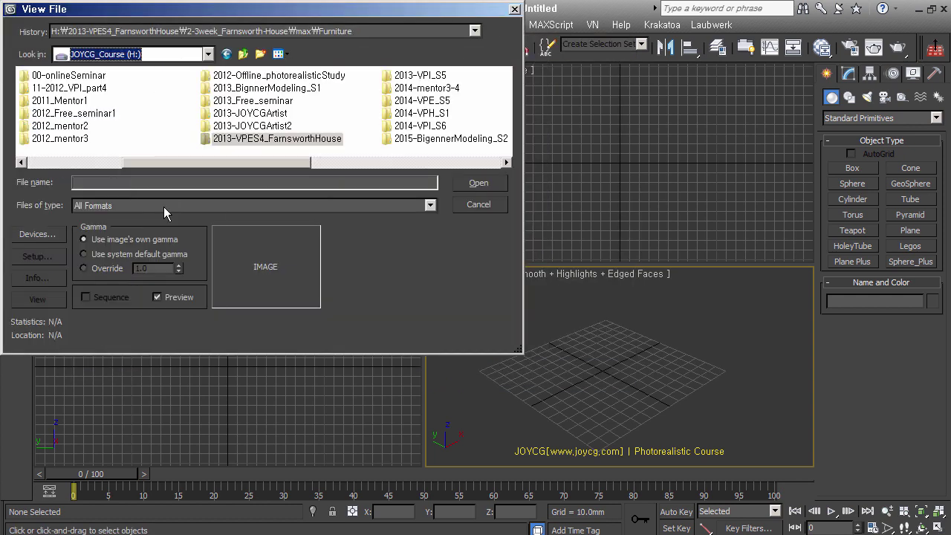
click(428, 105)
scroll(430, 117, down, 1)
click(312, 144)
double_click(311, 147)
double_click(85, 98)
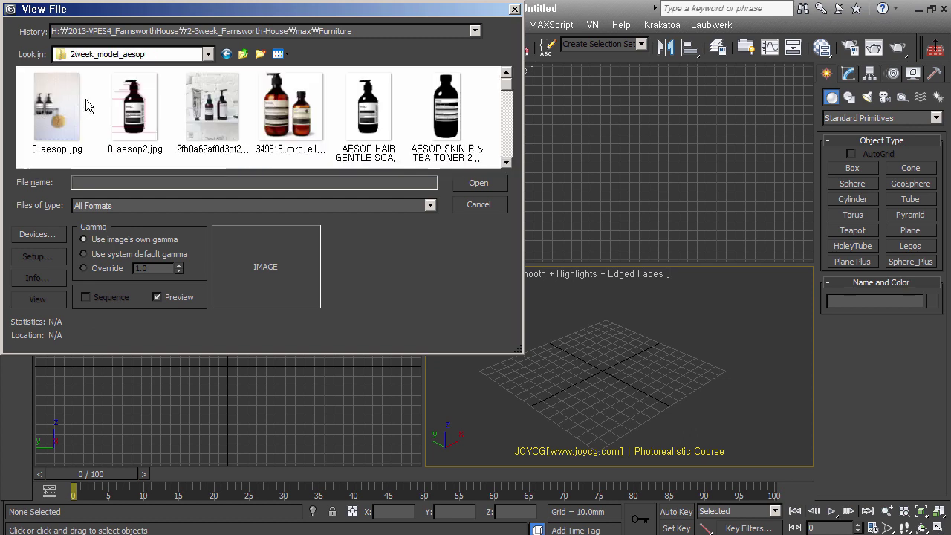
click(74, 102)
Open 0-aesop.jpg in the image viewer, try moving and shrinking it, then close it
double_click(68, 106)
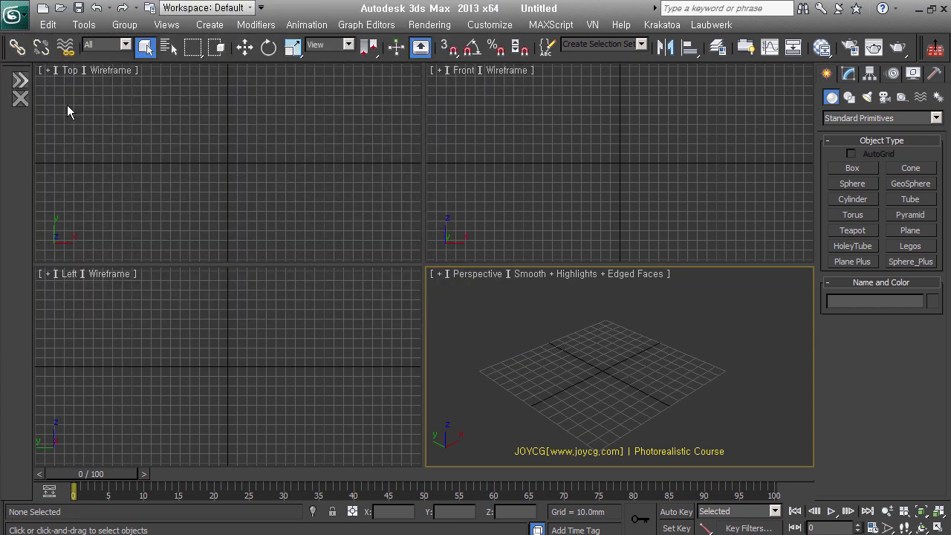
drag(744, 133, 97, 41)
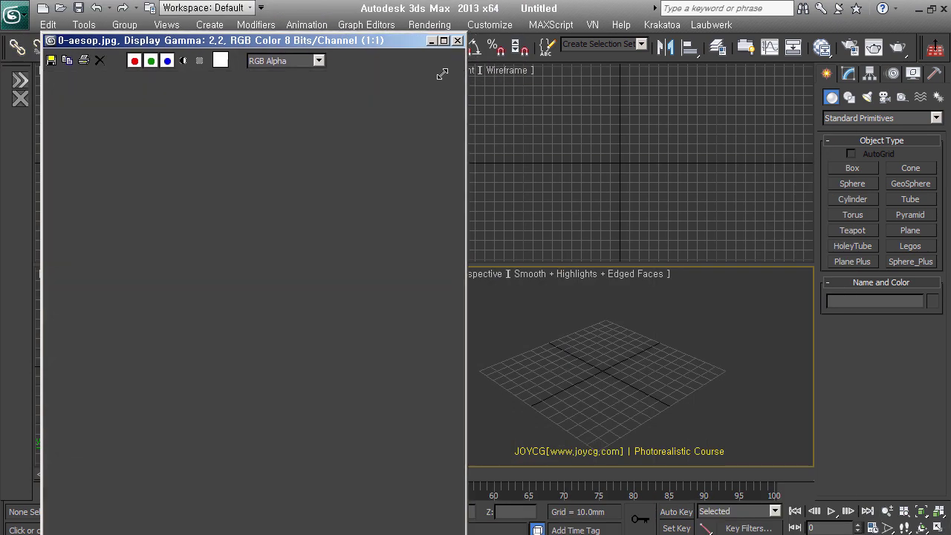
drag(473, 37, 437, 171)
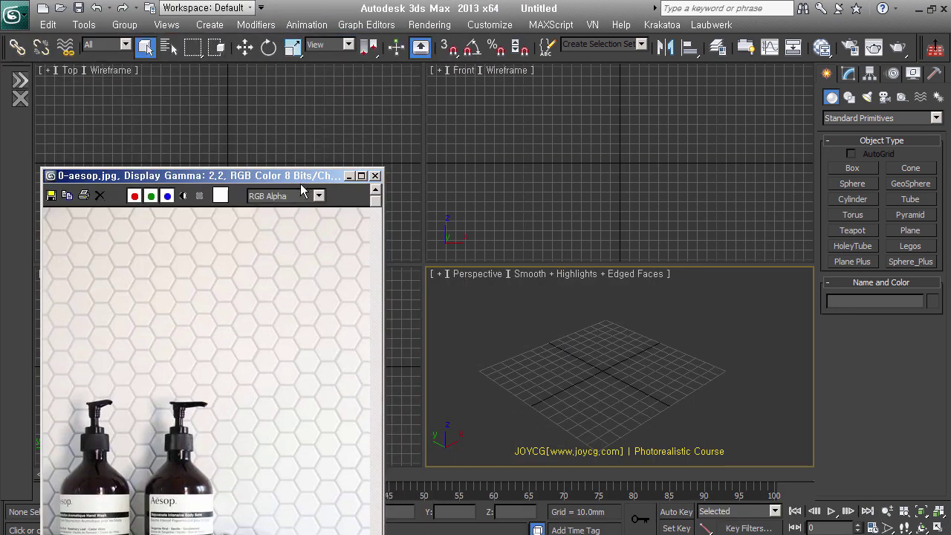
drag(303, 179, 295, 28)
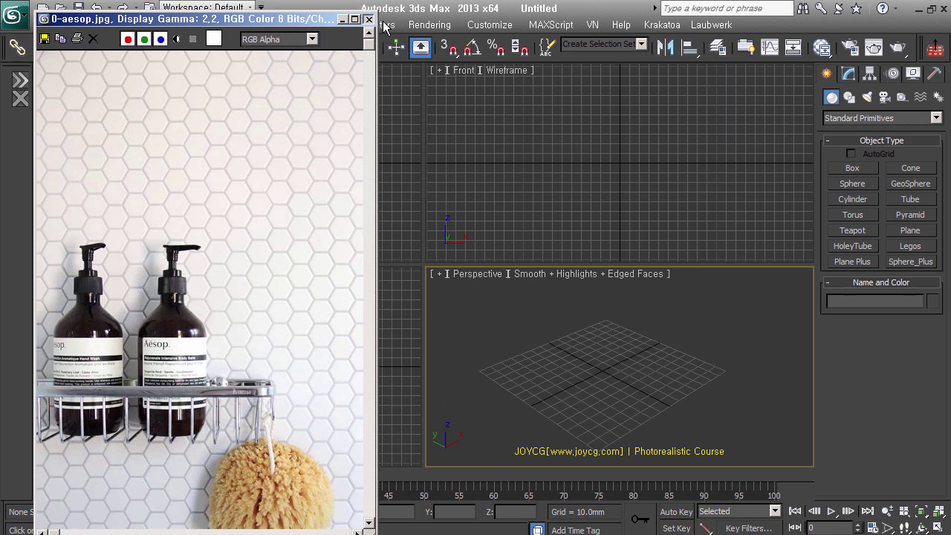
click(368, 19)
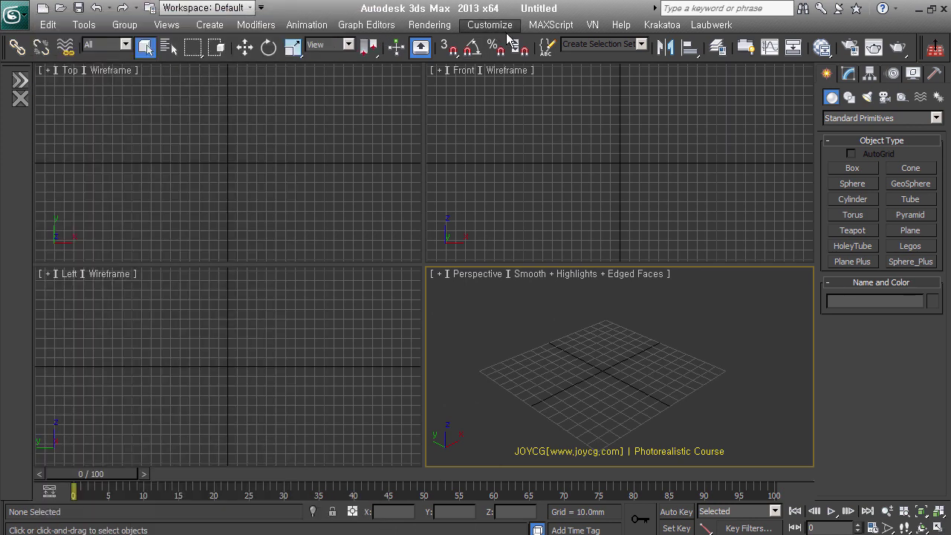
Reopen 0-aesop.jpg and size its window over the Top viewport so the whole photo fits
click(499, 27)
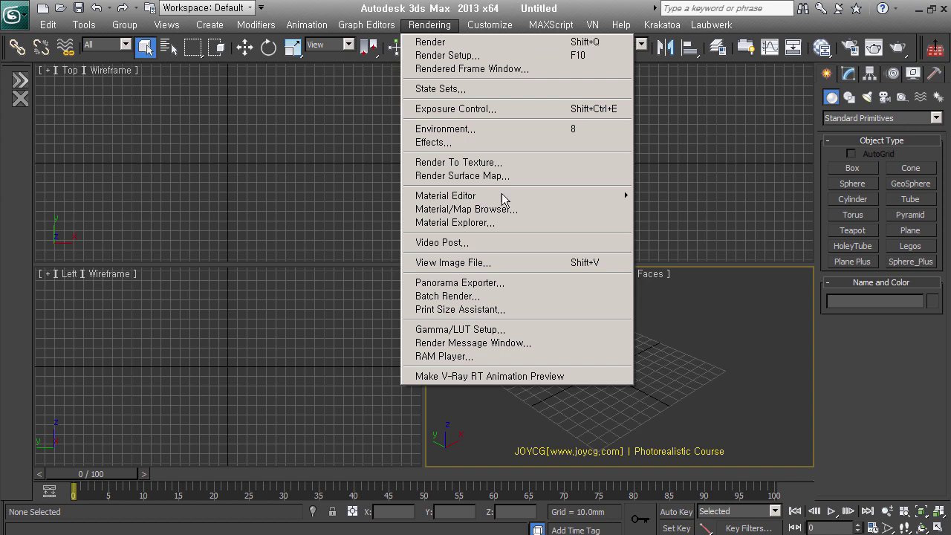
click(525, 272)
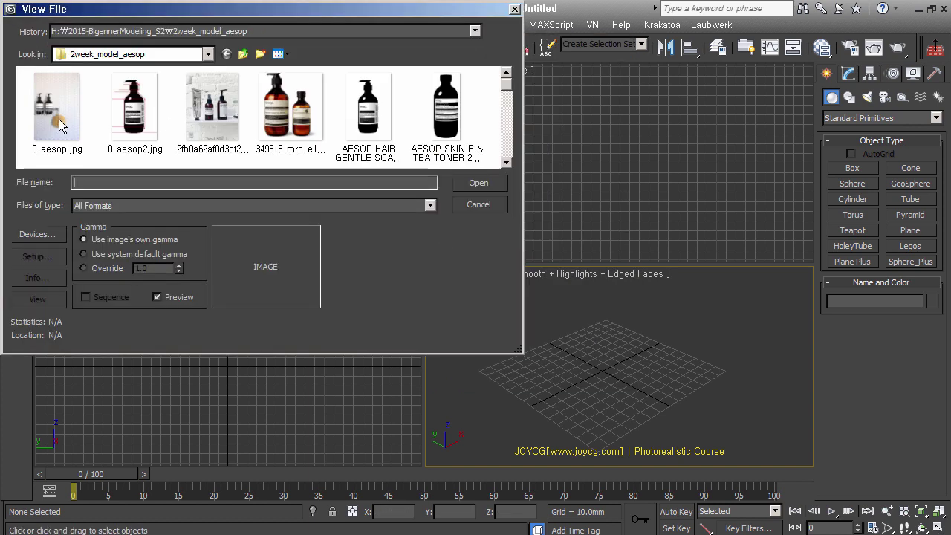
double_click(58, 119)
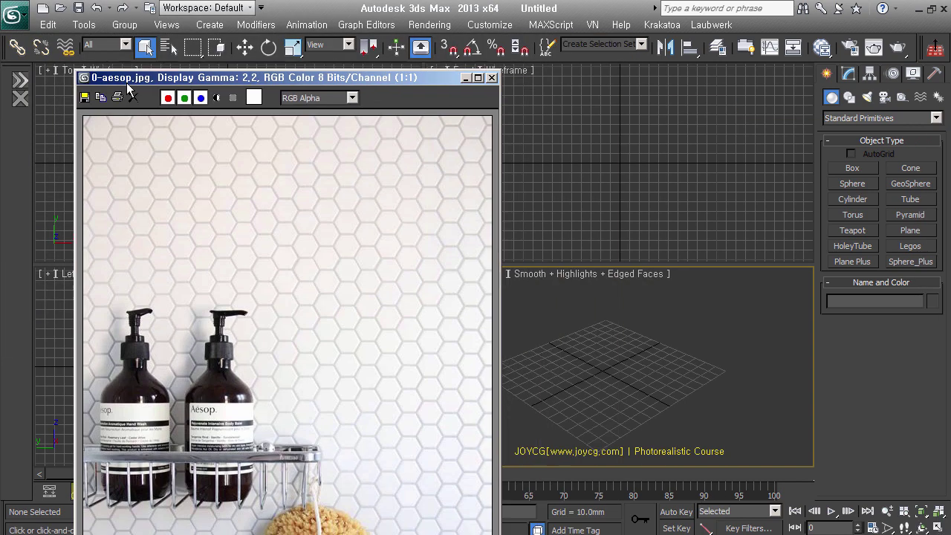
mouse_move(481, 40)
mouse_down()
mouse_move(425, 80)
mouse_move(347, 223)
mouse_up()
mouse_move(273, 245)
mouse_down()
mouse_move(265, 27)
mouse_move(227, 49)
mouse_up()
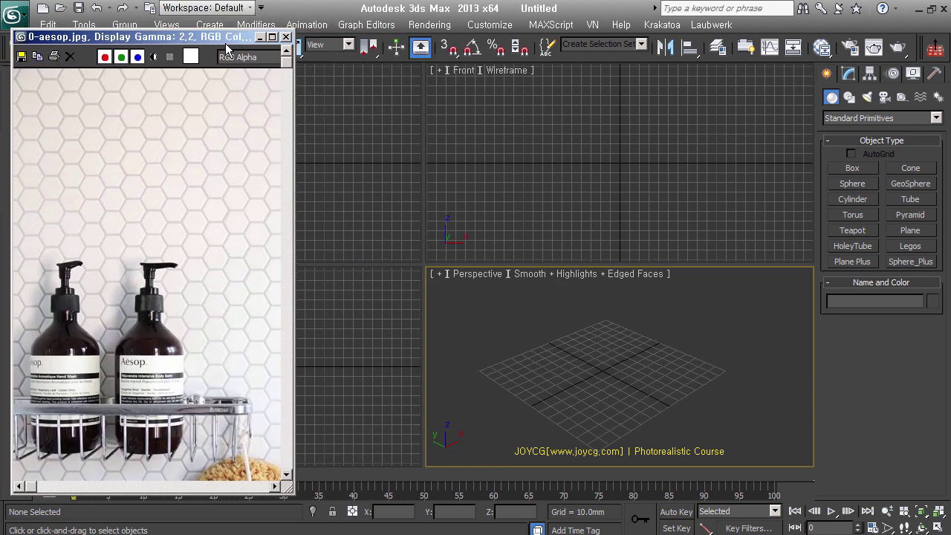
scroll(227, 331, down, 3)
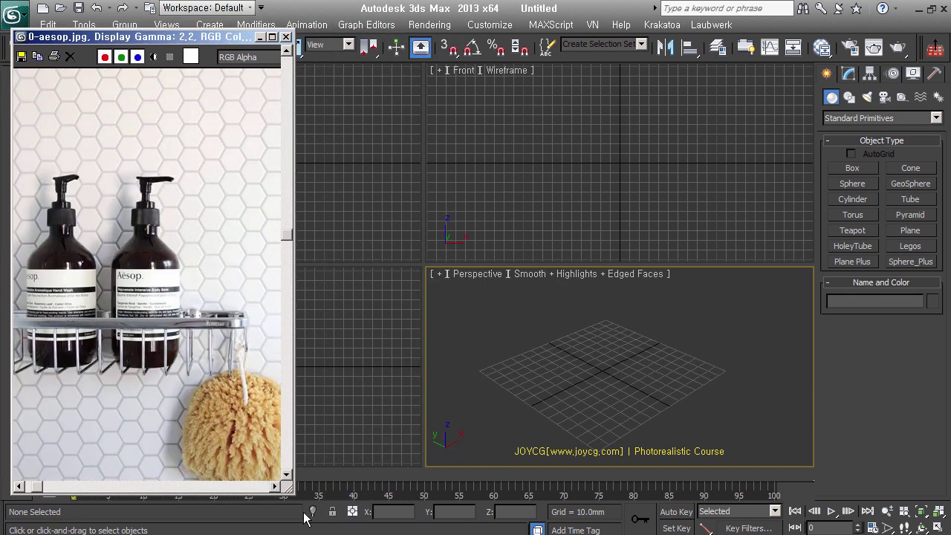
drag(294, 493, 323, 459)
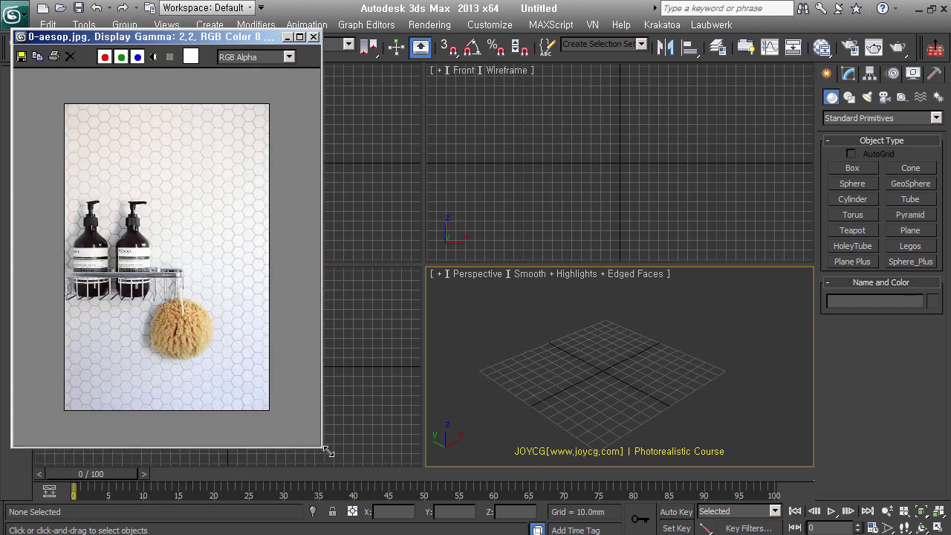
drag(322, 446, 256, 338)
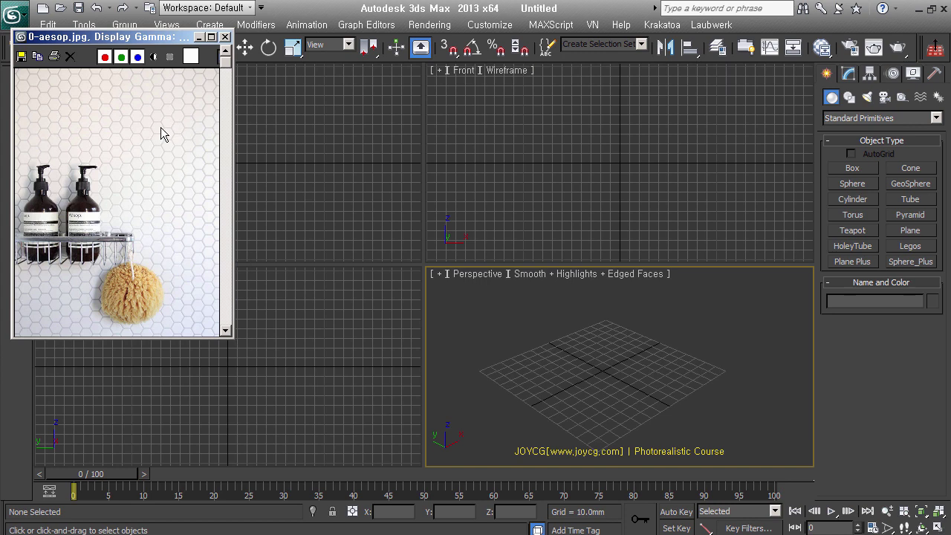
Zoom and pan around the 0-aesop.jpg photo from the two pump bottles down to the sponge
drag(153, 37, 182, 90)
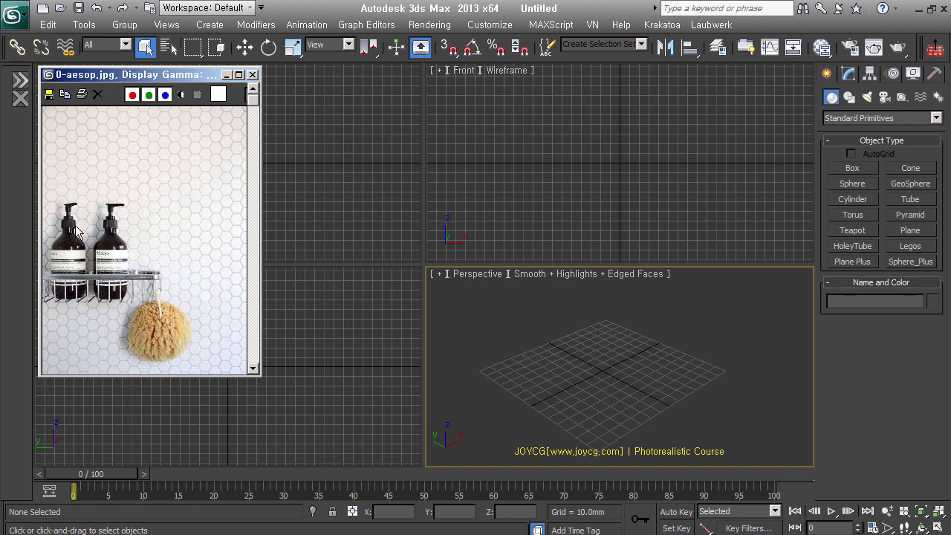
ctrl+click(87, 267)
scroll(92, 152, down, 3)
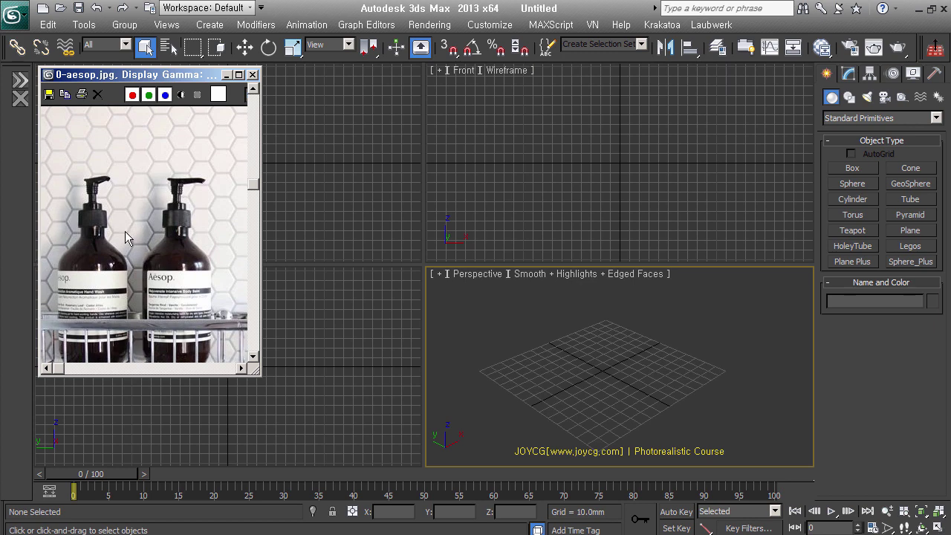
scroll(153, 293, down, 2)
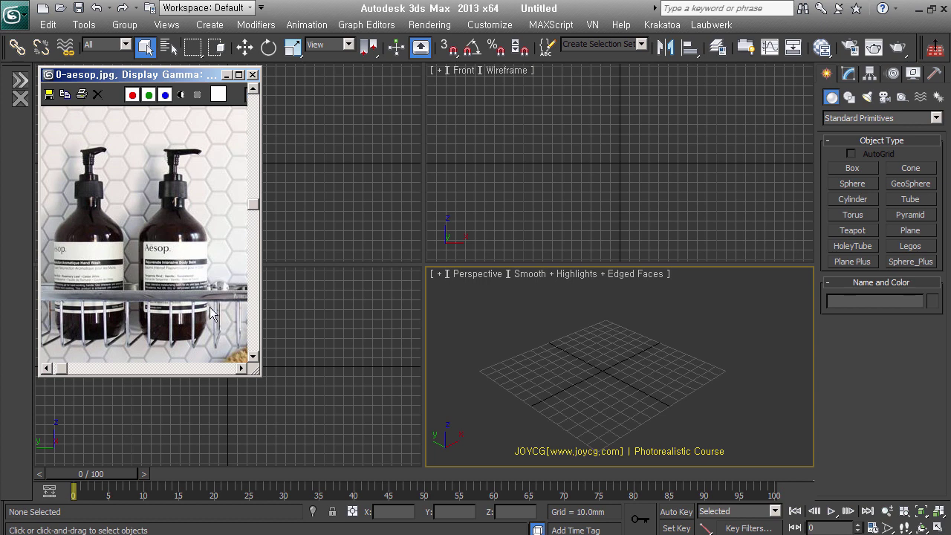
mouse_move(212, 298)
middle_down()
mouse_move(155, 285)
mouse_move(165, 282)
middle_up()
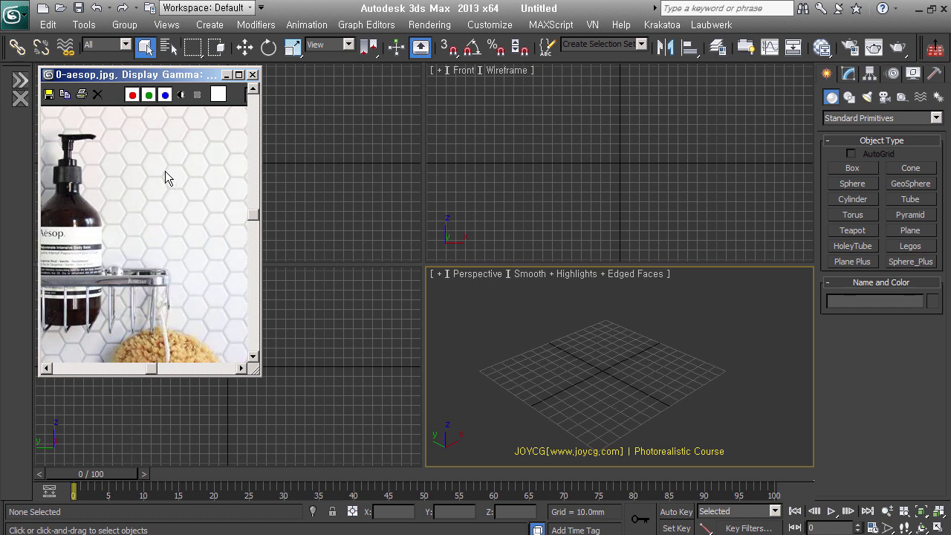
middle_drag(195, 206, 248, 208)
drag(253, 214, 259, 243)
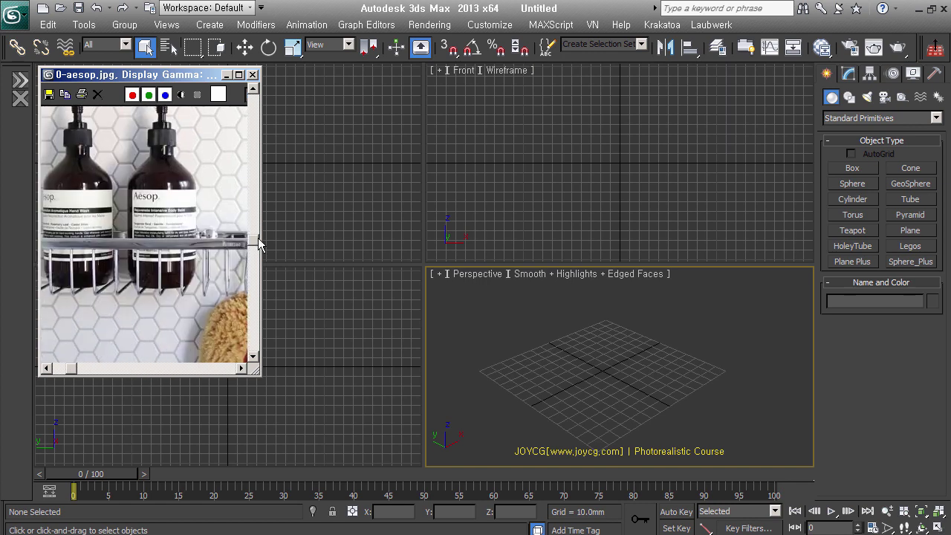
middle_drag(164, 183, 164, 201)
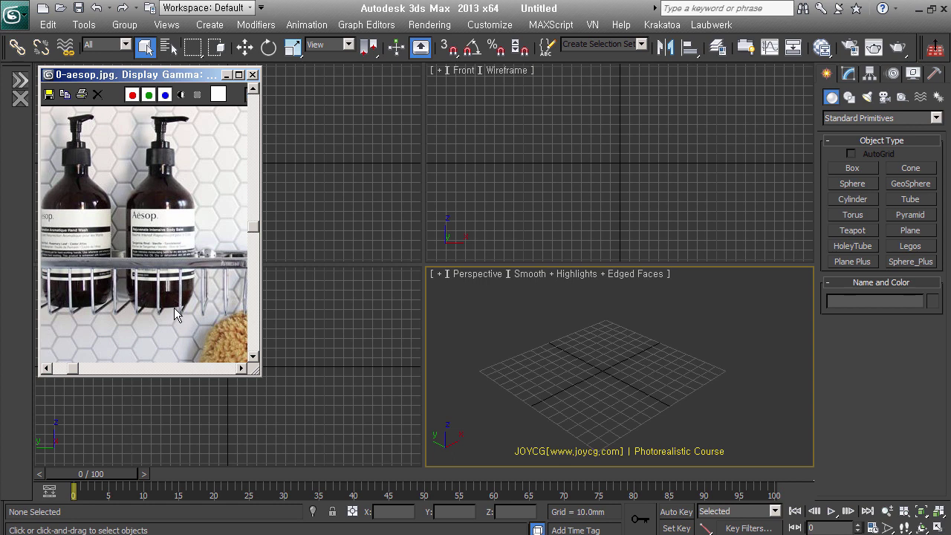
middle_drag(171, 300, 126, 293)
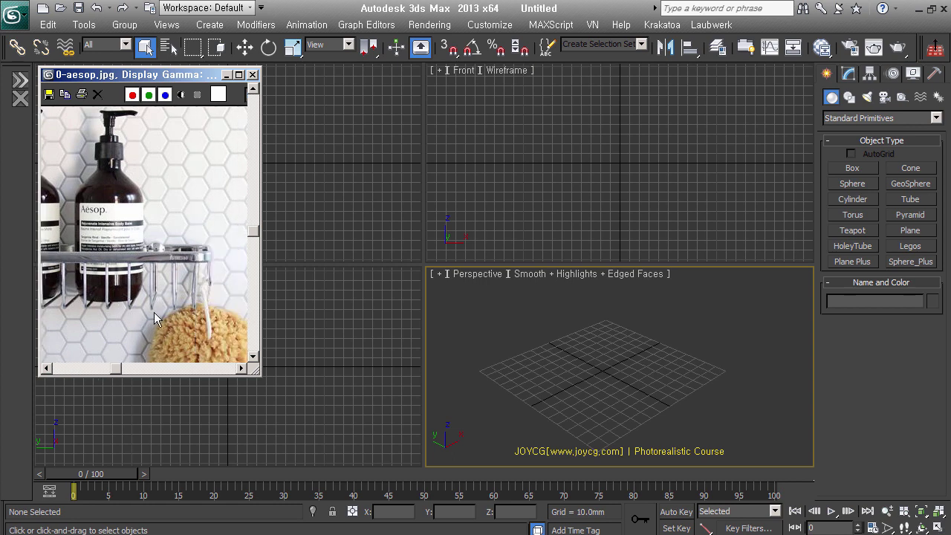
middle_drag(186, 314, 161, 238)
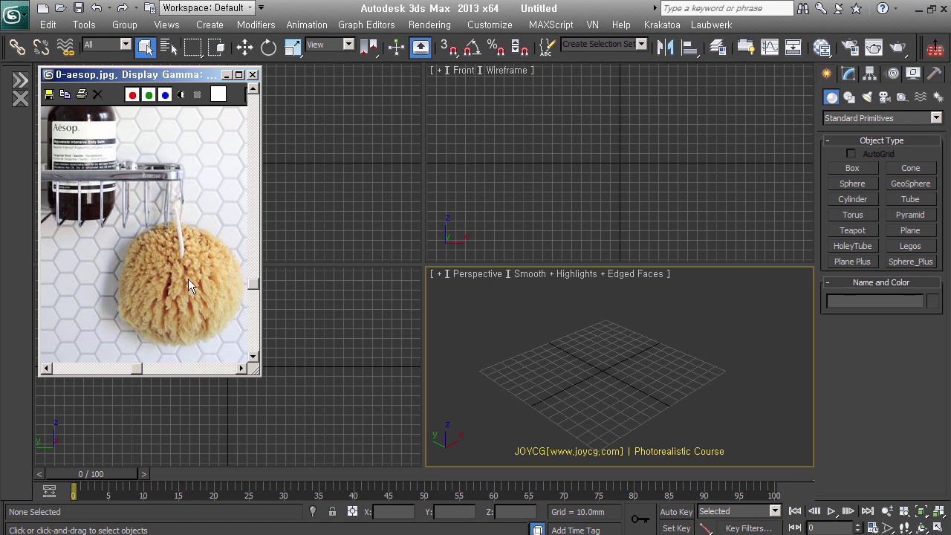
Zoom out and back in on the photo, panning to frame both pump bottles and labels
scroll(217, 306, down, 2)
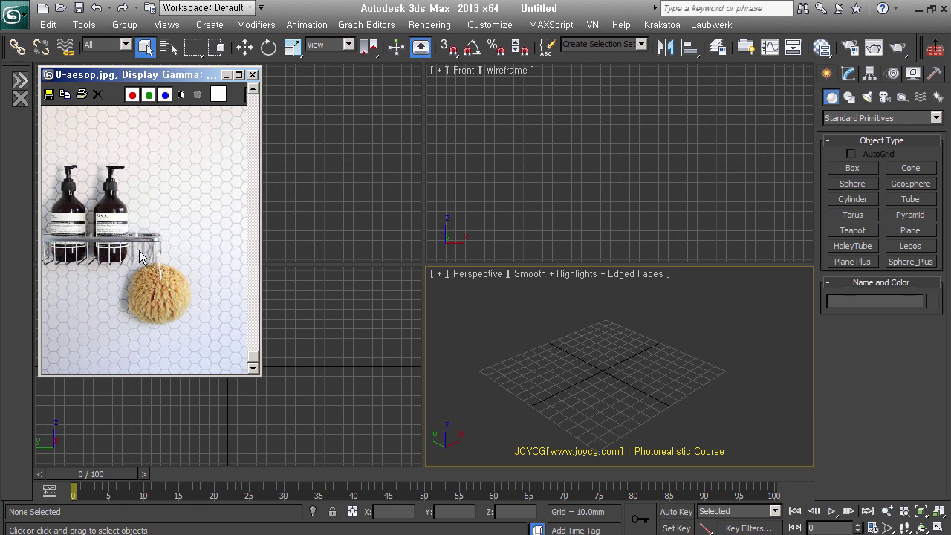
scroll(113, 223, up, 2)
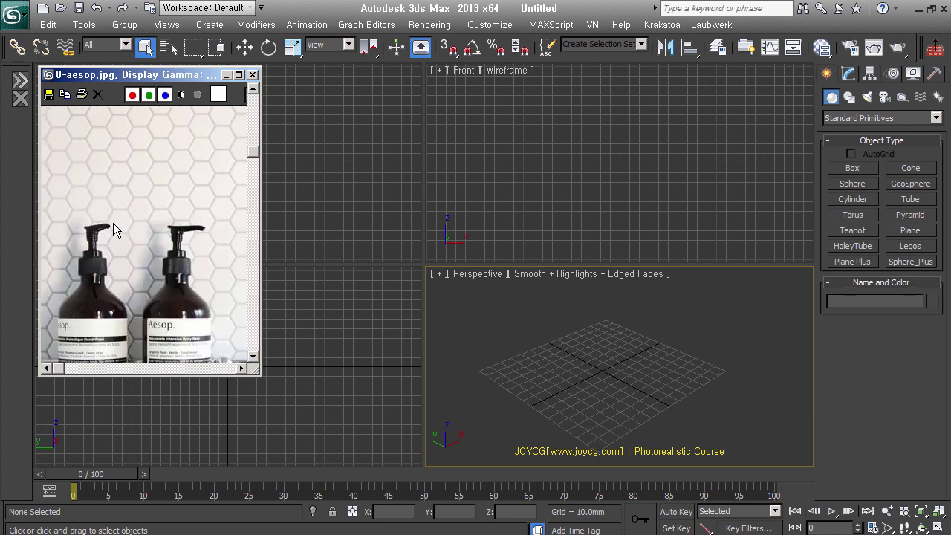
middle_drag(134, 206, 160, 219)
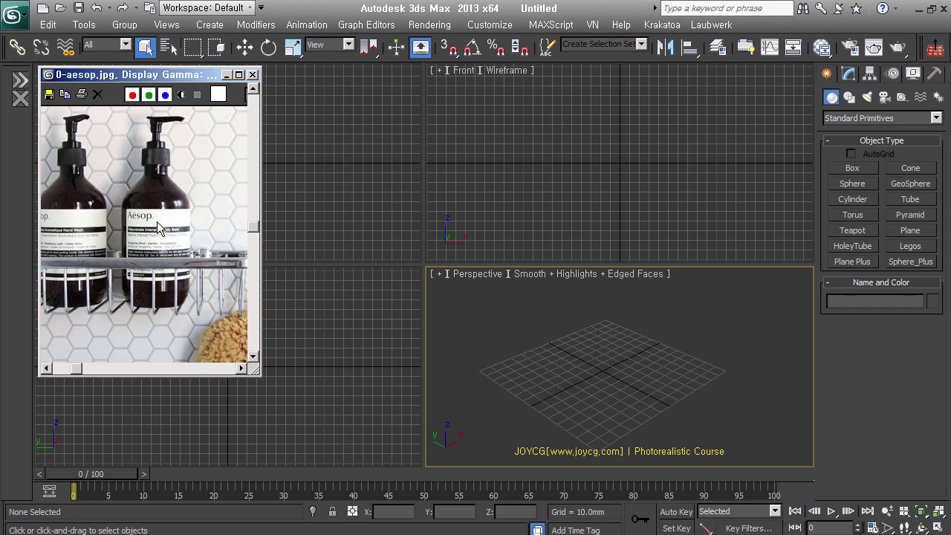
Run a Google search for Aesop, skim the results, then switch to Photoshop
click(211, 514)
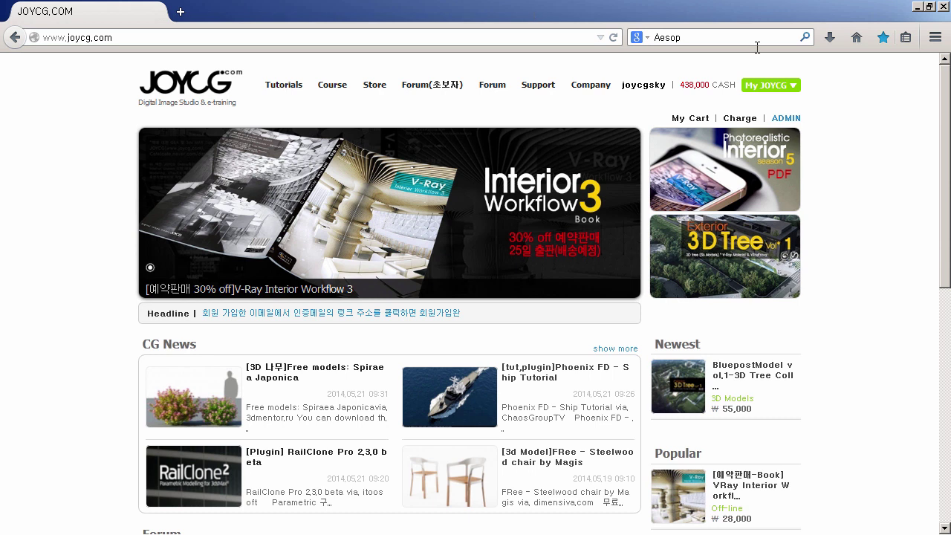
key(Return)
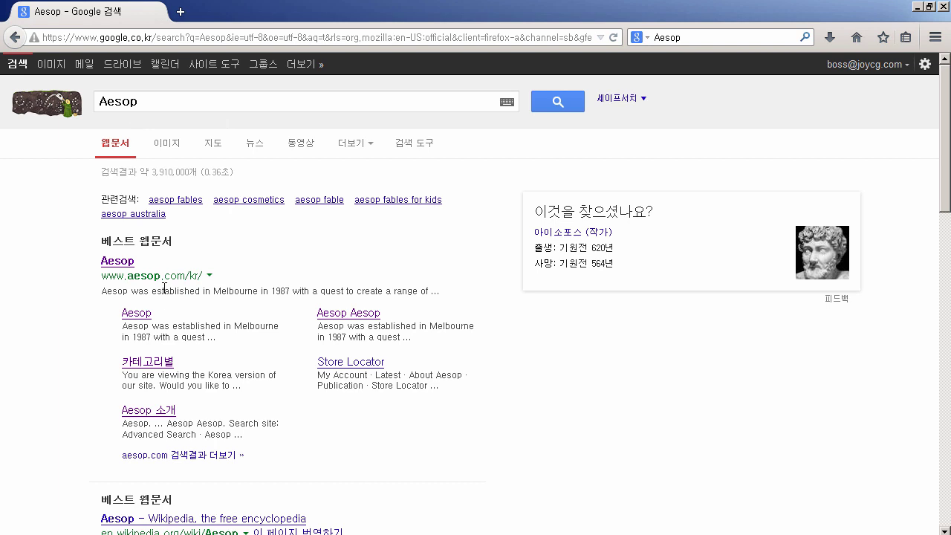
scroll(89, 299, down, 2)
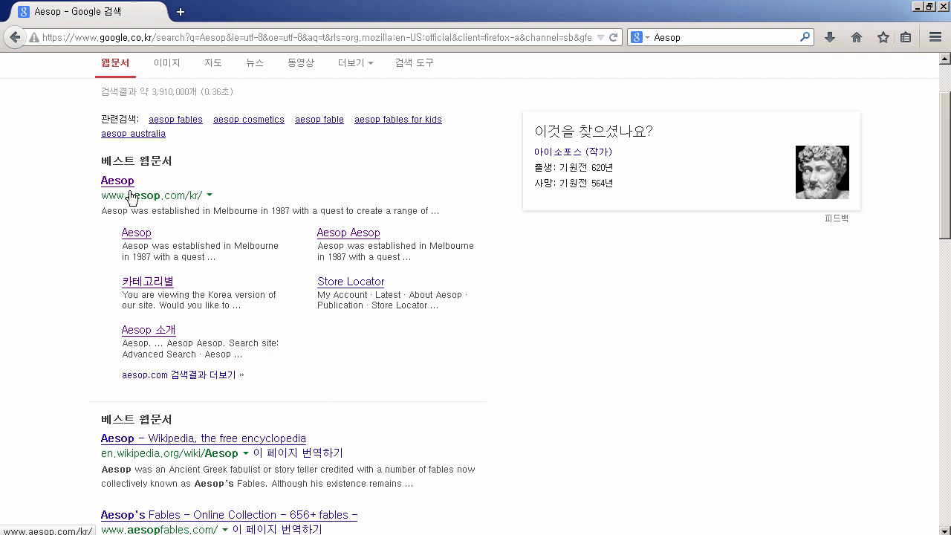
key(alt+Tab)
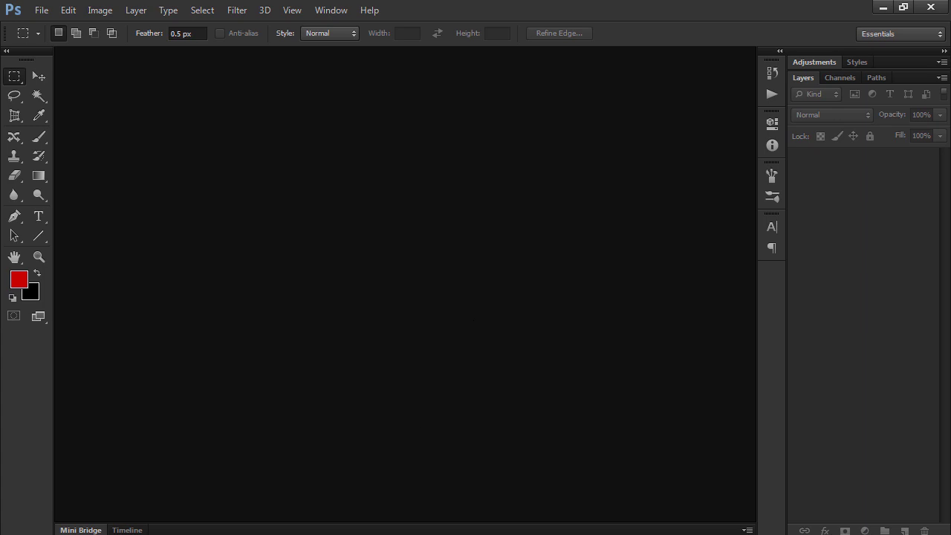
Switch away from Photoshop back toward 3ds Max and the Aesop results
key(alt+Tab)
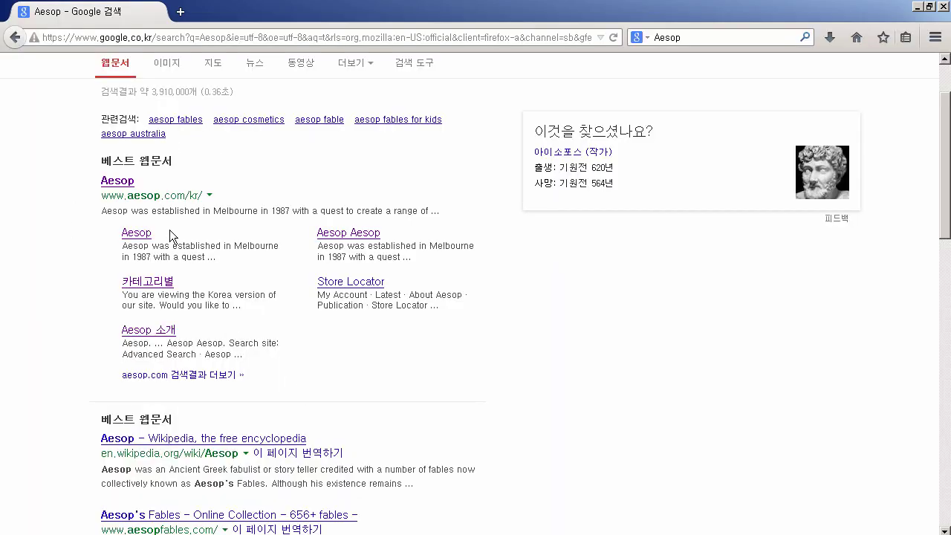
Open the official Aesop site from the search results in a new tab
middle_click(114, 189)
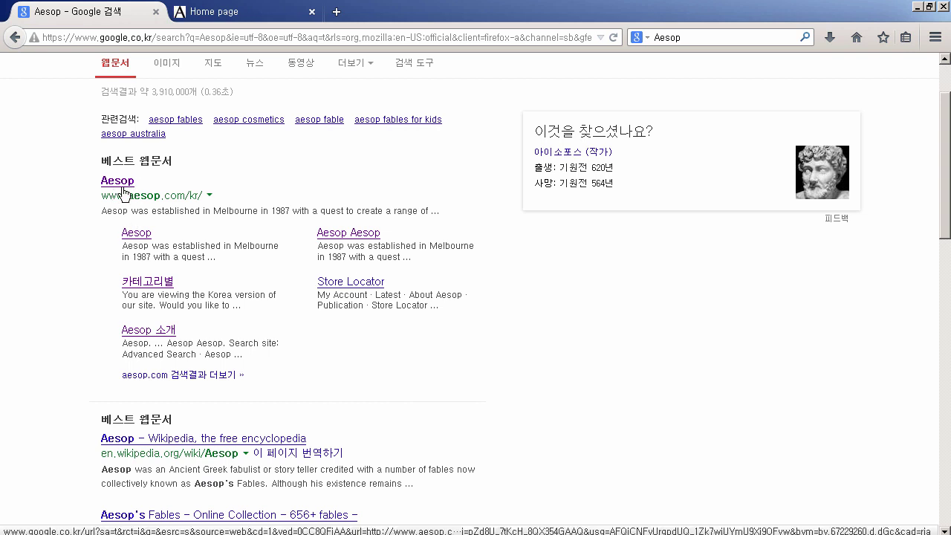
click(229, 18)
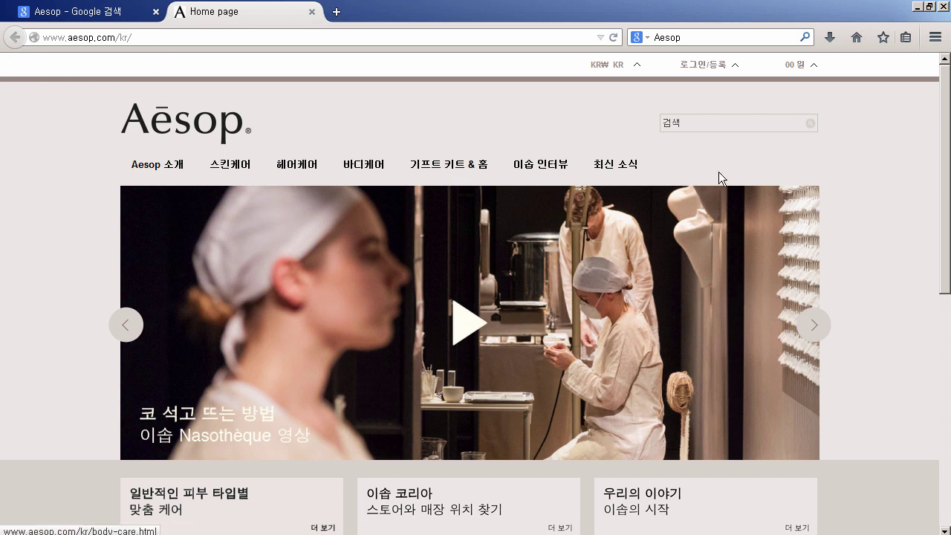
scroll(912, 260, down, 10)
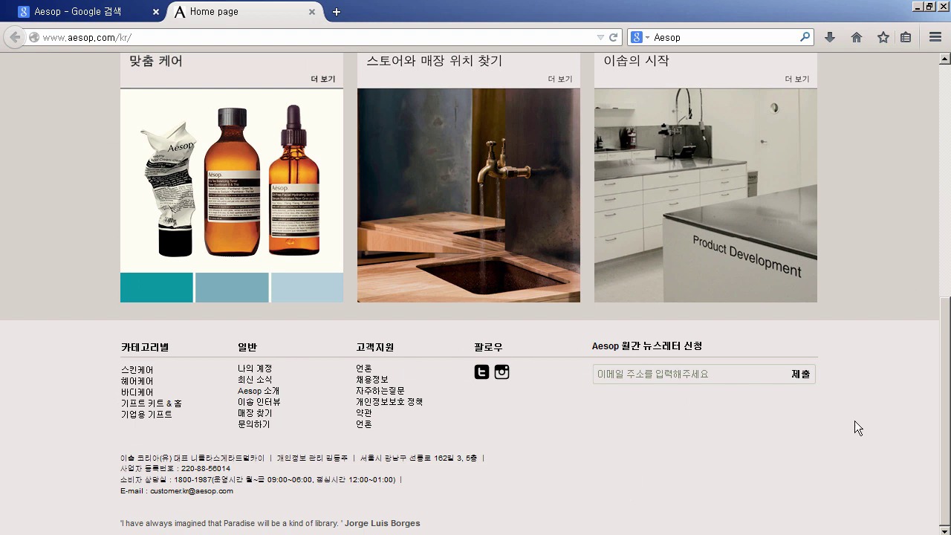
scroll(854, 421, up, 10)
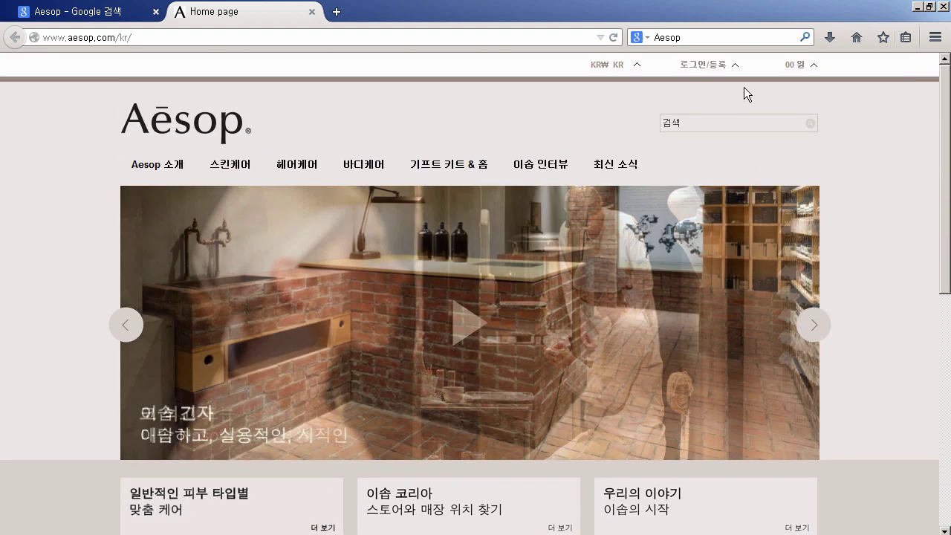
Change the store location from KR to United States and browse the home page
click(646, 73)
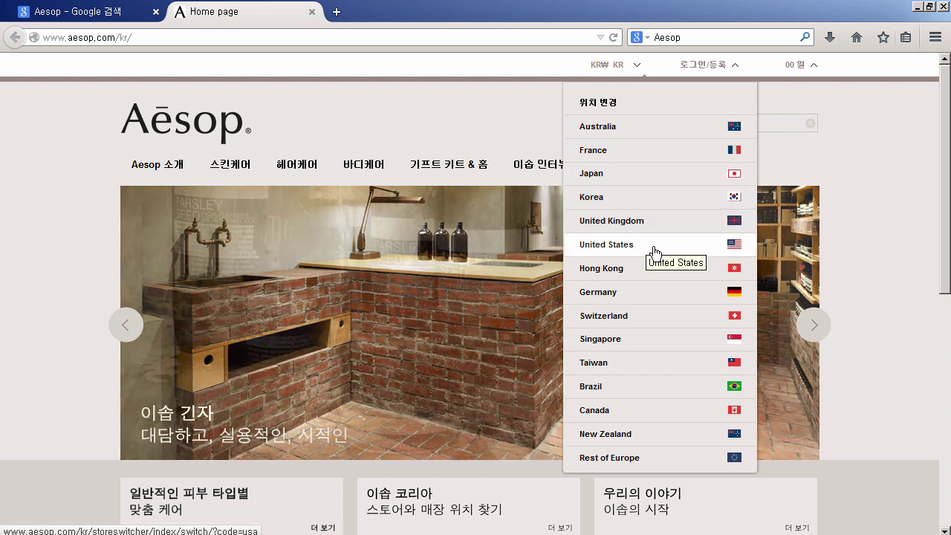
click(653, 252)
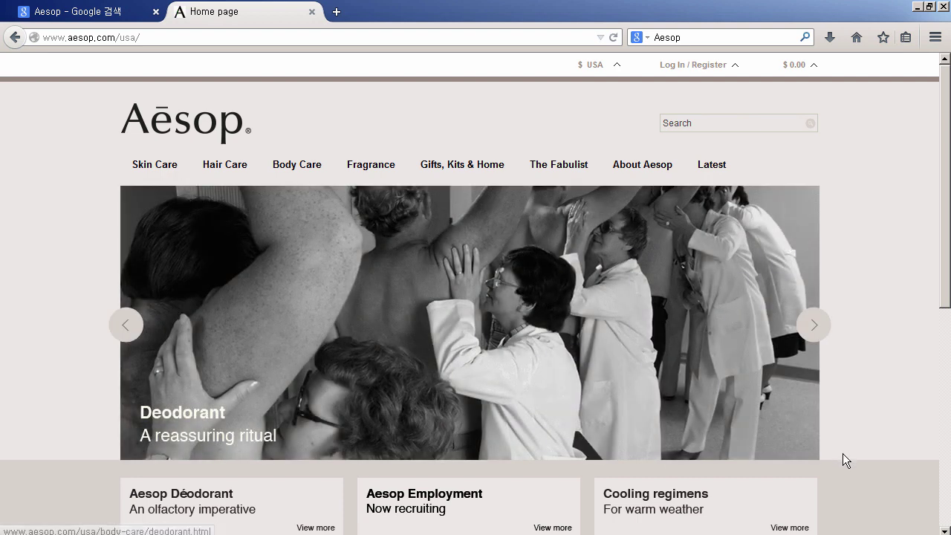
scroll(842, 453, down, 3)
scroll(335, 319, up, 2)
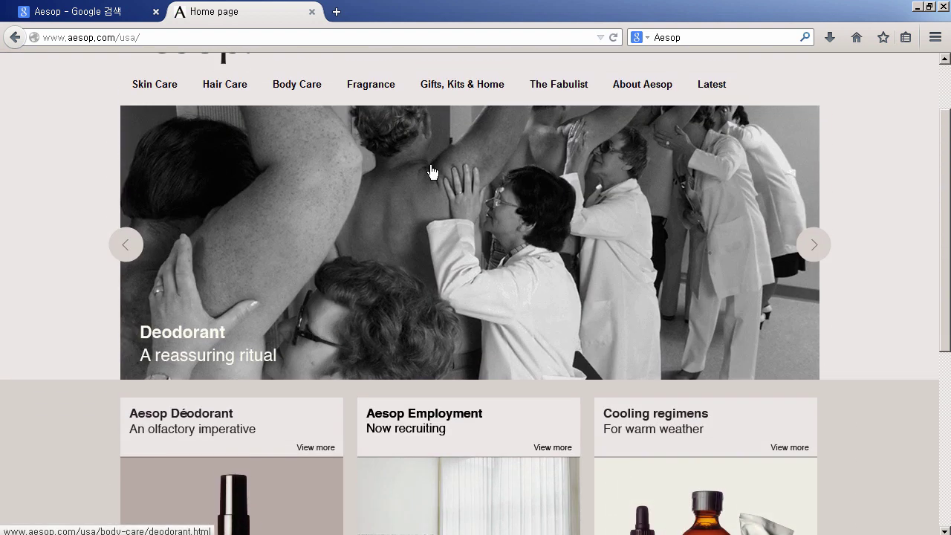
scroll(930, 436, down, 4)
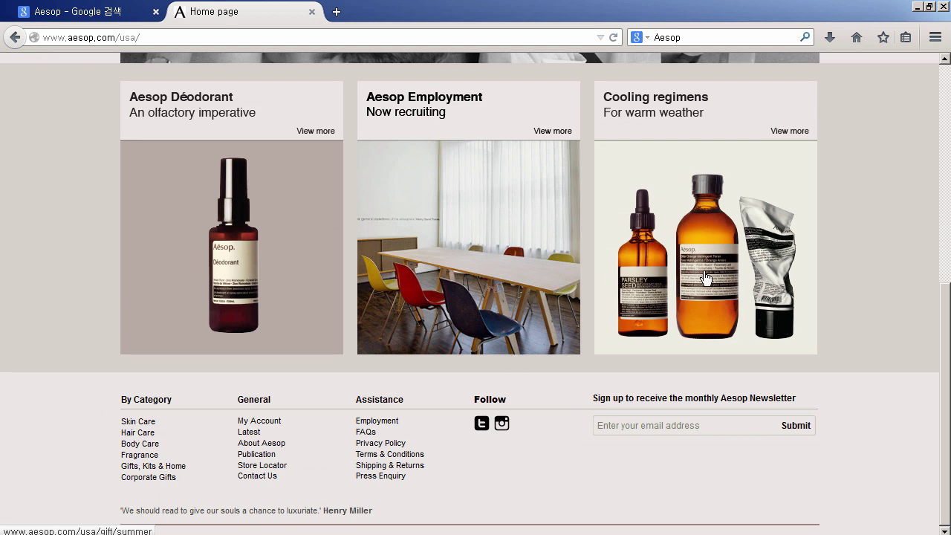
scroll(233, 281, up, 2)
scroll(233, 281, up, 1)
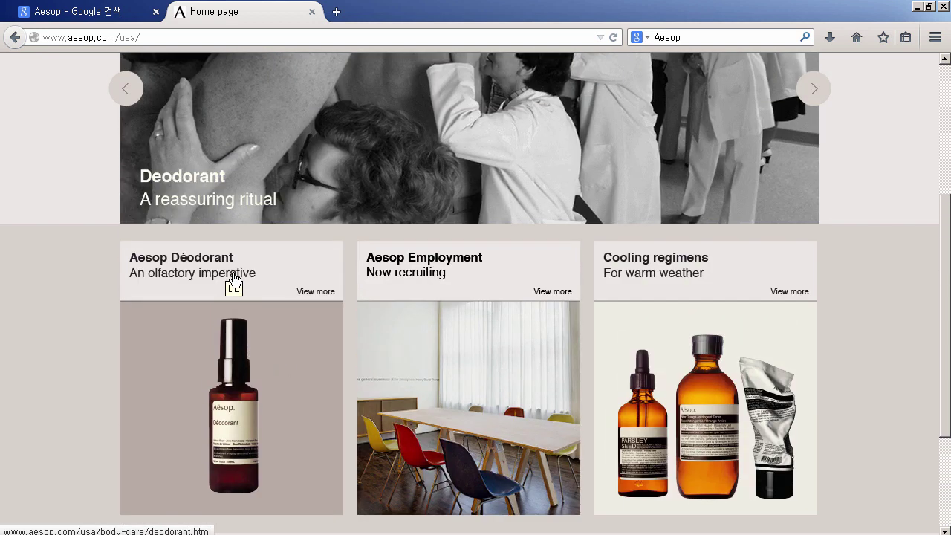
scroll(233, 275, up, 3)
mouse_move(224, 164)
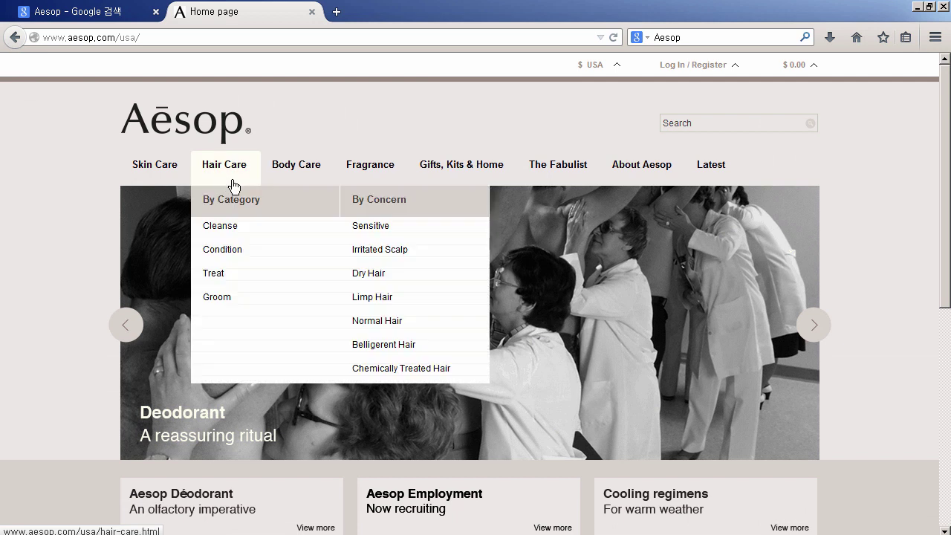
Browse Hair Care for sensitive scalps, then the Body Care range and its description
click(362, 230)
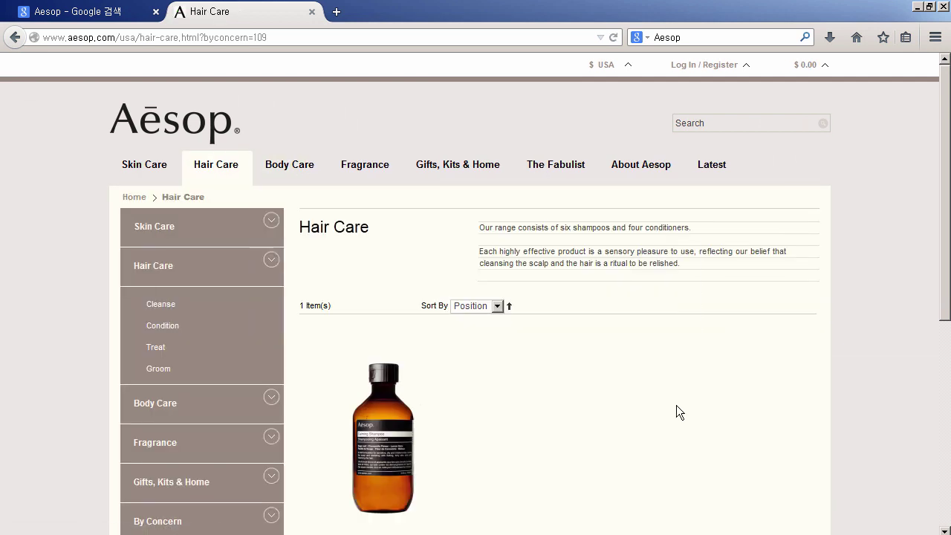
click(289, 171)
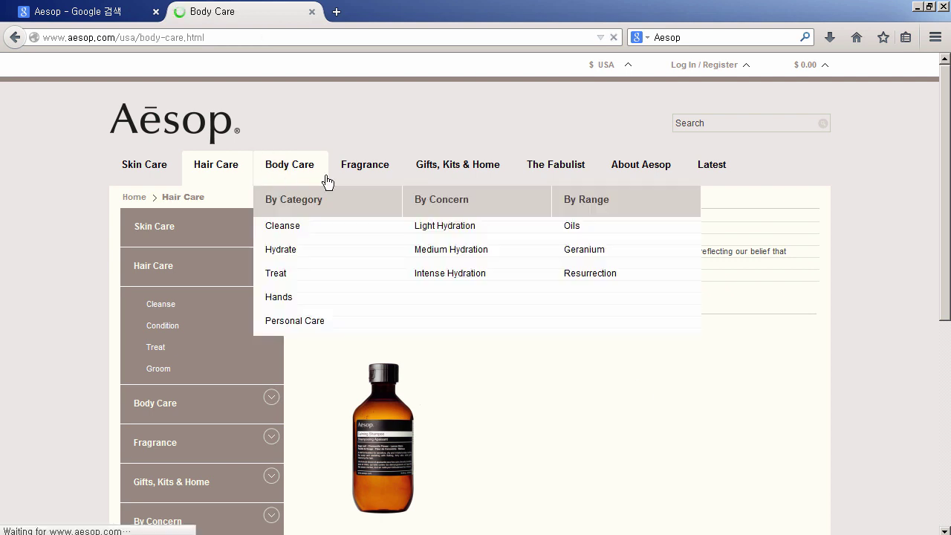
drag(729, 269, 490, 238)
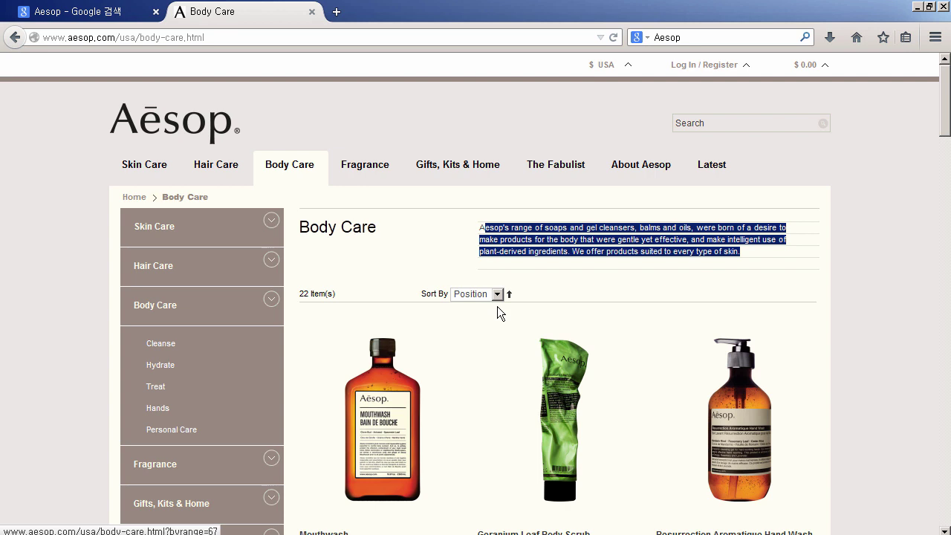
scroll(497, 306, down, 3)
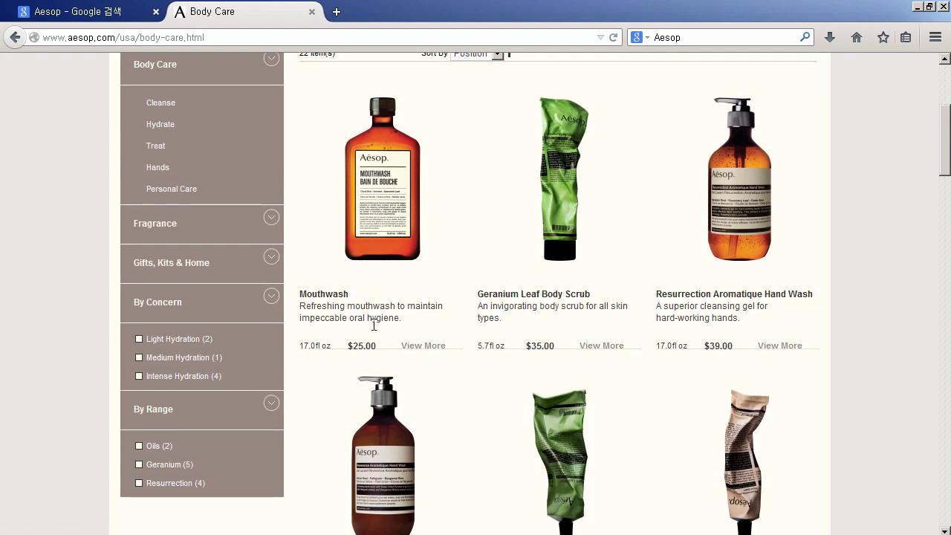
View the $25.00 Mouthwash page, highlight its description, and close the Aesop tab
click(435, 359)
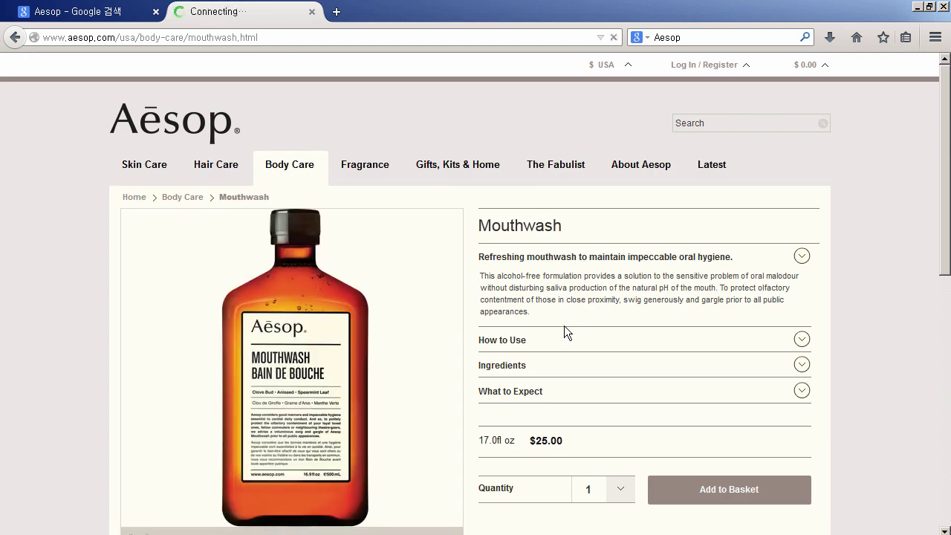
drag(565, 326, 490, 273)
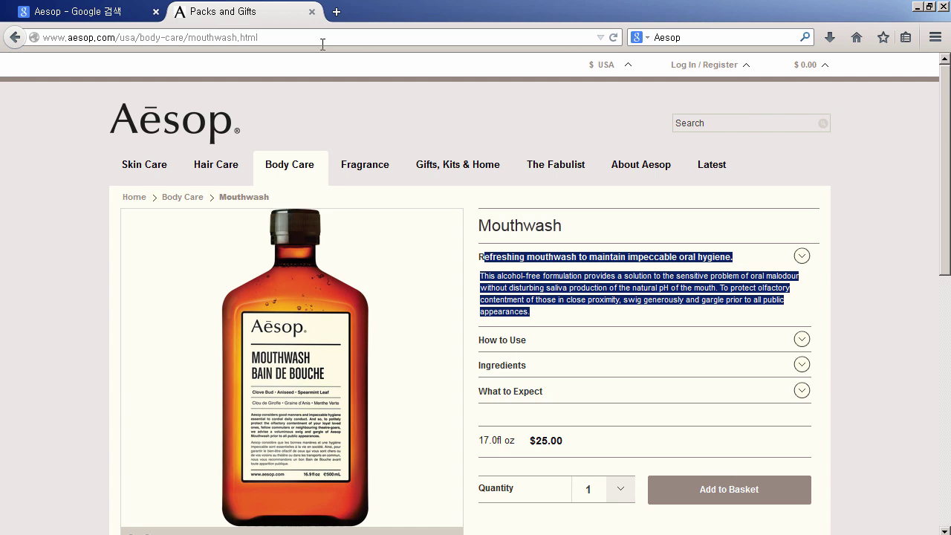
click(311, 12)
scroll(379, 208, up, 2)
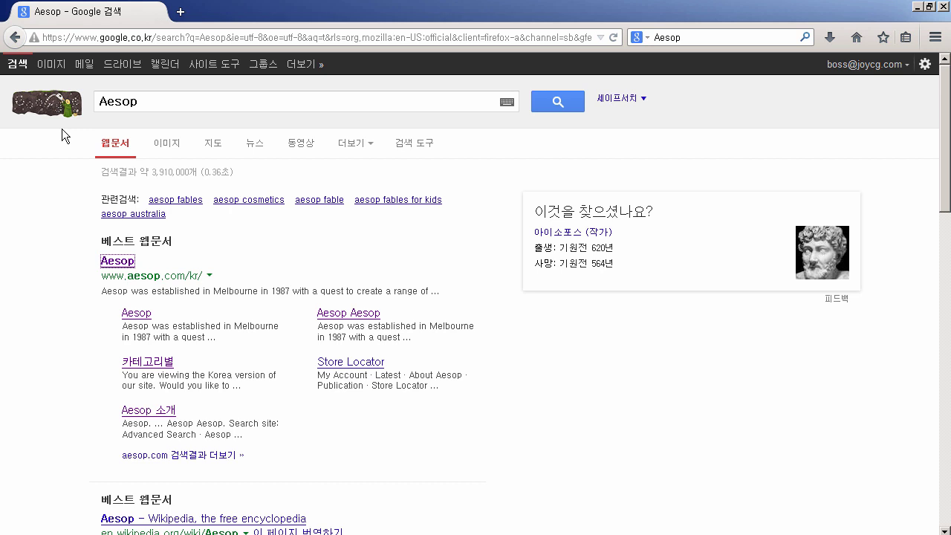
Switch the Aesop search to image results and reveal the Search tools (검색 도구) filters
click(176, 158)
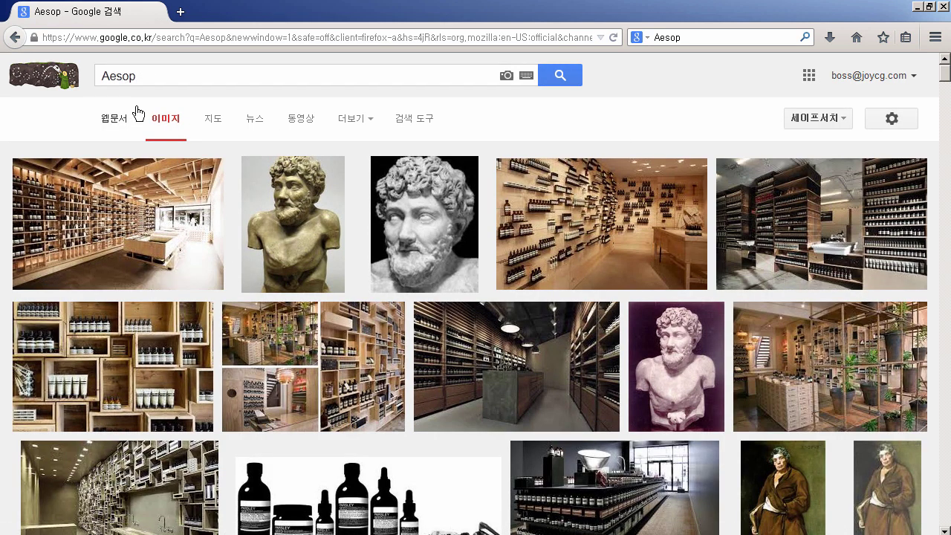
scroll(264, 309, down, 5)
scroll(266, 314, down, 3)
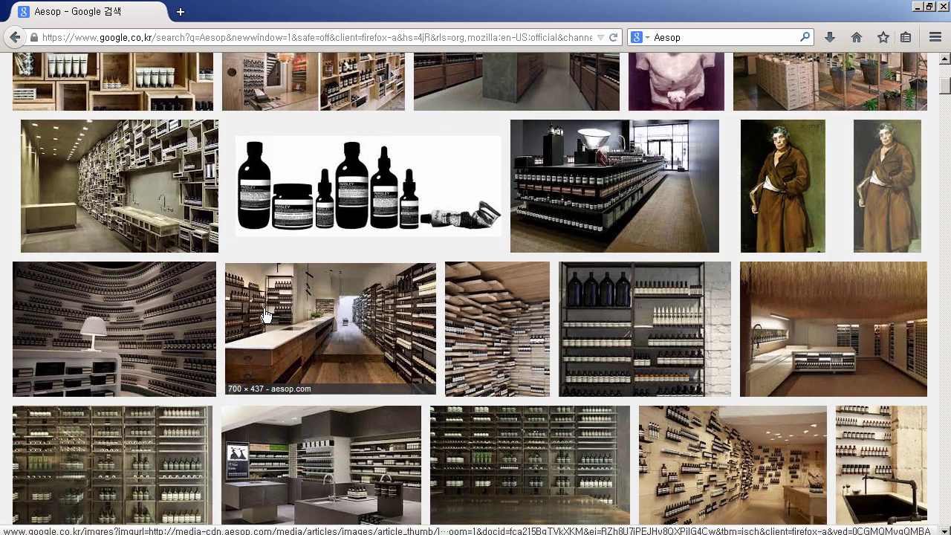
scroll(414, 350, up, 3)
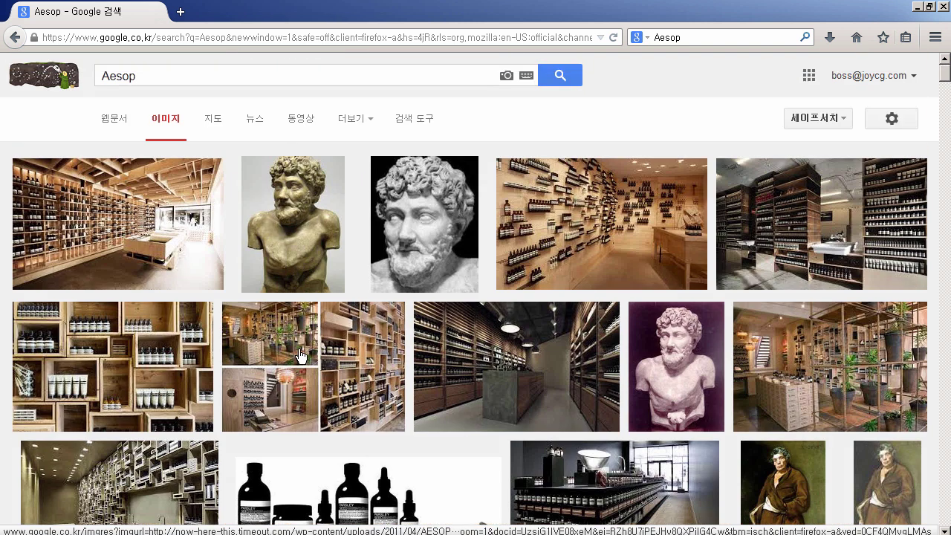
scroll(301, 356, up, 2)
click(424, 132)
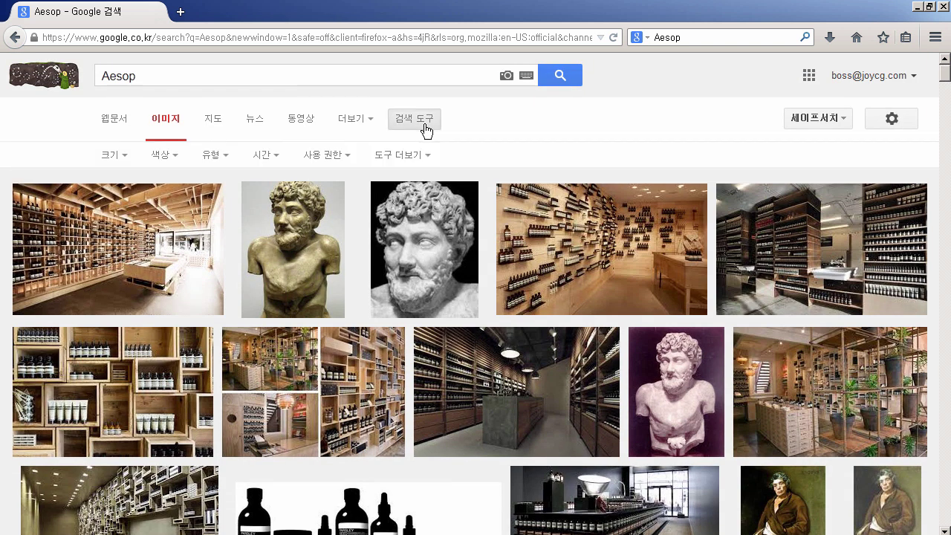
Limit the Aesop image results to Large size and scroll through them
click(125, 158)
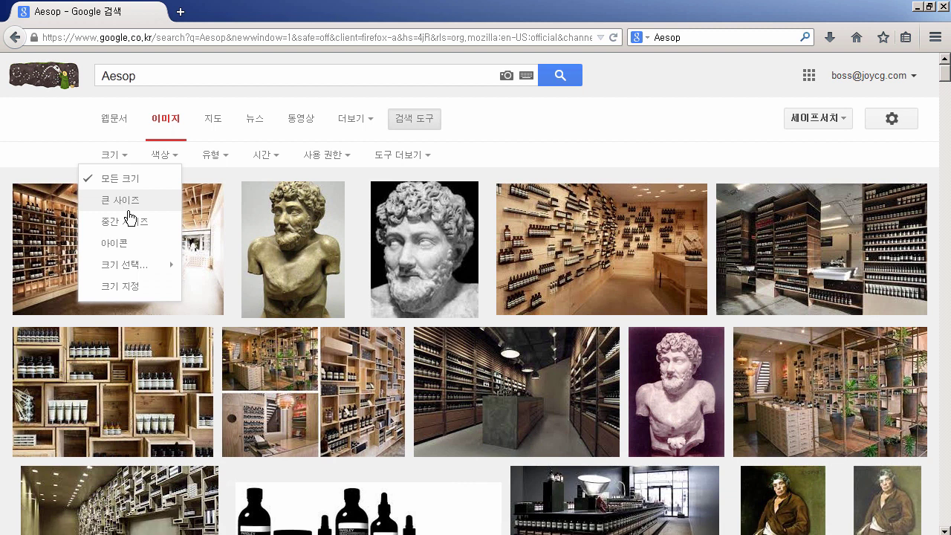
click(128, 211)
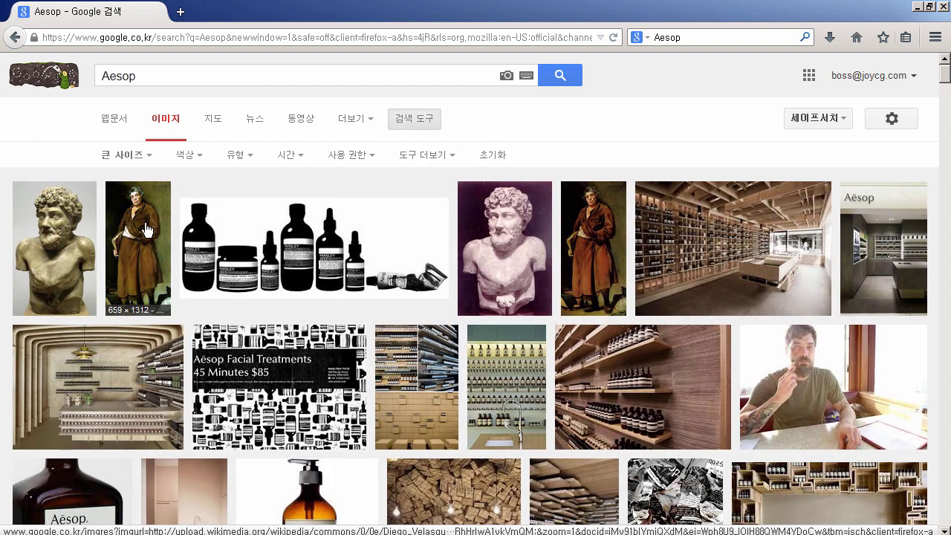
scroll(132, 290, down, 3)
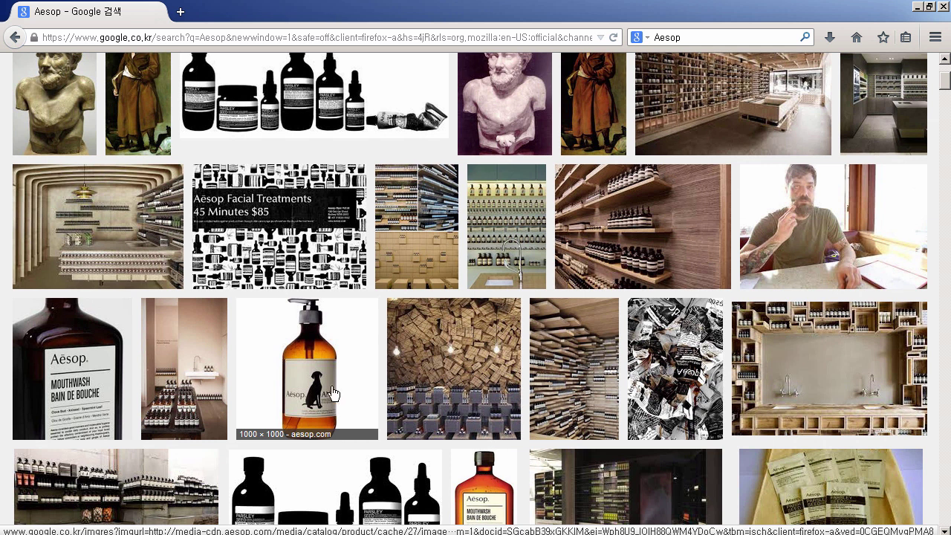
scroll(334, 406, down, 3)
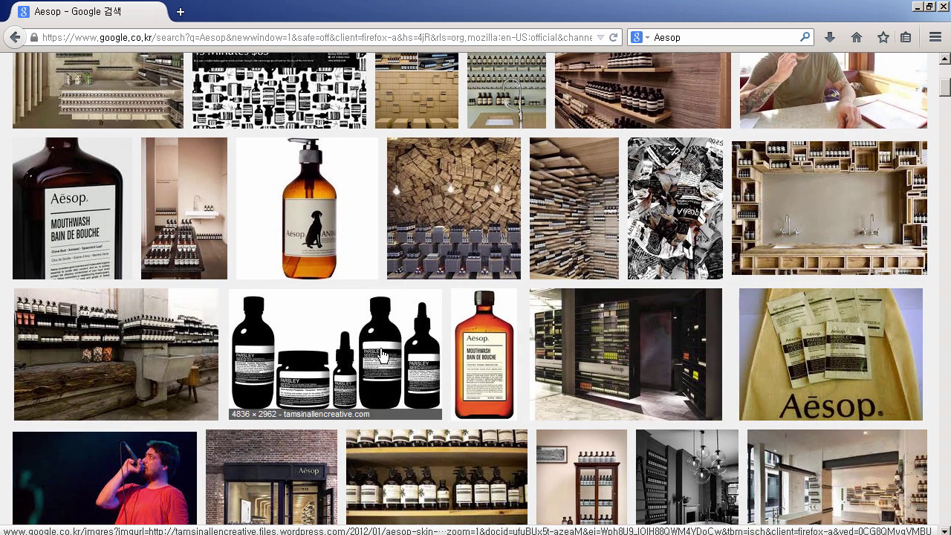
Preview the Parsley bottles image, then browse further and open the Quill kit preview
click(382, 357)
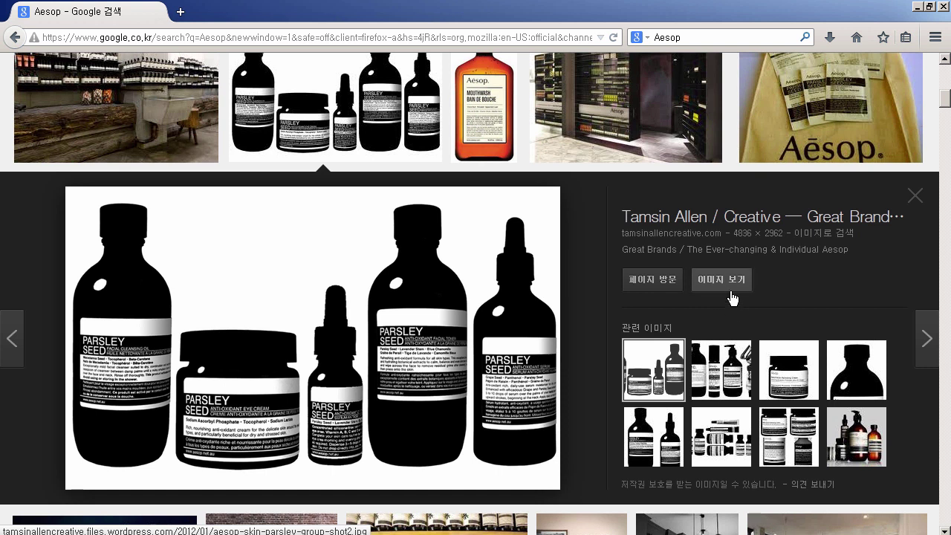
click(916, 197)
scroll(456, 287, down, 2)
scroll(456, 287, down, 5)
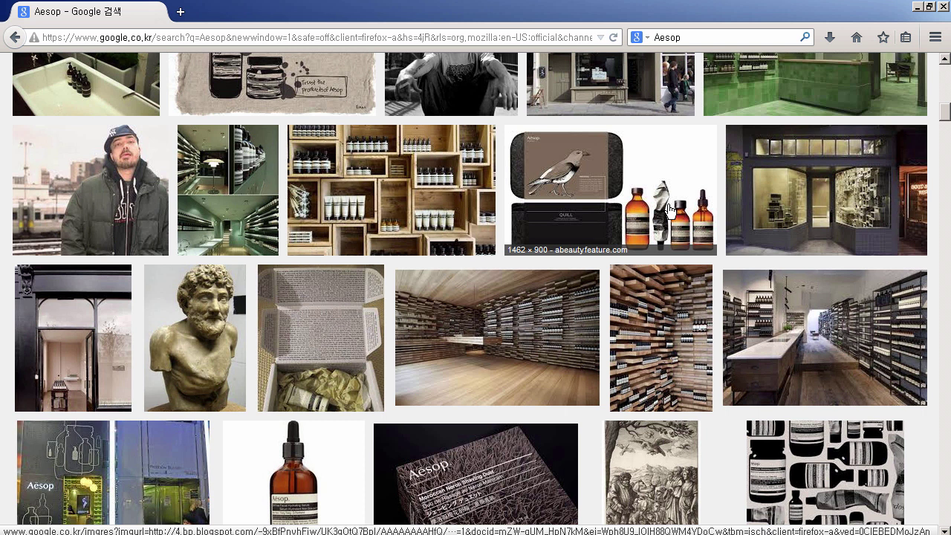
scroll(668, 210, down, 2)
scroll(669, 210, down, 3)
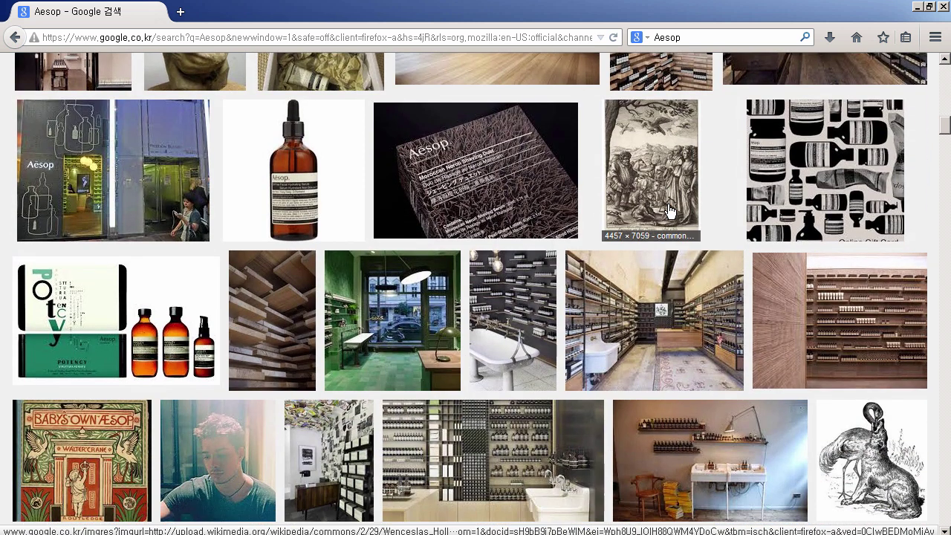
scroll(668, 210, up, 4)
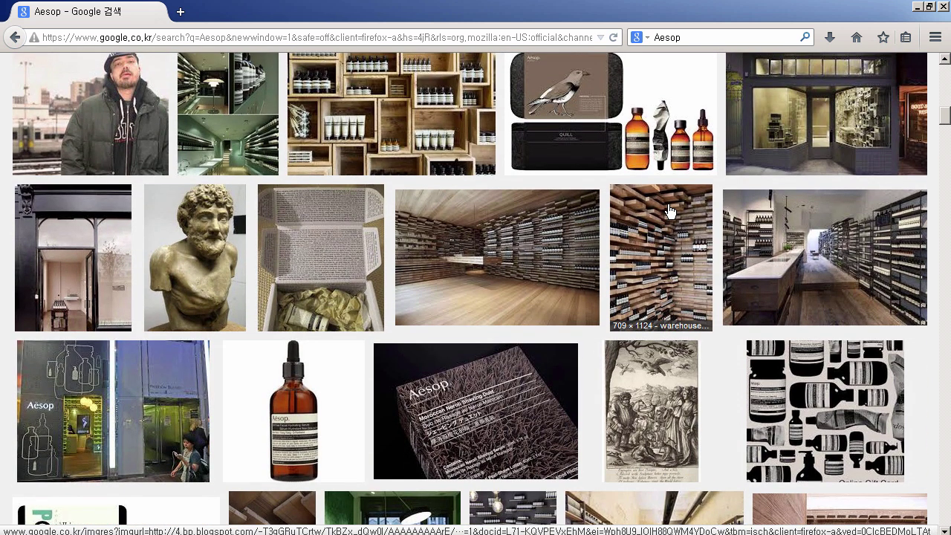
click(648, 157)
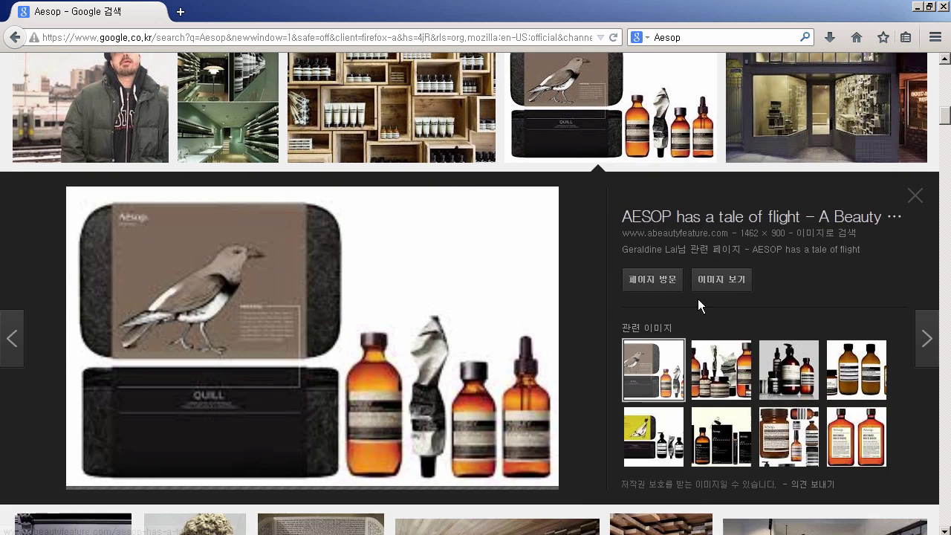
click(743, 293)
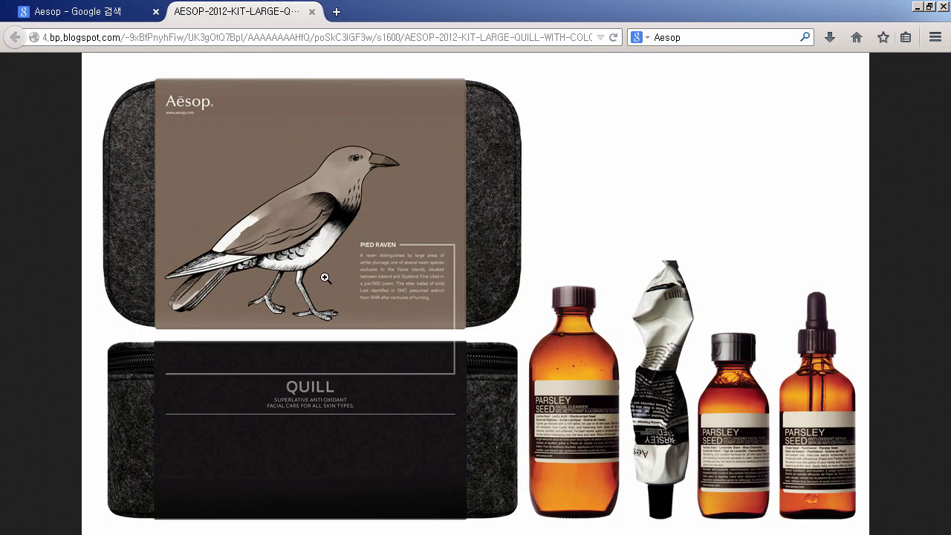
right_click(343, 212)
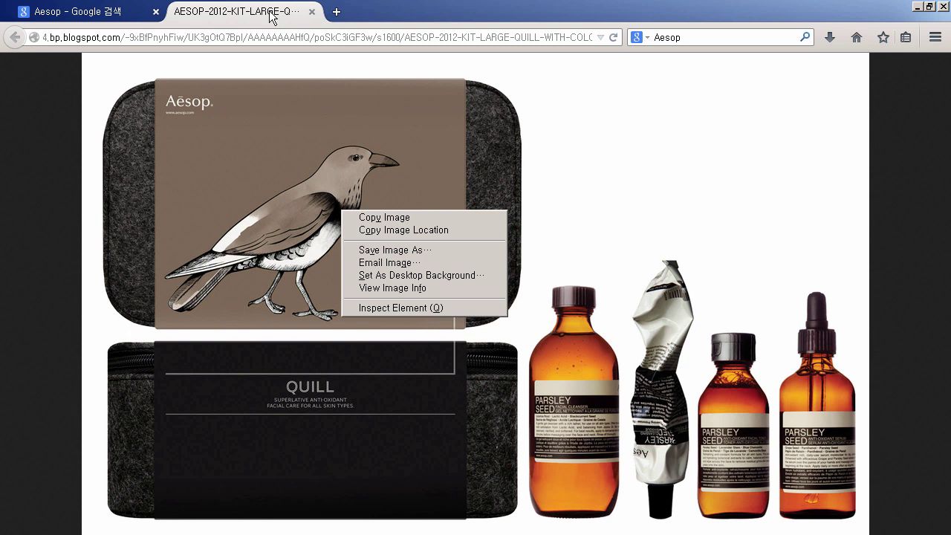
click(321, 21)
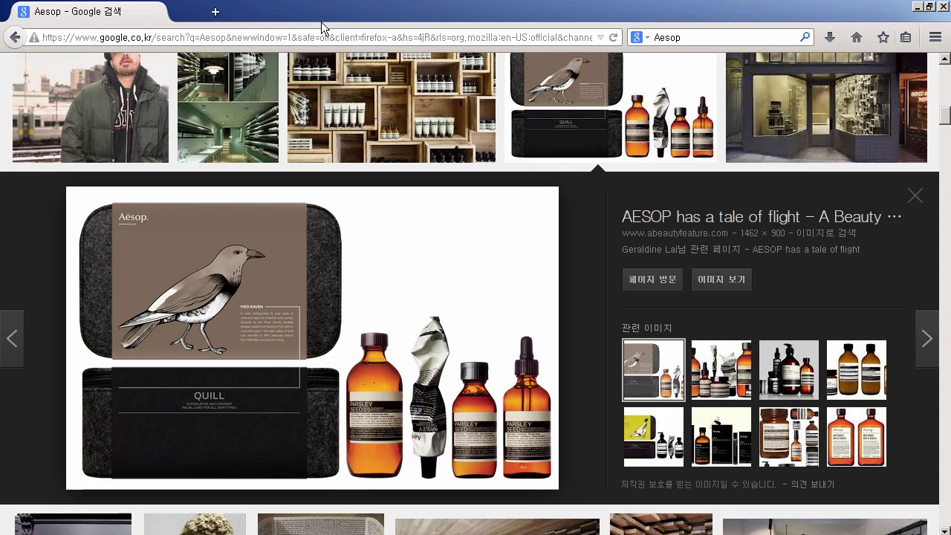
Close the Quill kit preview and scroll through more Aesop image results
click(915, 195)
scroll(483, 263, down, 5)
scroll(482, 264, down, 5)
scroll(483, 264, down, 3)
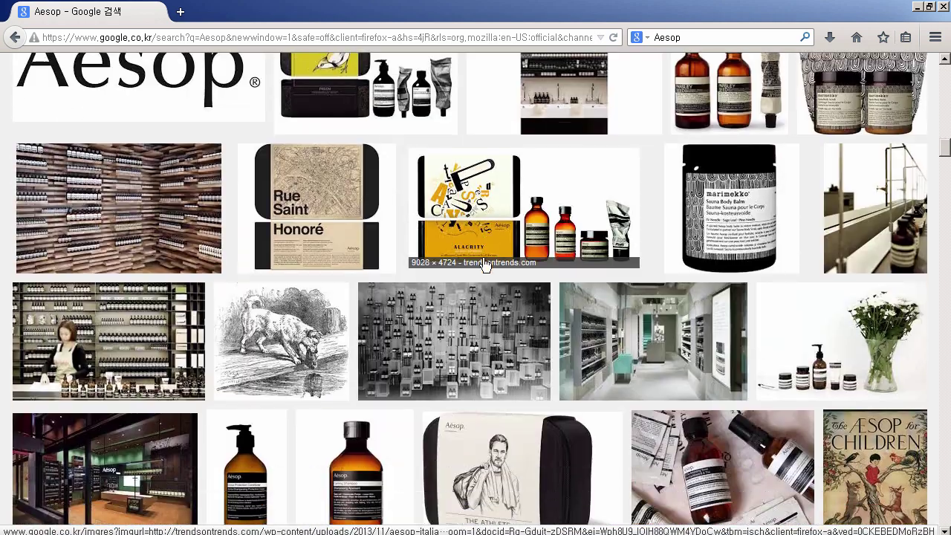
scroll(395, 300, up, 2)
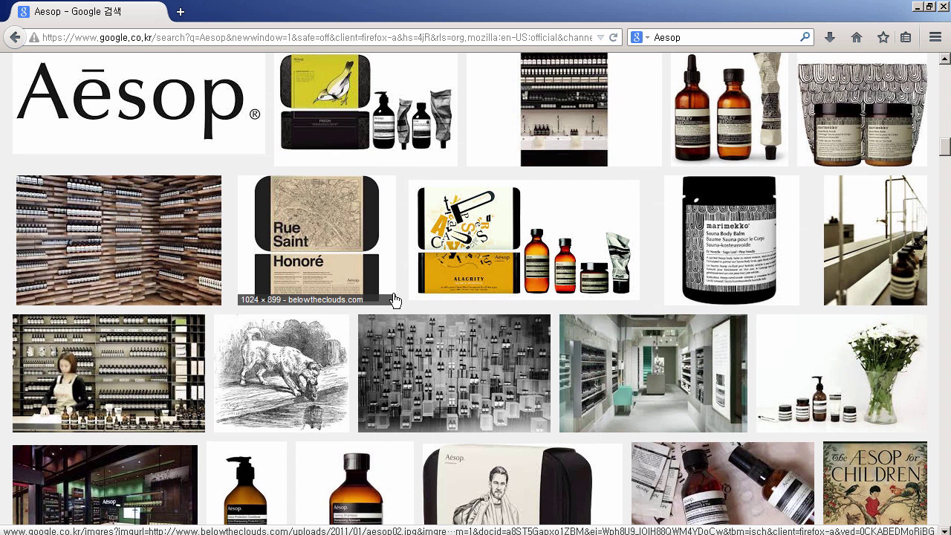
scroll(395, 300, up, 4)
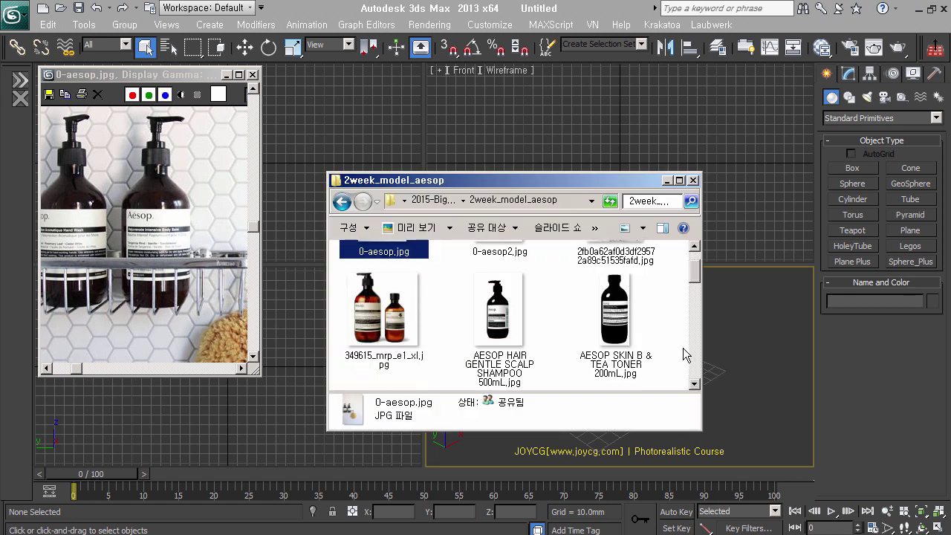
Switch the reference folder to medium icon thumbnails and scroll through the photos
click(683, 348)
ctrl+scroll(682, 348, up, 1)
ctrl+scroll(682, 348, down, 3)
ctrl+scroll(683, 355, down, 1)
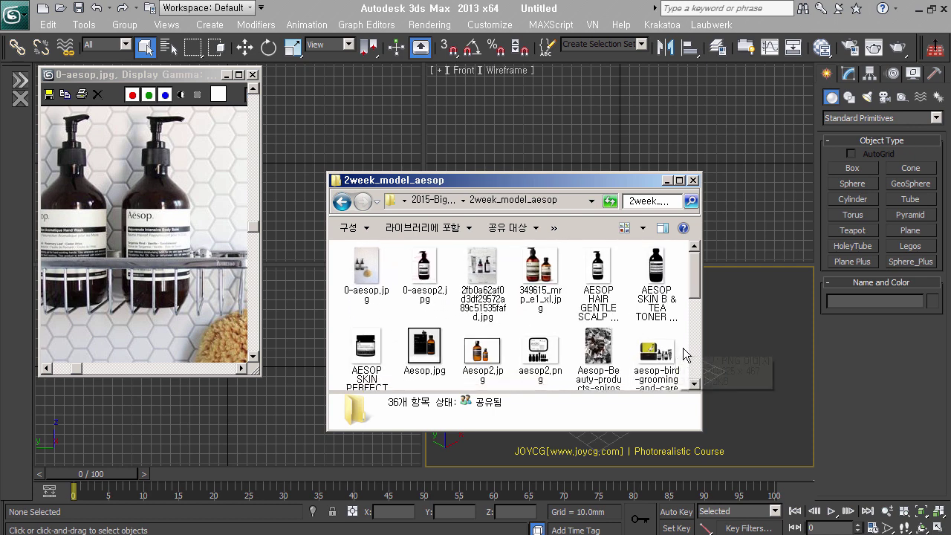
scroll(683, 355, down, 2)
scroll(683, 355, down, 2)
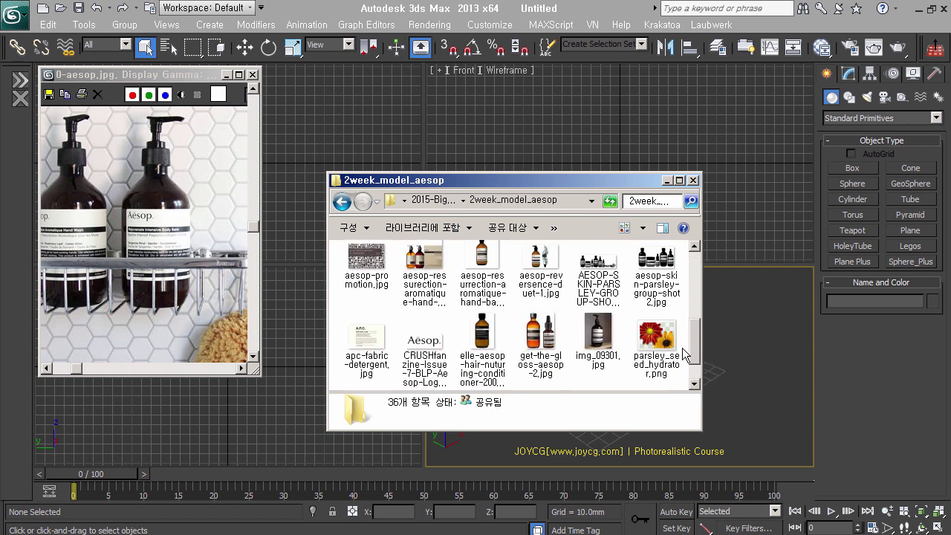
Preview the Aesop logo file, then select the 0-aesop2.jpg bottle photo
click(448, 358)
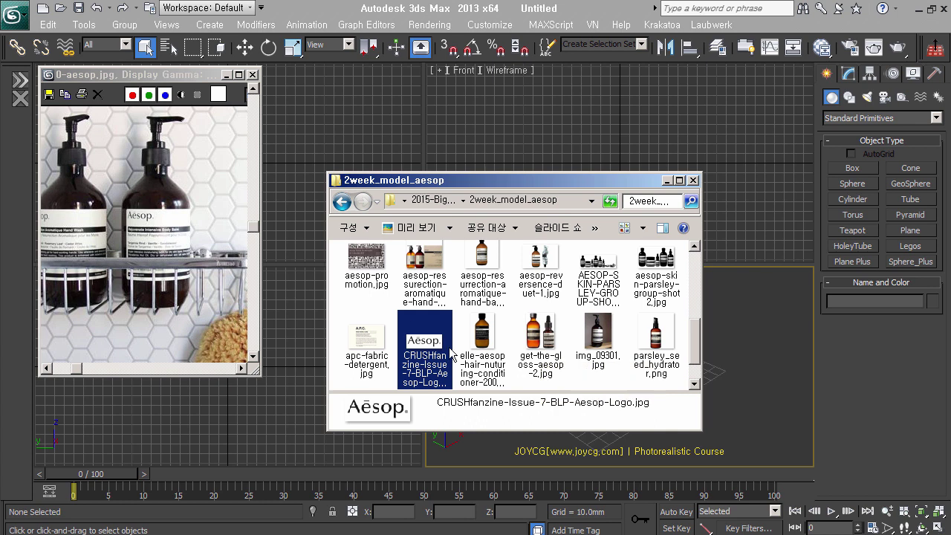
scroll(449, 353, up, 3)
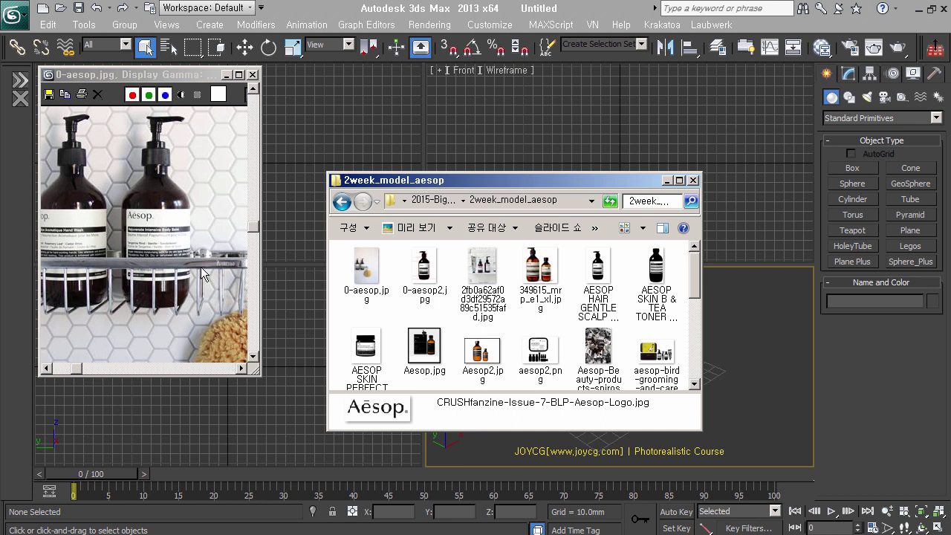
click(430, 276)
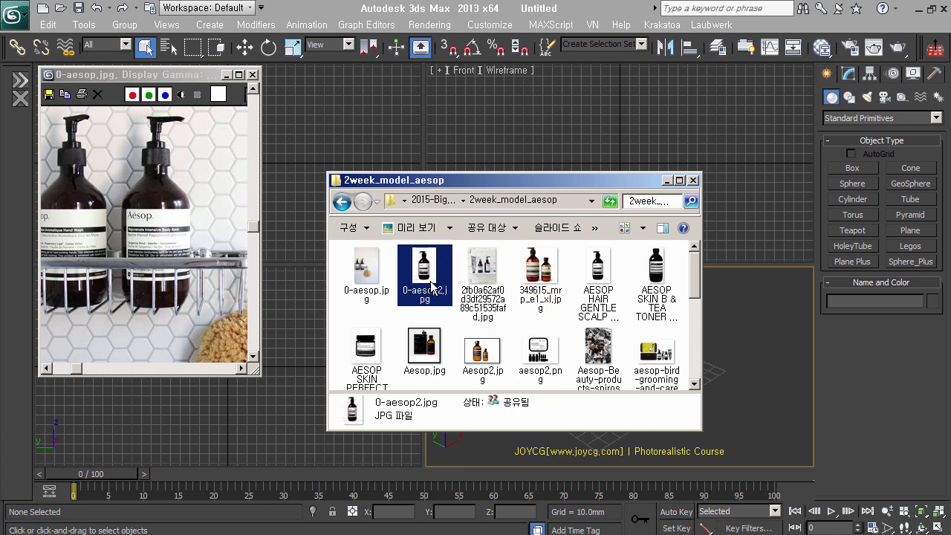
double_click(431, 282)
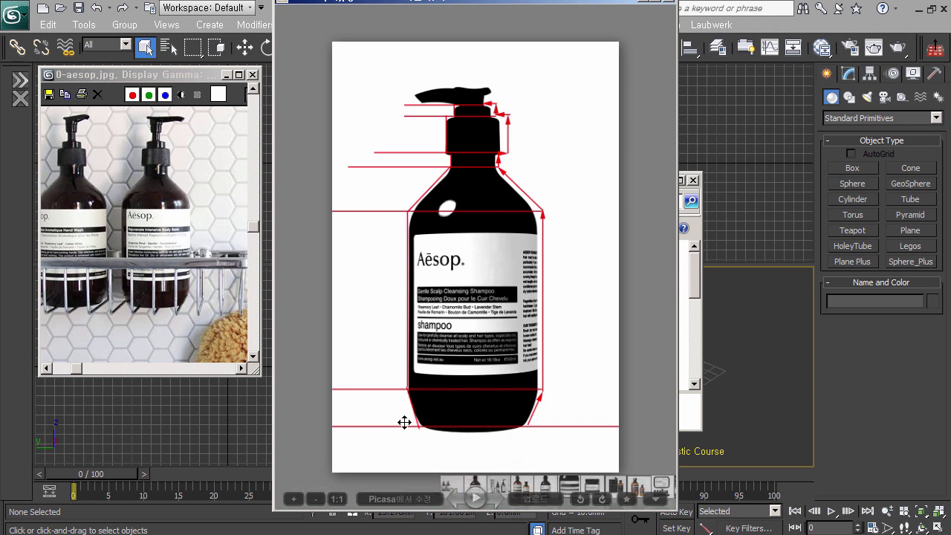
mouse_move(414, 392)
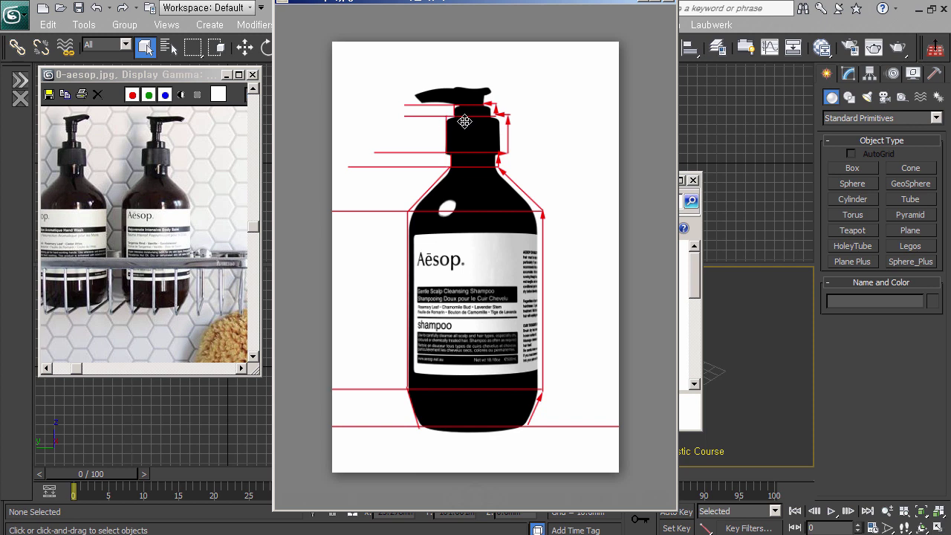
mouse_move(476, 446)
mouse_move(475, 475)
mouse_move(475, 158)
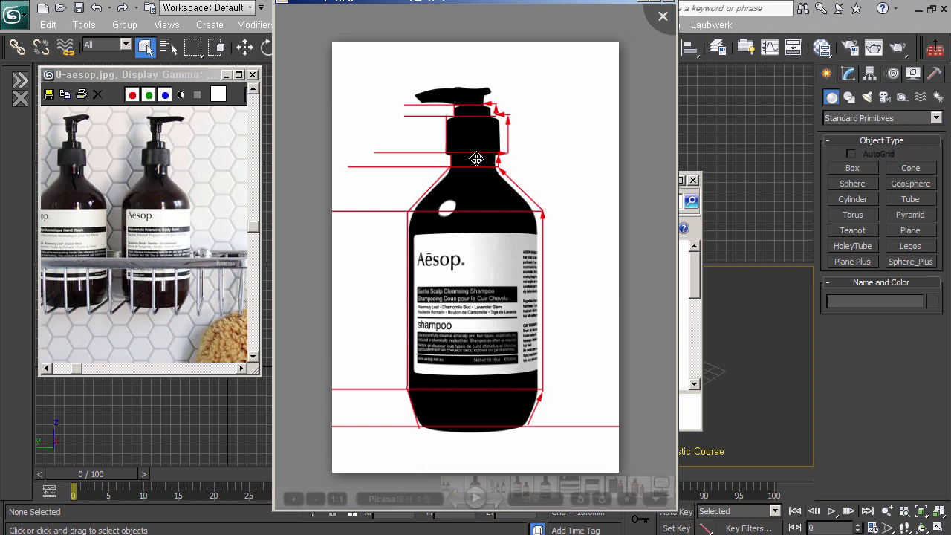
click(662, 21)
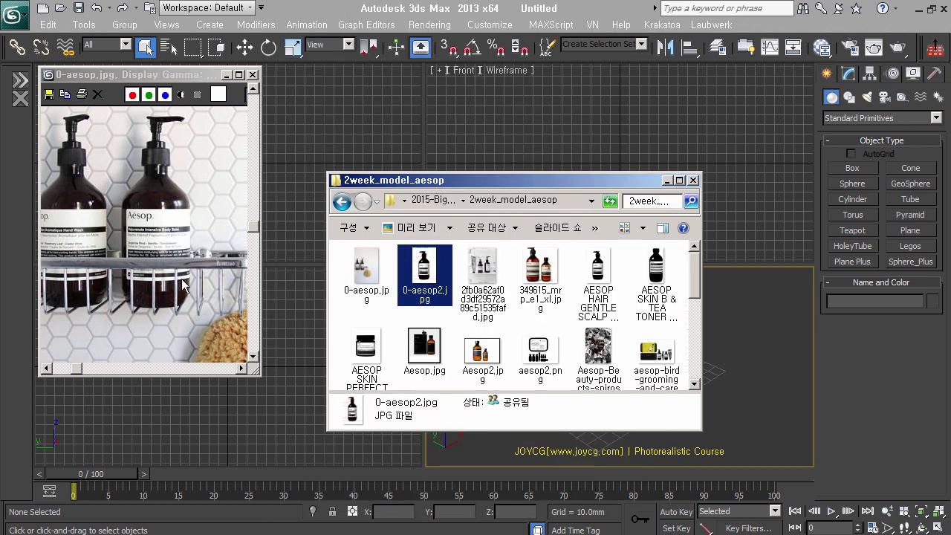
Bring the reference folder over 3ds Max, select 0-aesop.jpg, and widen the window
click(164, 292)
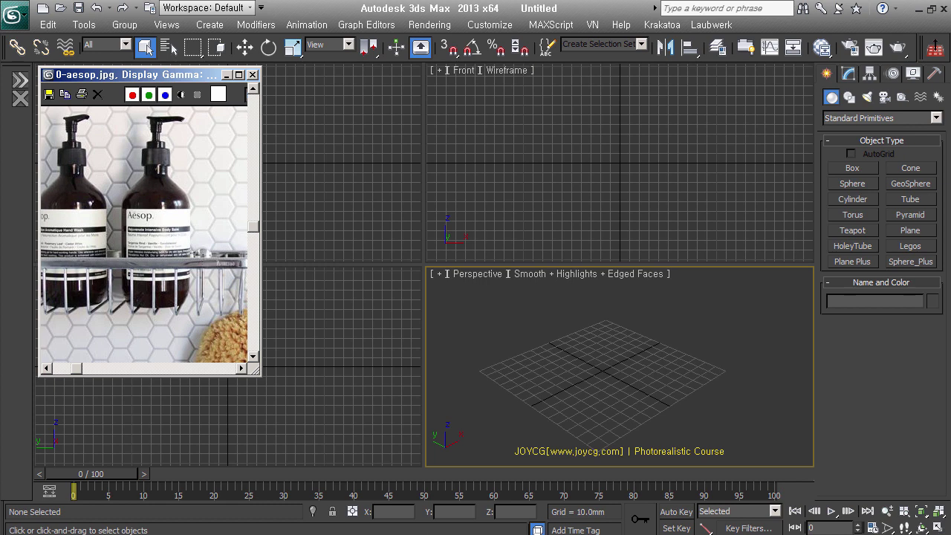
key(alt+Tab)
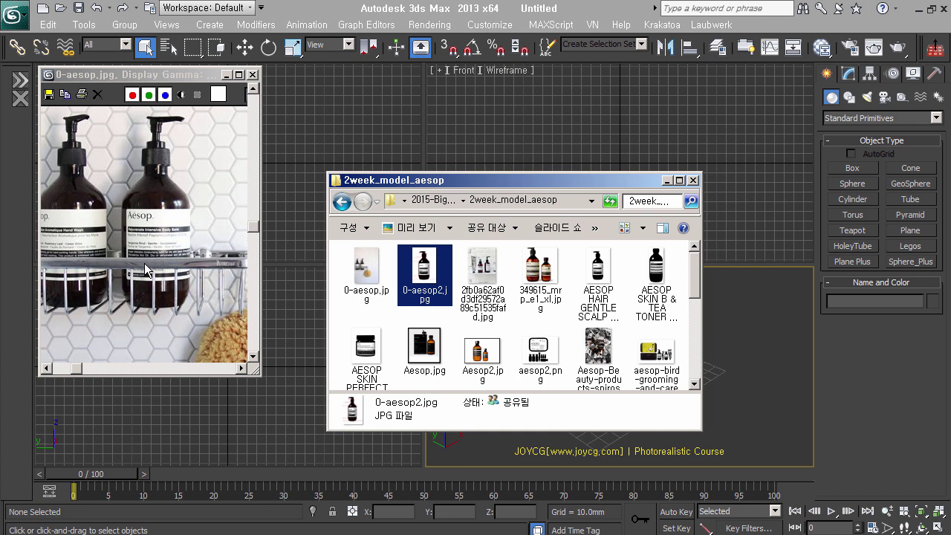
click(390, 280)
drag(704, 434, 883, 438)
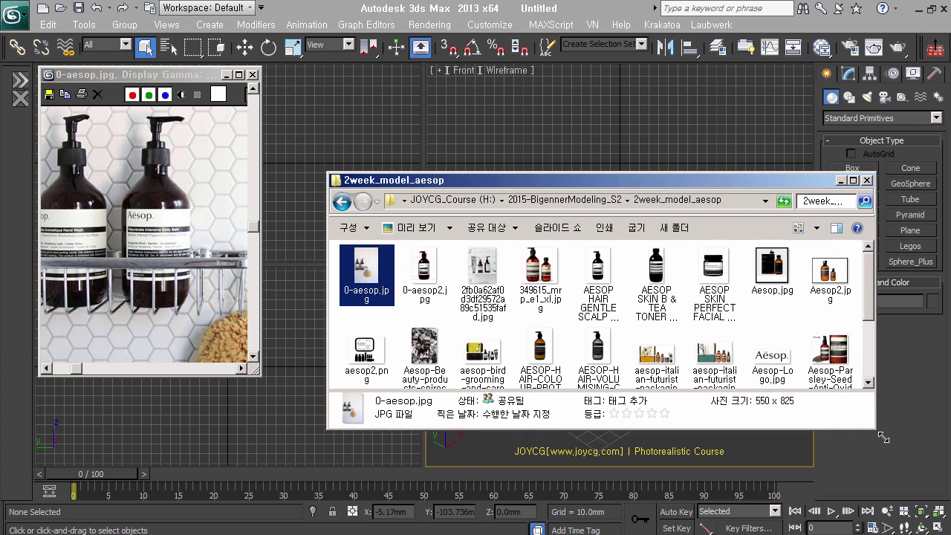
Draw a plane in the Front view sized 825 mm long by 550 mm wide
click(840, 181)
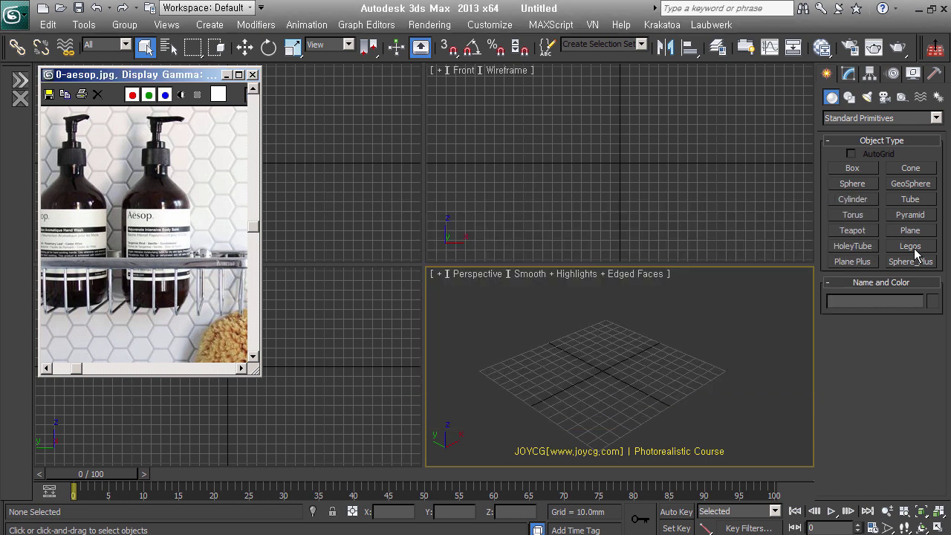
click(910, 230)
drag(573, 84, 670, 238)
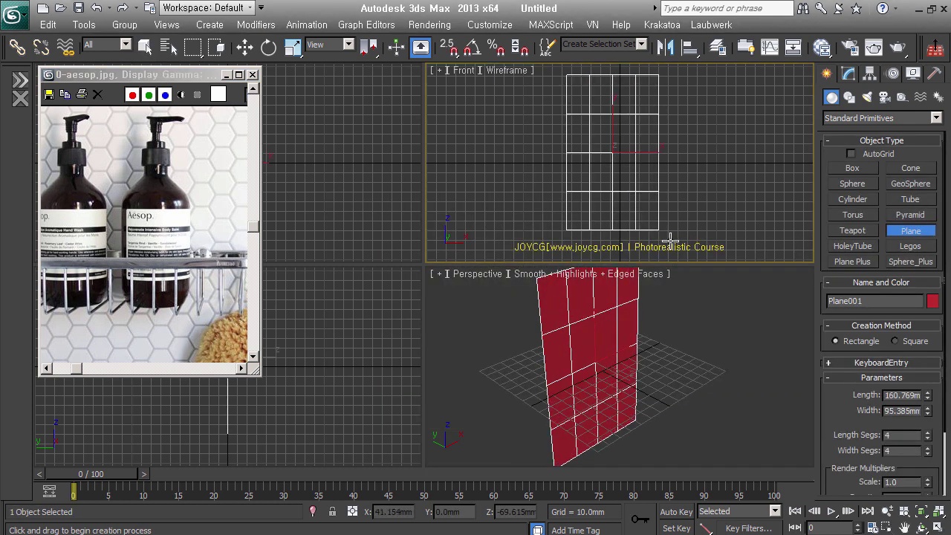
double_click(913, 395)
text(825)
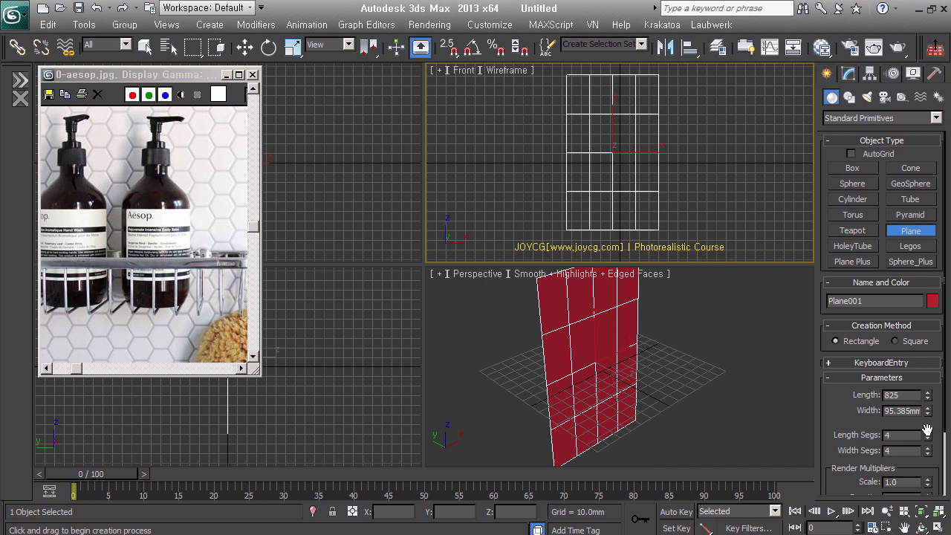
key(Tab)
text(5)
key(Return)
Frame the plane in the views, make the Front view active and toggle its grid
key(alt+Tab)
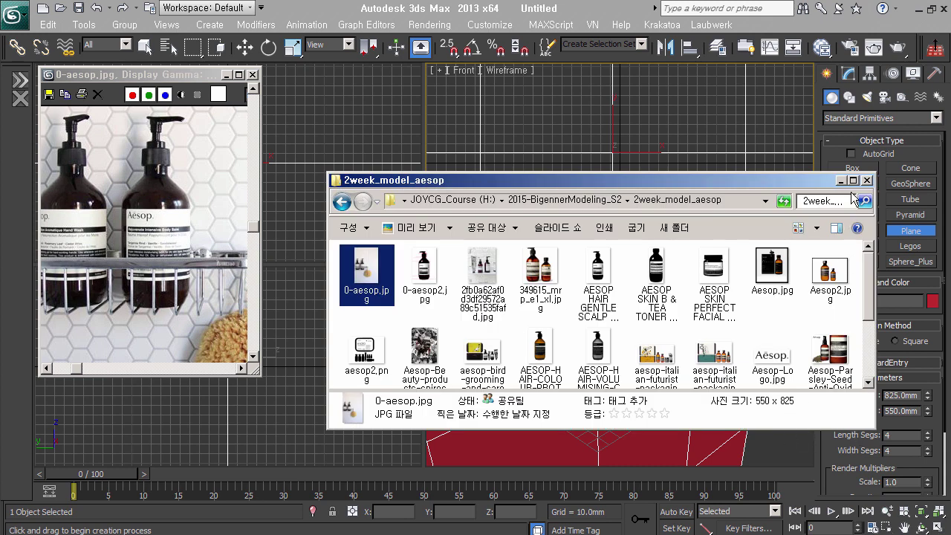
middle_click(636, 184)
scroll(621, 171, down, 5)
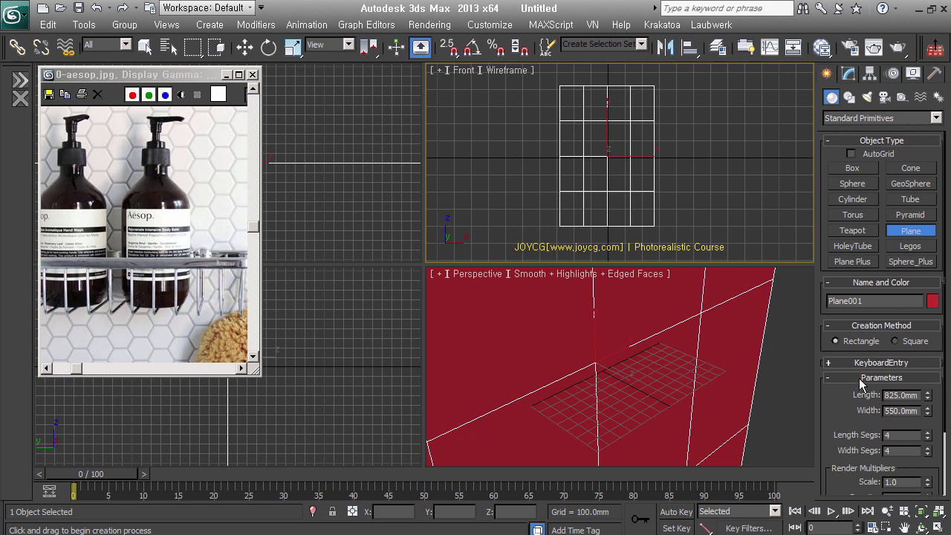
drag(866, 412, 861, 308)
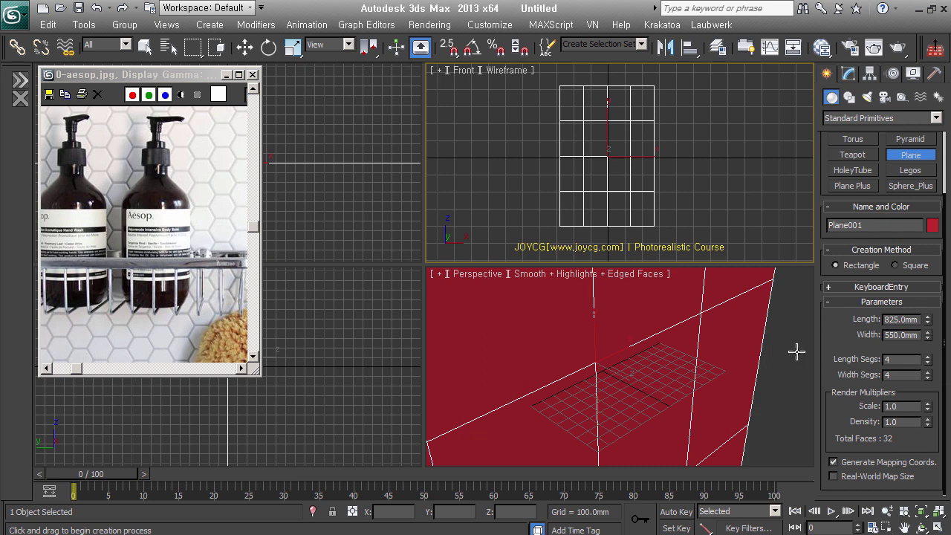
middle_drag(713, 340, 727, 385)
scroll(727, 384, down, 2)
scroll(732, 396, down, 1)
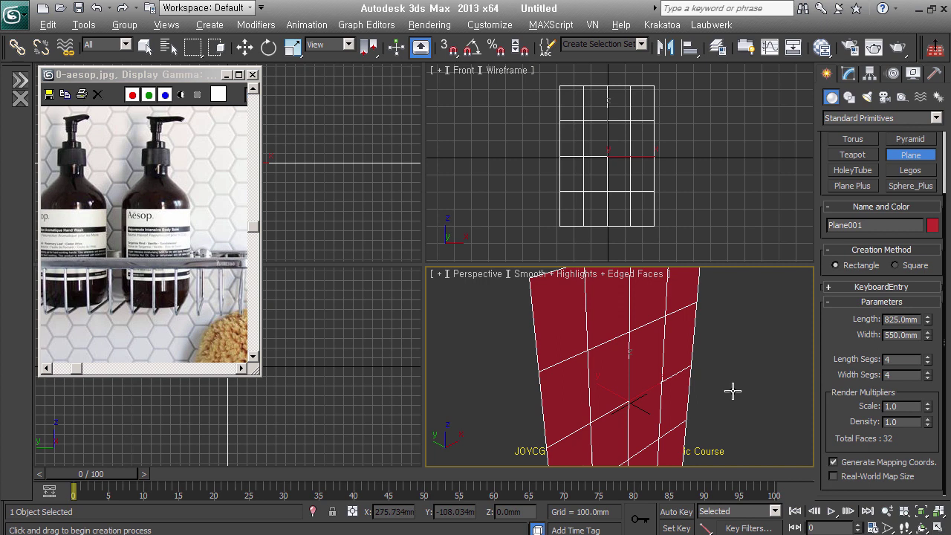
right_click(551, 160)
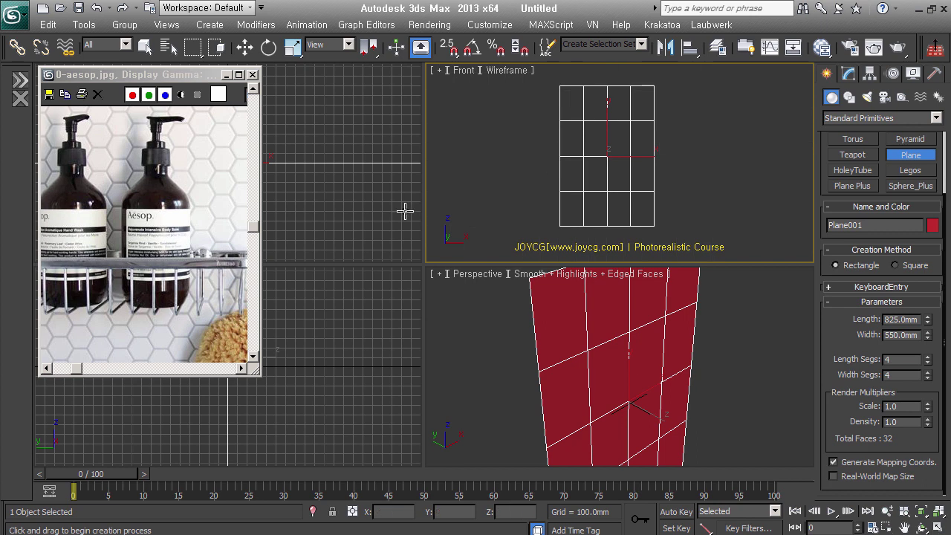
key(g)
key(g)
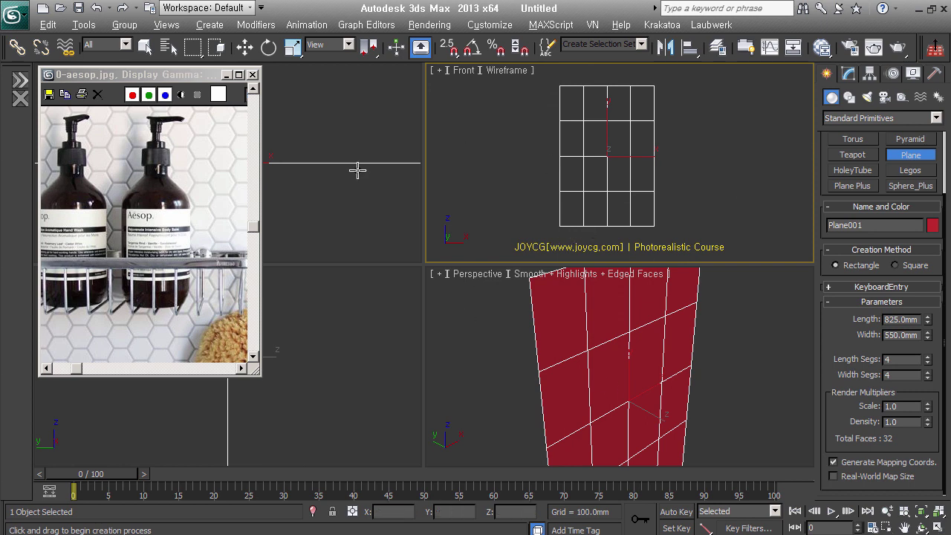
mouse_move(643, 366)
alt+middle_down()
mouse_move(634, 386)
mouse_move(636, 362)
alt+middle_up()
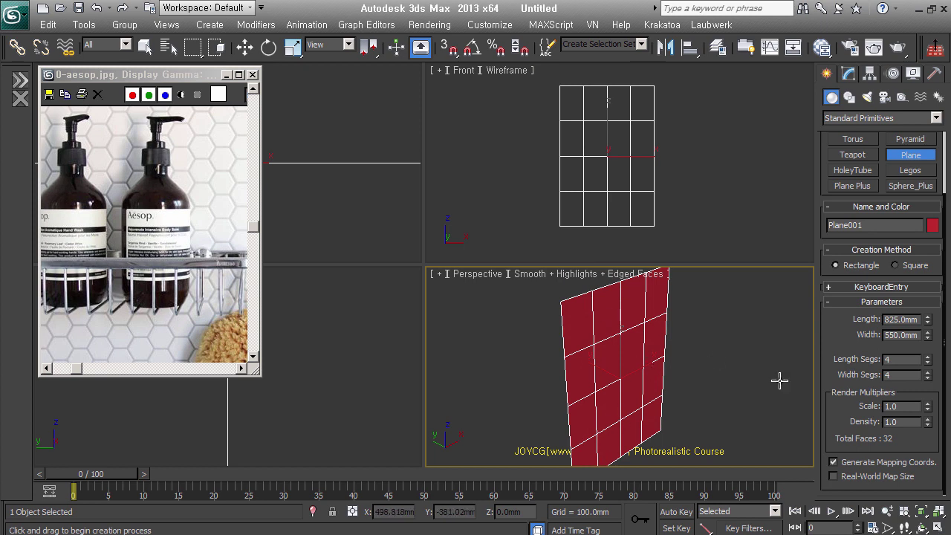
Set the plane's Length Segs and Width Segs to 1
right_click(927, 375)
right_click(927, 360)
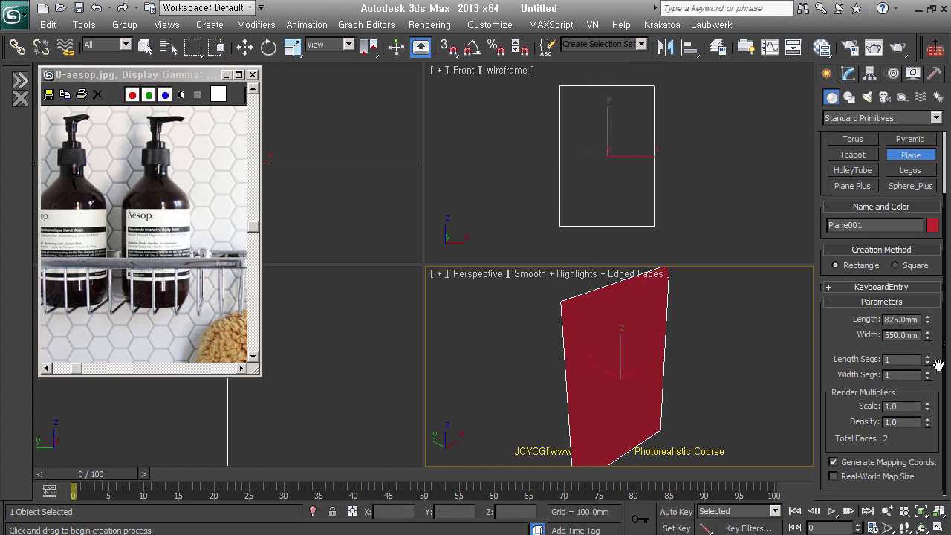
drag(937, 364, 937, 366)
text(6)
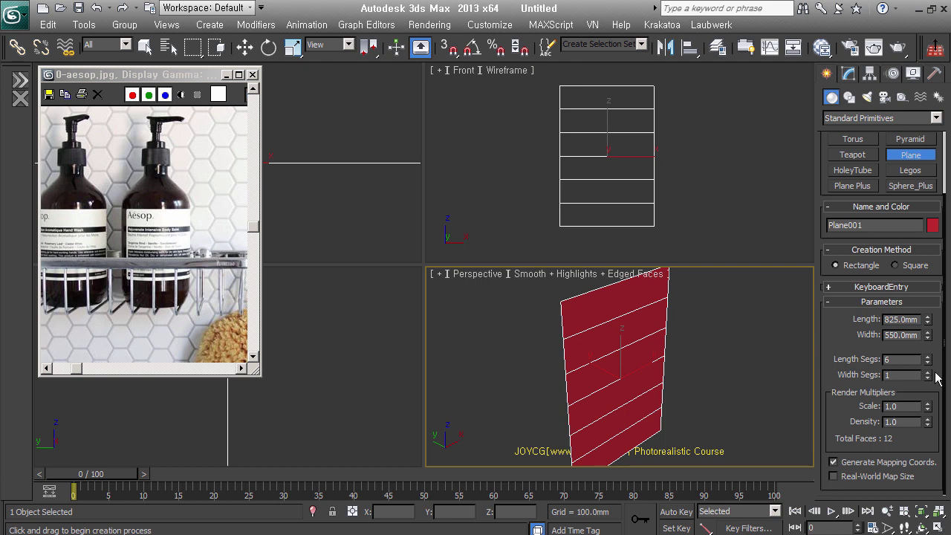
text(1)
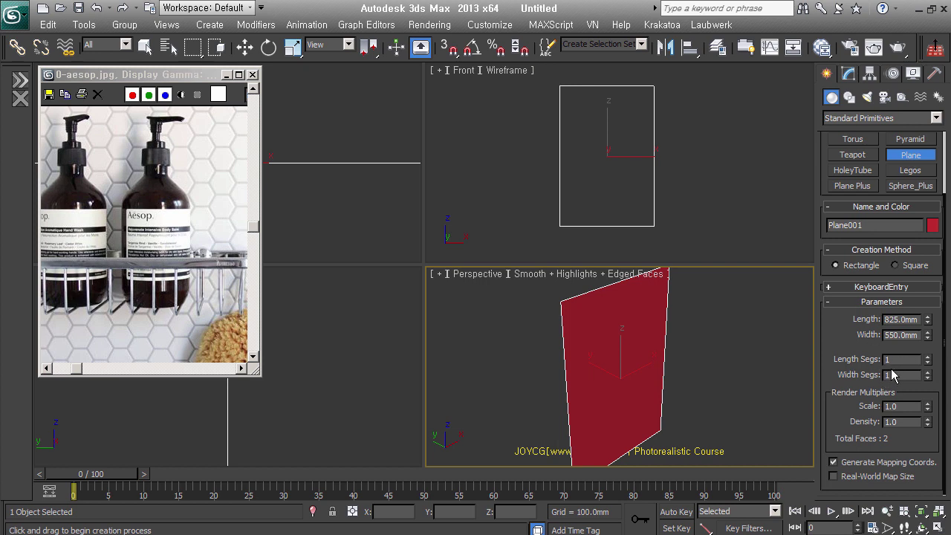
mouse_move(718, 381)
alt+middle_down()
mouse_move(700, 384)
mouse_move(710, 403)
alt+middle_up()
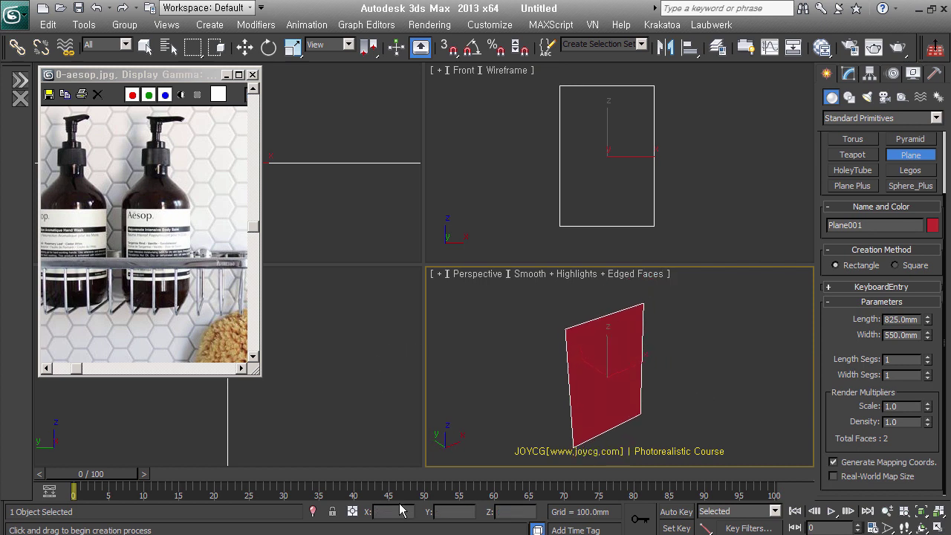
Drag 0-aesop.jpg from the reference folder onto Plane001 to texture it, checking it shaded
key(alt+Tab)
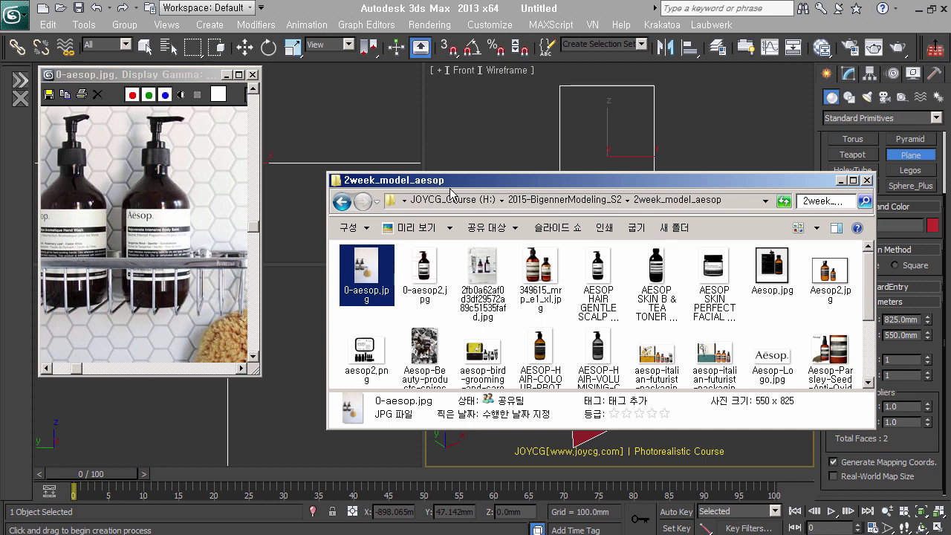
drag(449, 182, 799, 204)
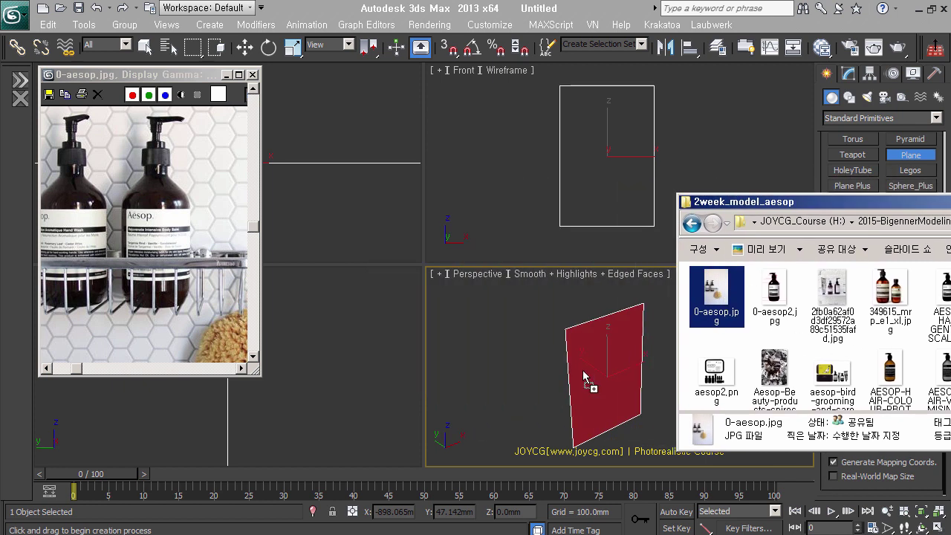
drag(722, 299, 593, 382)
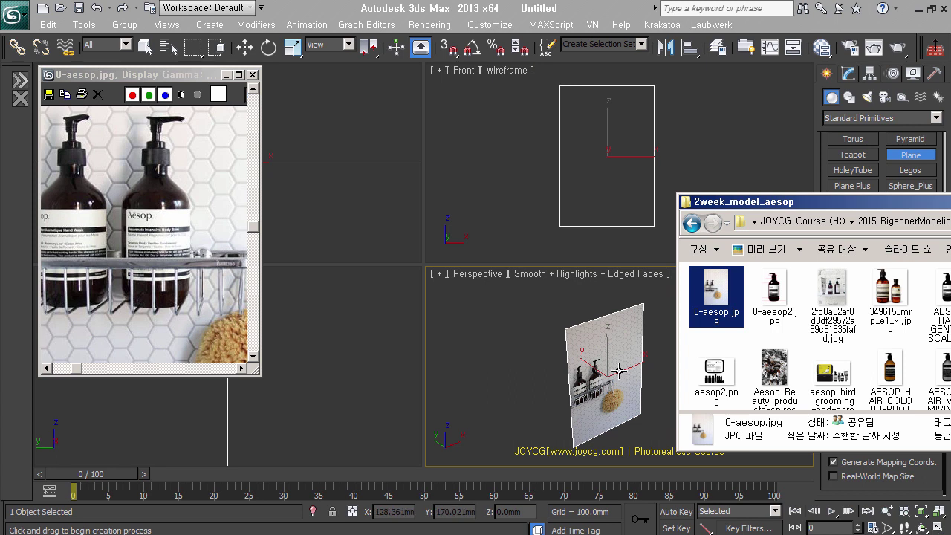
click(618, 369)
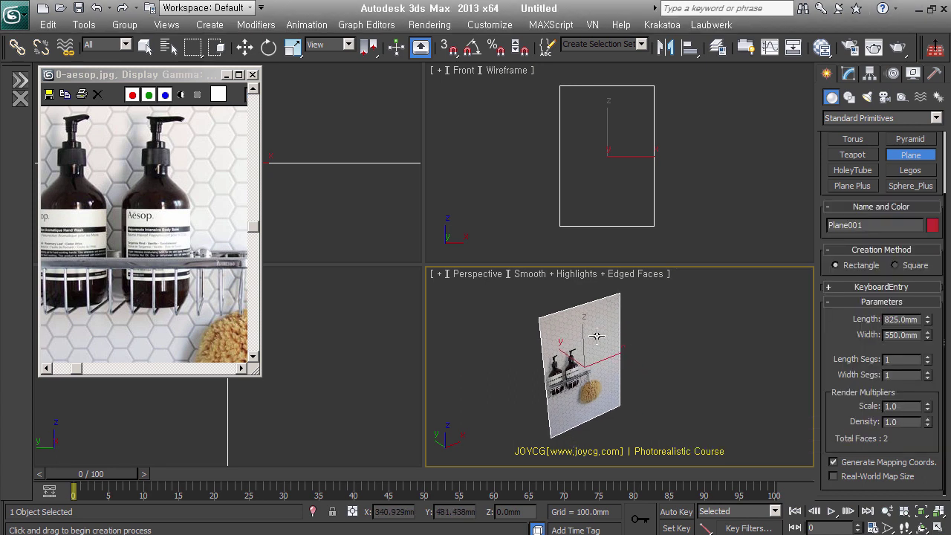
middle_drag(596, 336, 612, 343)
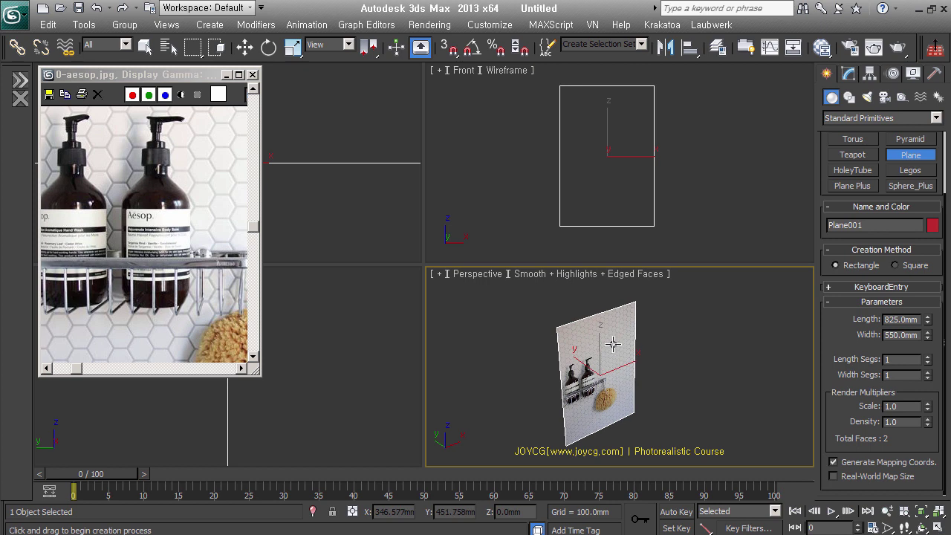
key(F3)
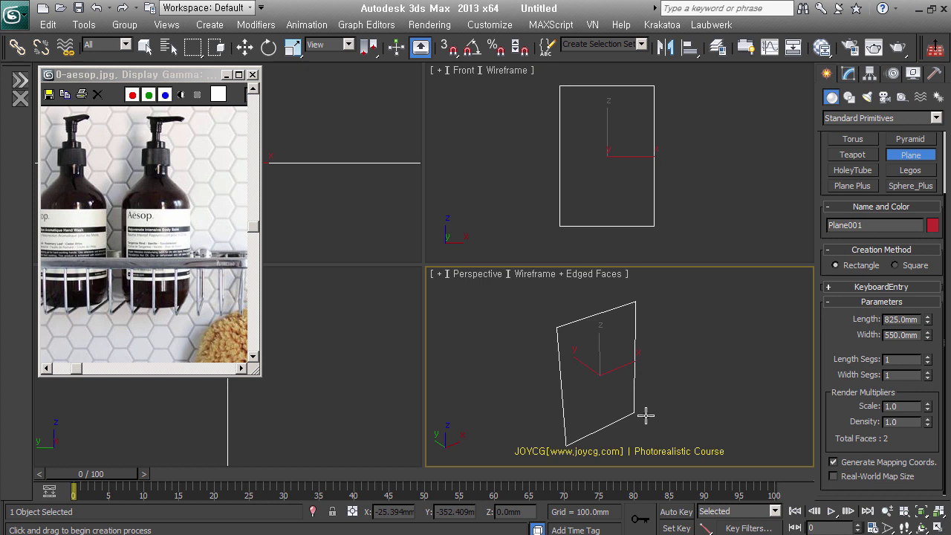
key(F3)
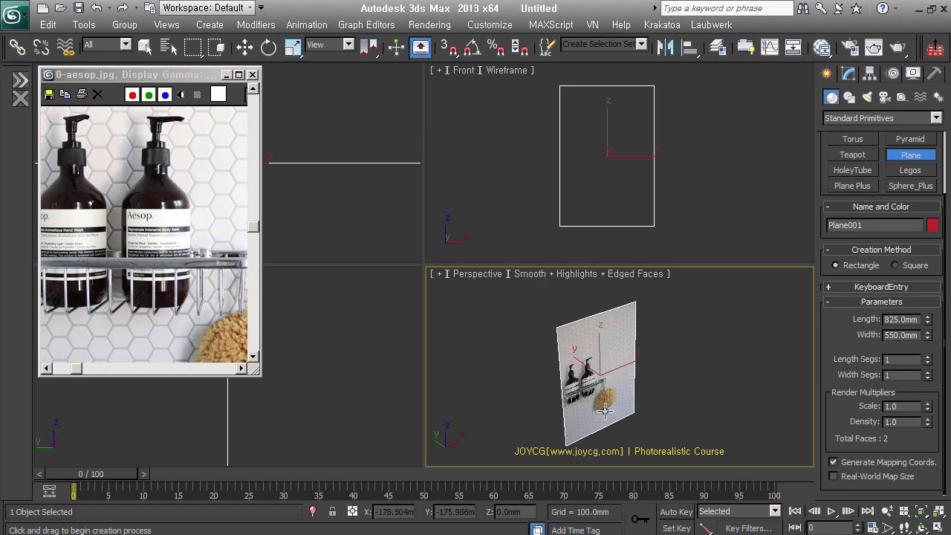
alt+middle_drag(604, 409, 603, 401)
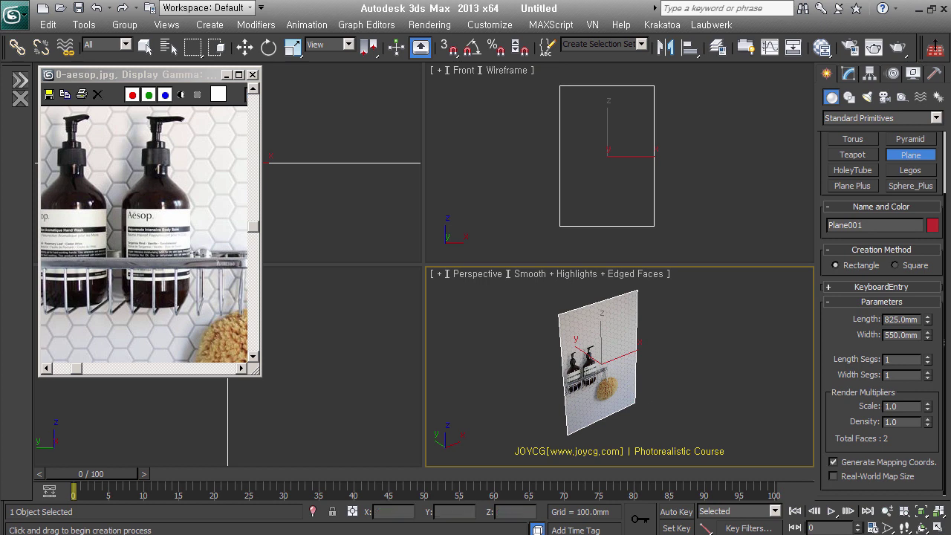
End plane creation and convert Plane001 to an Editable Poly from the quad menu
mouse_move(699, 402)
alt+middle_down()
mouse_move(639, 399)
mouse_move(663, 395)
alt+middle_up()
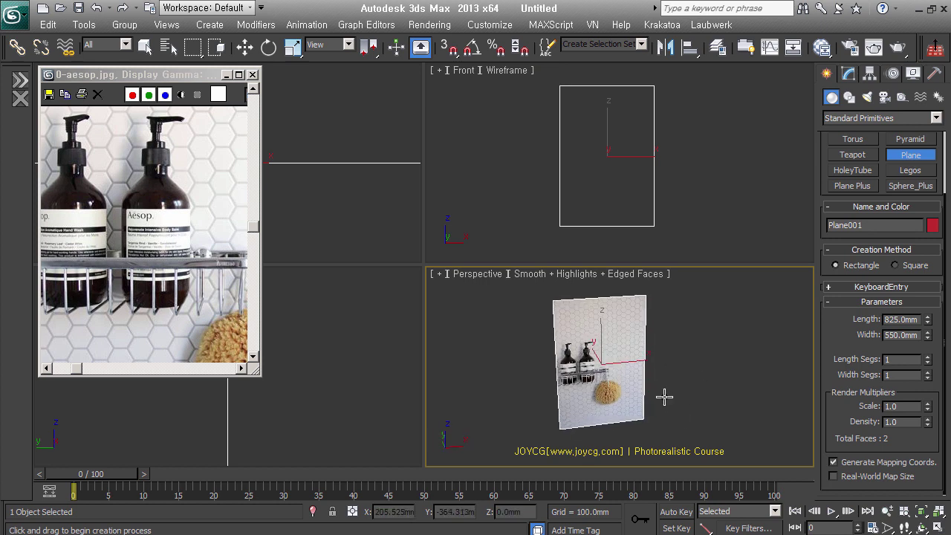
right_click(664, 398)
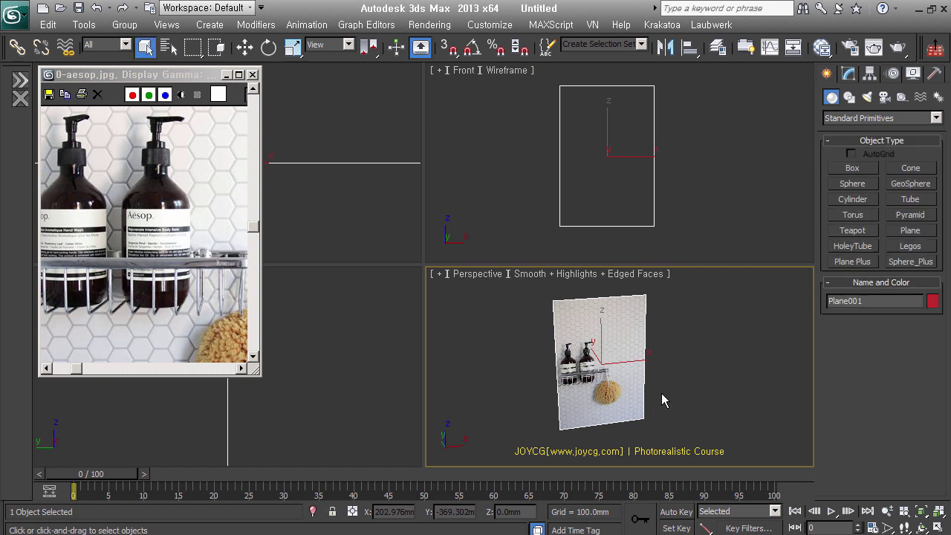
right_click(591, 327)
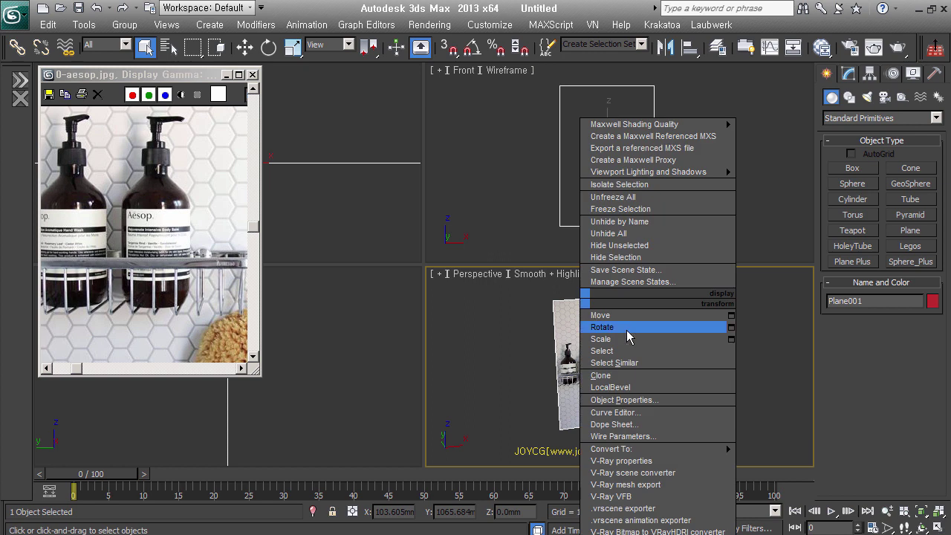
mouse_move(658, 448)
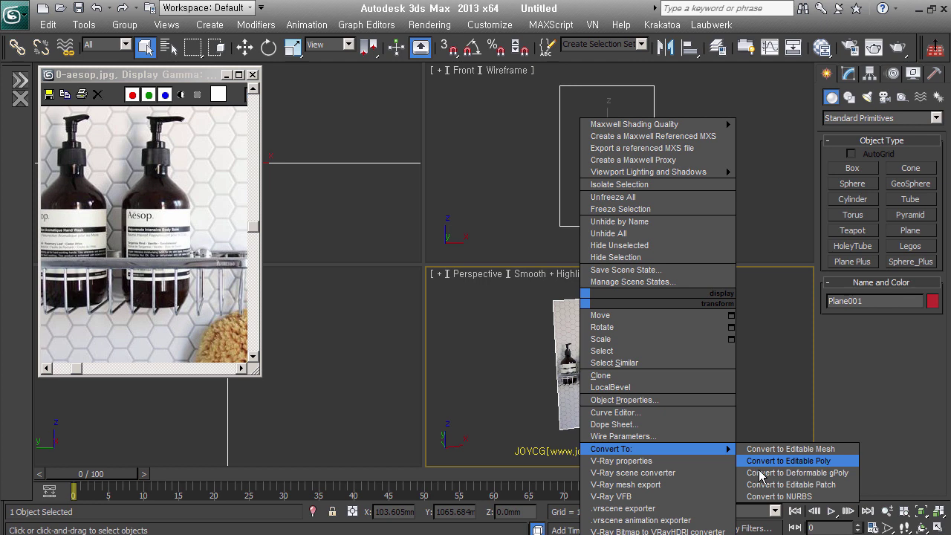
click(774, 462)
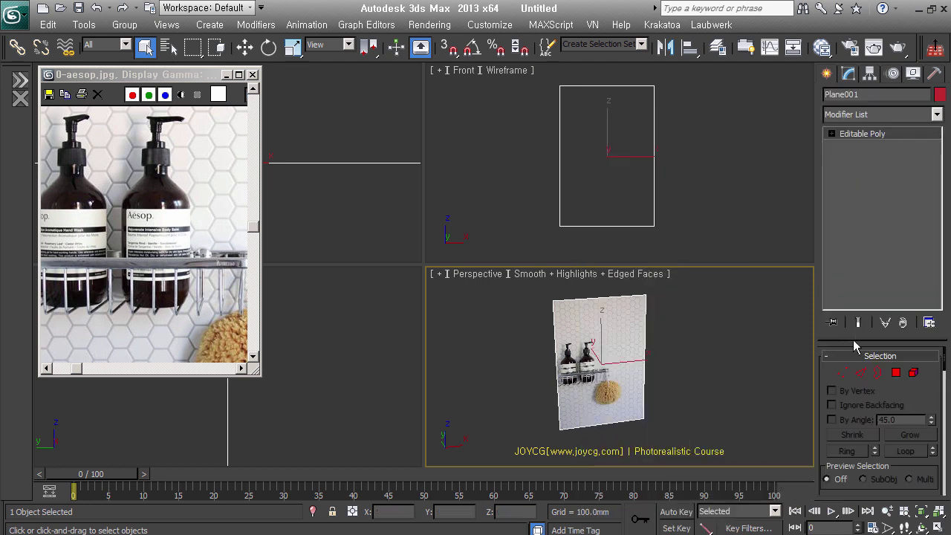
In Edge mode, select the plane's right edge and try sliding it left with Move
drag(856, 341, 854, 184)
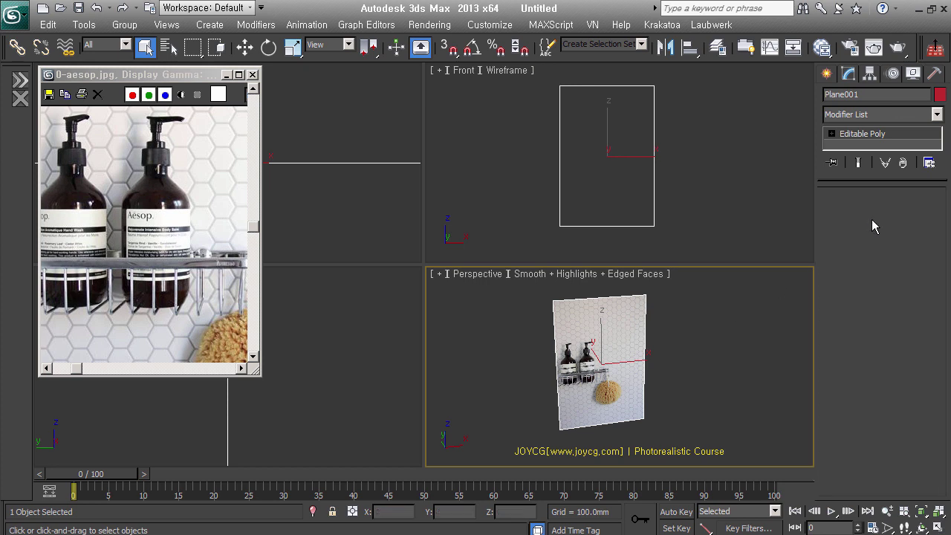
key(2)
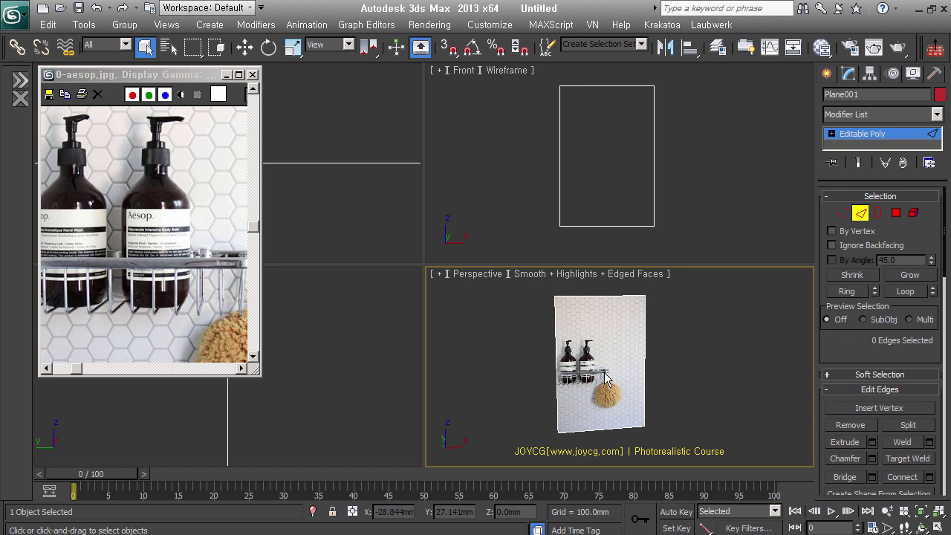
scroll(606, 379, up, 3)
middle_drag(577, 335, 624, 370)
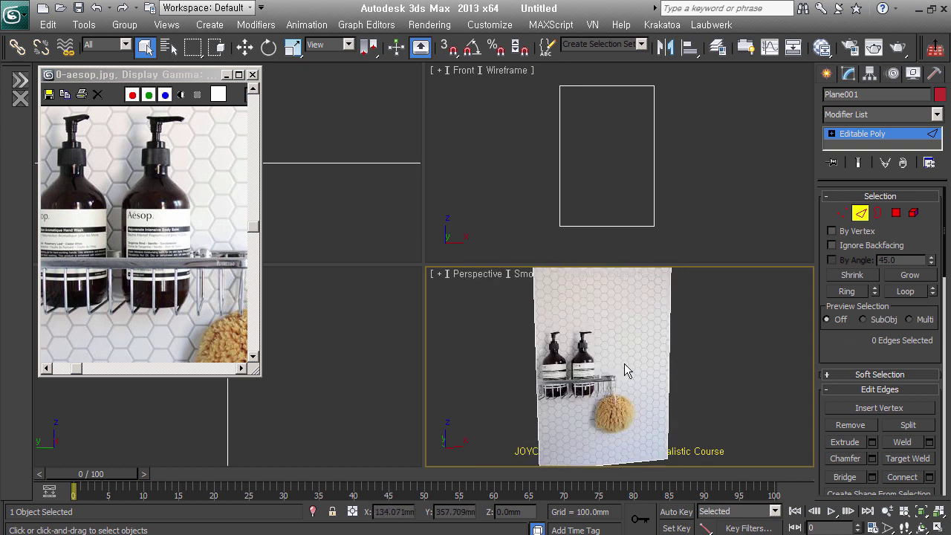
click(665, 373)
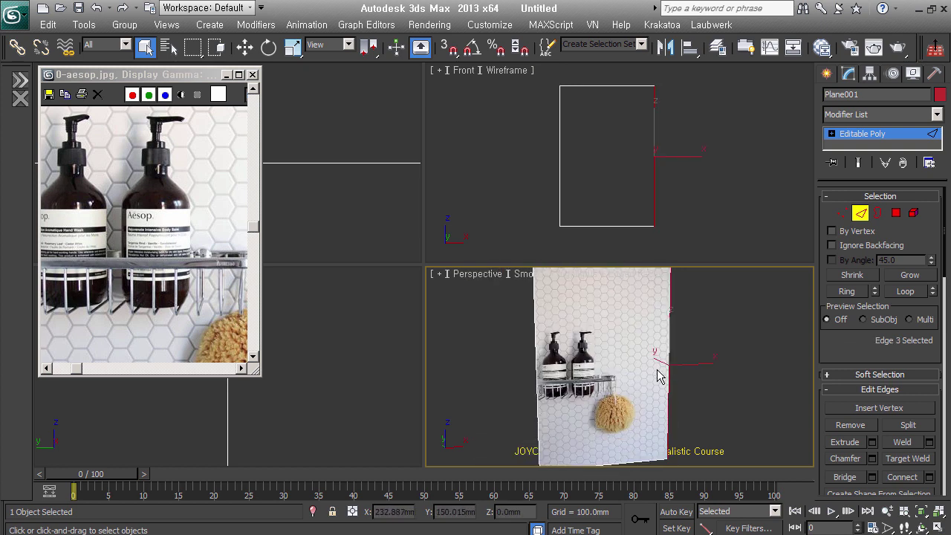
right_click(663, 311)
click(690, 322)
mouse_move(687, 364)
mouse_down()
mouse_move(672, 379)
mouse_move(652, 377)
mouse_up()
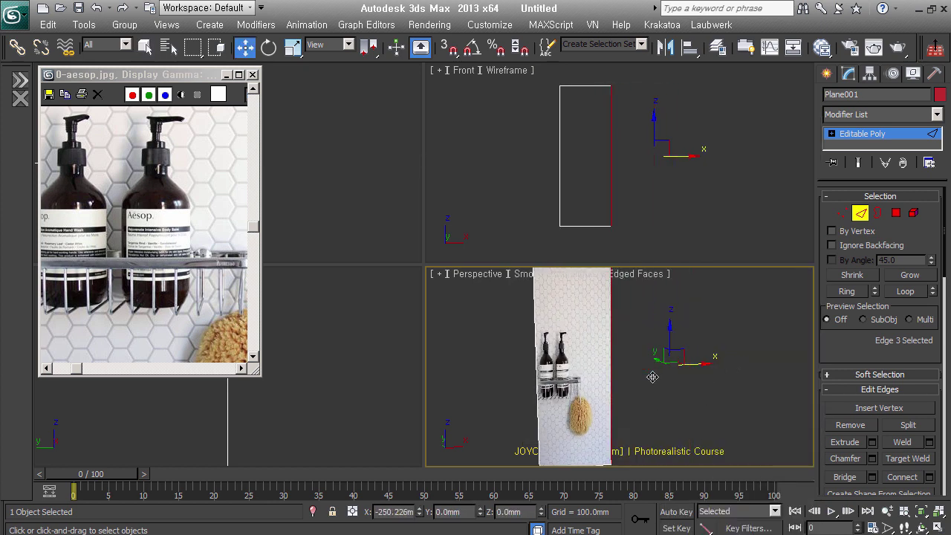
right_click(652, 376)
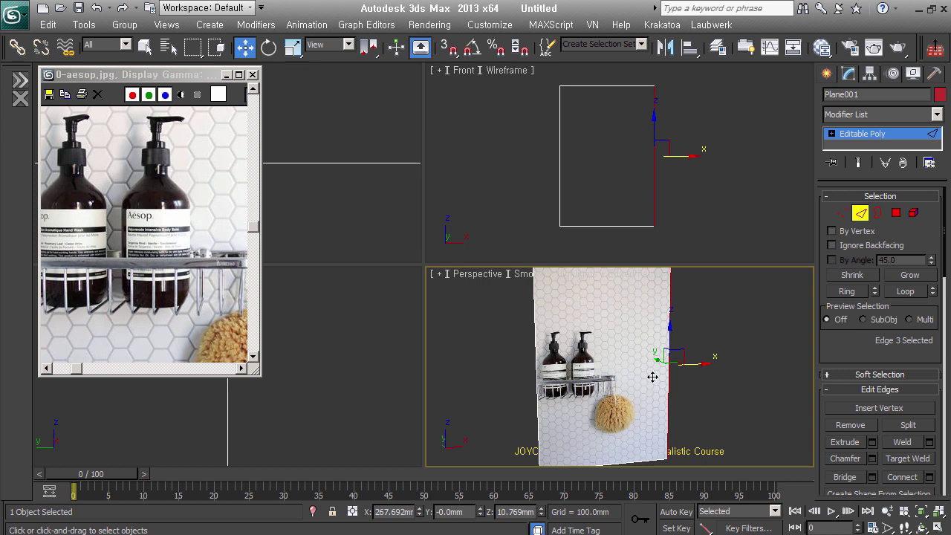
drag(710, 377, 669, 376)
right_click(669, 376)
Slide the right edge left and the left edge right to frame one bottle
drag(878, 365, 883, 154)
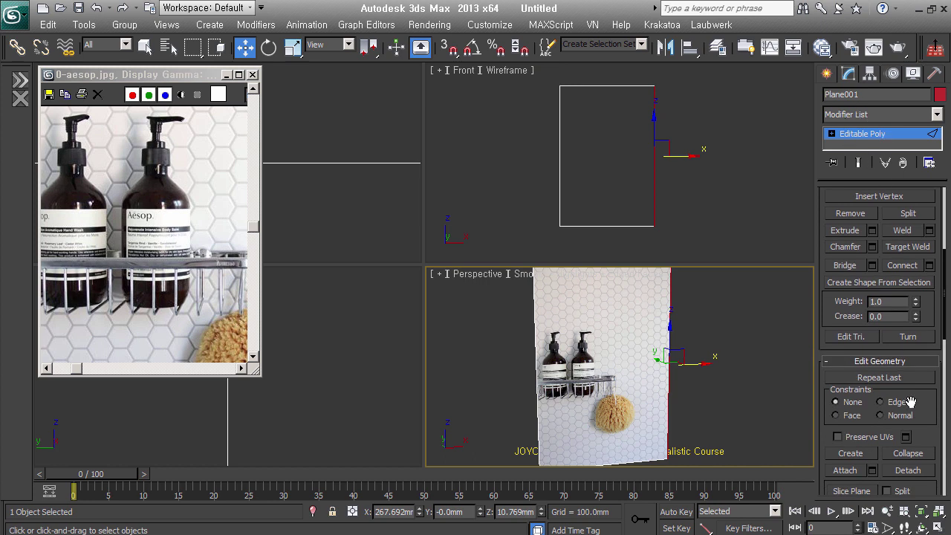
drag(928, 415, 929, 353)
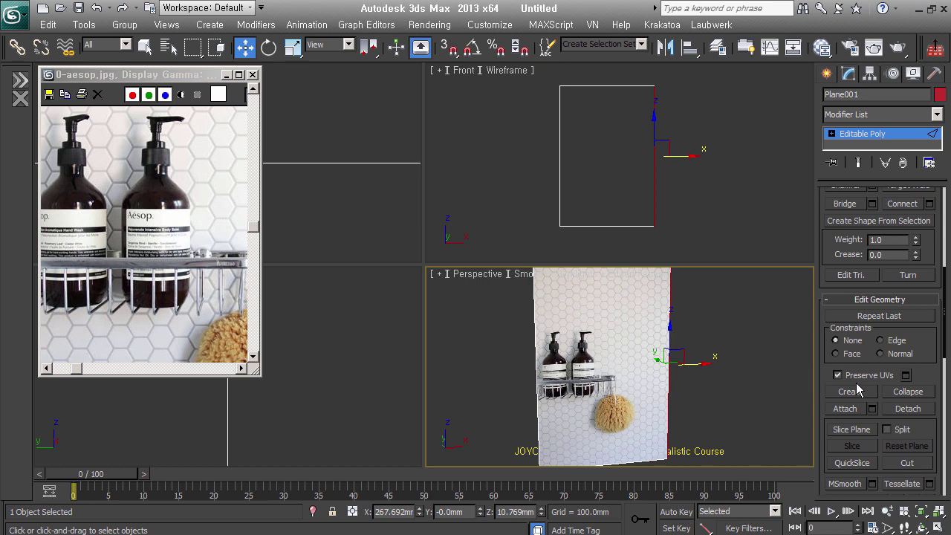
mouse_move(709, 376)
mouse_down()
mouse_move(643, 371)
mouse_move(675, 360)
mouse_move(637, 364)
mouse_up()
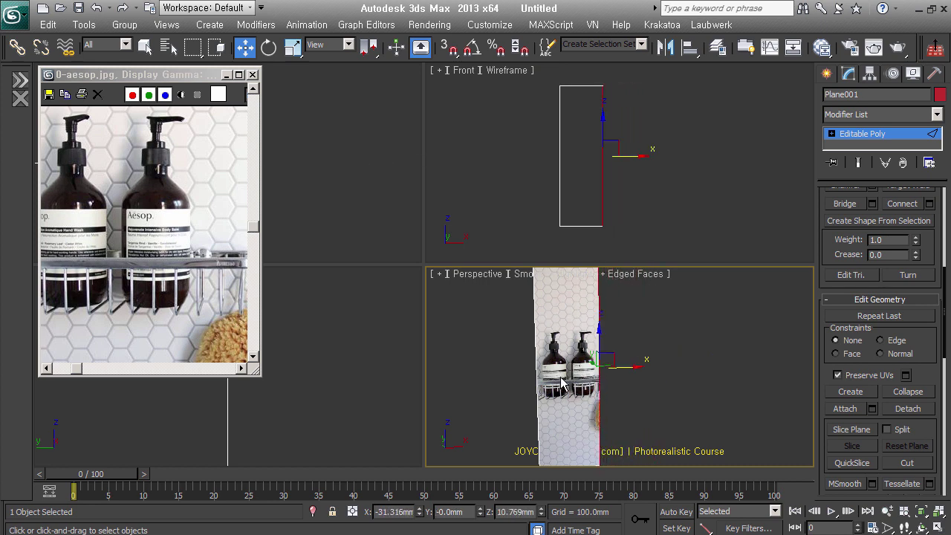
click(547, 378)
drag(583, 381, 614, 388)
Lower the plane's top edge and raise its bottom edge to crop around the bottle
click(640, 370)
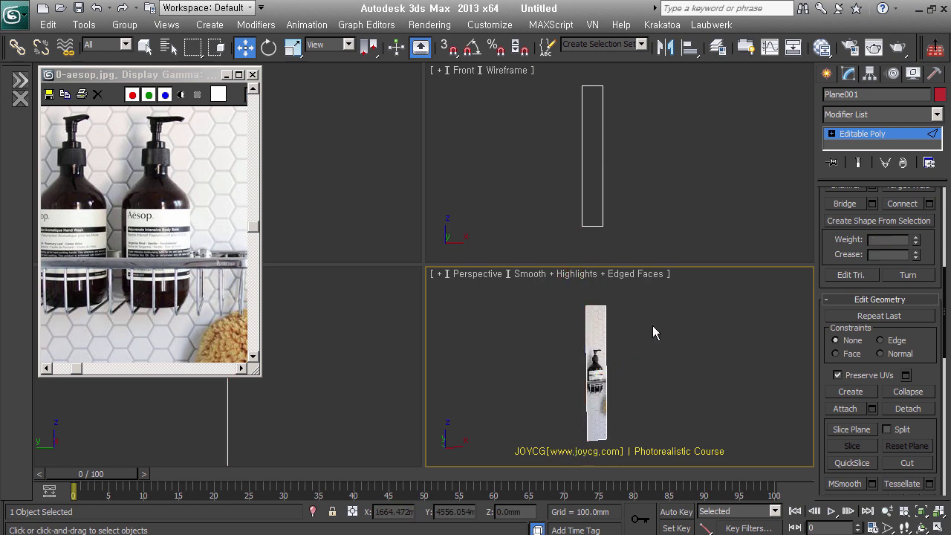
click(600, 315)
drag(602, 299, 608, 333)
click(610, 445)
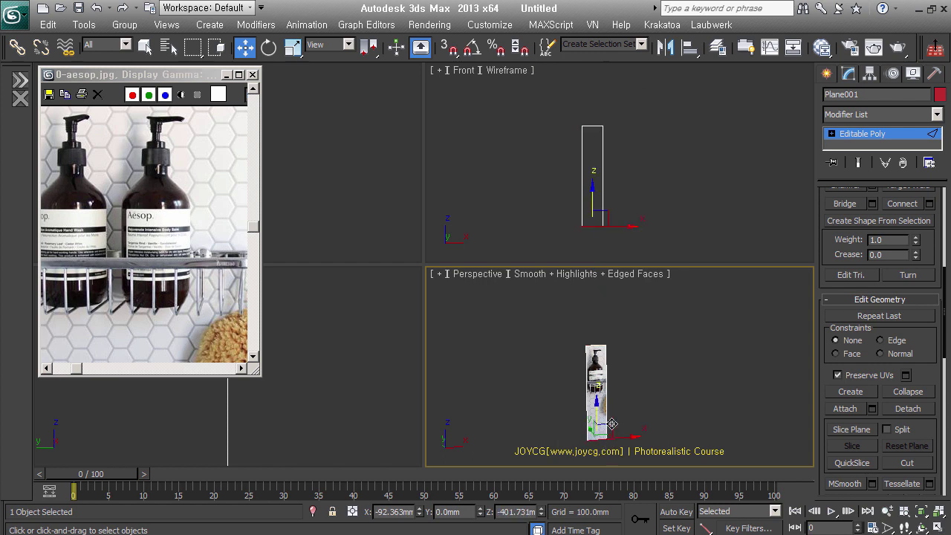
drag(609, 421, 607, 382)
Shade the Front view to show the photo and center the cropped plane in the views
scroll(616, 385, up, 3)
middle_drag(616, 385, 679, 363)
click(679, 357)
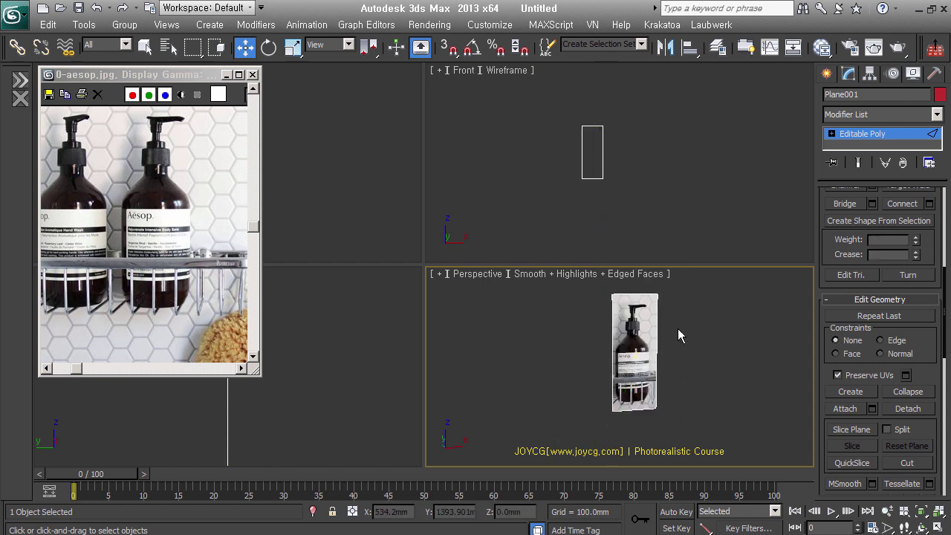
middle_click(627, 207)
key(F3)
scroll(624, 198, up, 2)
mouse_move(624, 199)
middle_down()
mouse_move(615, 169)
mouse_move(671, 197)
middle_up()
scroll(615, 170, up, 2)
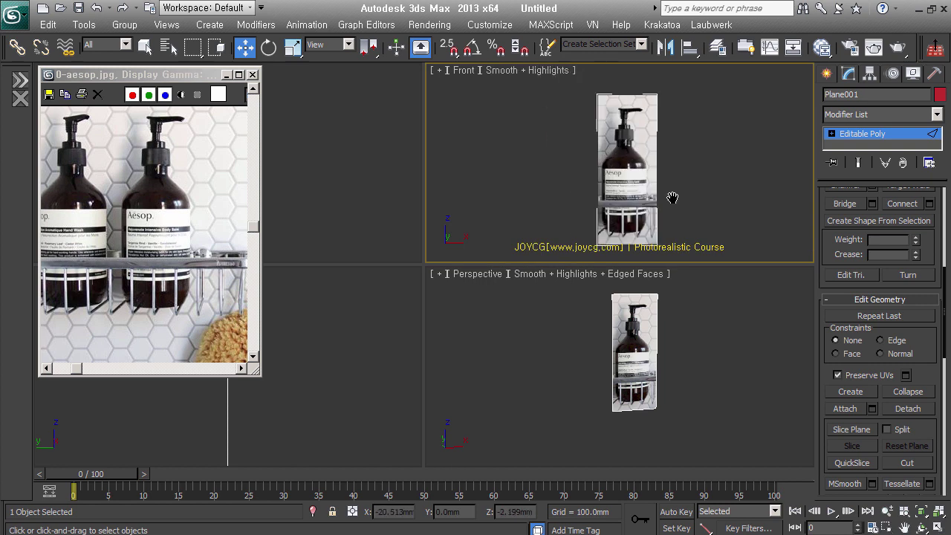
middle_drag(670, 311, 649, 342)
scroll(644, 352, up, 2)
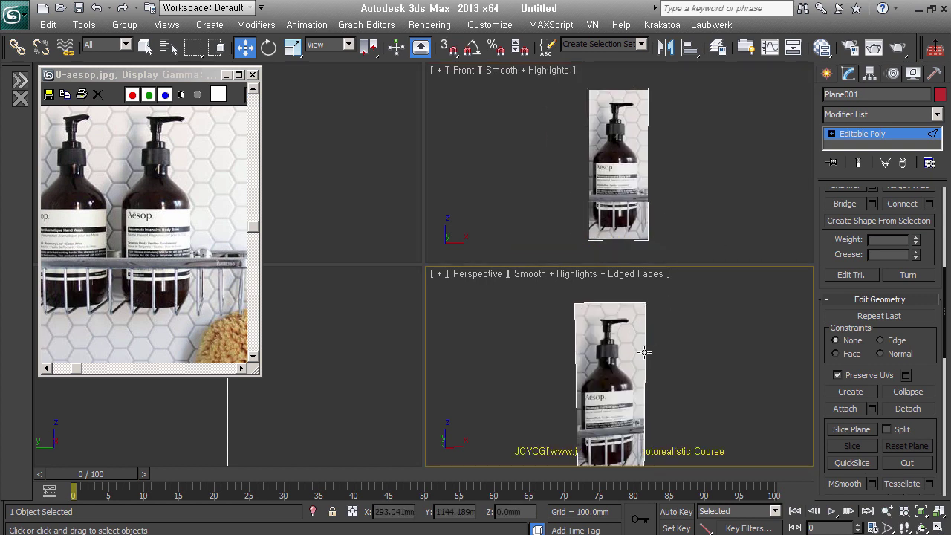
middle_drag(658, 127, 640, 134)
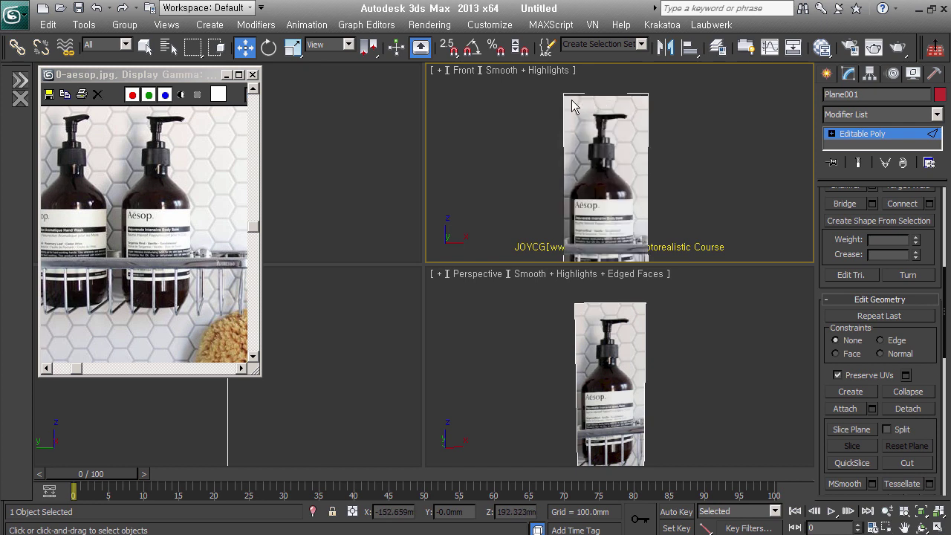
middle_drag(575, 140, 566, 159)
middle_drag(635, 145, 644, 115)
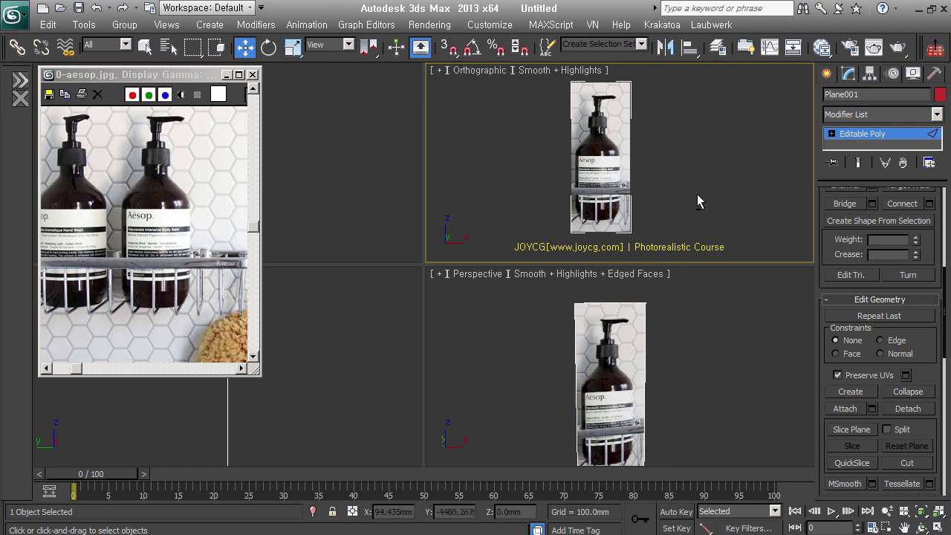
alt+middle_drag(701, 201, 755, 244)
click(826, 74)
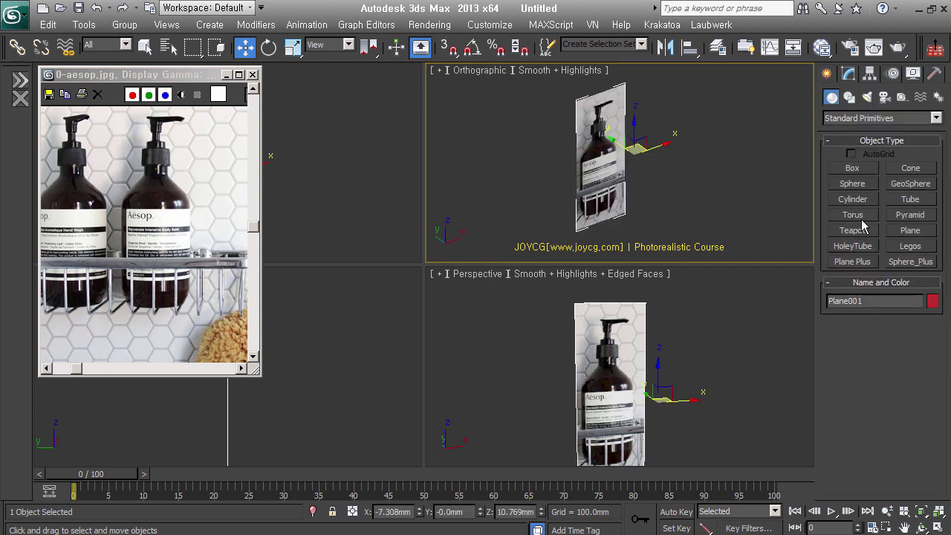
Draw a test sphere, delete it, and reselect the photo plane
click(852, 184)
drag(700, 199, 710, 231)
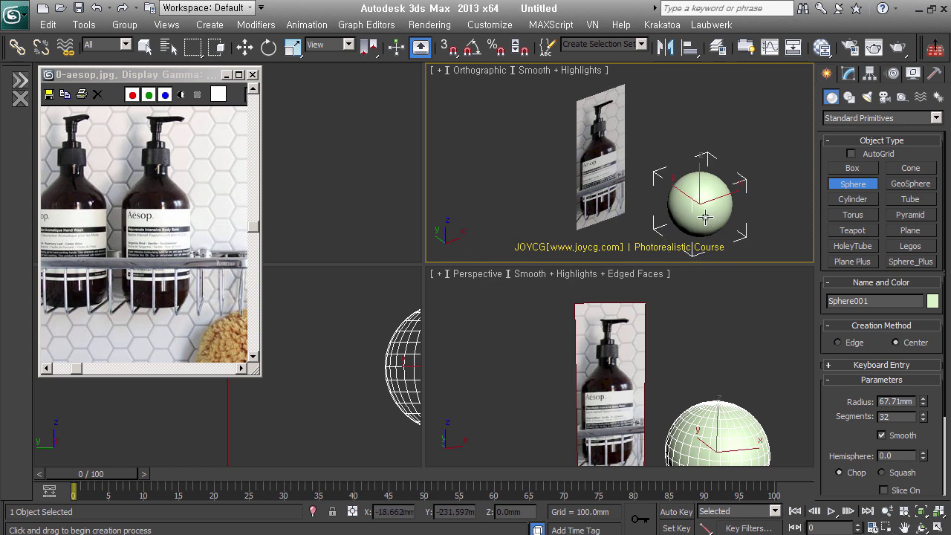
key(Delete)
key(w)
click(625, 176)
alt+middle_drag(625, 178, 640, 213)
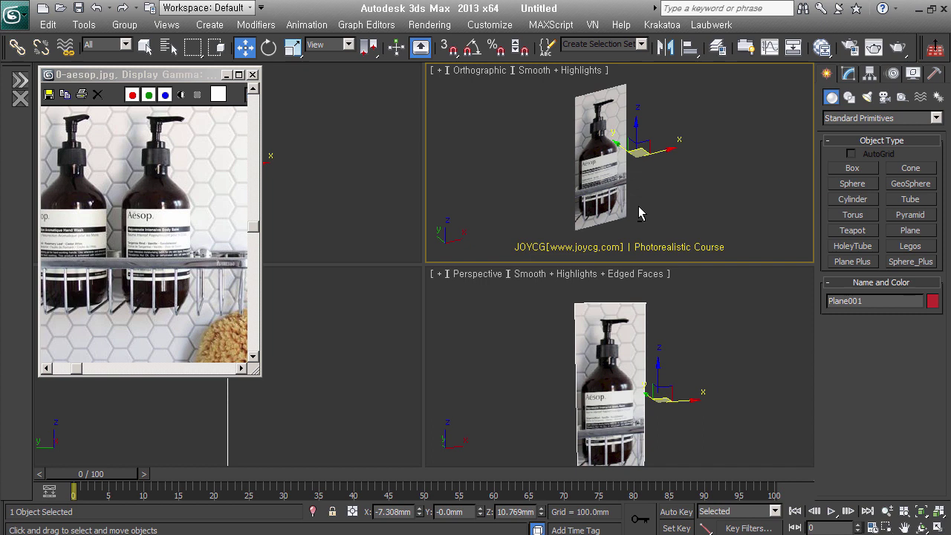
alt+middle_drag(686, 212, 680, 202)
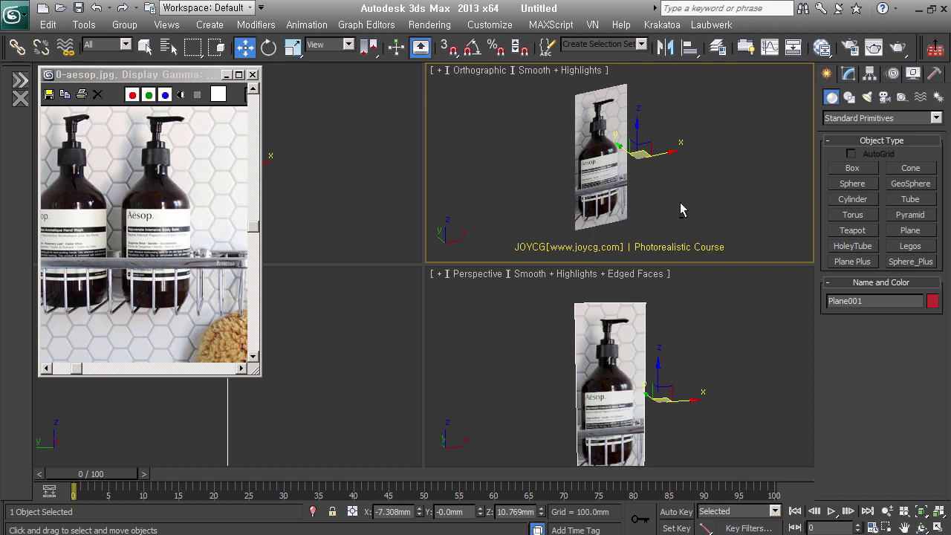
Minimize the reference photo window, start a Cylinder, and reset the angled view to Front
click(226, 75)
mouse_move(657, 202)
alt+middle_down()
mouse_move(659, 192)
mouse_move(618, 179)
alt+middle_up()
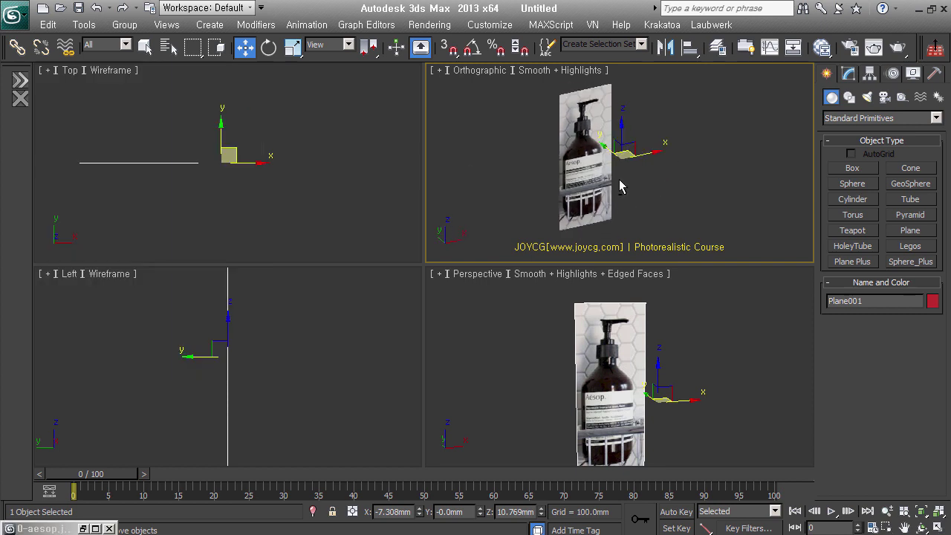
click(860, 201)
key(f)
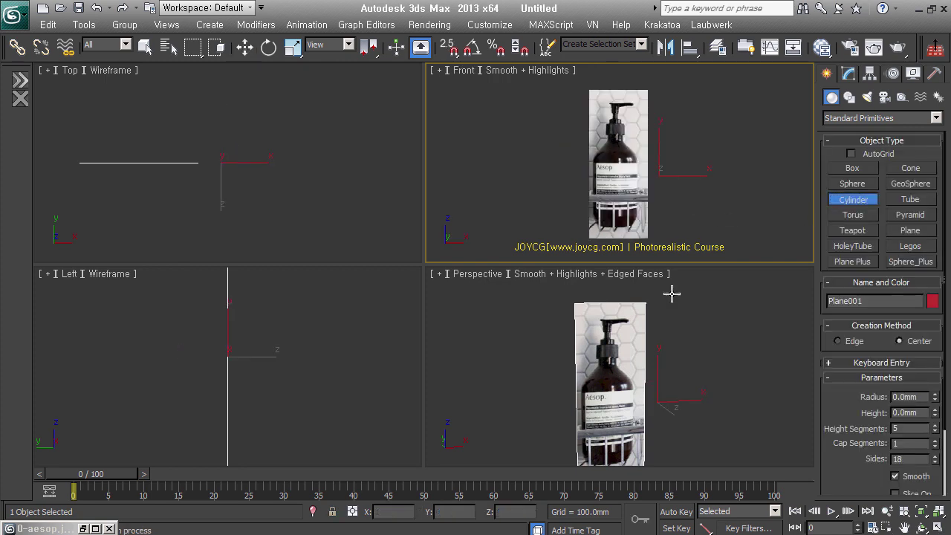
right_click(658, 349)
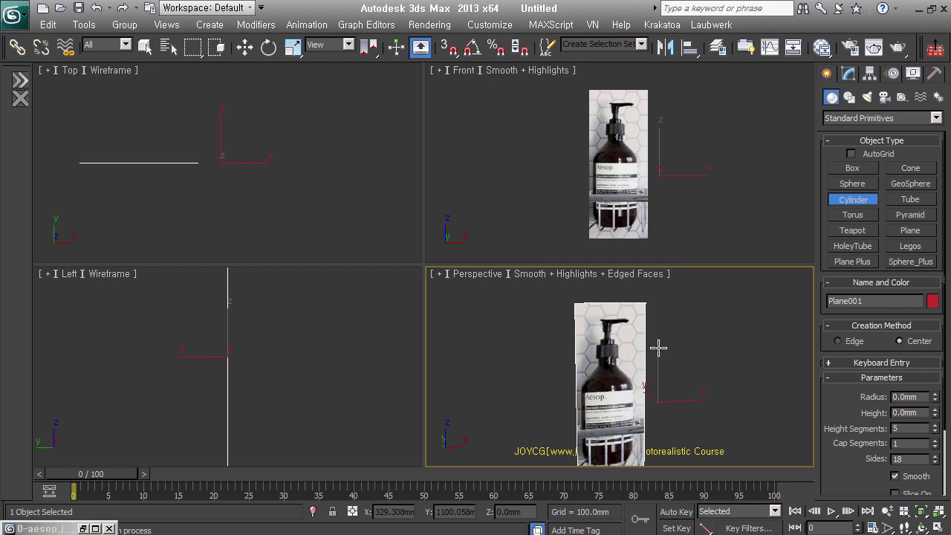
Switch the Perspective view to wireframe and zoom the Front view onto the bottle's base
key(F3)
middle_click(633, 161)
scroll(632, 161, up, 2)
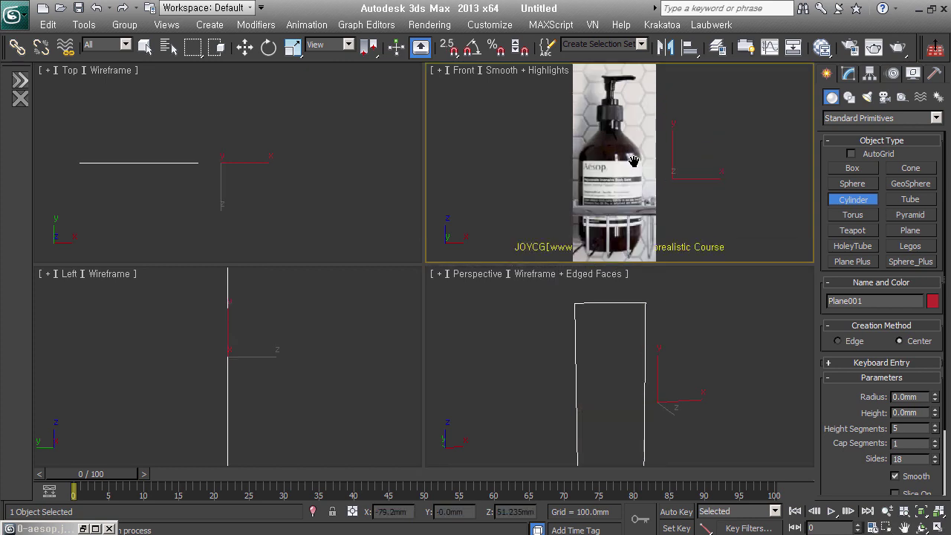
scroll(633, 161, up, 2)
middle_drag(632, 160, 624, 93)
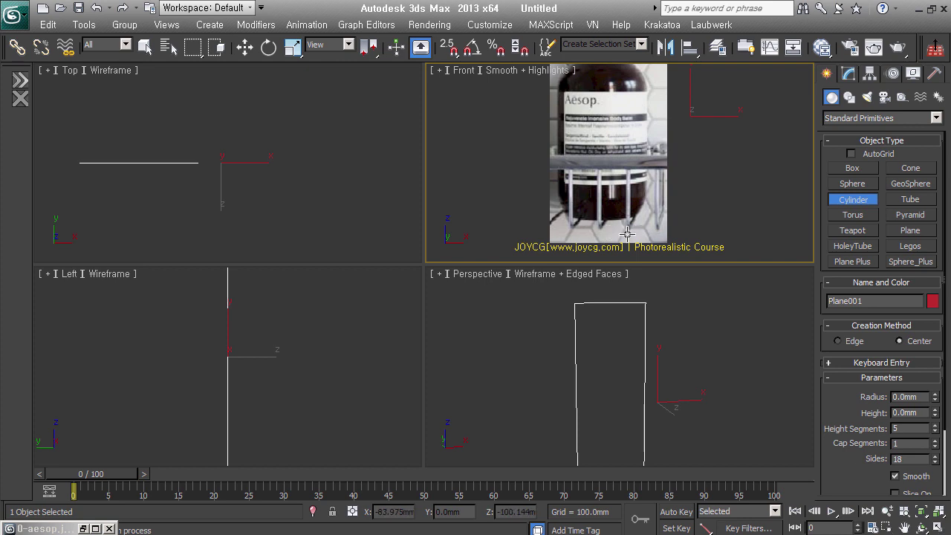
Draw a cylinder over the bottle base with radius 33.086mm and height 25.385mm
mouse_move(601, 215)
mouse_down()
mouse_move(612, 273)
mouse_move(612, 260)
mouse_up()
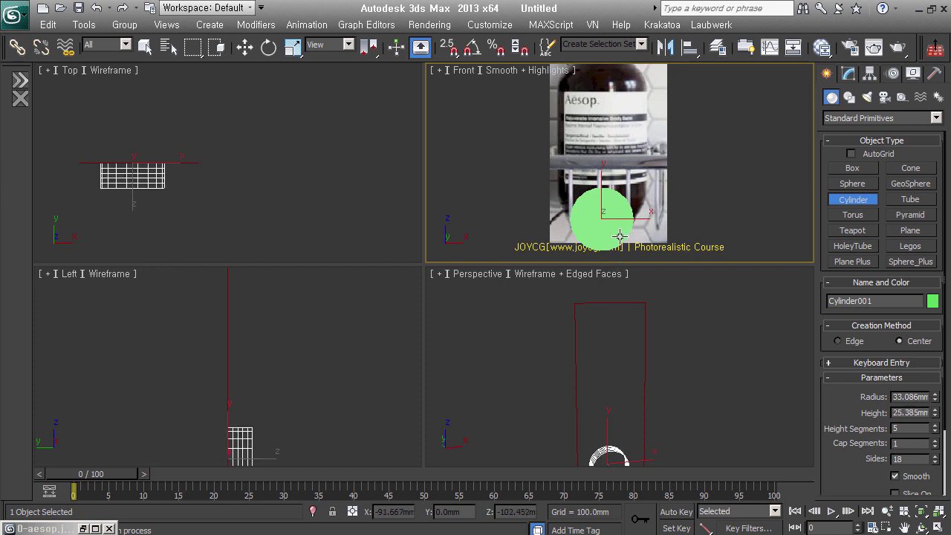
click(618, 233)
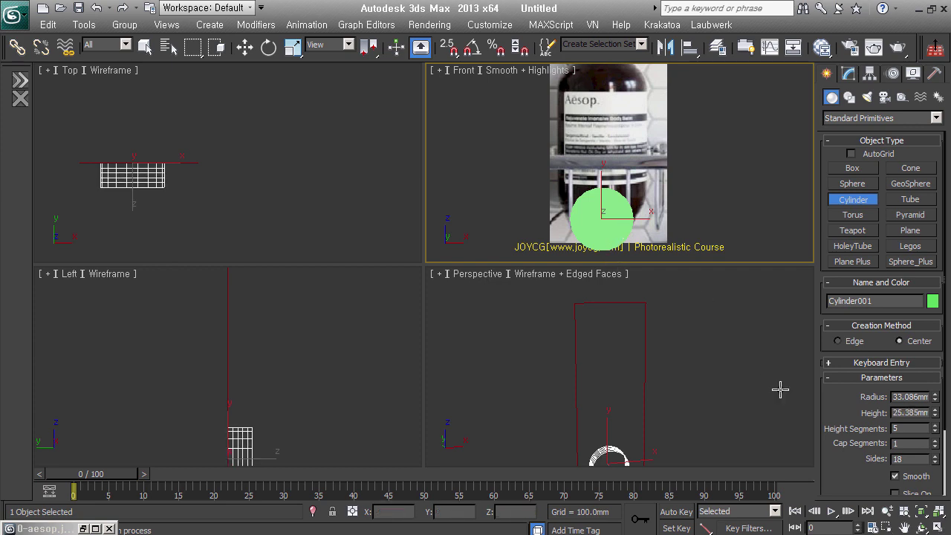
drag(855, 416, 873, 279)
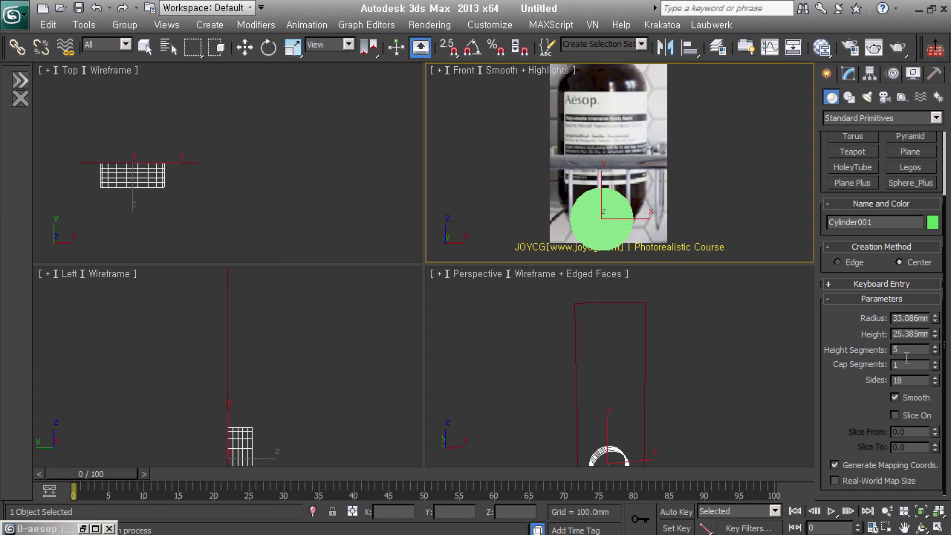
middle_drag(133, 182, 179, 179)
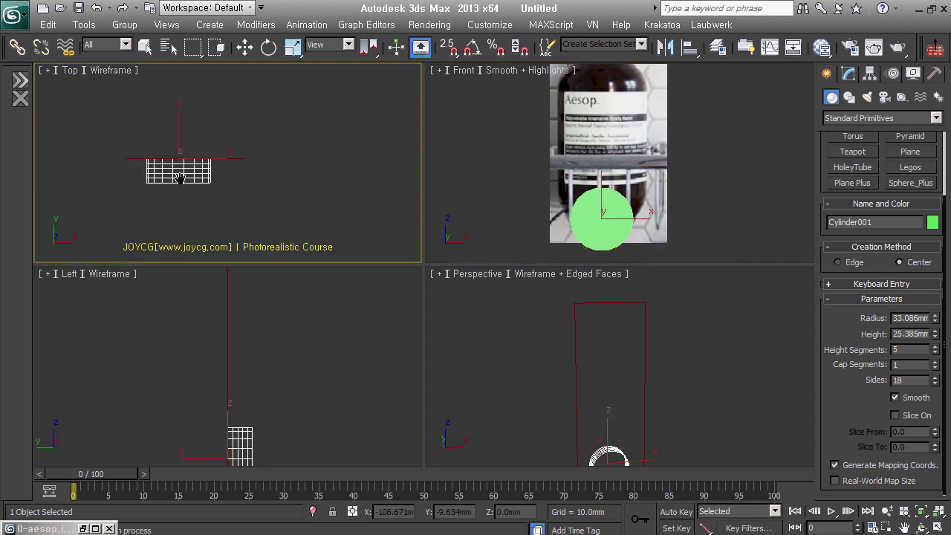
scroll(179, 178, up, 3)
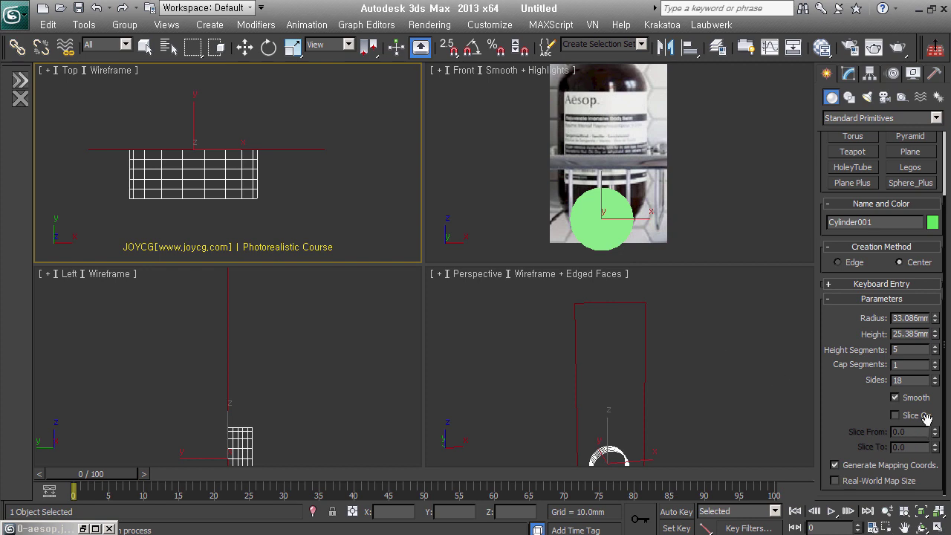
scroll(607, 209, up, 2)
scroll(612, 214, up, 3)
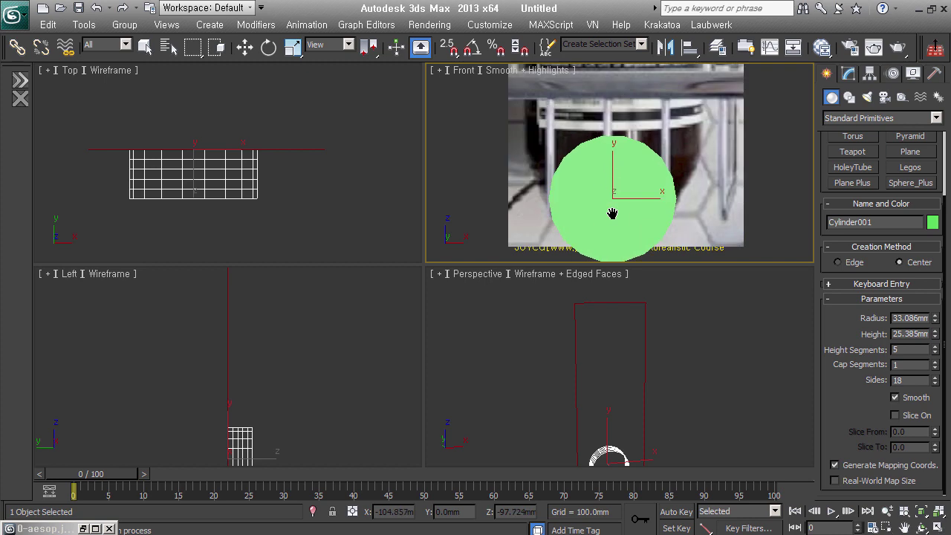
Turn on Edged Faces and frame the 33.086mm-radius cylinder over the bottle base in Front view
key(F4)
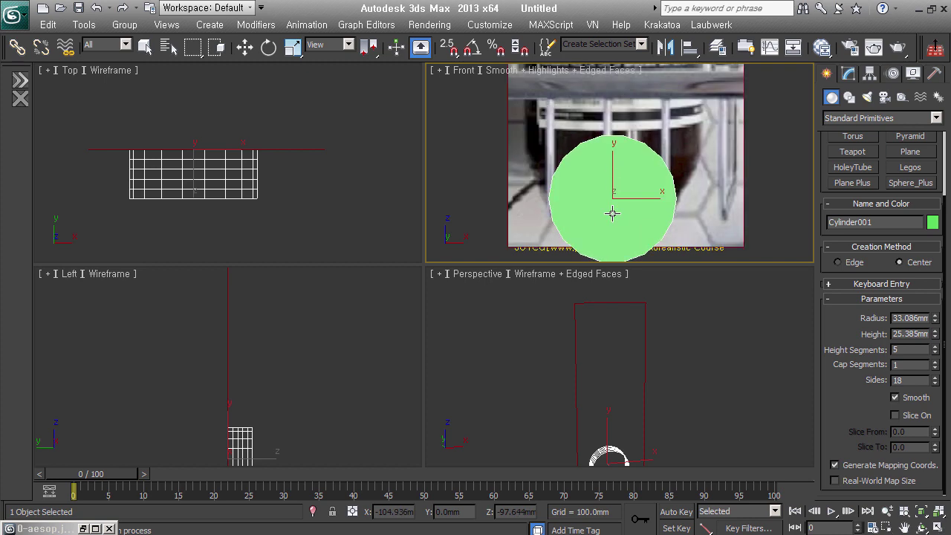
middle_drag(612, 213, 617, 176)
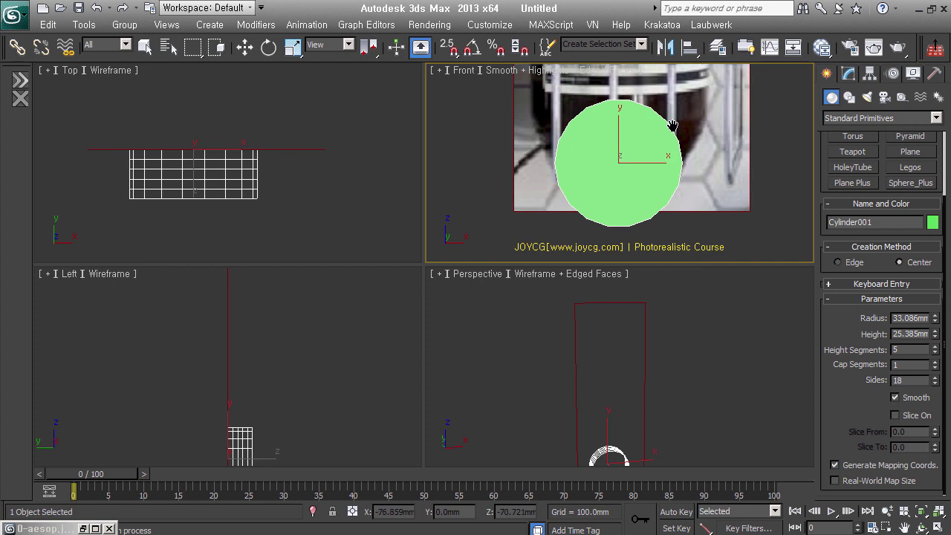
scroll(671, 125, up, 3)
scroll(671, 124, up, 1)
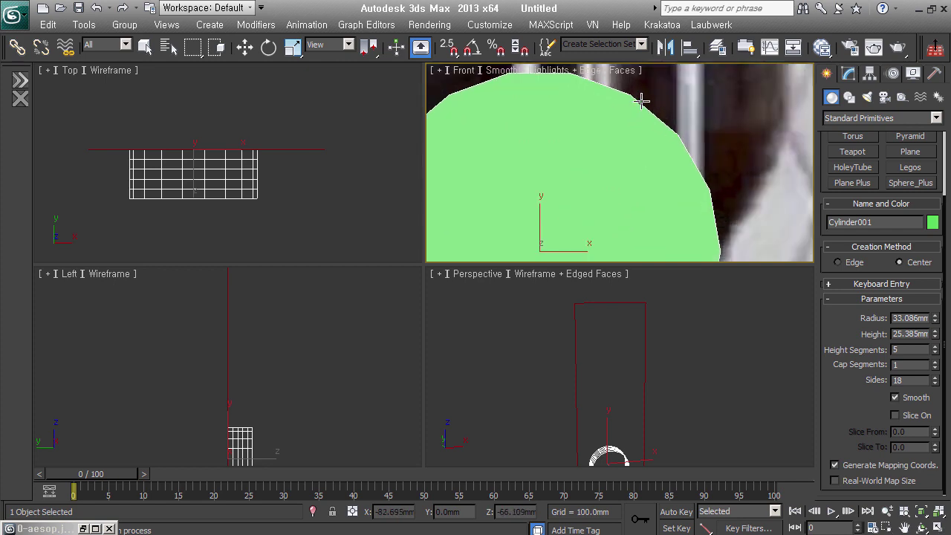
mouse_move(690, 159)
middle_down()
mouse_move(694, 173)
mouse_move(717, 164)
mouse_move(683, 166)
mouse_move(654, 185)
middle_up()
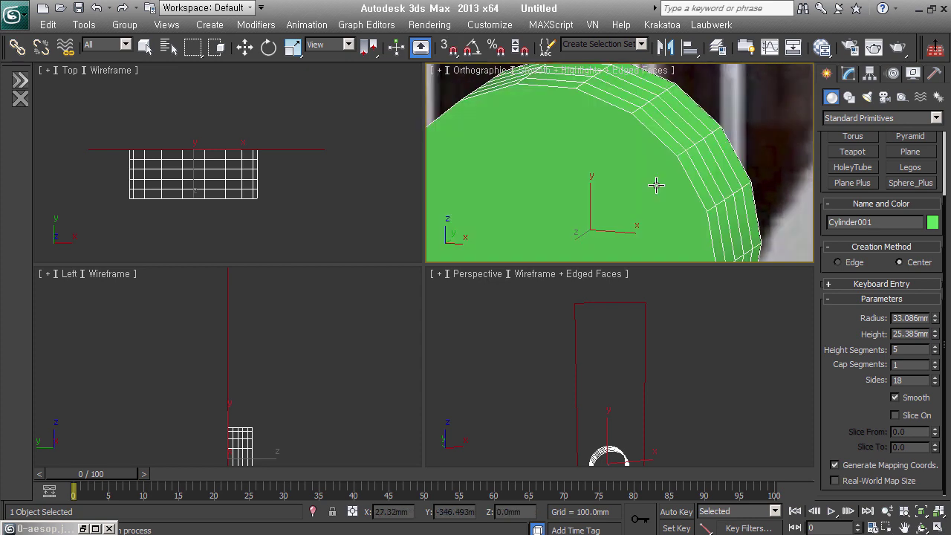
key(shift+z)
key(shift+z)
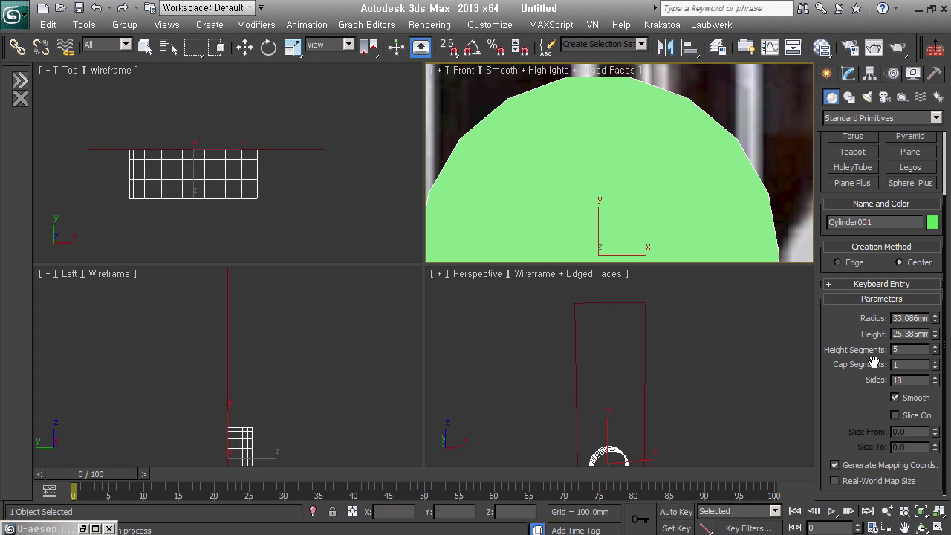
scroll(629, 147, down, 4)
scroll(626, 144, down, 2)
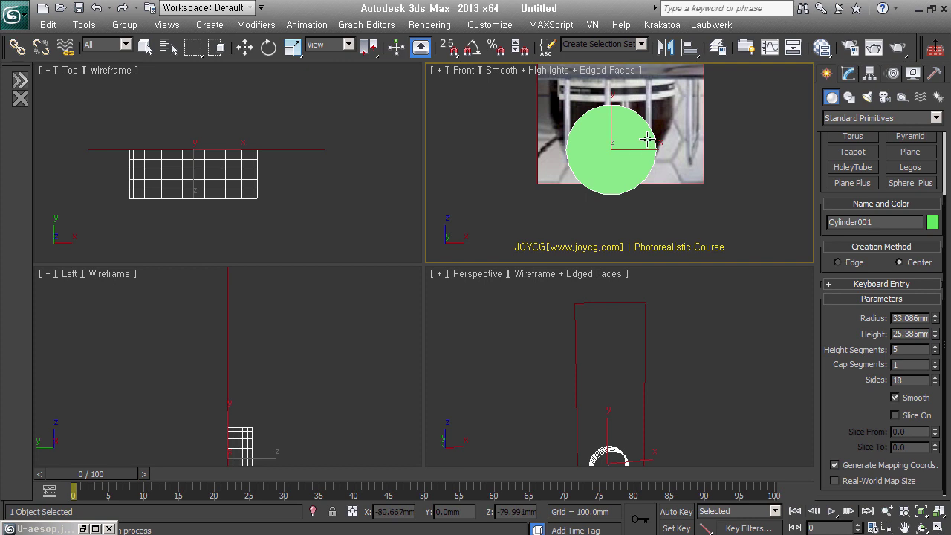
middle_drag(642, 150, 651, 154)
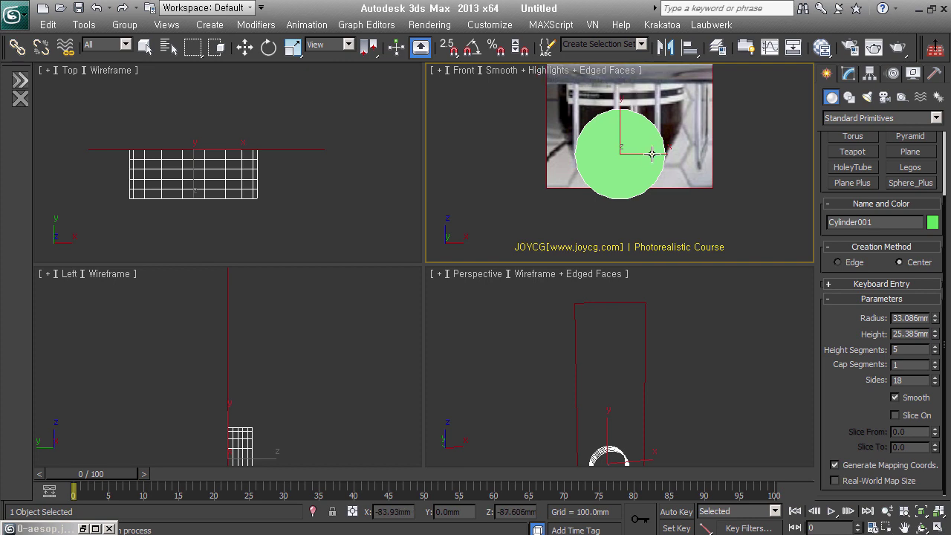
middle_drag(648, 127, 624, 159)
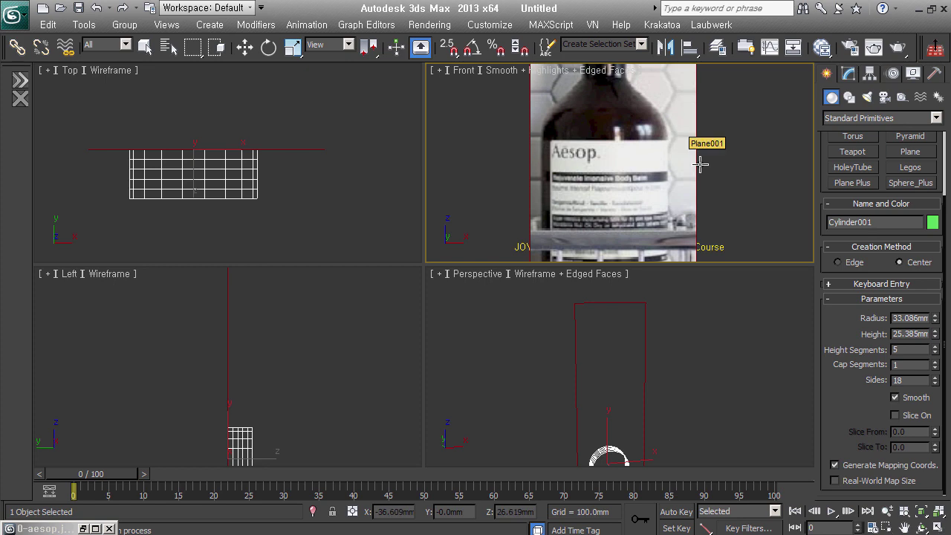
middle_drag(652, 234, 661, 116)
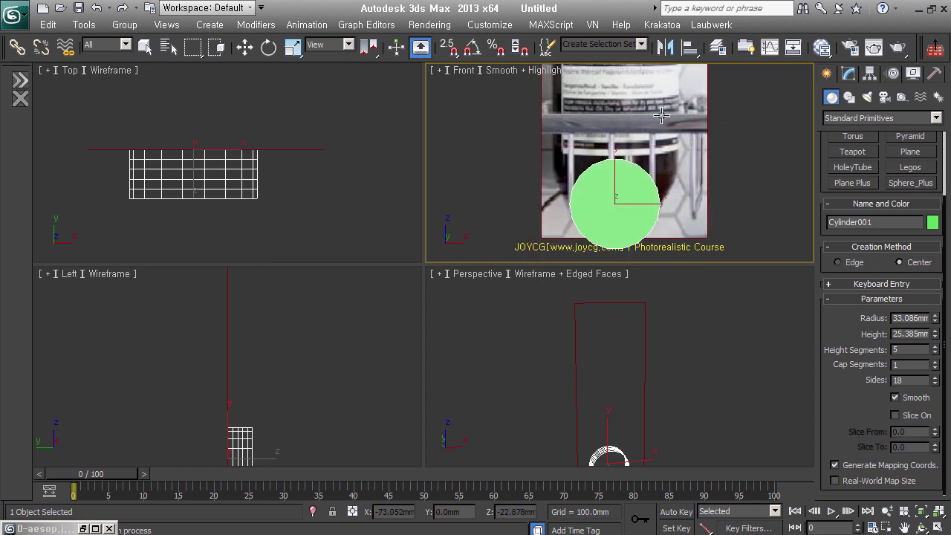
middle_drag(632, 200, 621, 220)
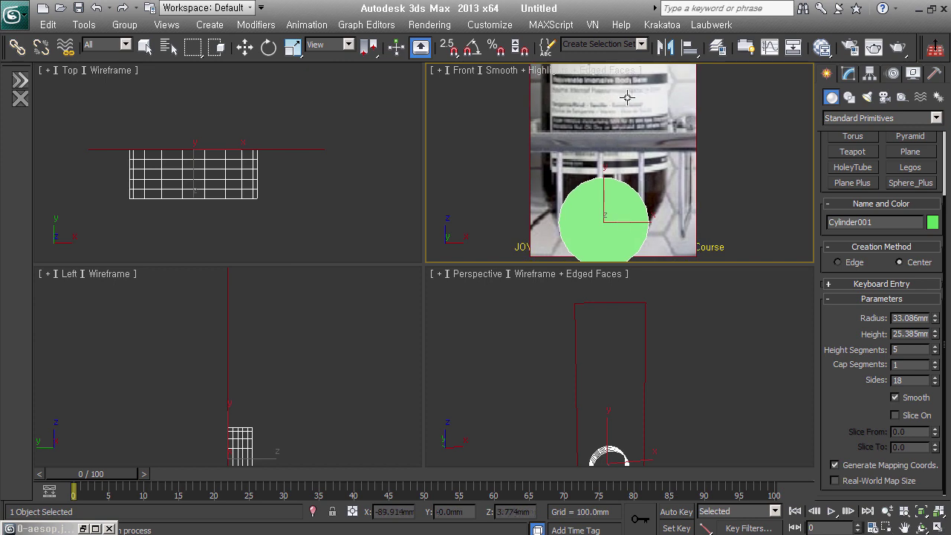
scroll(627, 97, down, 2)
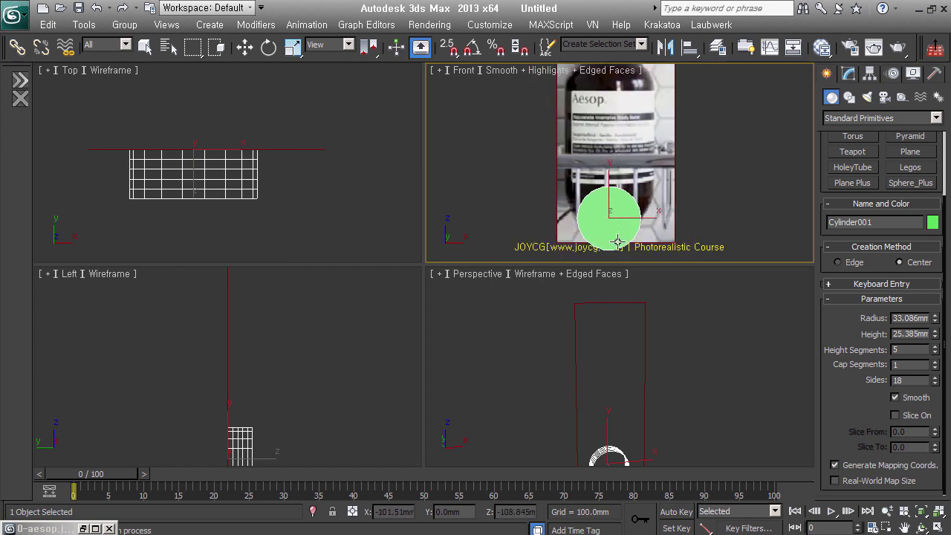
Rotate the cylinder -90° on X with Angle Snap so it stands upright
key(w)
right_click(622, 215)
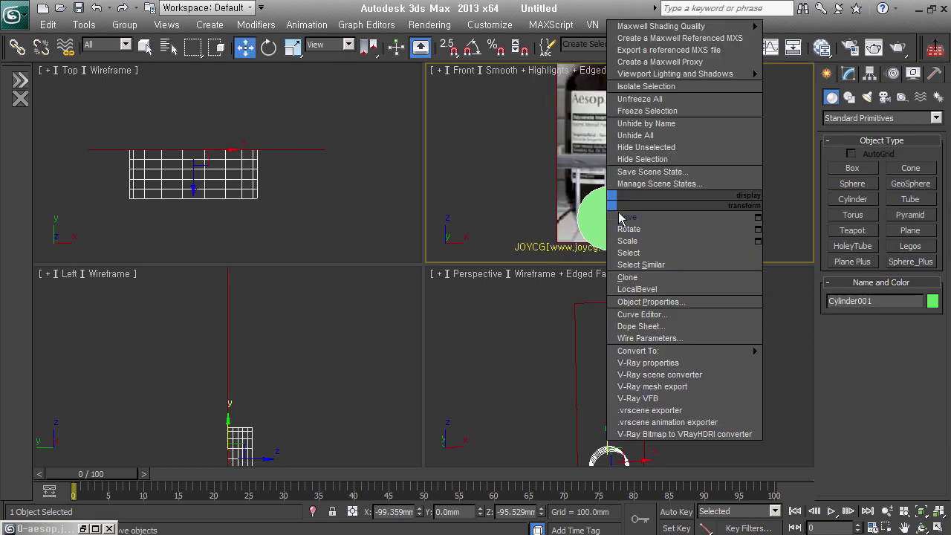
click(639, 226)
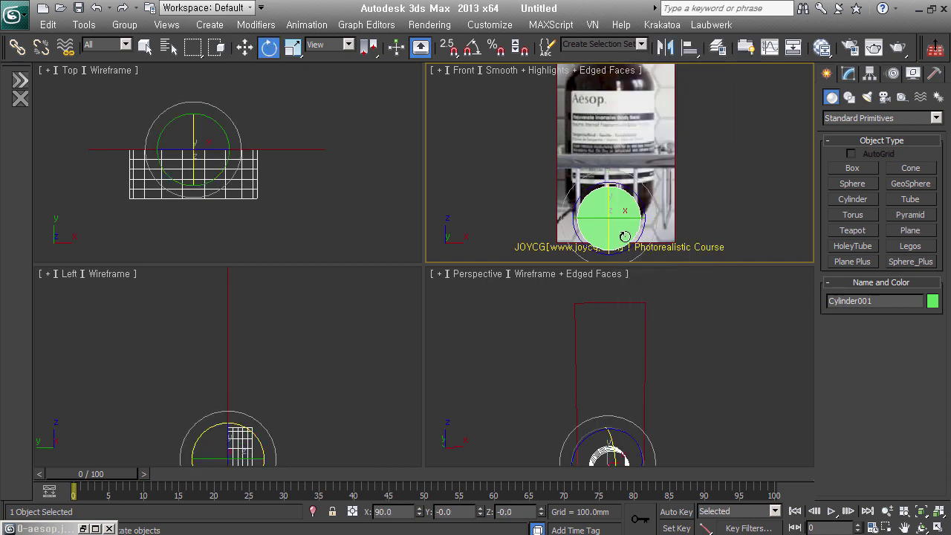
click(473, 49)
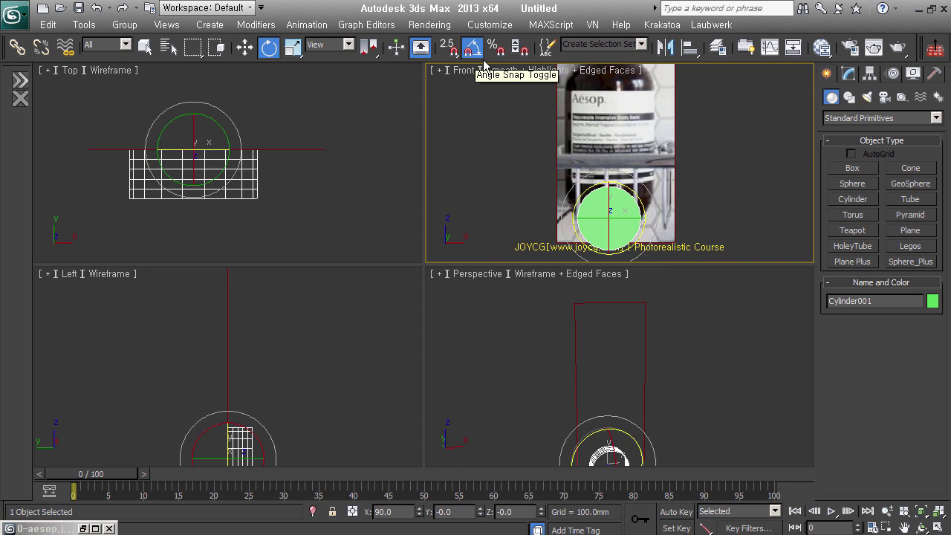
mouse_move(613, 242)
mouse_down()
mouse_move(622, 177)
mouse_move(607, 179)
mouse_up()
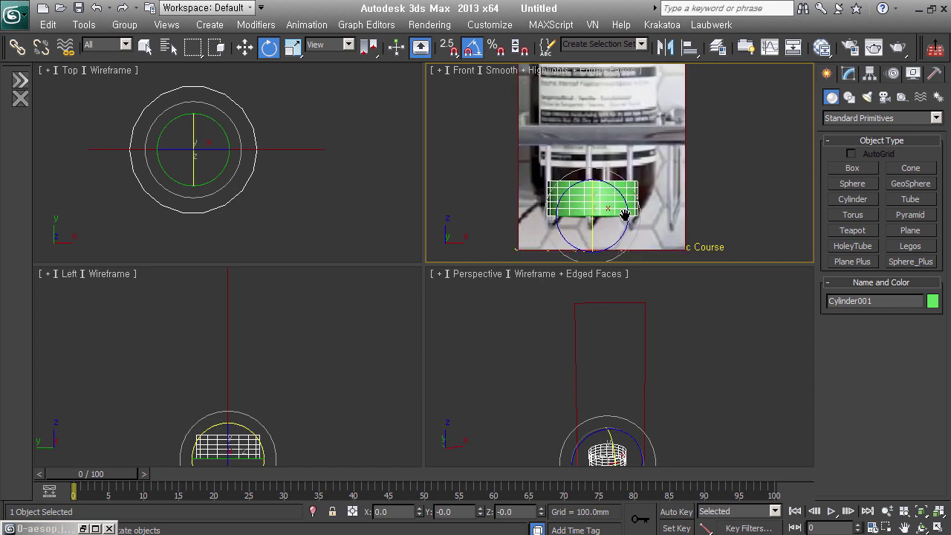
Raise the upright cylinder onto the bottle's base in the reference photo
right_click(607, 179)
click(624, 193)
mouse_move(607, 196)
mouse_down()
mouse_move(608, 168)
mouse_move(610, 195)
mouse_up()
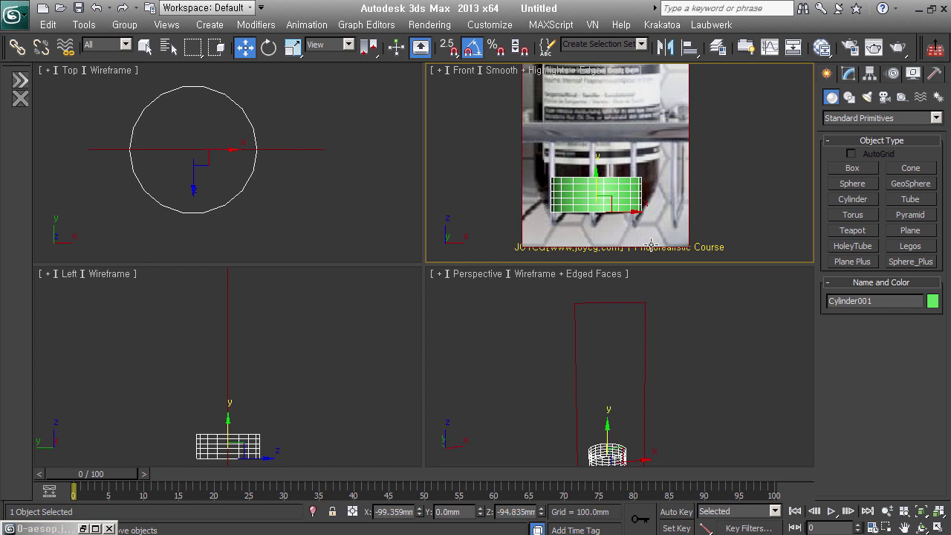
Give the cylinder 1 height segment and 18 sides, and shorten it to about 20mm tall
click(850, 76)
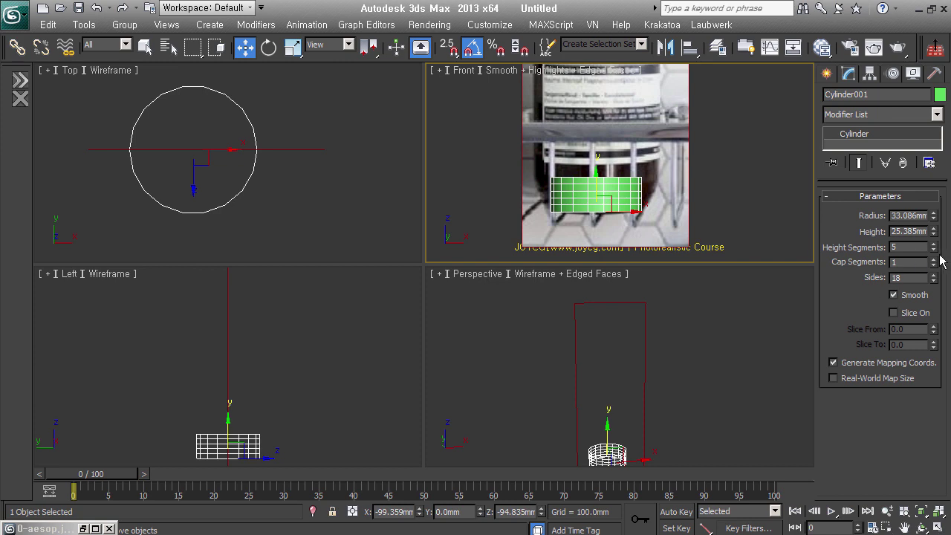
drag(944, 257, 945, 268)
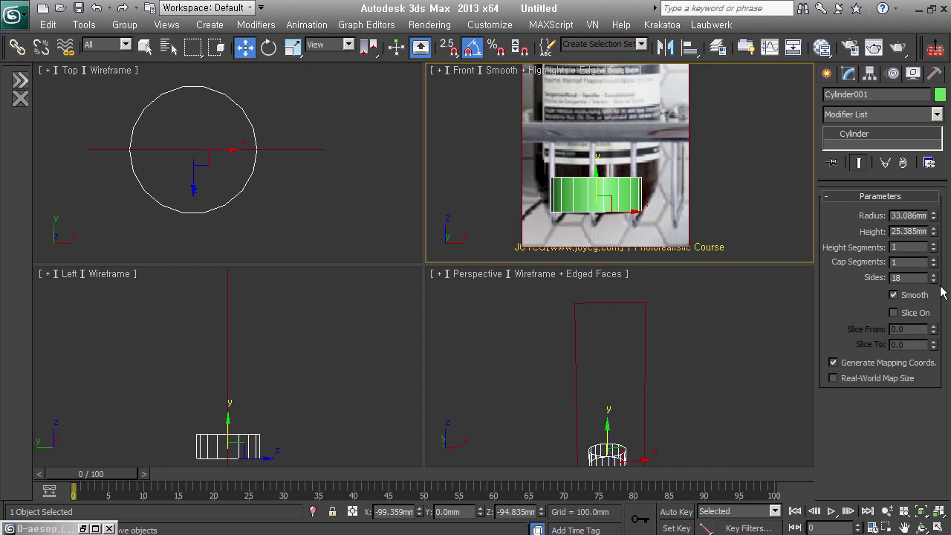
text(3)
key(Return)
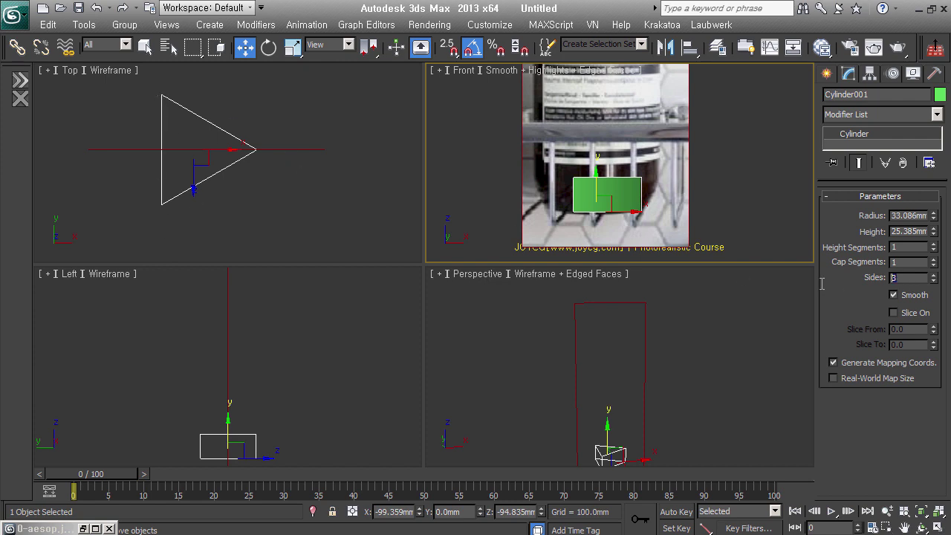
text(18)
key(Return)
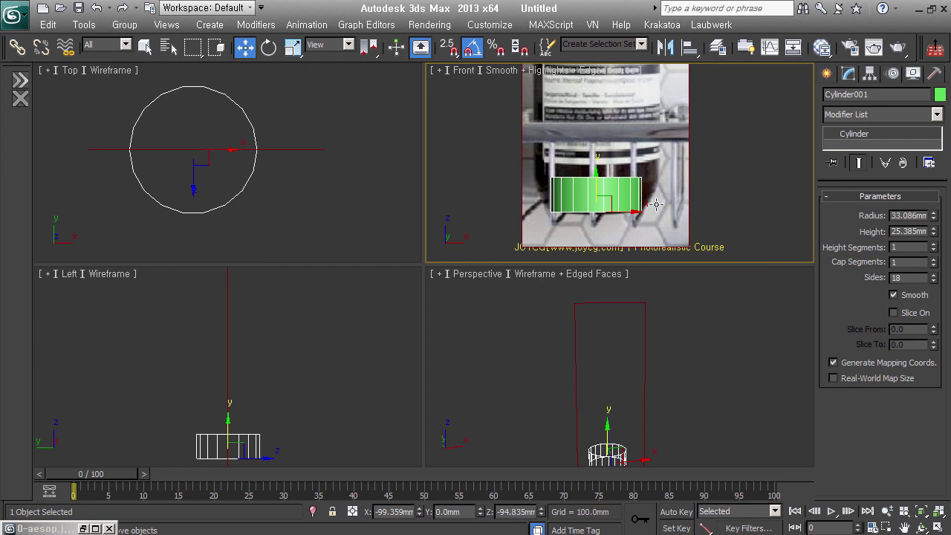
middle_drag(656, 204, 659, 205)
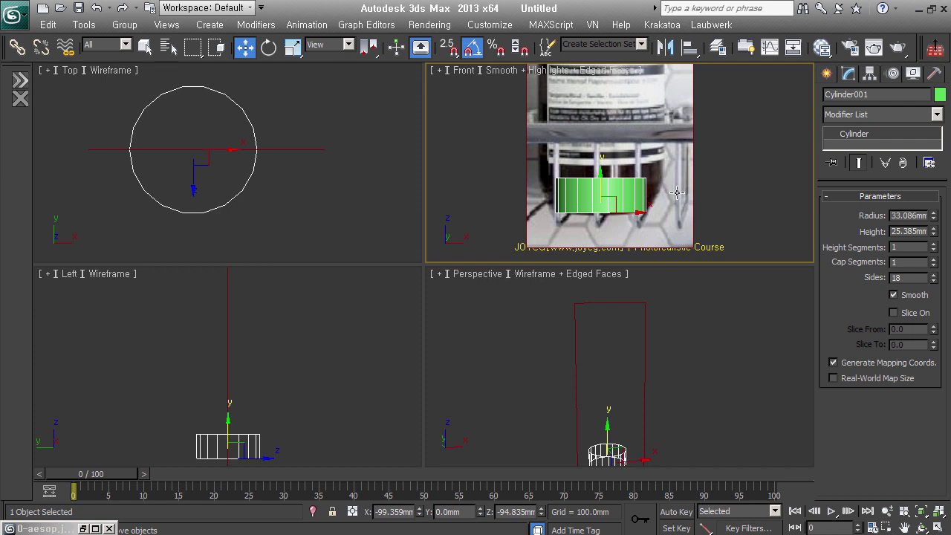
drag(932, 232, 945, 255)
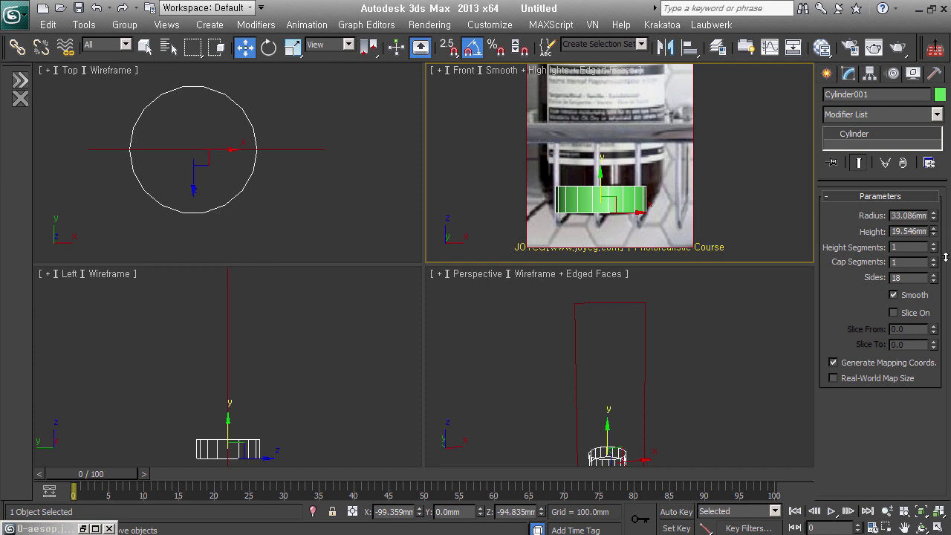
Convert the cylinder to an Editable Poly and select its top cap polygons
right_click(728, 295)
drag(638, 224, 639, 224)
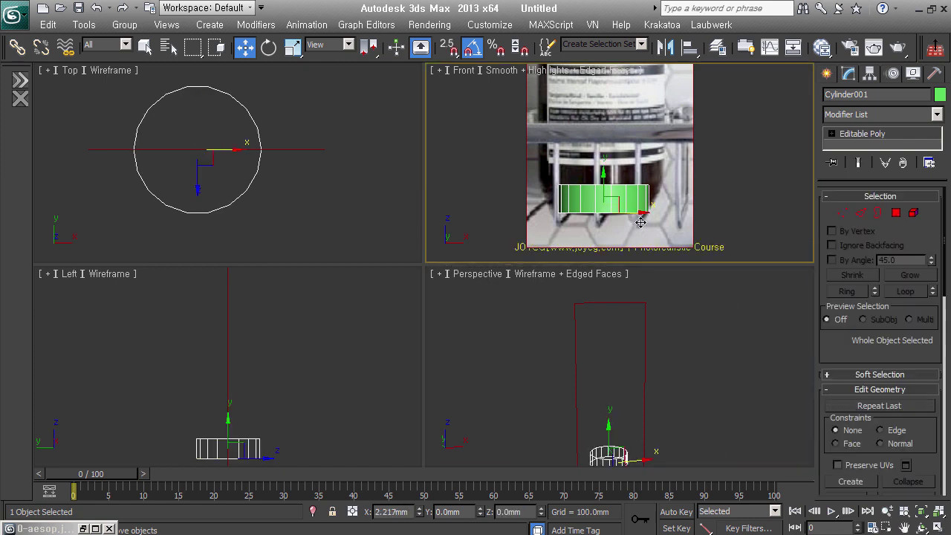
key(4)
drag(528, 164, 741, 205)
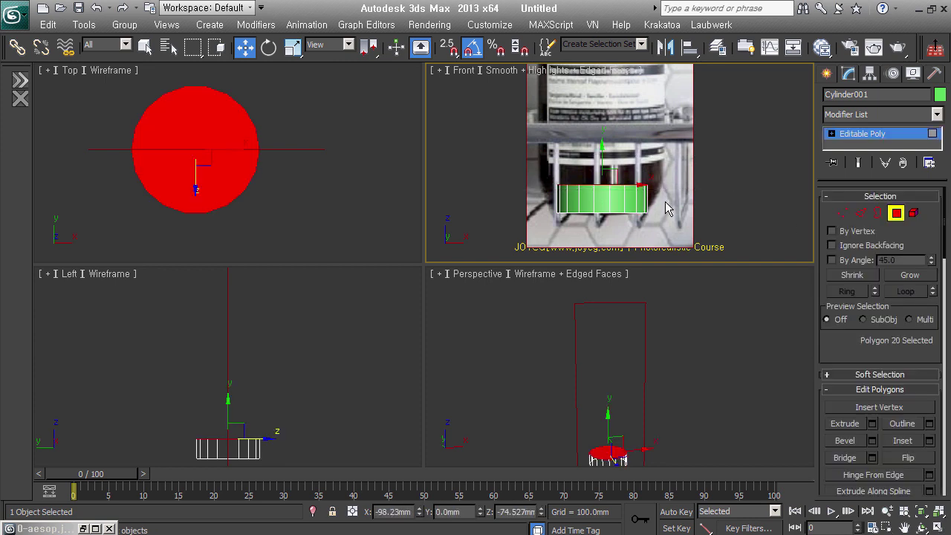
middle_drag(665, 201, 655, 210)
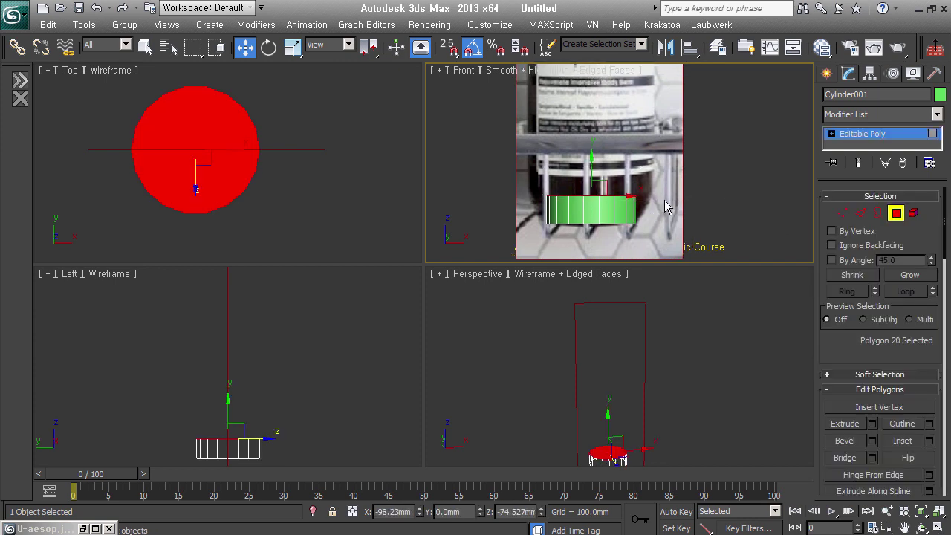
Enlarge the Top and Front viewports and reframe the Front view on the bottle photo
scroll(663, 207, down, 2)
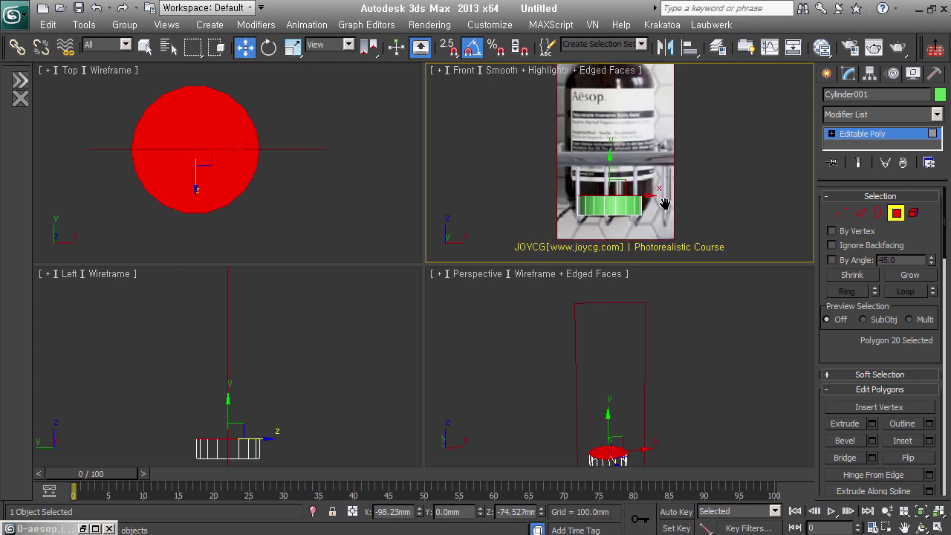
drag(424, 264, 524, 359)
middle_drag(674, 248, 669, 276)
scroll(668, 276, up, 1)
scroll(671, 314, down, 1)
scroll(671, 312, up, 1)
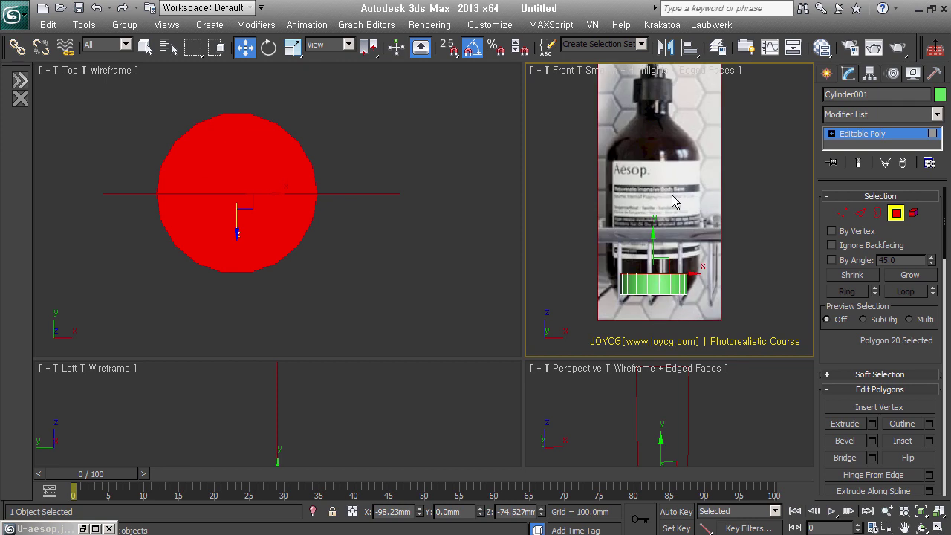
Hide selected-face shading, lock the top-cap polygon selection, and test moving those polygons
key(F2)
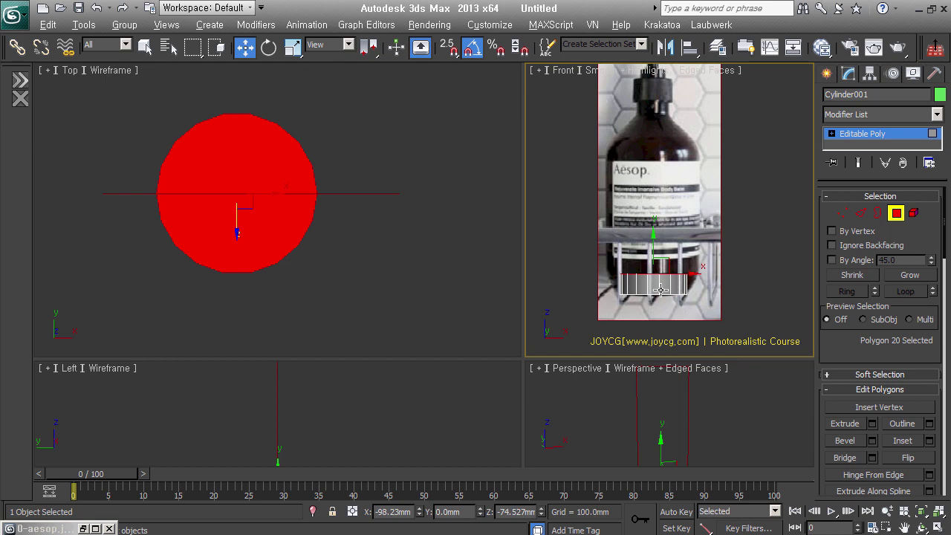
middle_drag(660, 289, 671, 290)
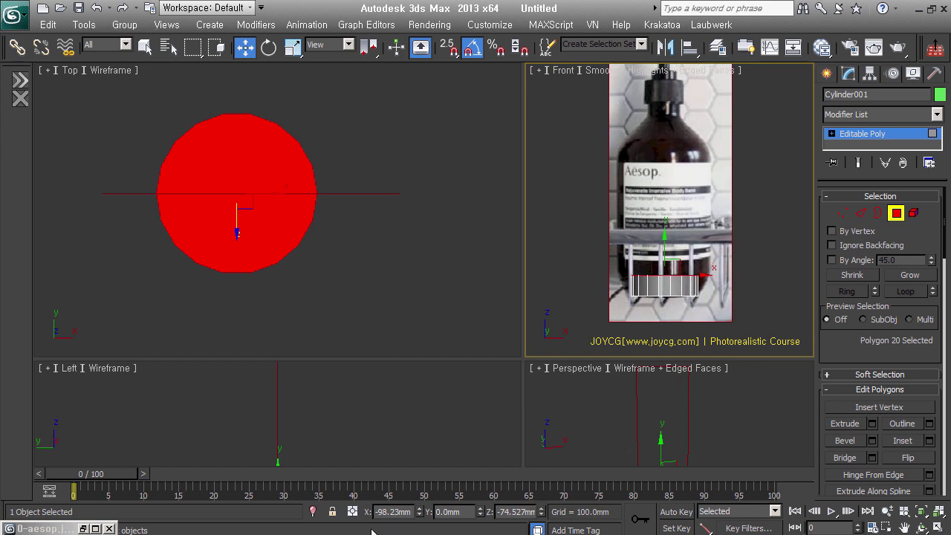
click(332, 511)
click(760, 375)
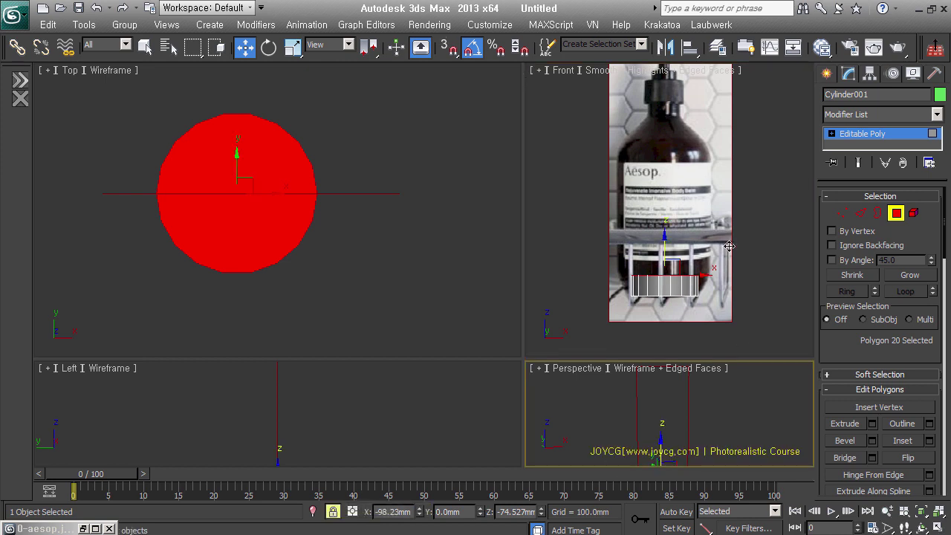
click(790, 190)
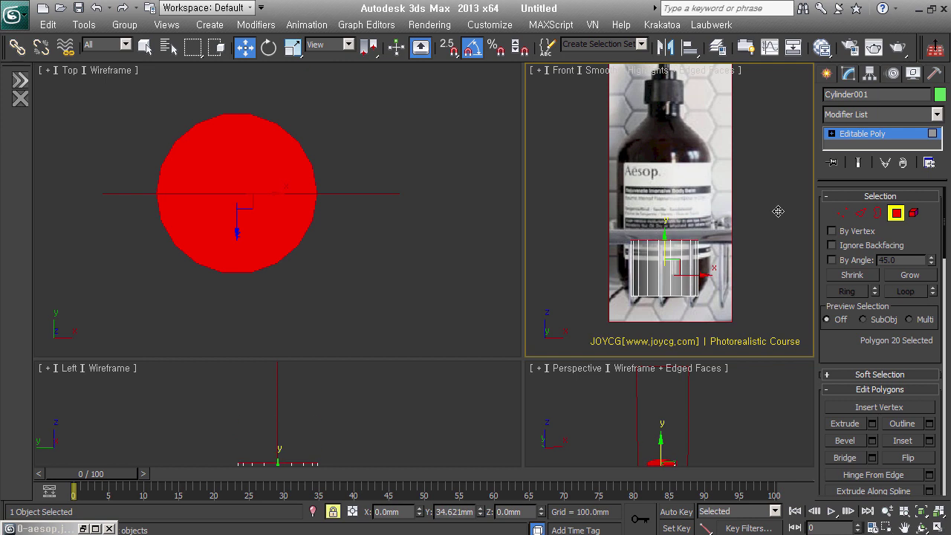
key(ctrl+z)
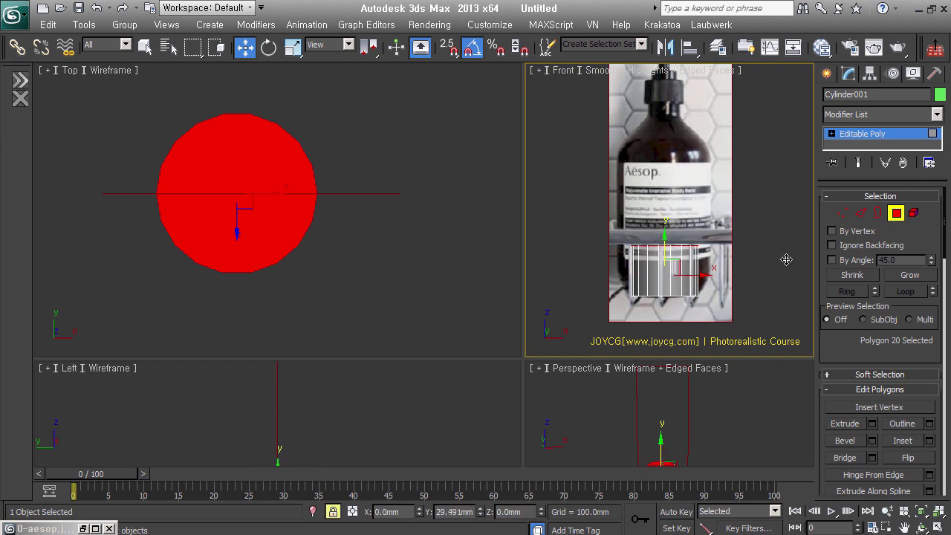
mouse_move(790, 262)
mouse_down()
mouse_move(780, 237)
mouse_move(754, 279)
mouse_up()
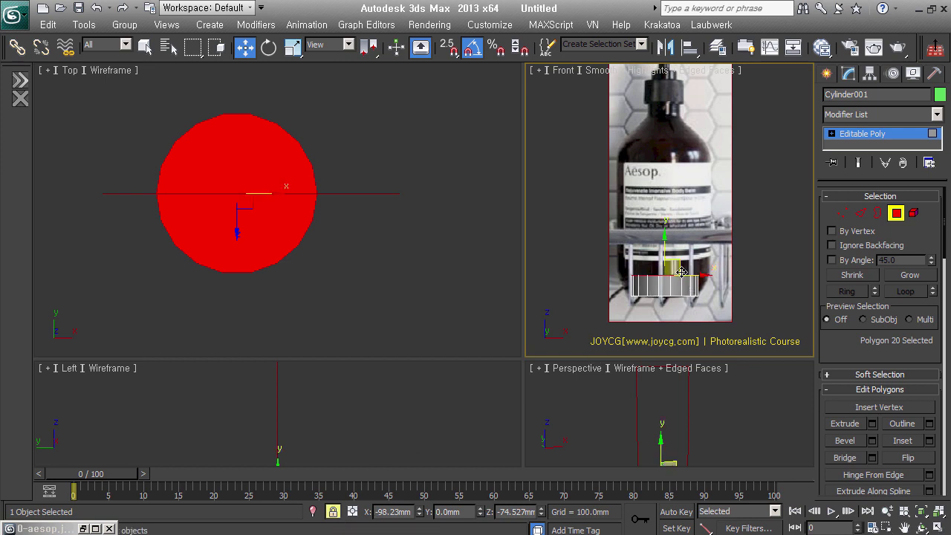
Scale the top polygons to 116% and extrude them up to the bottle's shoulder
right_click(739, 232)
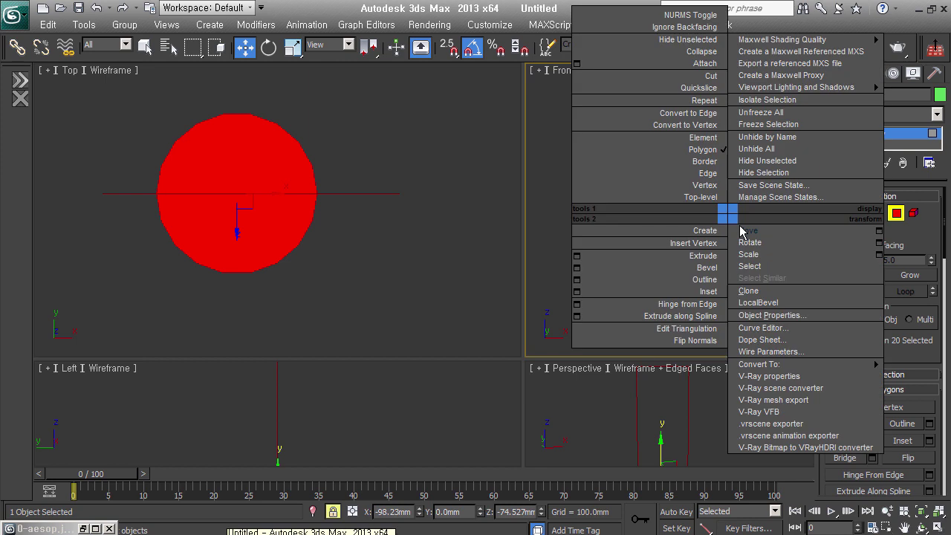
click(748, 254)
drag(679, 272, 775, 203)
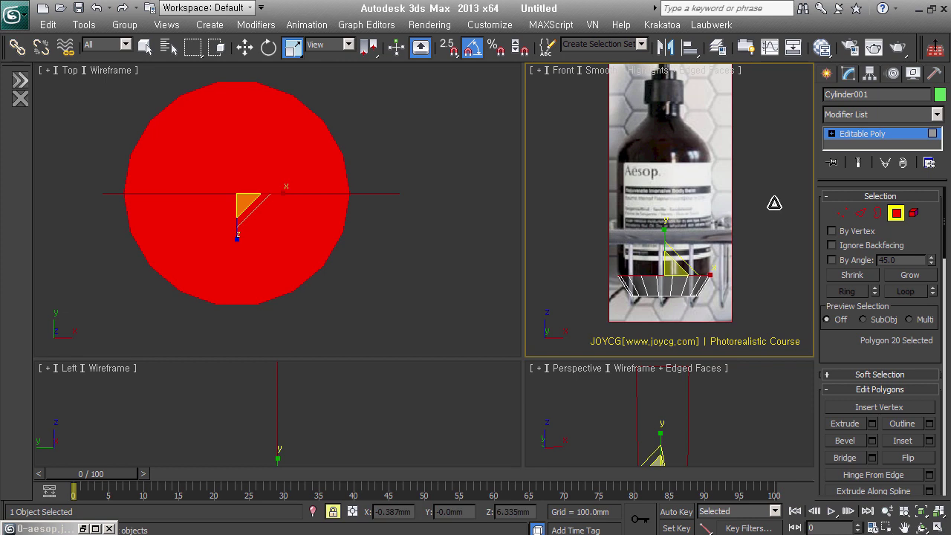
right_click(773, 207)
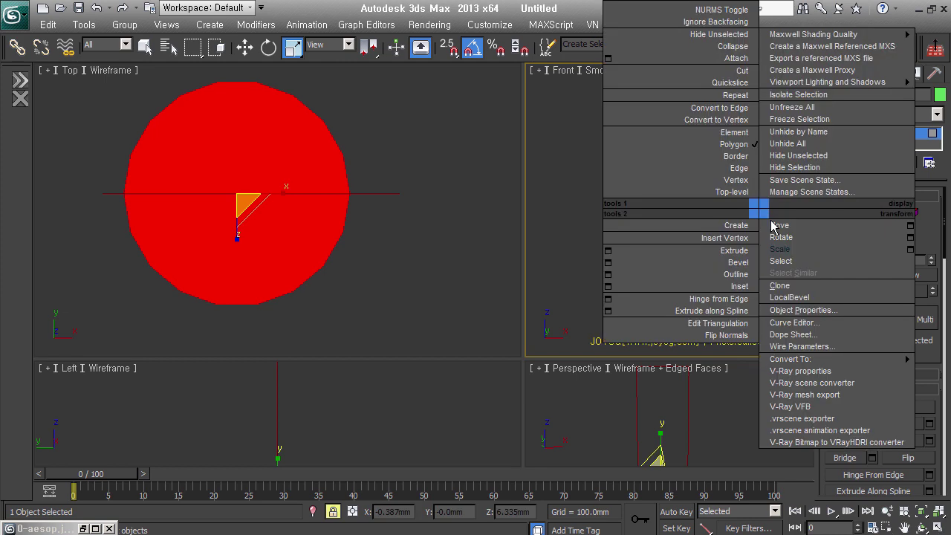
click(735, 251)
drag(743, 253, 765, 155)
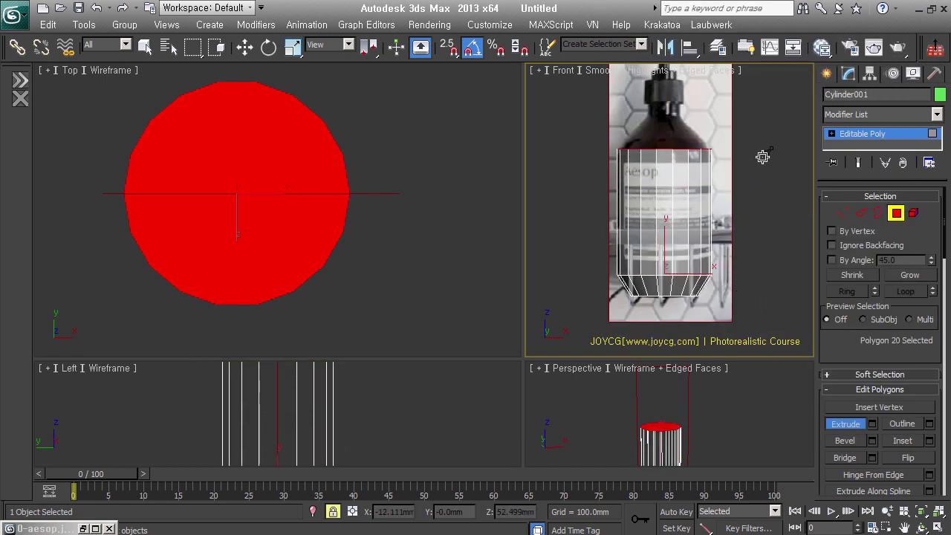
right_click(764, 156)
drag(776, 297, 780, 176)
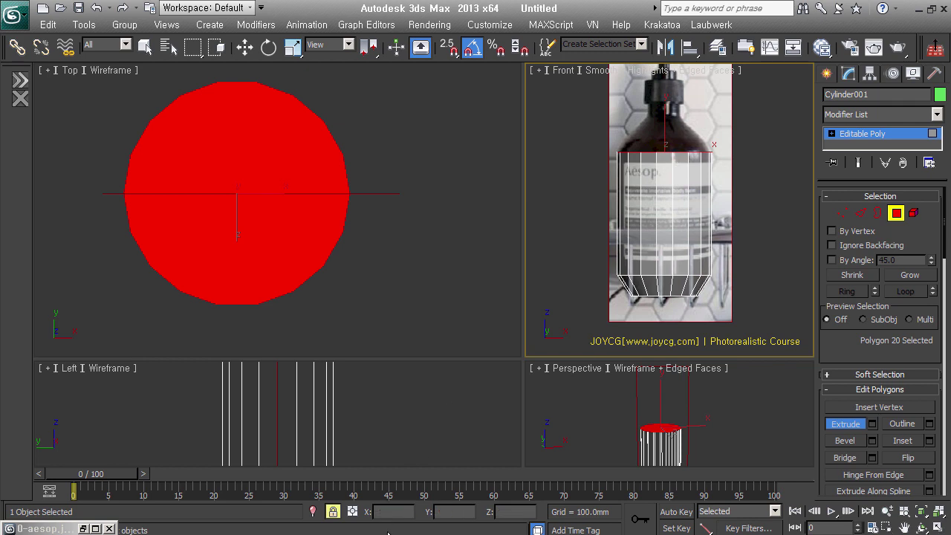
Shrink the new top face inward toward the neck width
middle_drag(726, 161, 737, 189)
drag(772, 233, 777, 205)
right_click(687, 151)
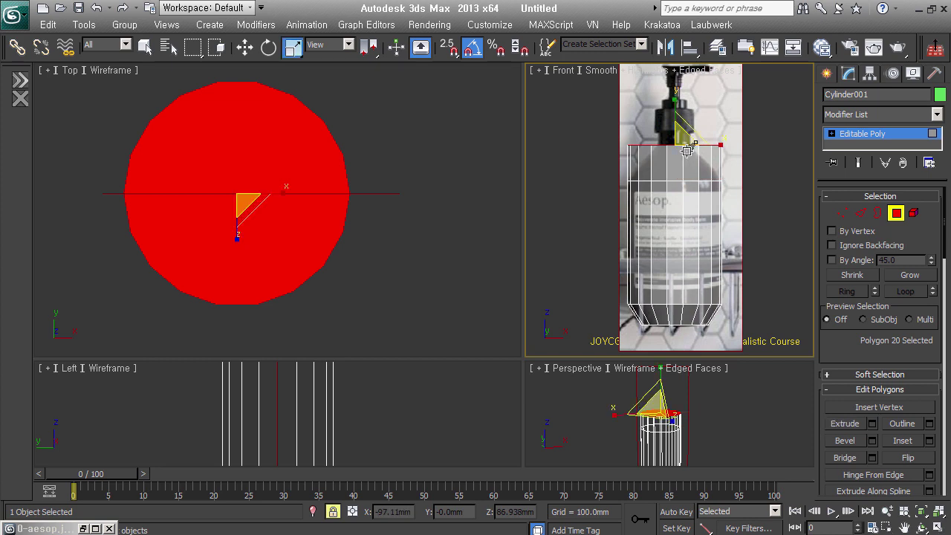
drag(685, 148, 696, 284)
Extrude the top face upward above the neck and release the selection lock
right_click(730, 175)
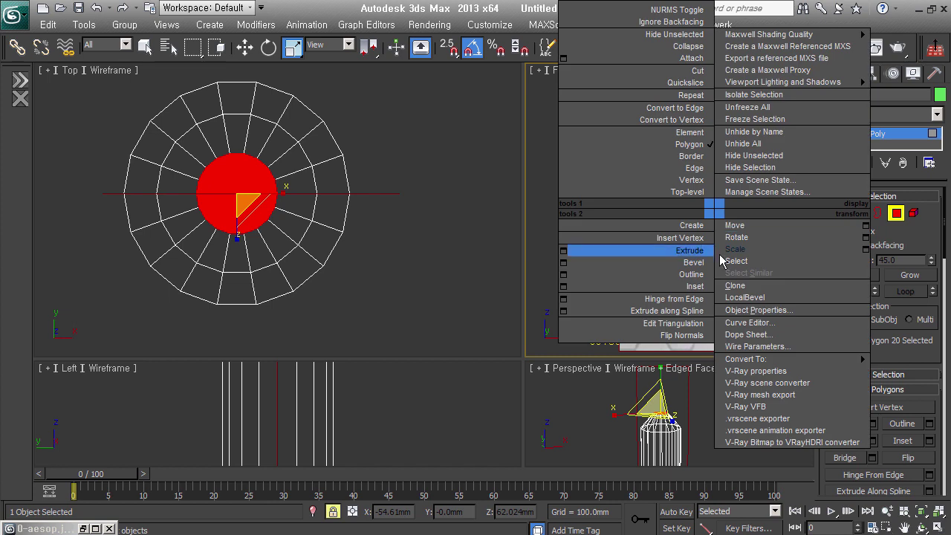
click(717, 252)
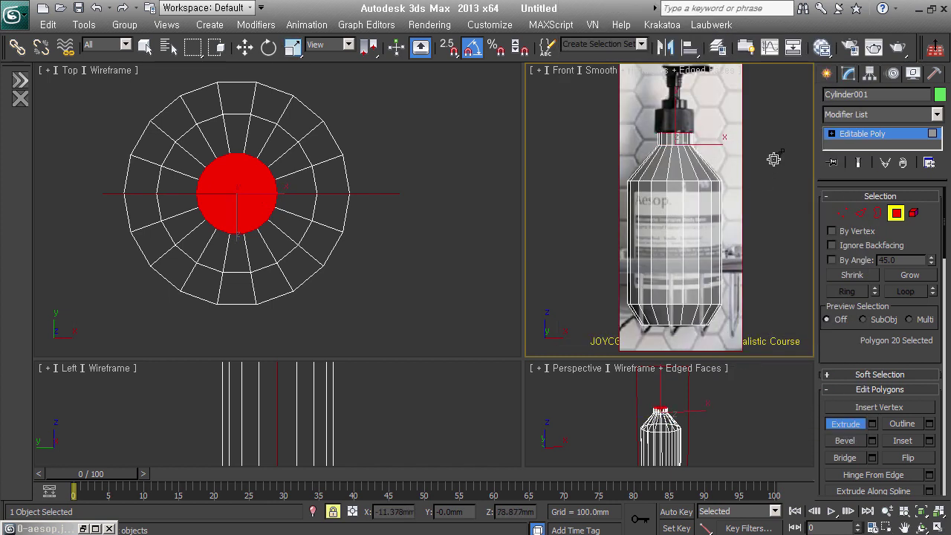
mouse_move(691, 140)
mouse_down()
mouse_move(661, 151)
mouse_move(771, 117)
mouse_up()
scroll(680, 130, up, 3)
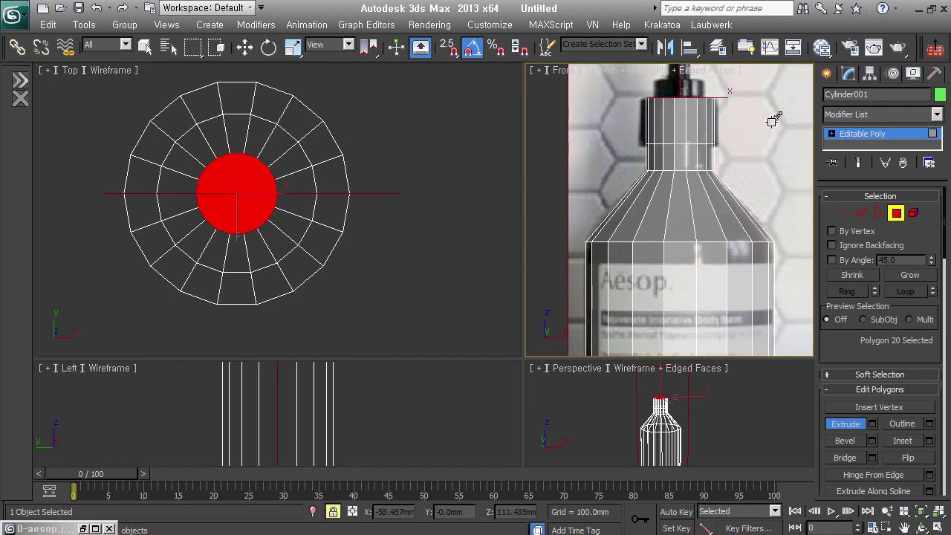
drag(705, 106, 768, 123)
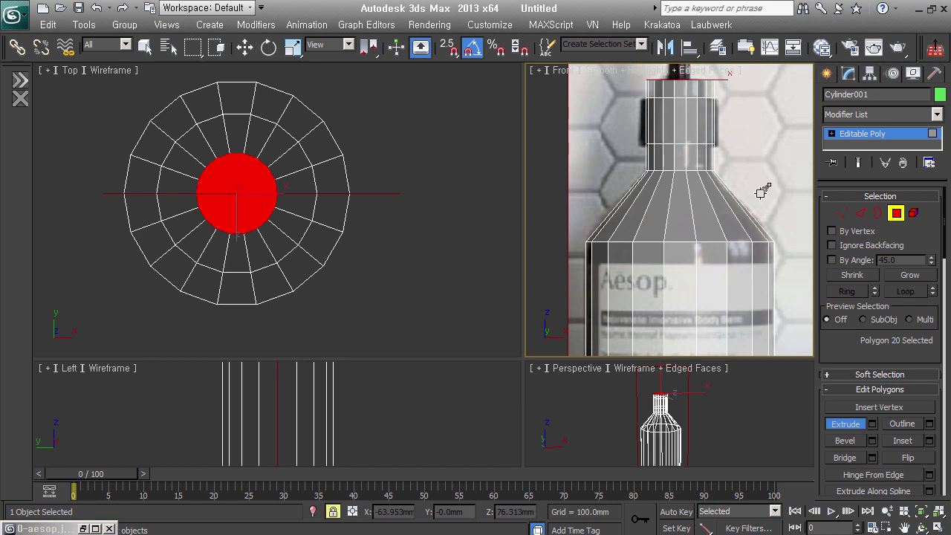
scroll(762, 192, down, 3)
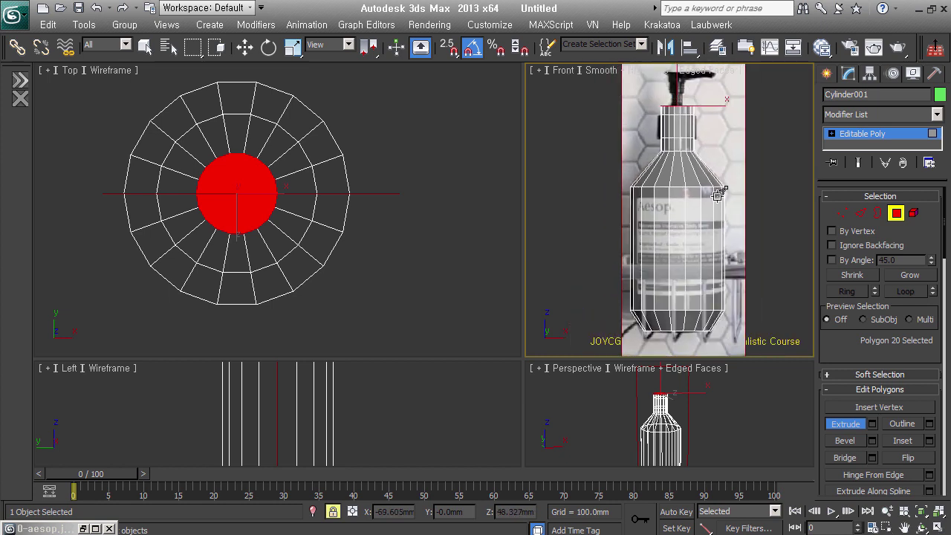
click(690, 149)
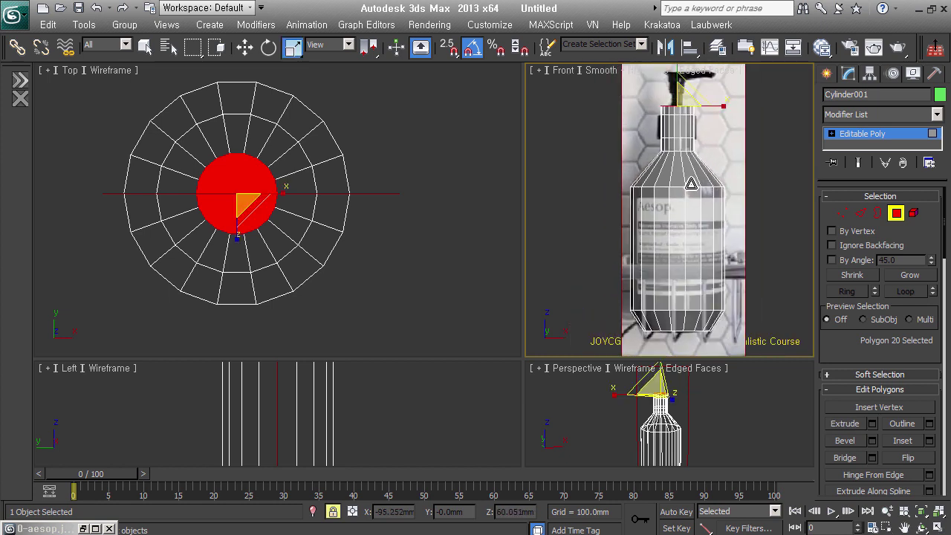
scroll(689, 142, up, 2)
scroll(691, 143, up, 2)
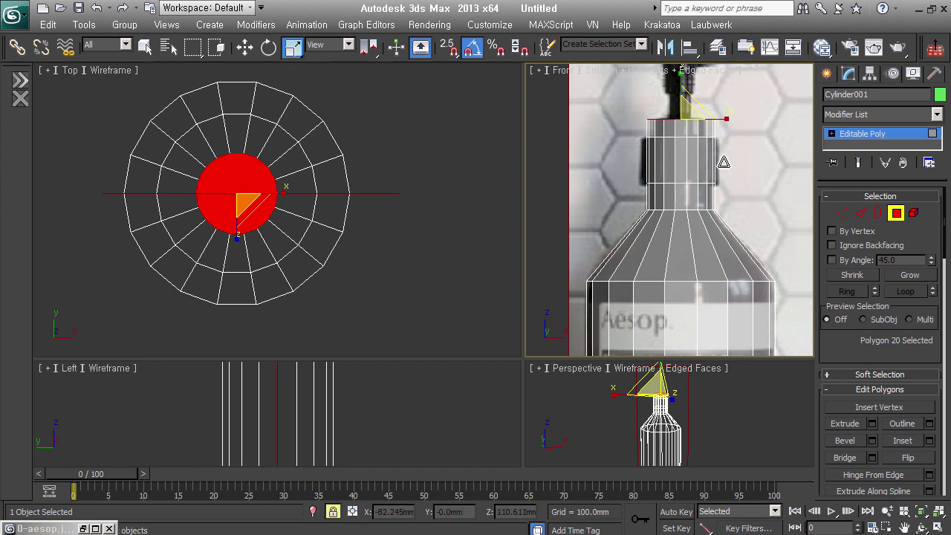
key(space)
Select the band of polygons around the neck and try an interactive extrude
drag(743, 154, 620, 162)
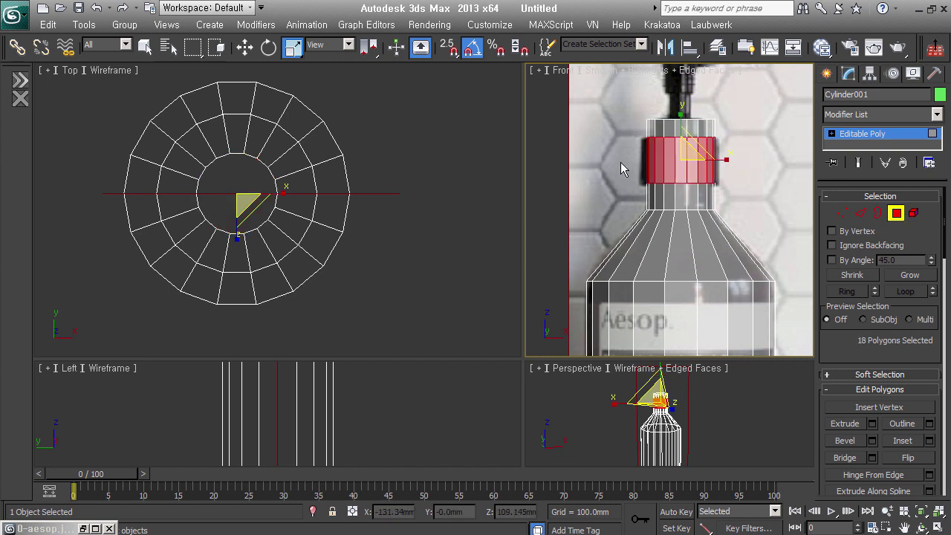
drag(747, 174, 637, 172)
right_click(702, 160)
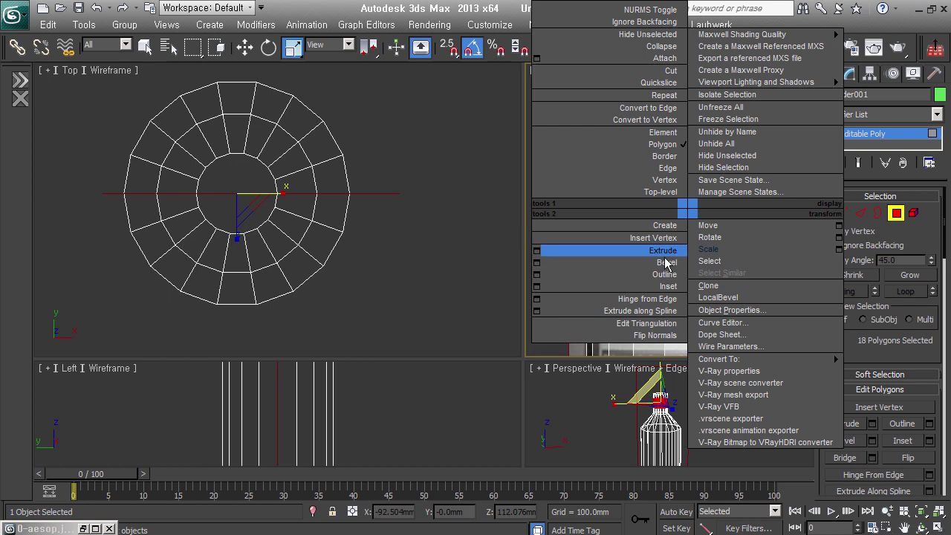
click(667, 254)
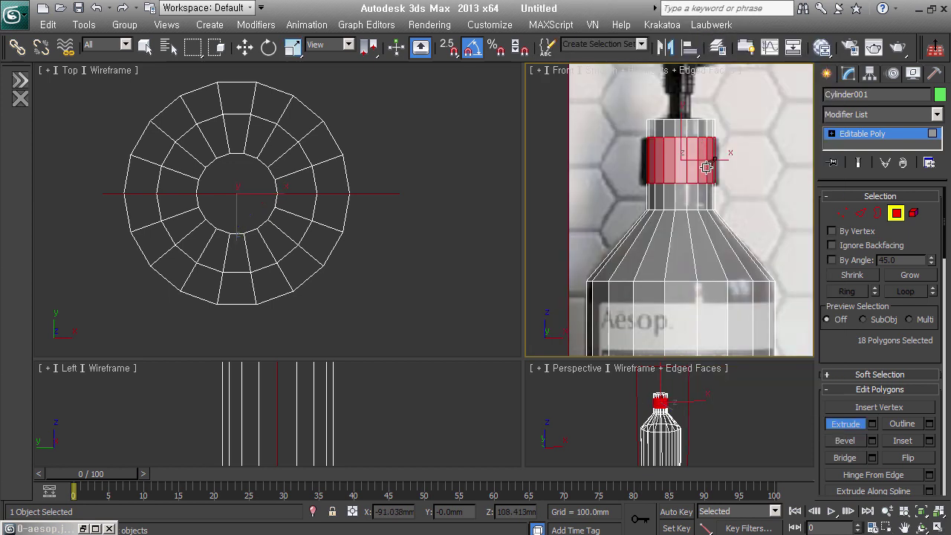
drag(706, 167, 705, 220)
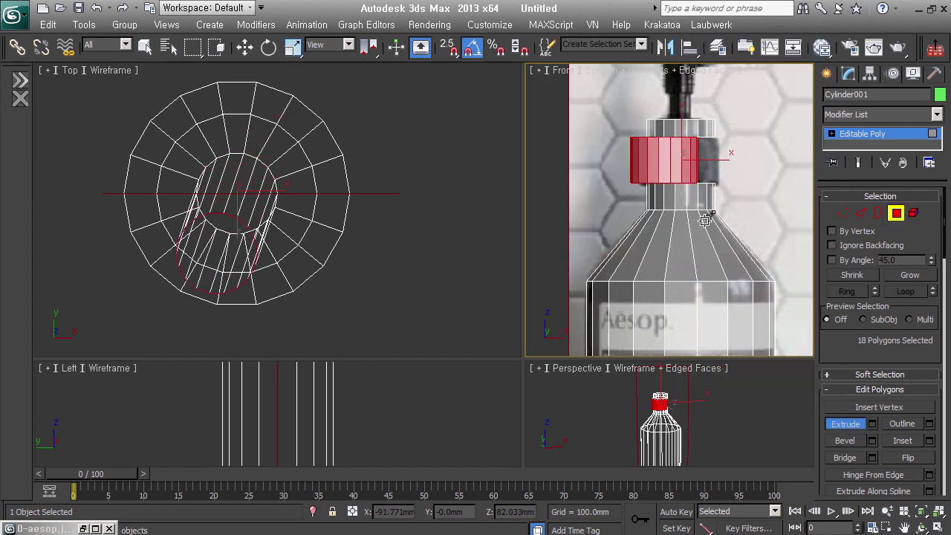
drag(704, 219, 704, 211)
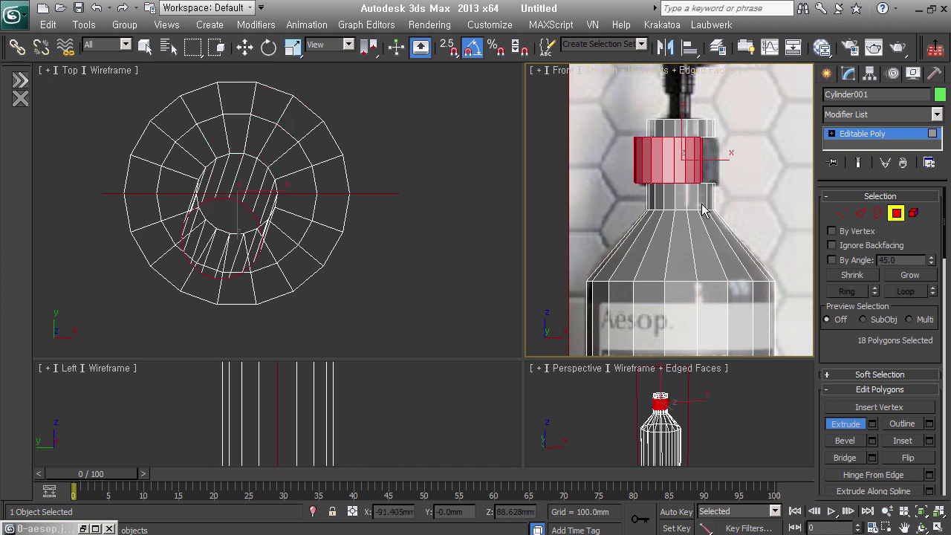
drag(721, 159, 743, 181)
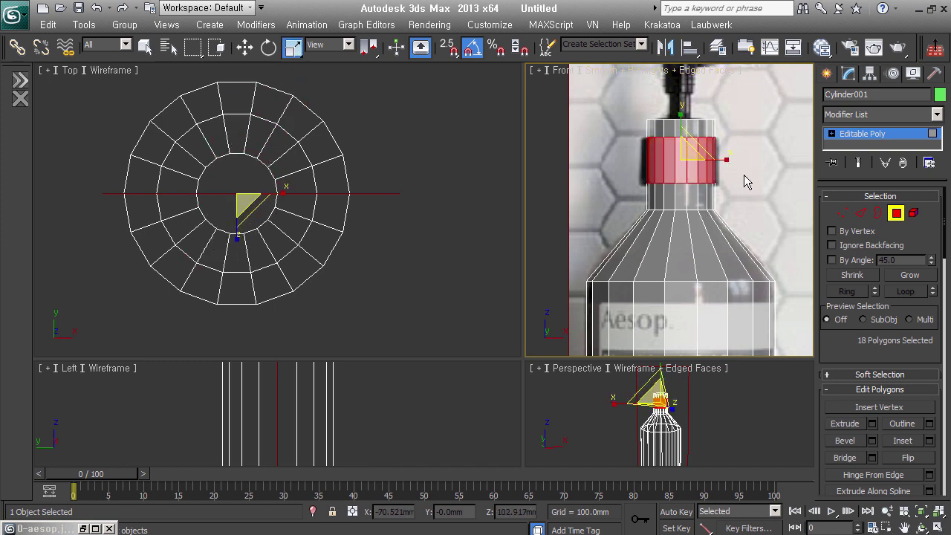
Open Extrude settings for the neck band, choose Local Normal, and set height 4.397mm
right_click(743, 182)
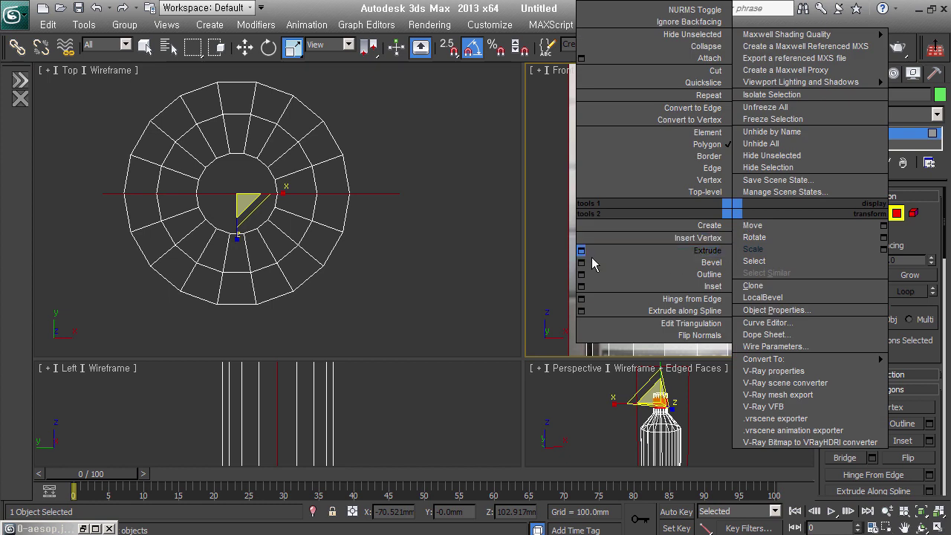
click(591, 257)
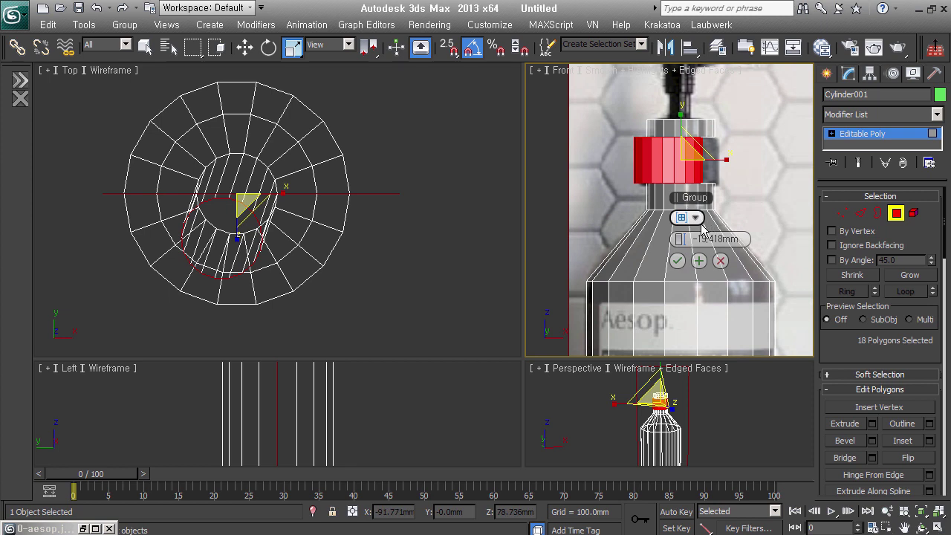
click(698, 220)
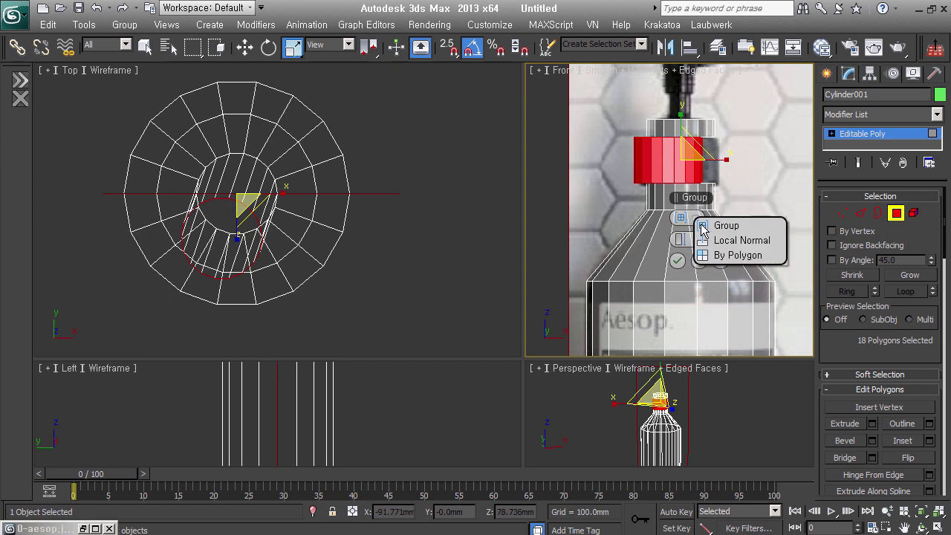
click(768, 255)
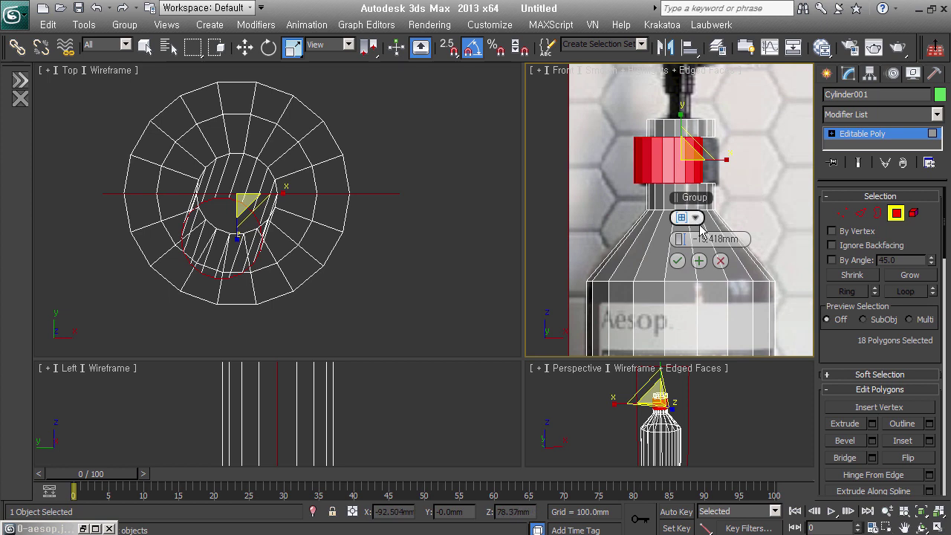
click(696, 216)
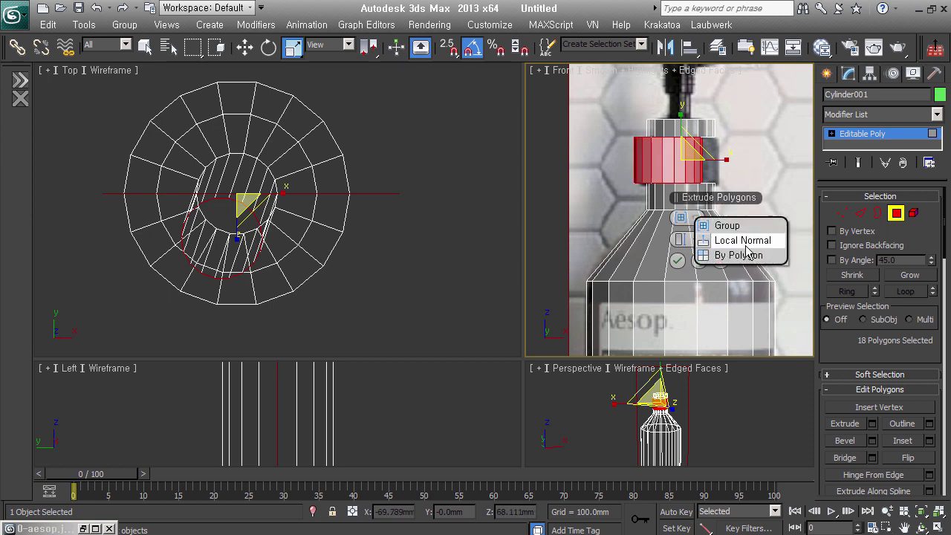
click(745, 242)
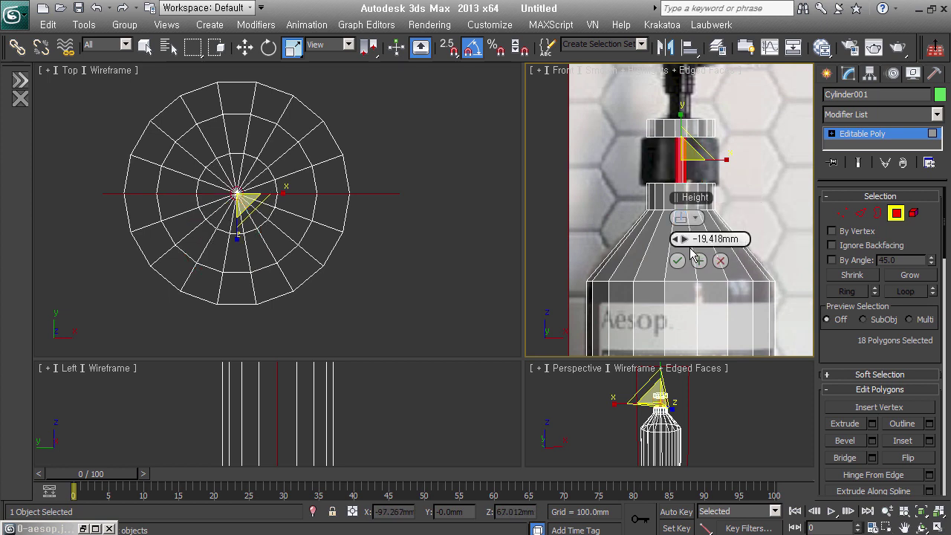
mouse_move(691, 245)
mouse_down()
mouse_move(704, 239)
mouse_move(695, 241)
mouse_up()
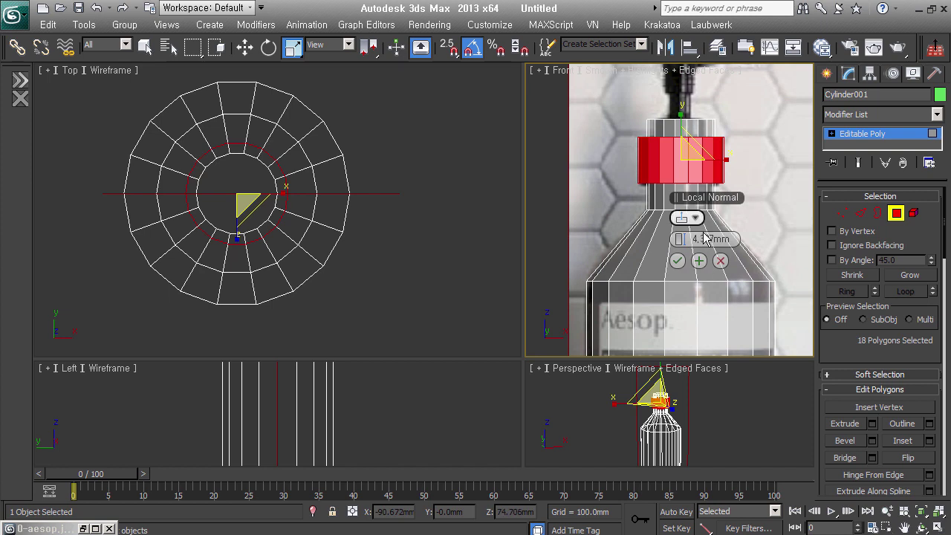
Compare By Polygon, then return to Local Normal and commit the 4.397mm band extrusion
click(698, 221)
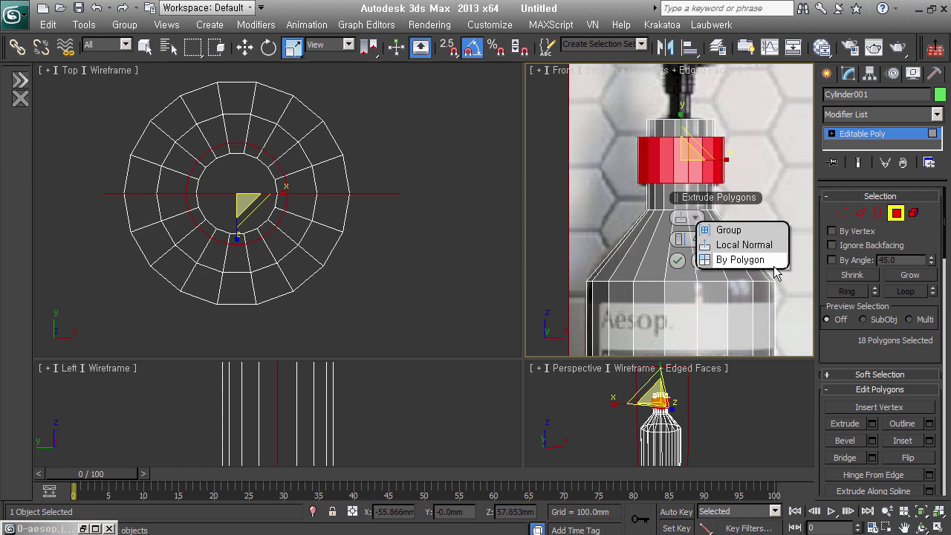
click(773, 266)
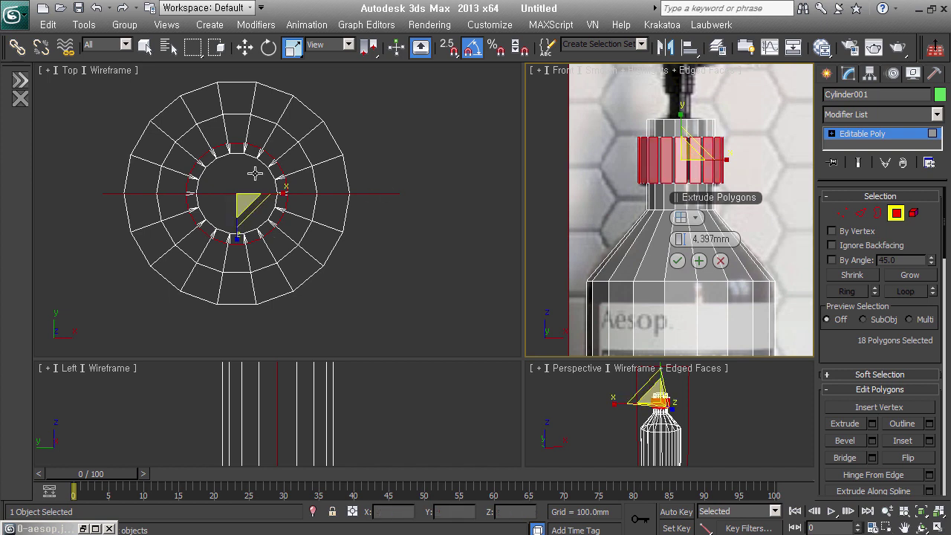
scroll(254, 173, up, 3)
scroll(266, 166, up, 2)
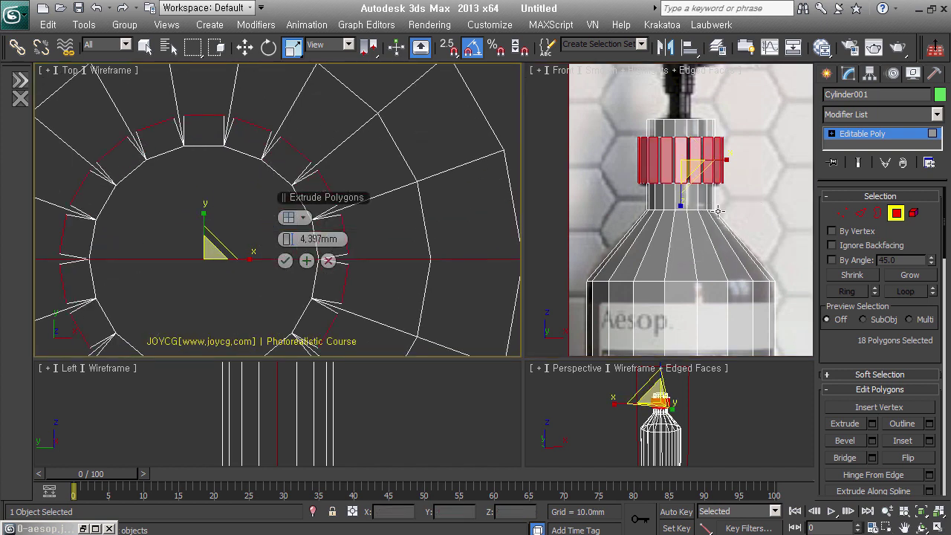
right_click(719, 212)
click(689, 217)
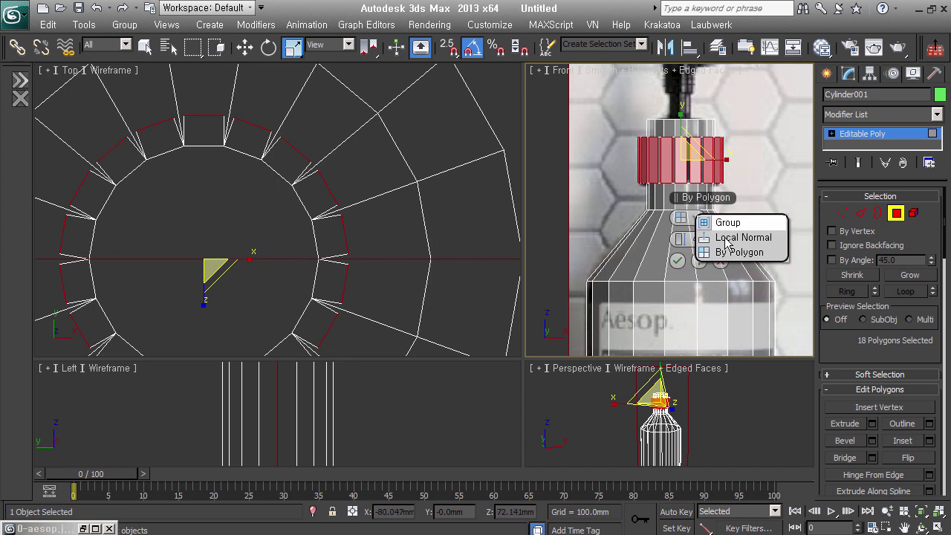
click(742, 237)
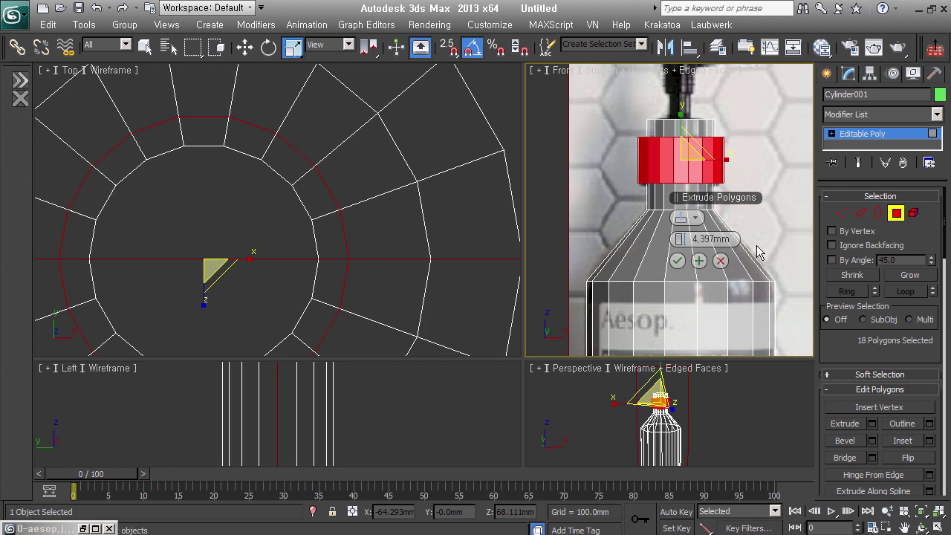
click(677, 261)
Recentre the neck in view and select the top cap polygons
middle_drag(749, 169, 764, 181)
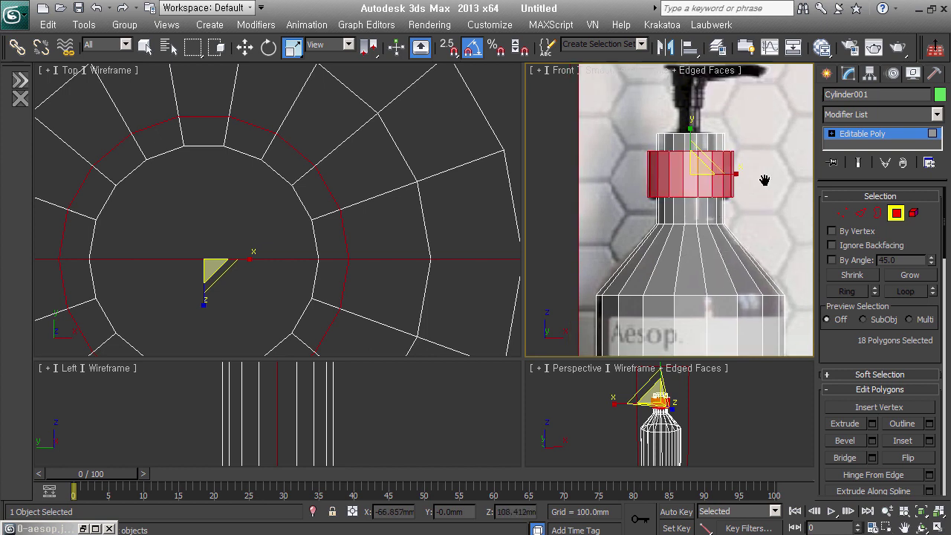
scroll(764, 180, up, 4)
drag(763, 161, 602, 124)
Uniformly scale the selected top-cap faces toward the centre, ending at about 76%
scroll(305, 217, up, 2)
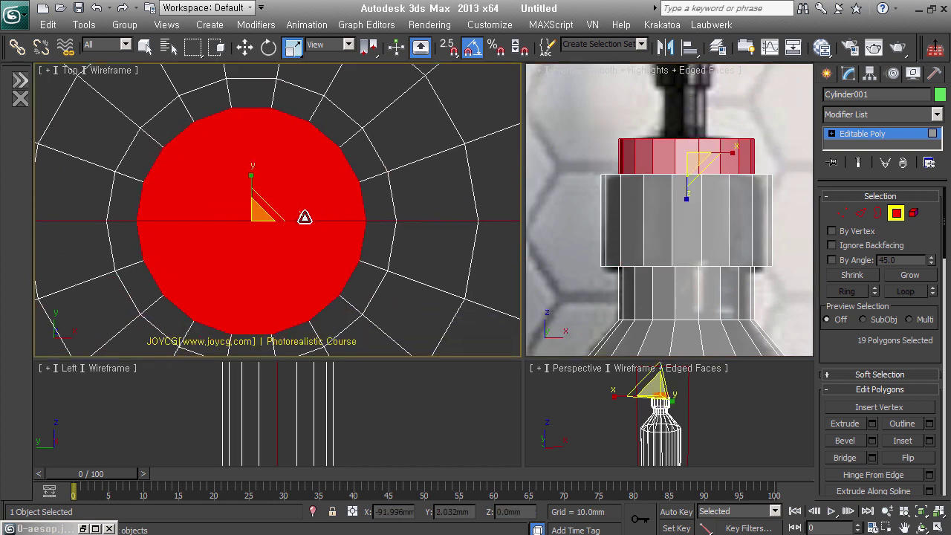
drag(276, 215, 274, 246)
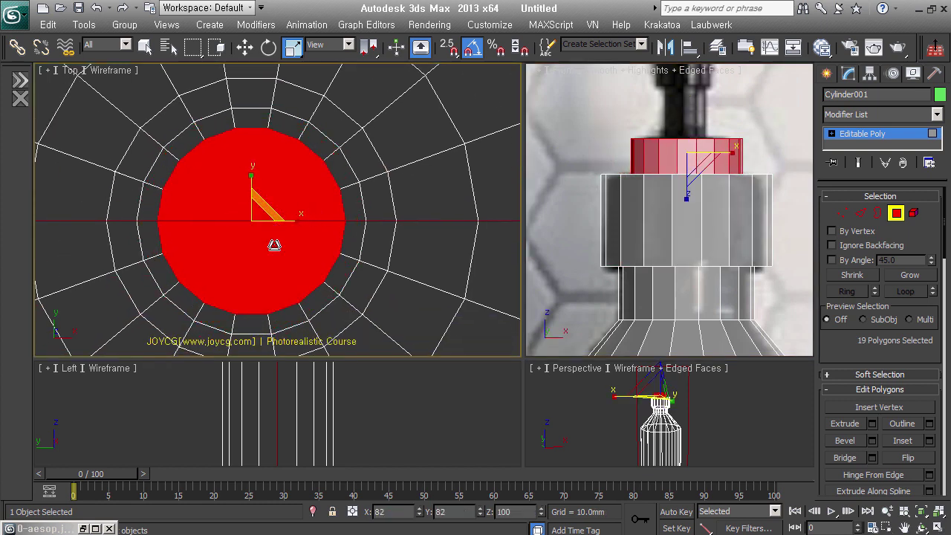
right_click(275, 240)
middle_drag(277, 237, 299, 223)
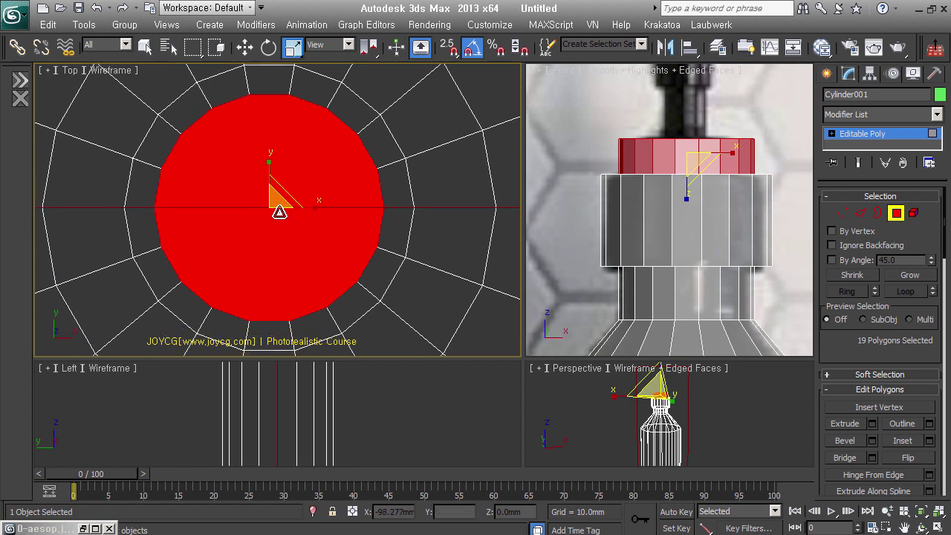
drag(286, 214, 281, 248)
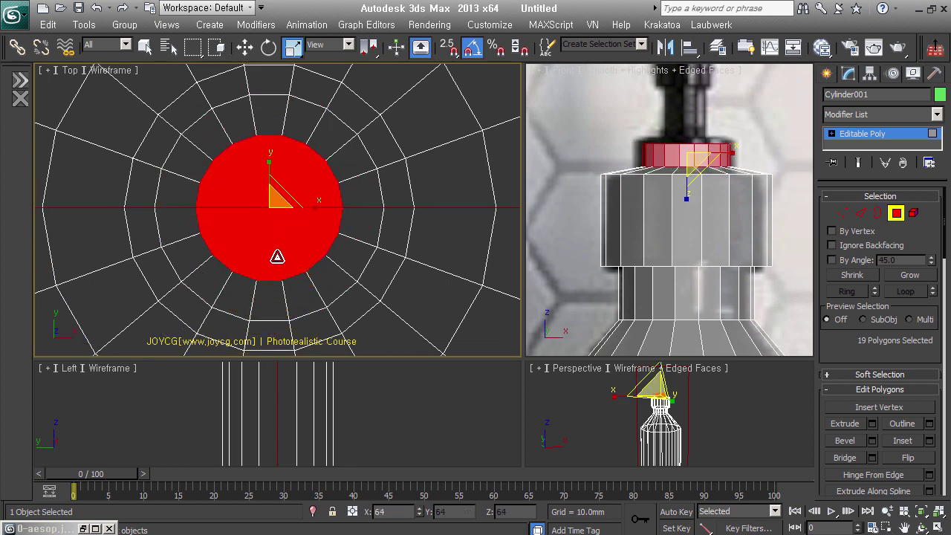
drag(280, 249, 278, 252)
right_click(278, 251)
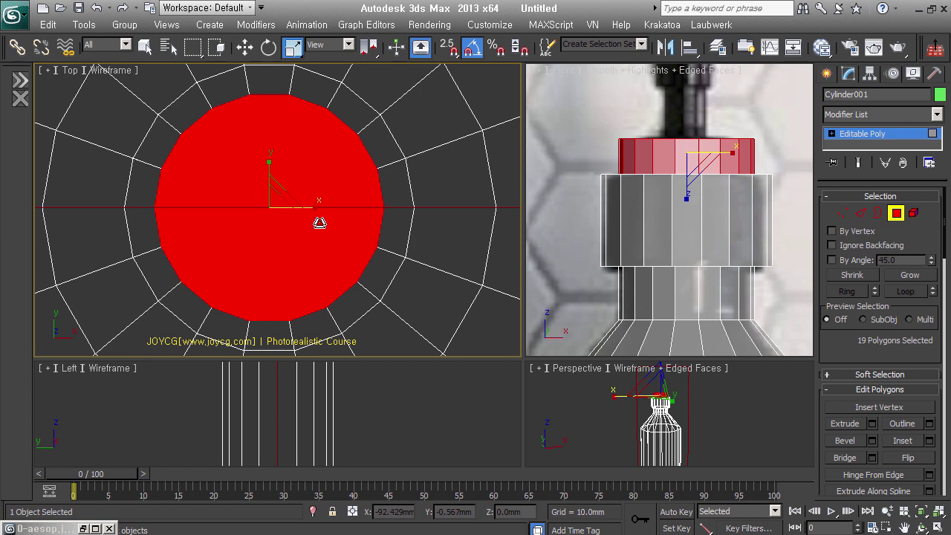
drag(299, 202, 290, 233)
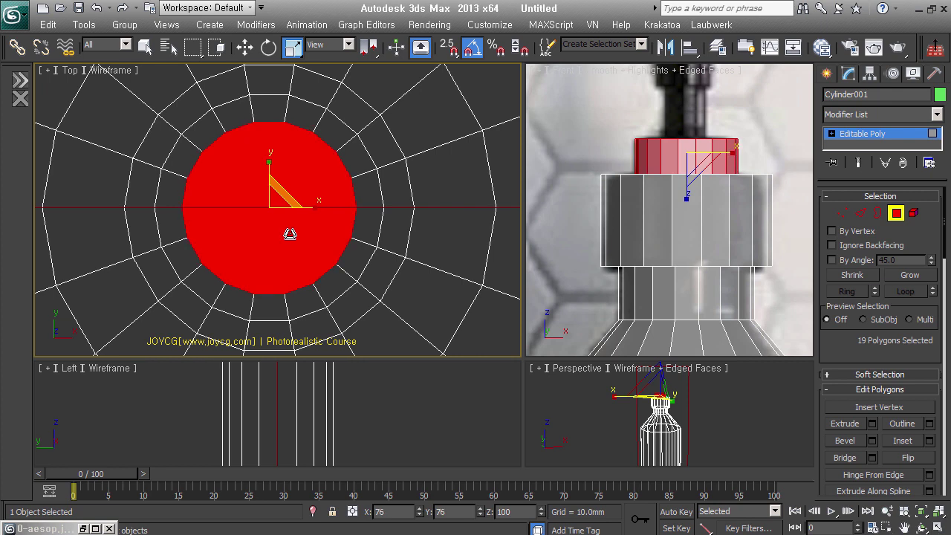
scroll(677, 188, down, 3)
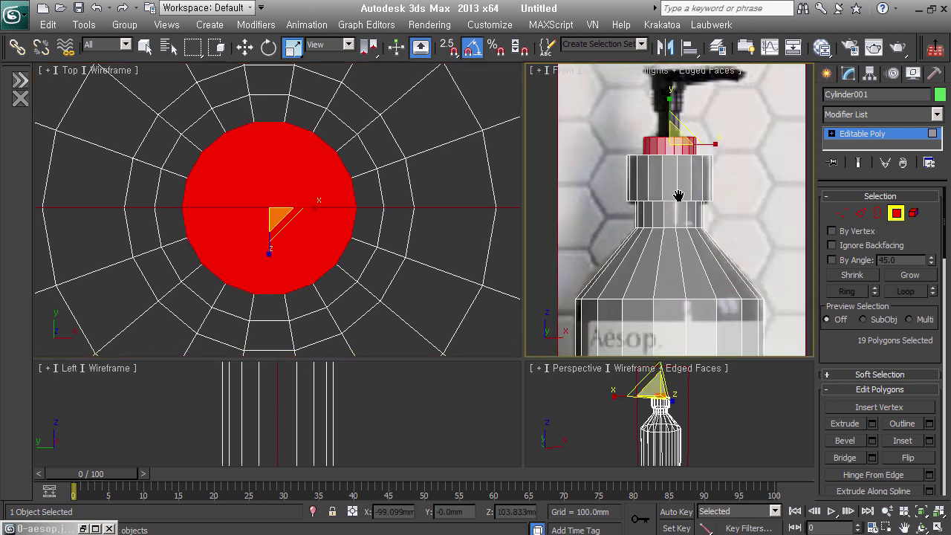
scroll(677, 188, down, 2)
scroll(678, 188, down, 1)
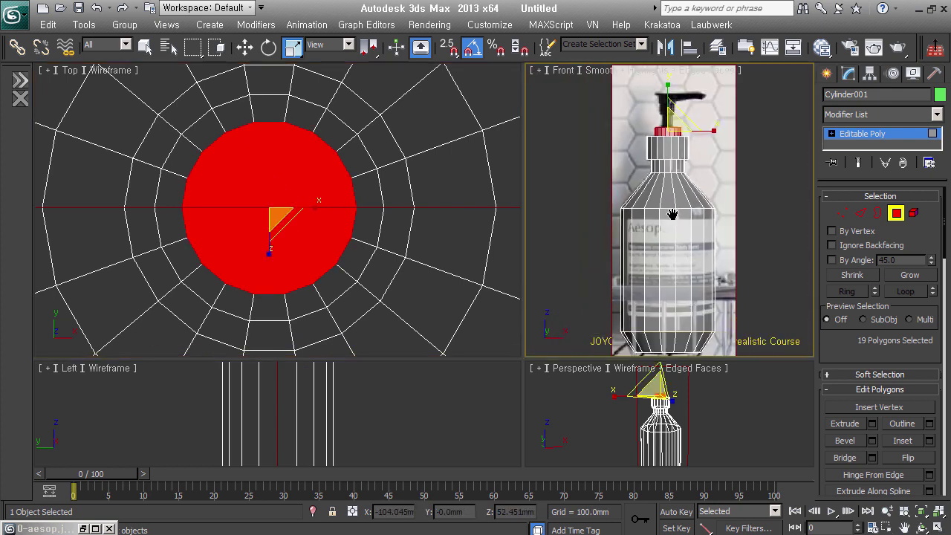
Select the bottle's bottom face and inset it into a smaller inner face
click(905, 219)
mouse_move(690, 352)
middle_down()
mouse_move(701, 283)
mouse_move(692, 228)
mouse_move(672, 216)
middle_up()
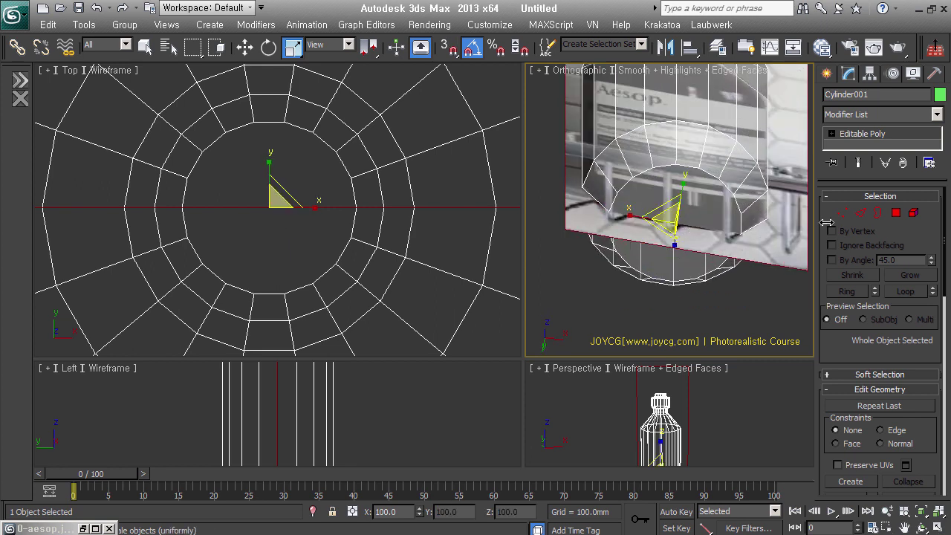
click(896, 213)
click(661, 189)
scroll(665, 190, up, 1)
scroll(675, 201, up, 1)
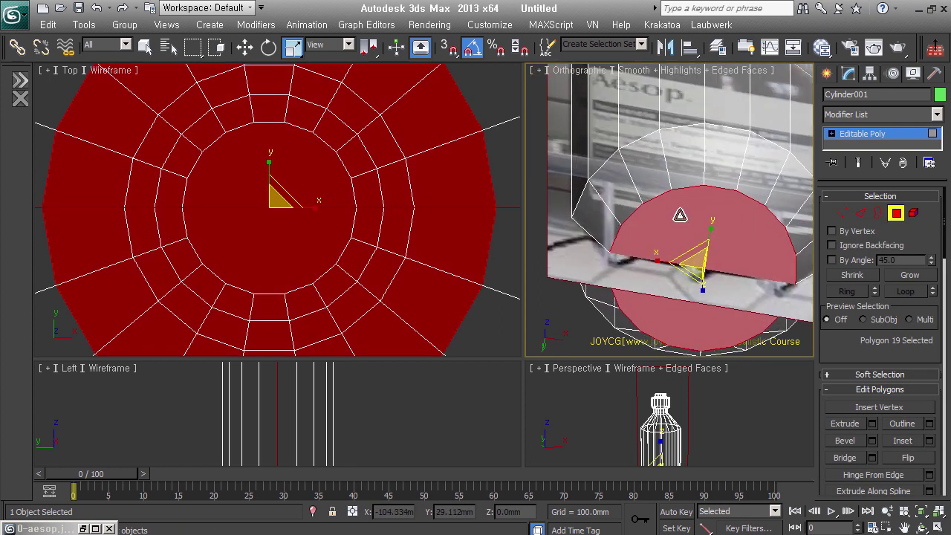
right_click(686, 239)
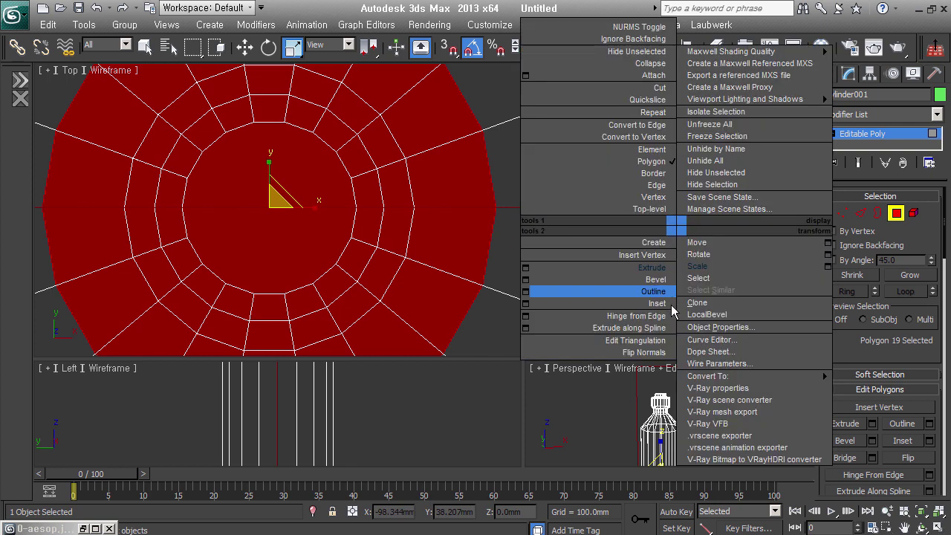
click(616, 291)
drag(709, 247, 709, 274)
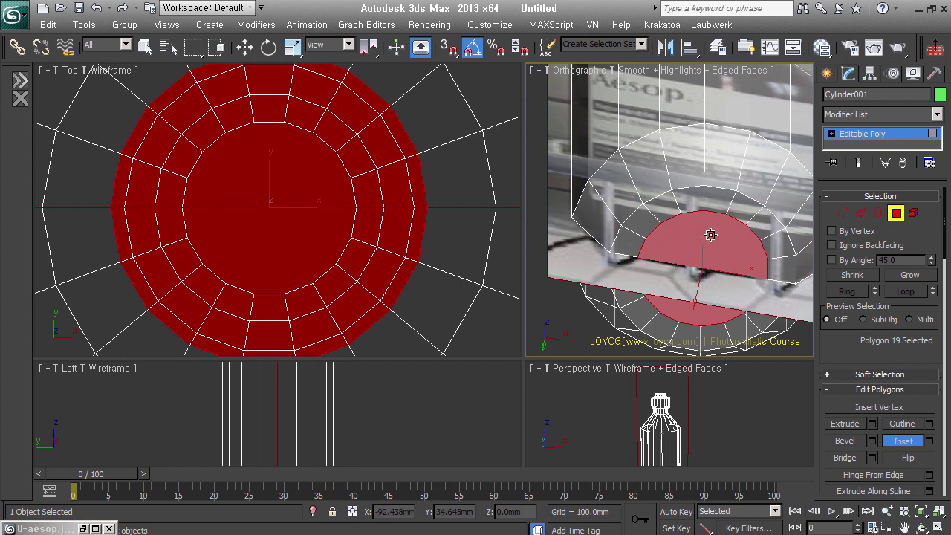
Bevel the inset bottom face
right_click(724, 249)
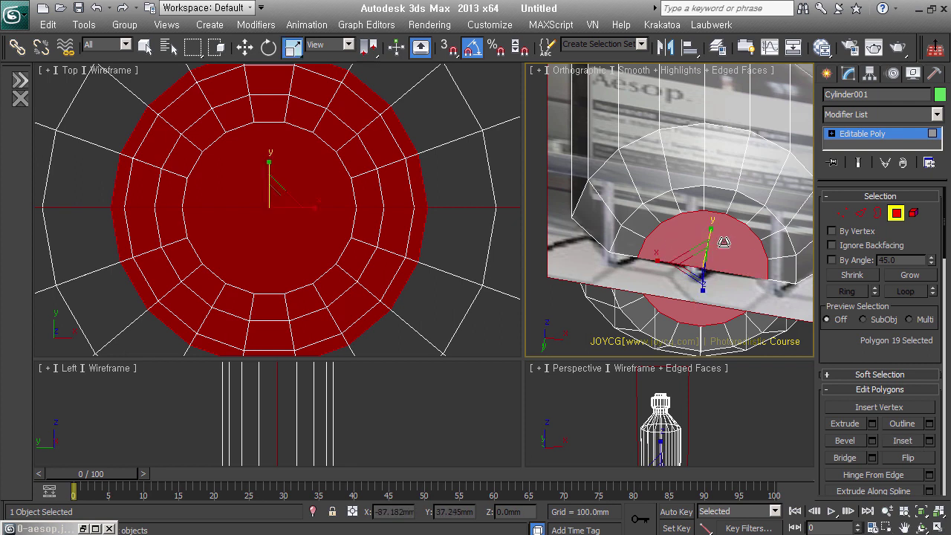
right_click(720, 214)
click(710, 265)
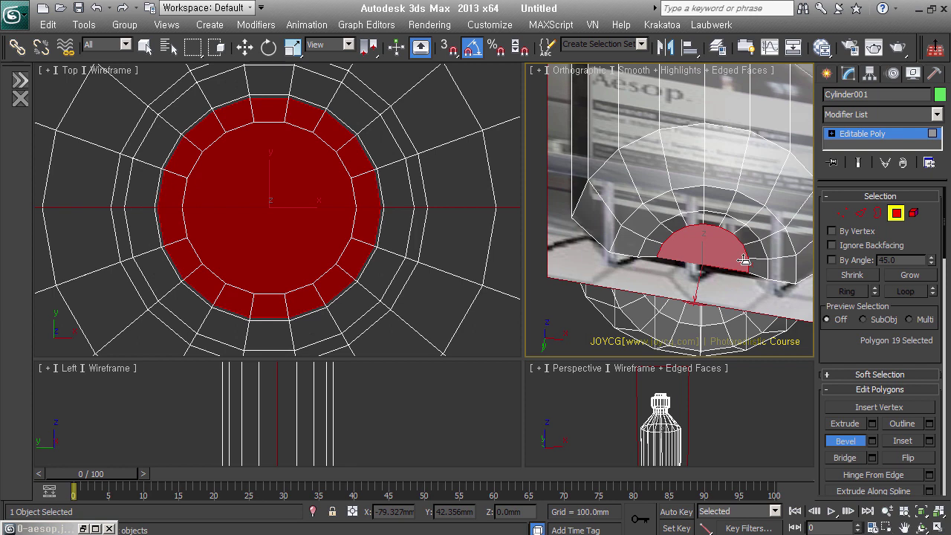
click(736, 256)
Inset the bottom face once more and collapse it to a single centre vertex
right_click(715, 254)
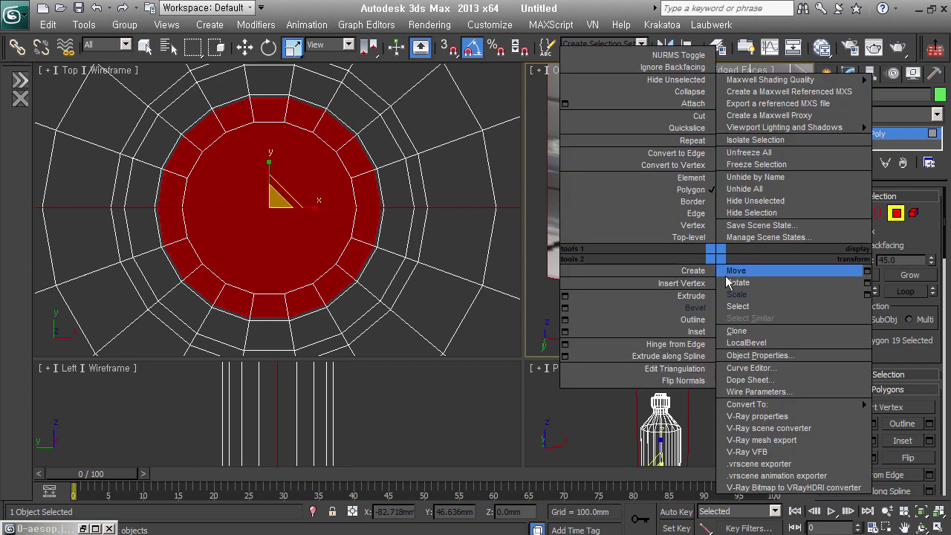
click(712, 334)
drag(728, 259, 730, 266)
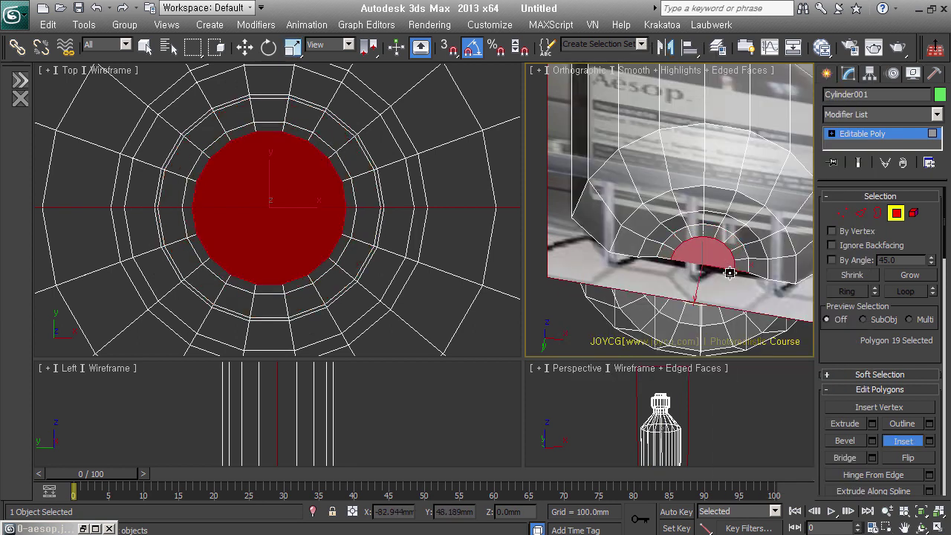
scroll(849, 434, down, 5)
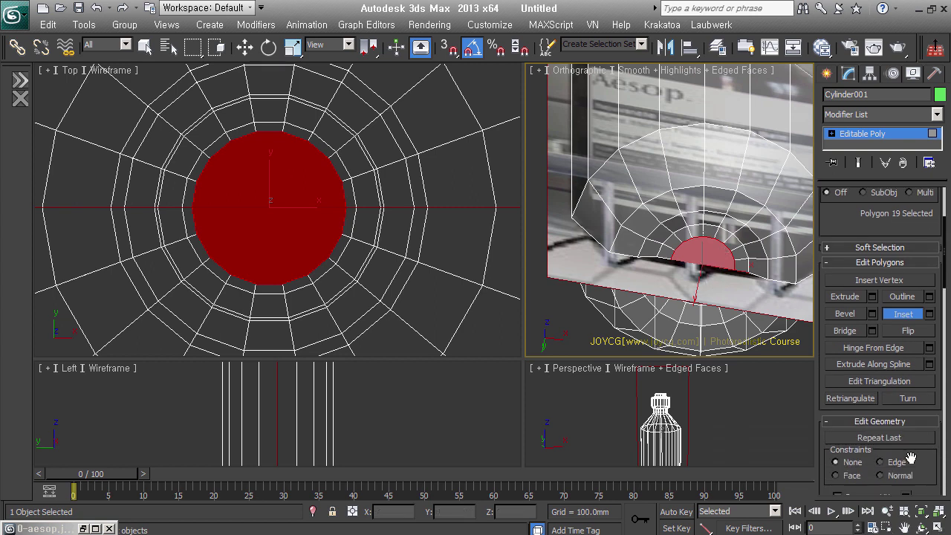
scroll(930, 461, down, 7)
scroll(930, 461, down, 1)
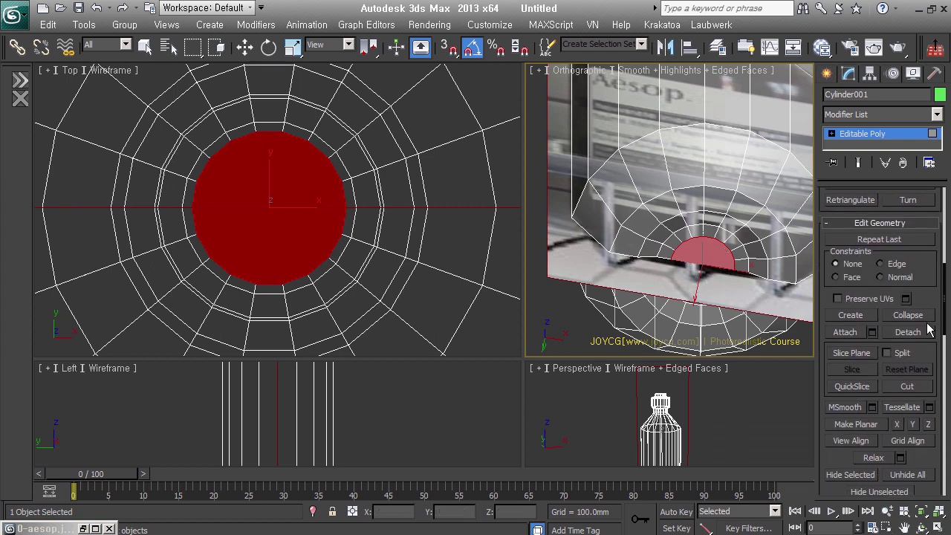
click(927, 322)
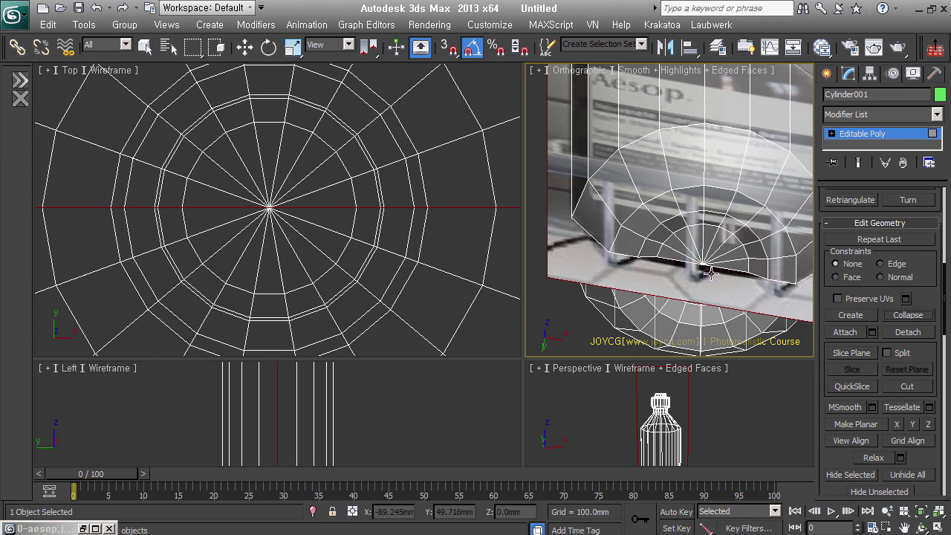
Leave sub-object editing and reframe the front view to look down at the cap
mouse_move(707, 269)
alt+middle_down()
mouse_move(753, 269)
mouse_move(773, 245)
alt+middle_up()
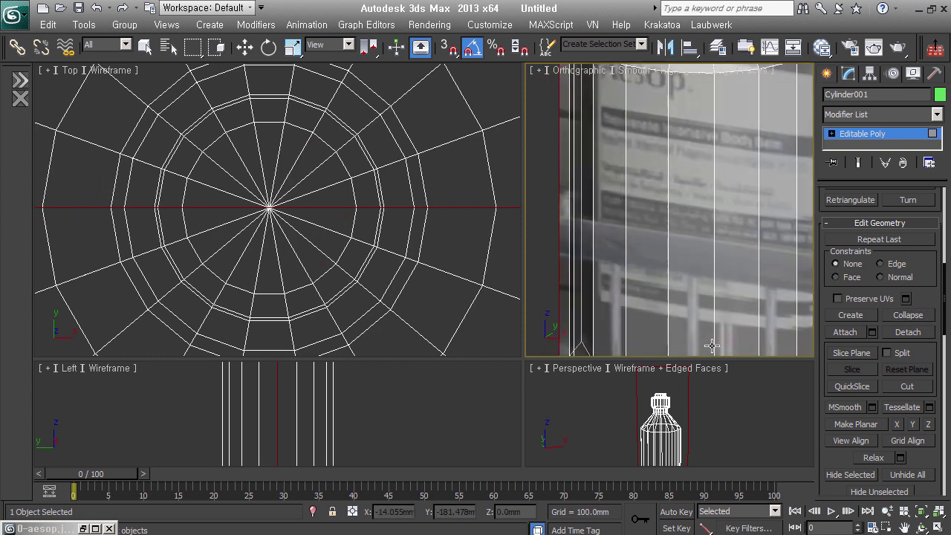
click(896, 142)
scroll(616, 174, down, 5)
scroll(743, 193, down, 3)
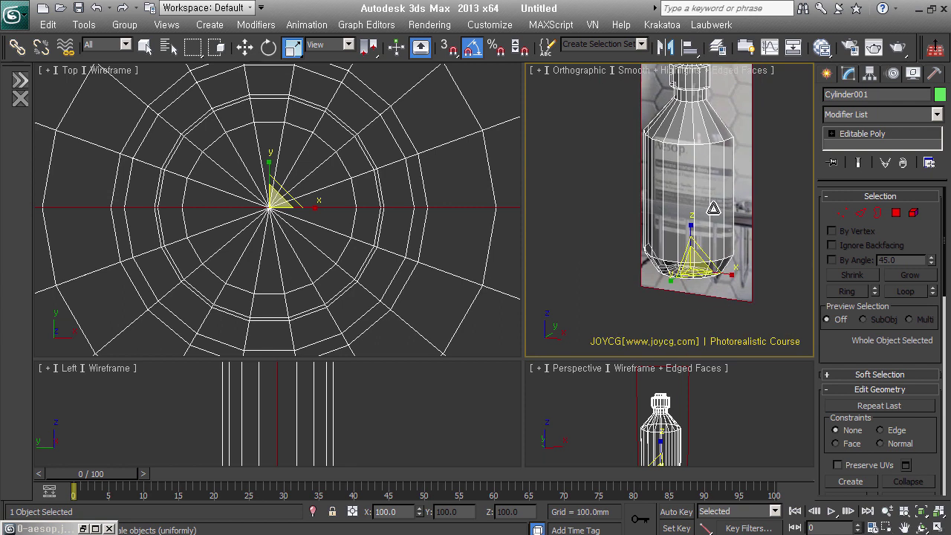
alt+middle_drag(758, 199, 756, 193)
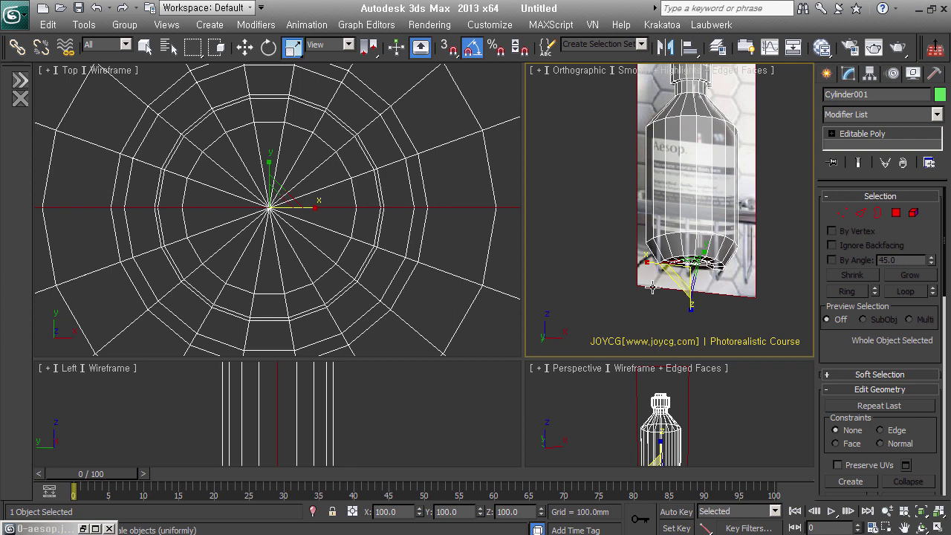
scroll(349, 245, down, 4)
scroll(391, 261, down, 2)
scroll(473, 264, down, 1)
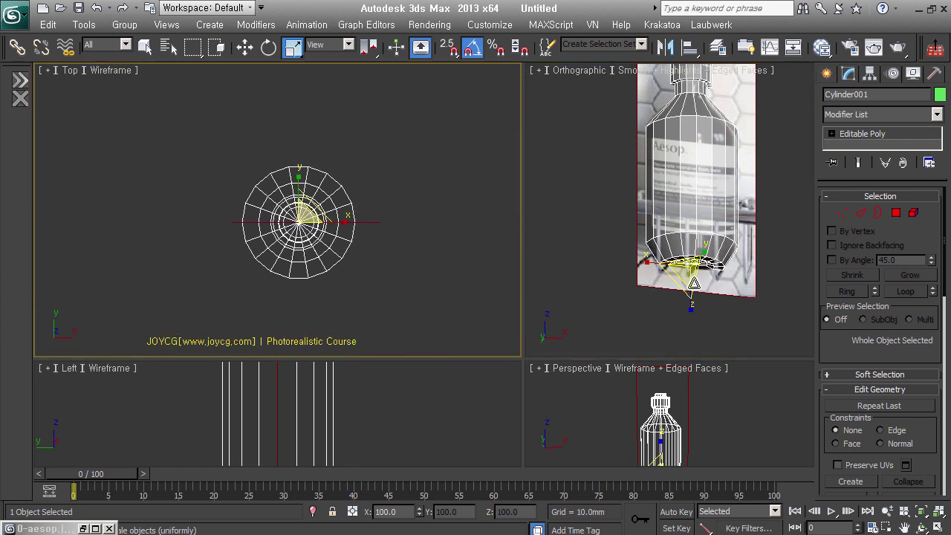
scroll(745, 261, up, 2)
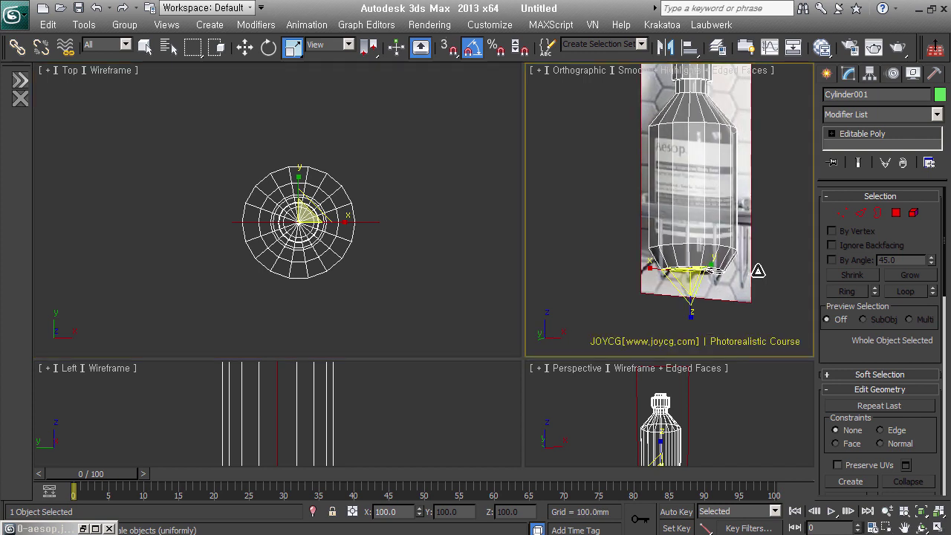
middle_drag(735, 292, 720, 264)
scroll(721, 261, up, 3)
scroll(688, 178, down, 2)
key(f)
middle_drag(688, 186, 691, 202)
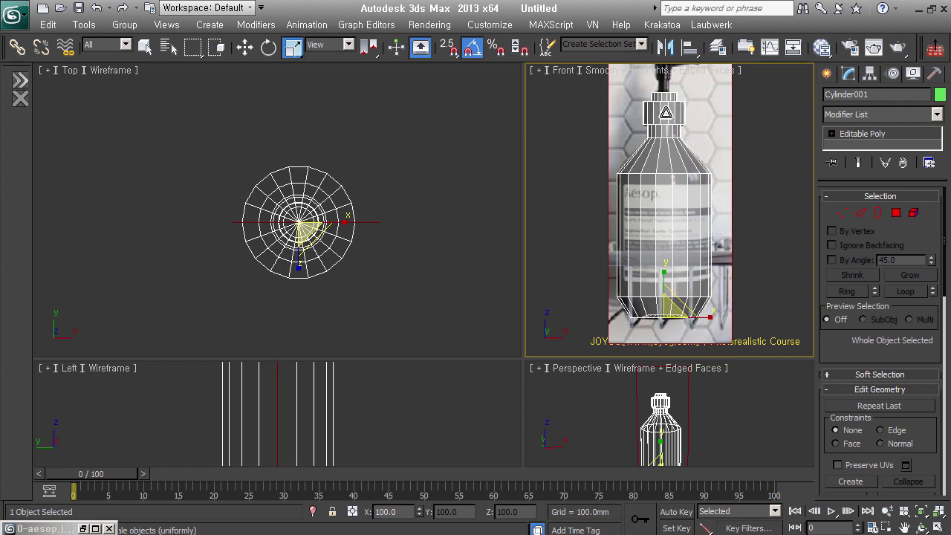
scroll(679, 106, up, 5)
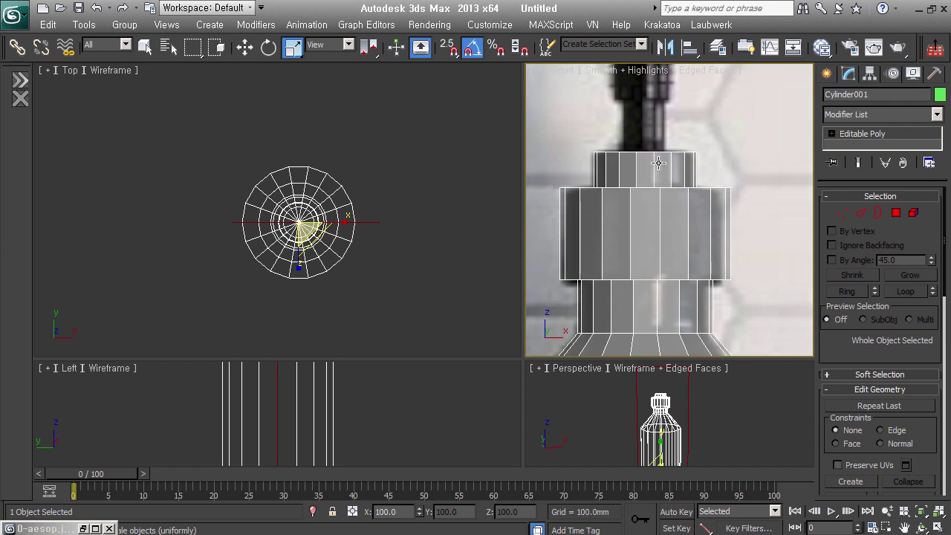
alt+middle_drag(681, 191, 698, 223)
Bevel the cap's top face inward and raise it into a short step
click(895, 212)
click(645, 296)
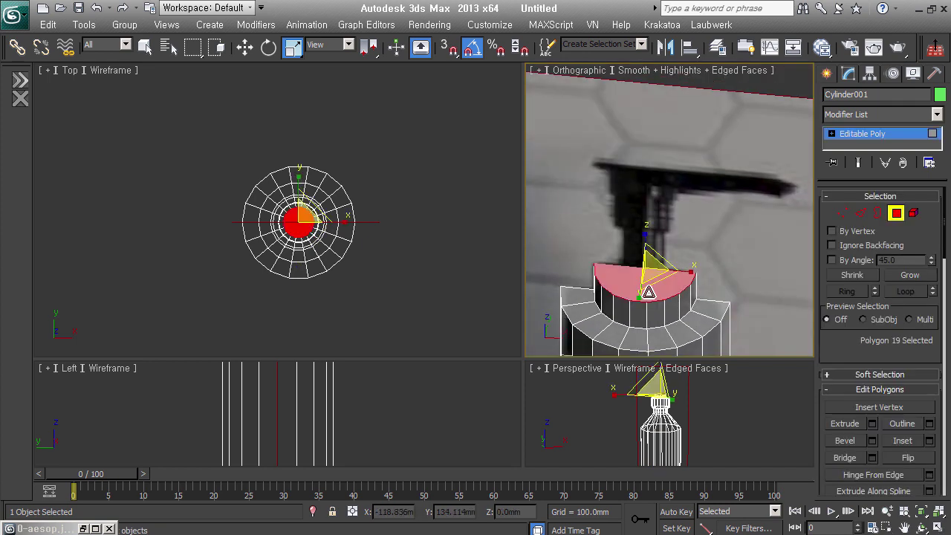
right_click(658, 249)
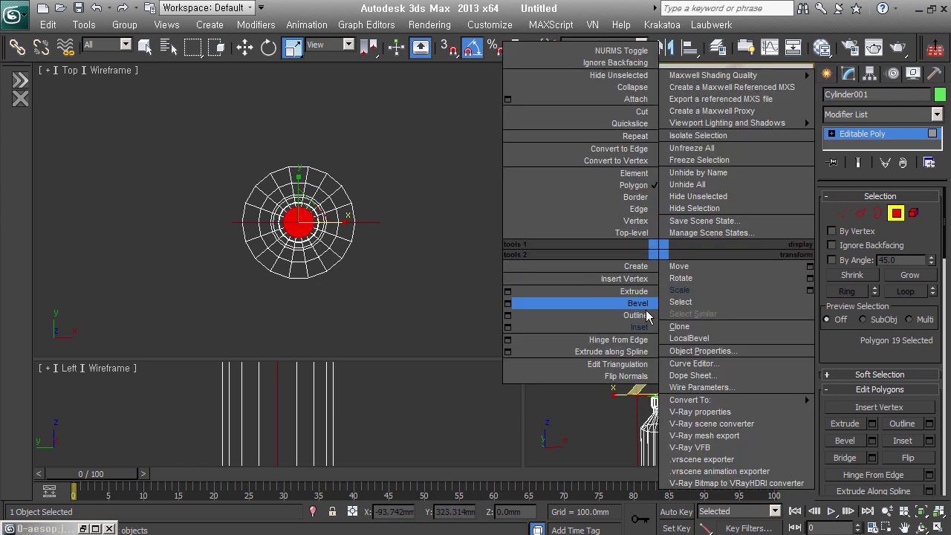
click(648, 303)
key(space)
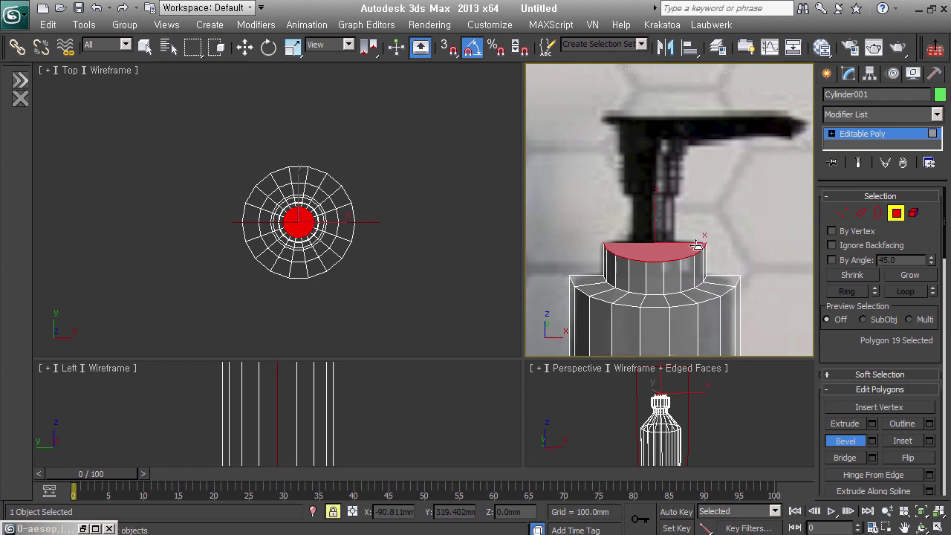
scroll(684, 261, up, 2)
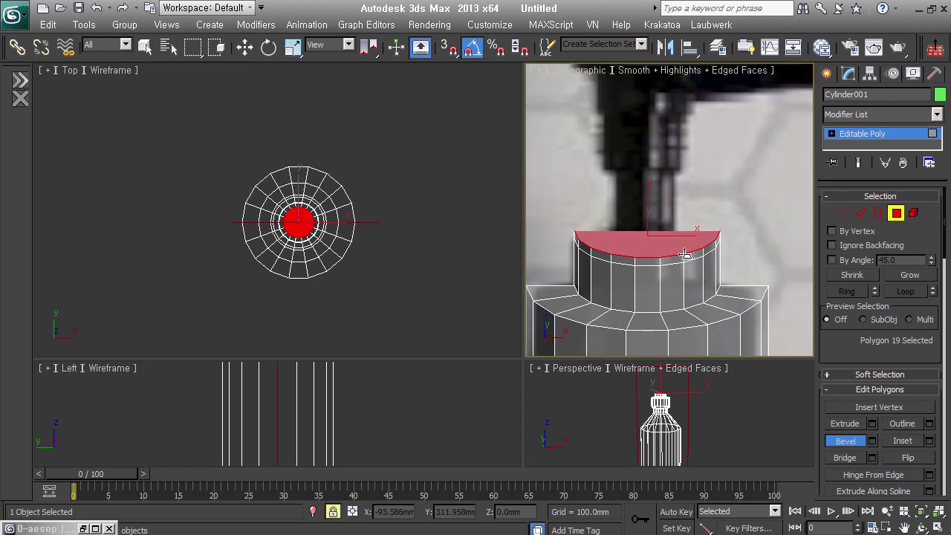
drag(687, 258, 695, 304)
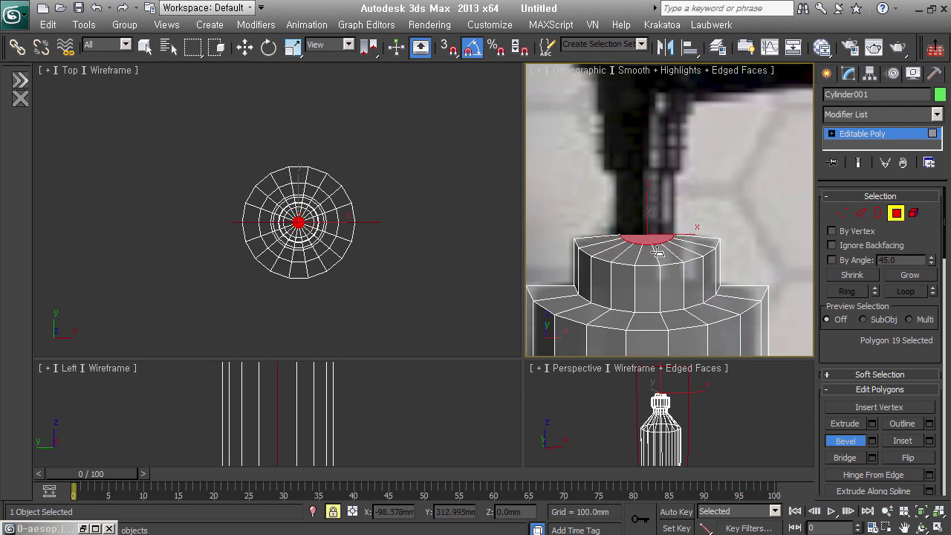
drag(666, 254, 661, 236)
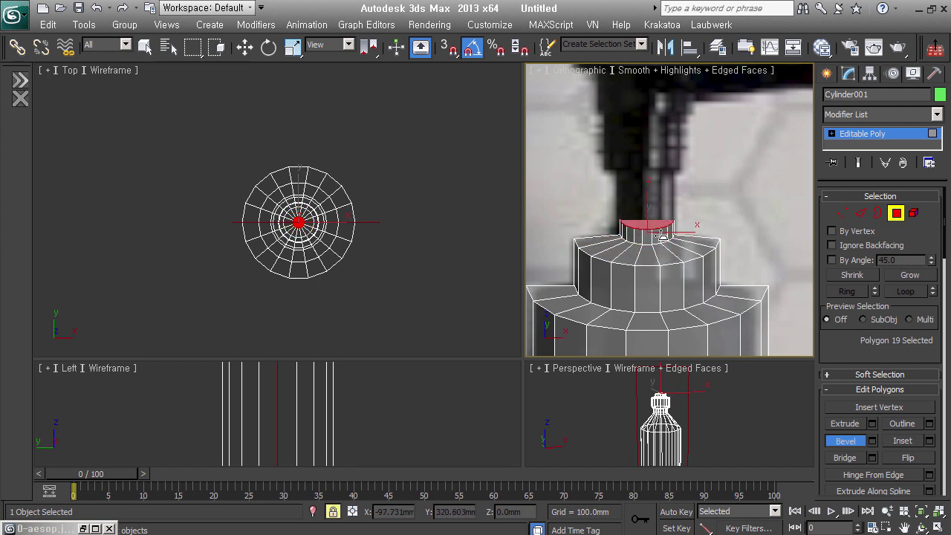
Clear the face selection and reframe the view to reveal the pump head
mouse_move(714, 279)
alt+middle_down()
mouse_move(730, 272)
mouse_move(715, 276)
alt+middle_up()
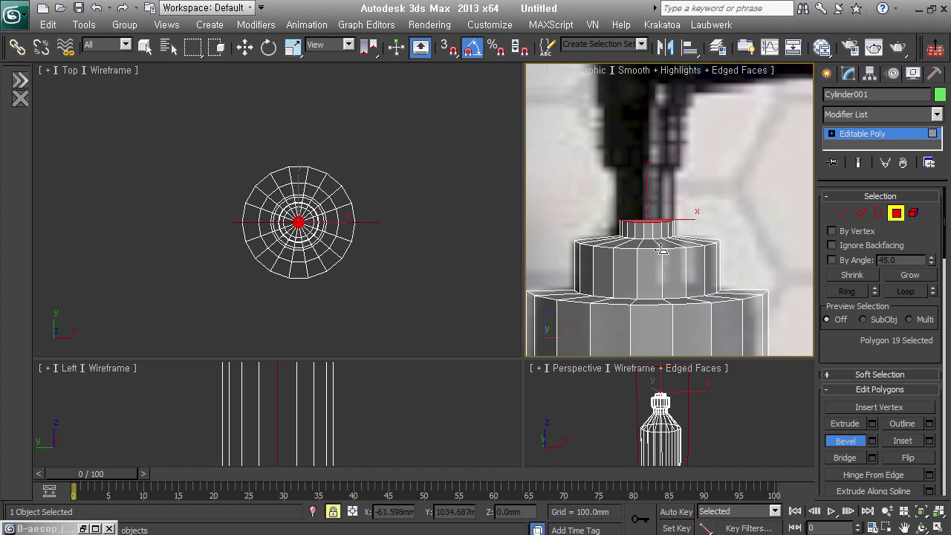
key(ctrl+d)
mouse_move(661, 249)
alt+middle_down()
mouse_move(707, 275)
mouse_move(683, 245)
mouse_move(719, 213)
mouse_move(711, 237)
alt+middle_up()
scroll(676, 237, down, 2)
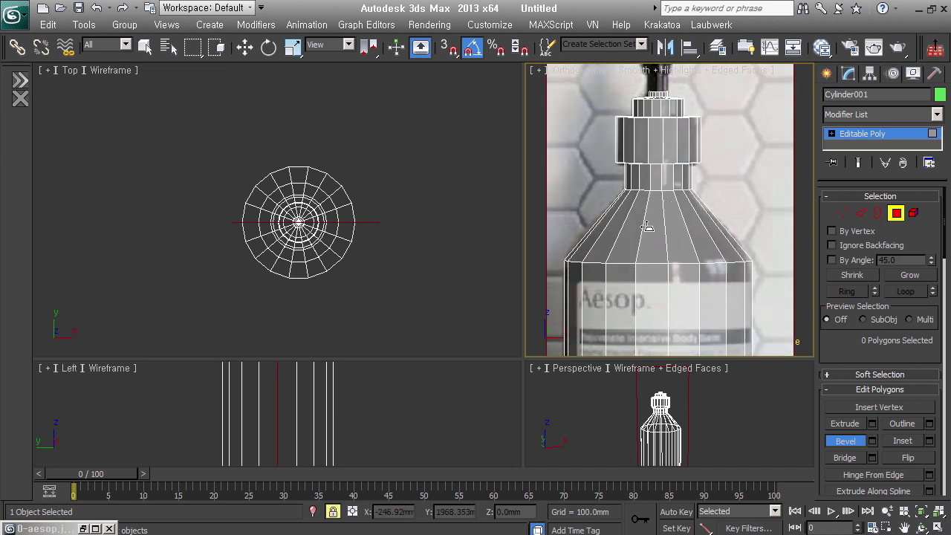
mouse_move(665, 204)
middle_down()
mouse_move(675, 212)
mouse_move(632, 191)
middle_up()
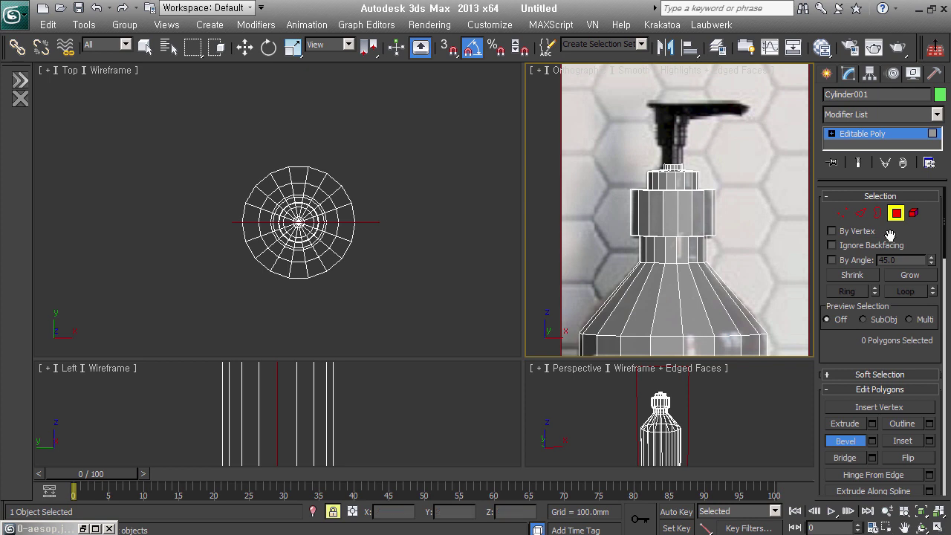
Detach the upper cap polygons as a separate object named joycg
drag(620, 159, 736, 233)
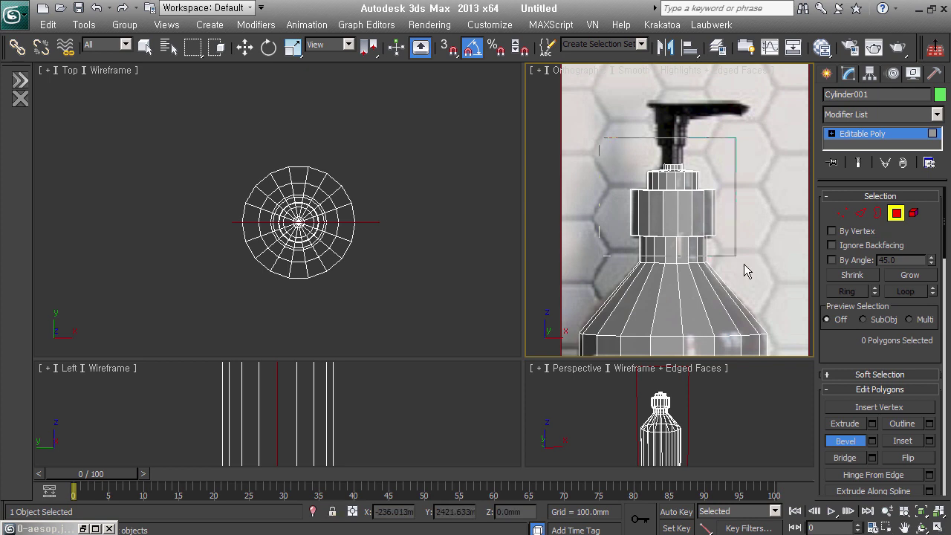
mouse_move(770, 252)
alt+middle_down()
mouse_move(730, 262)
mouse_move(734, 242)
mouse_move(771, 278)
alt+middle_up()
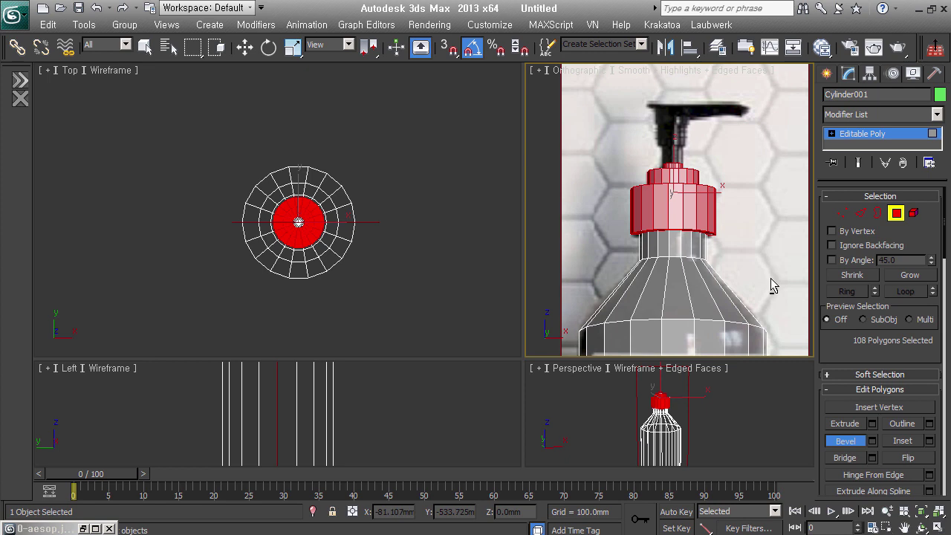
drag(875, 357, 886, 79)
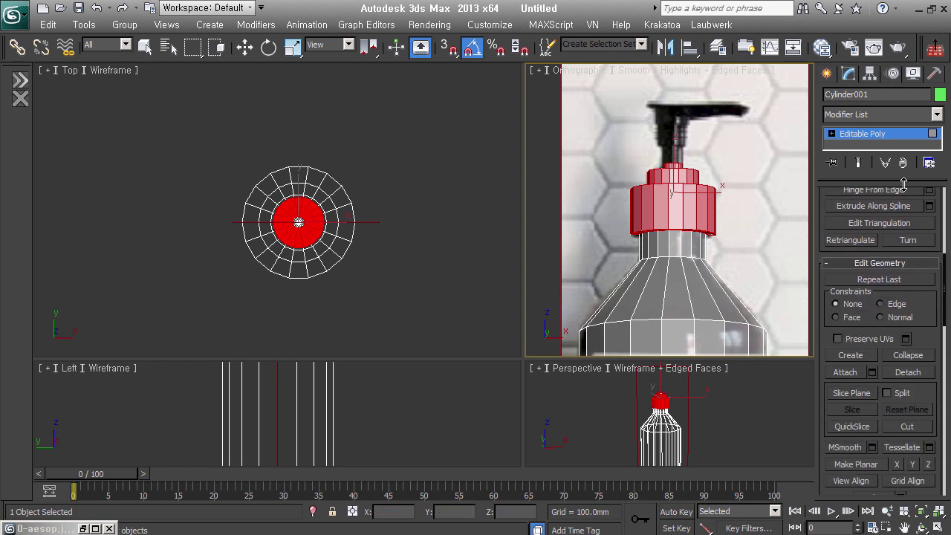
click(928, 377)
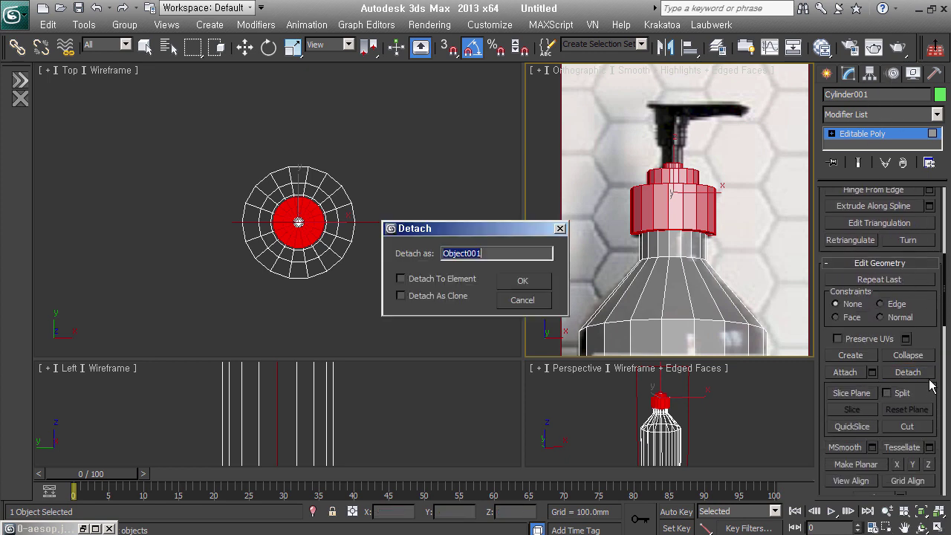
text(joycg1)
click(509, 278)
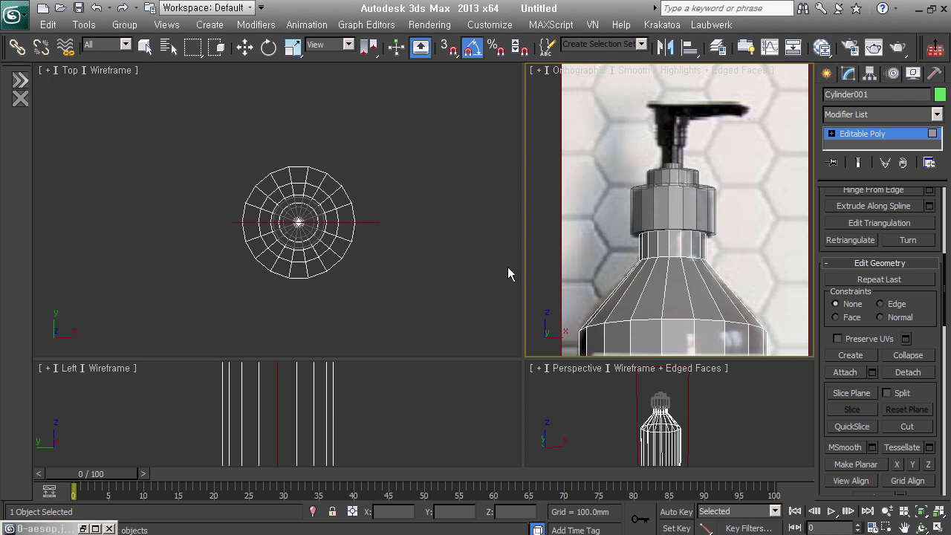
Rename the remaining Cylinder001 body to joycg_2 and recentre it in the front view
click(882, 95)
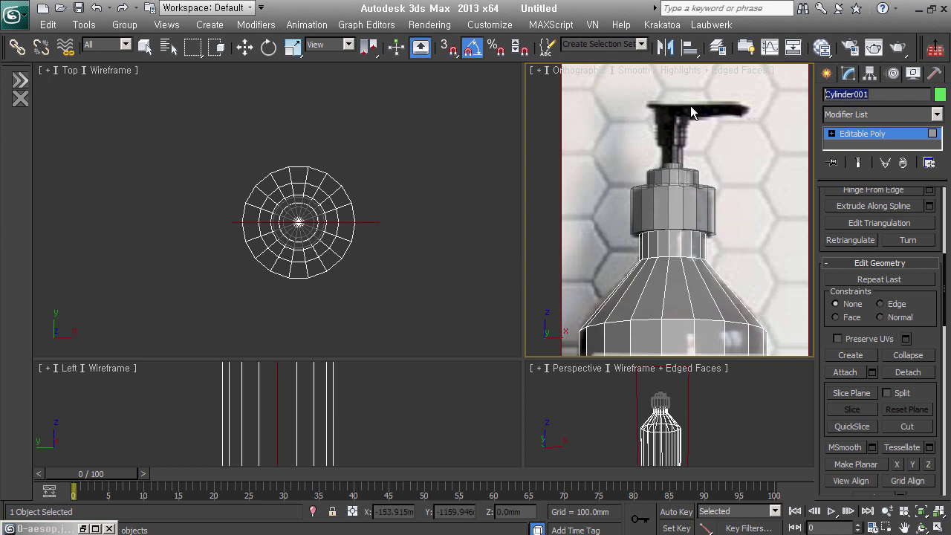
text(joycg_2)
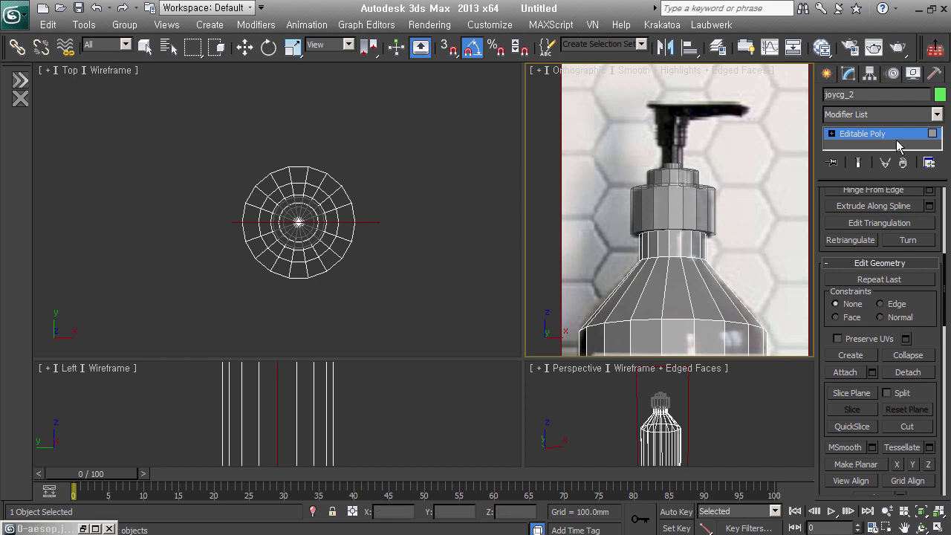
click(860, 145)
middle_drag(749, 270, 715, 224)
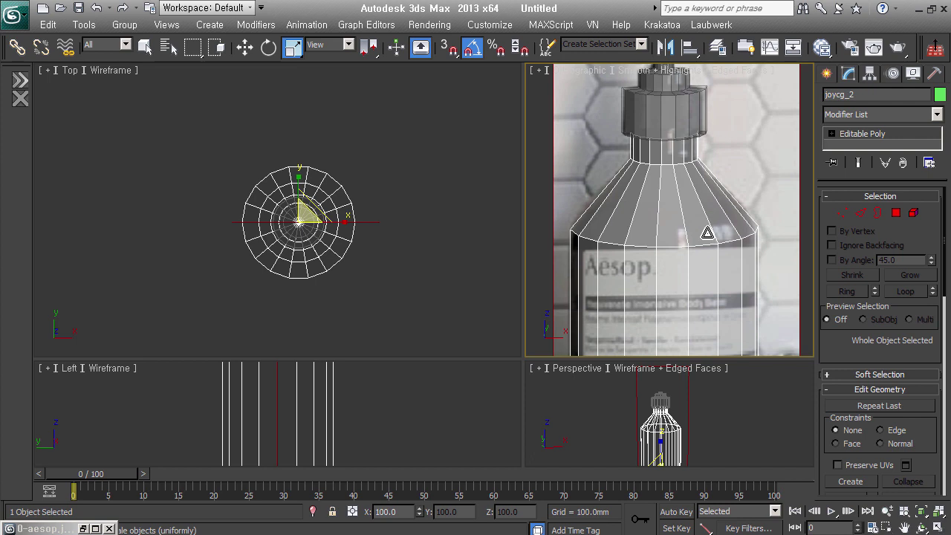
alt+middle_drag(705, 226, 739, 269)
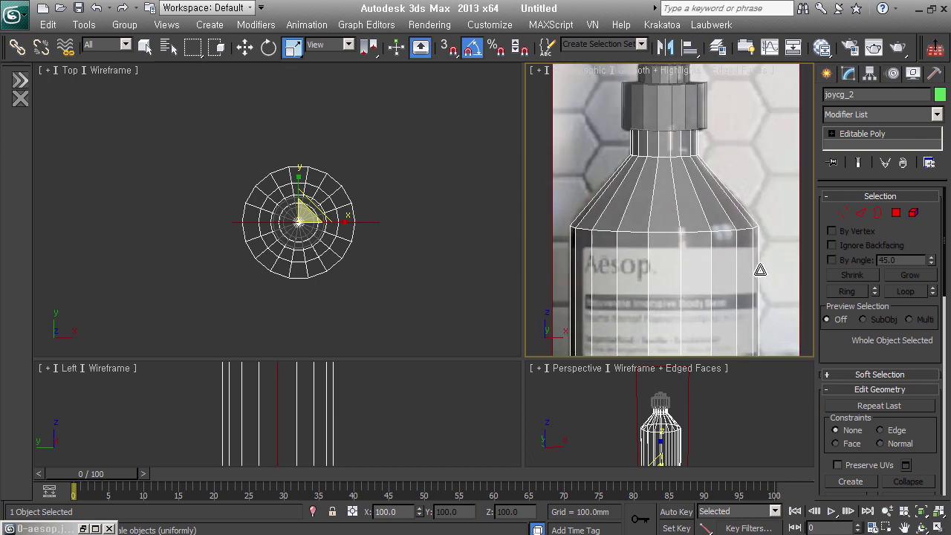
scroll(673, 227, down, 2)
mouse_move(673, 227)
middle_down()
mouse_move(687, 217)
mouse_move(717, 293)
middle_up()
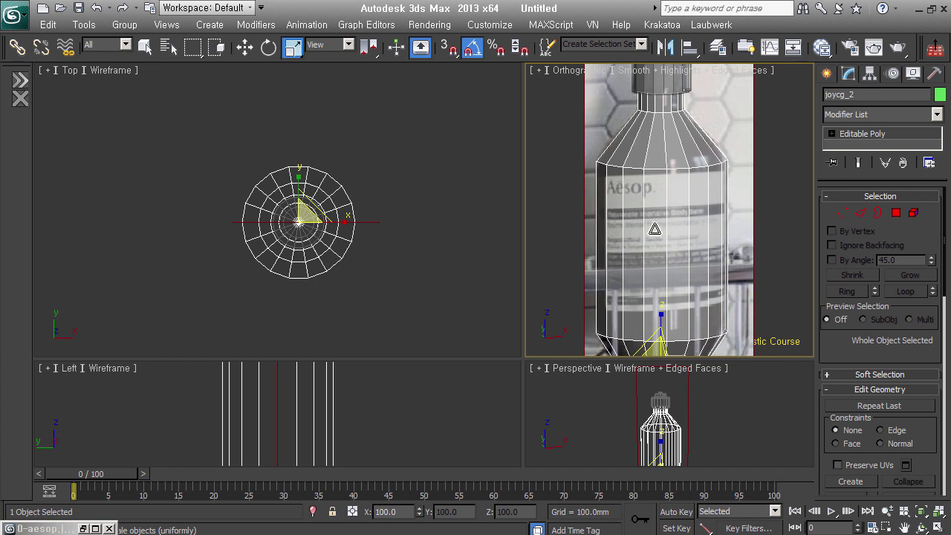
middle_drag(654, 229, 701, 231)
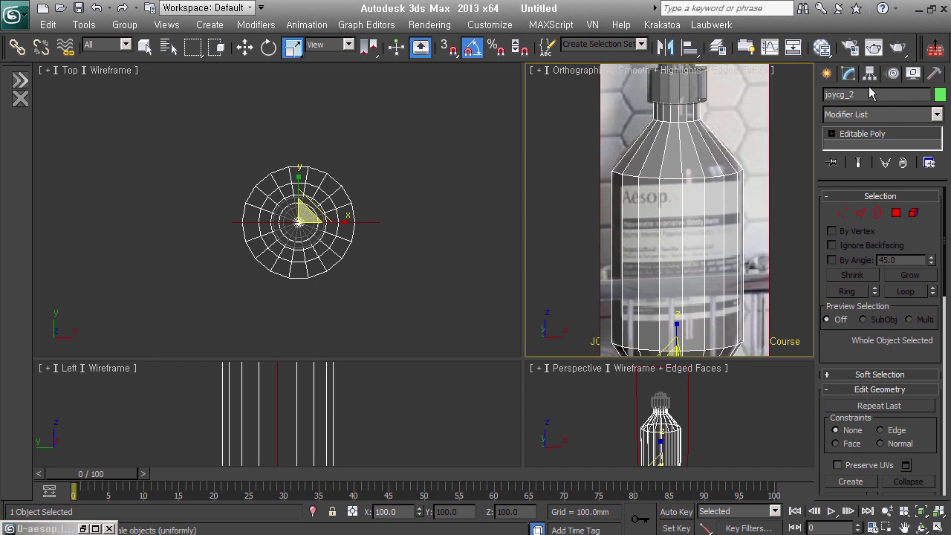
Add TurboSmooth at 2 iterations to joycg_2, then return to its Editable Poly level
click(878, 119)
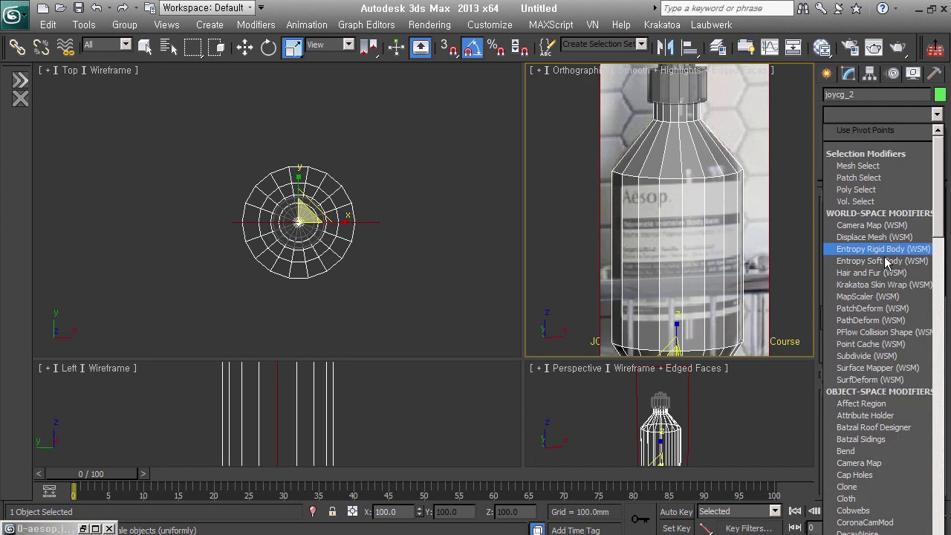
text(tu)
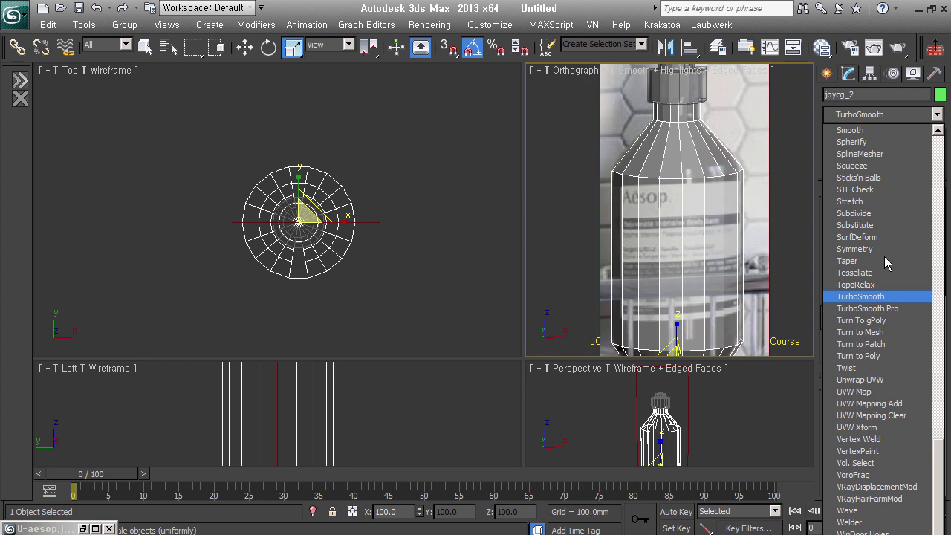
click(891, 297)
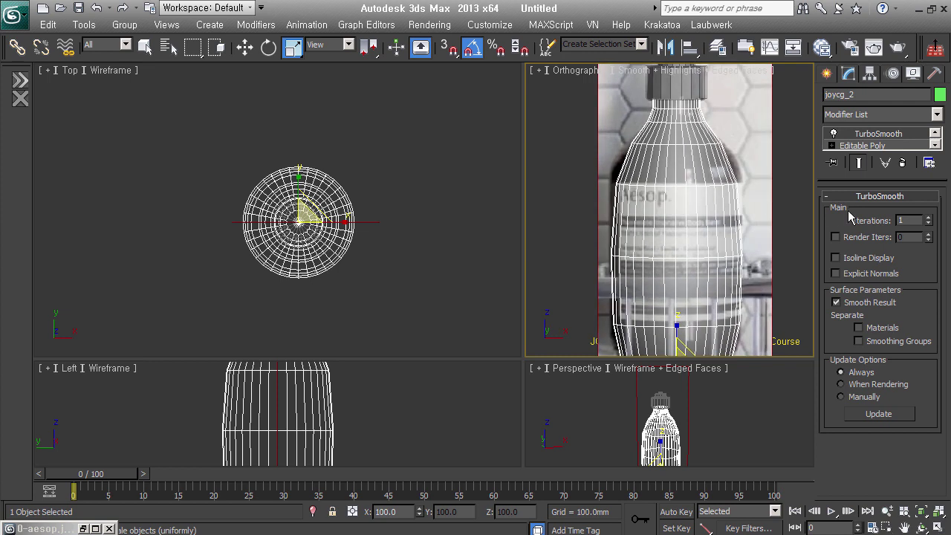
click(928, 217)
middle_drag(746, 272, 752, 244)
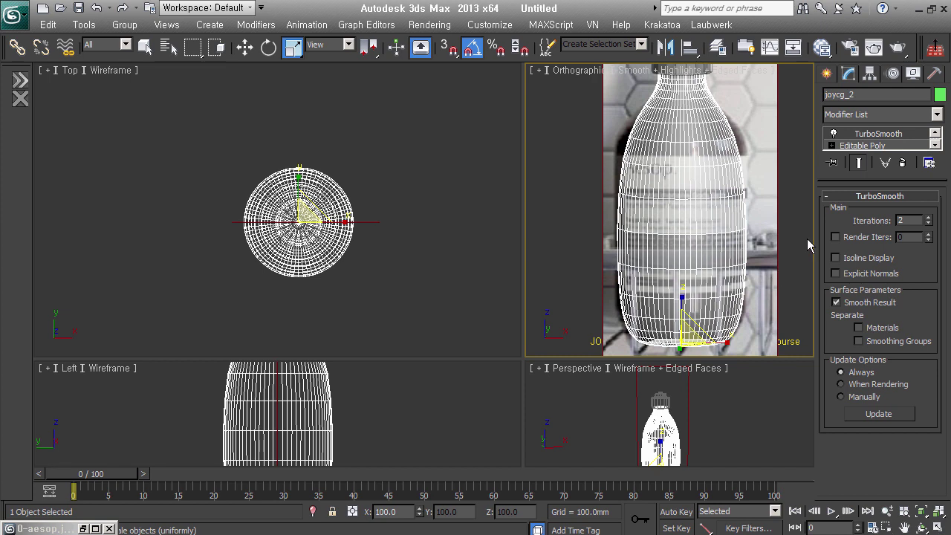
drag(876, 188, 878, 222)
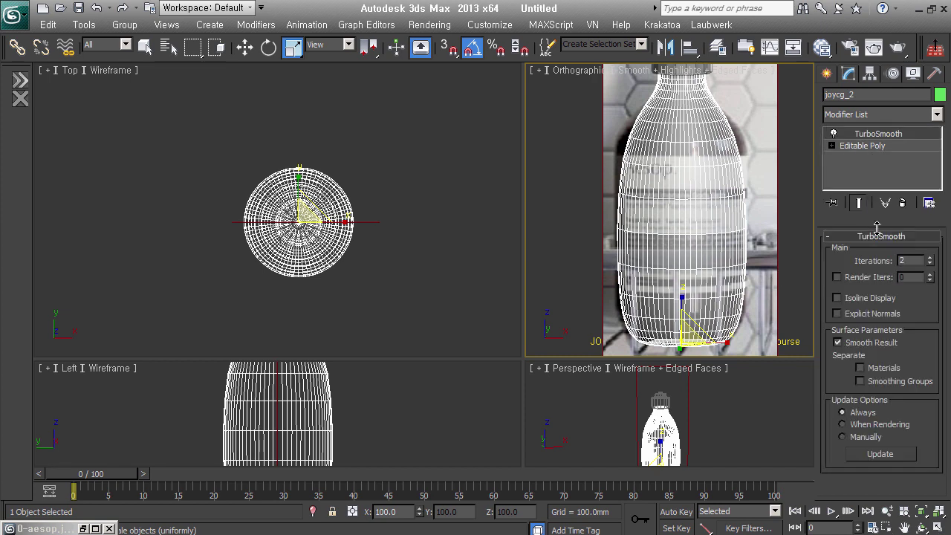
click(880, 152)
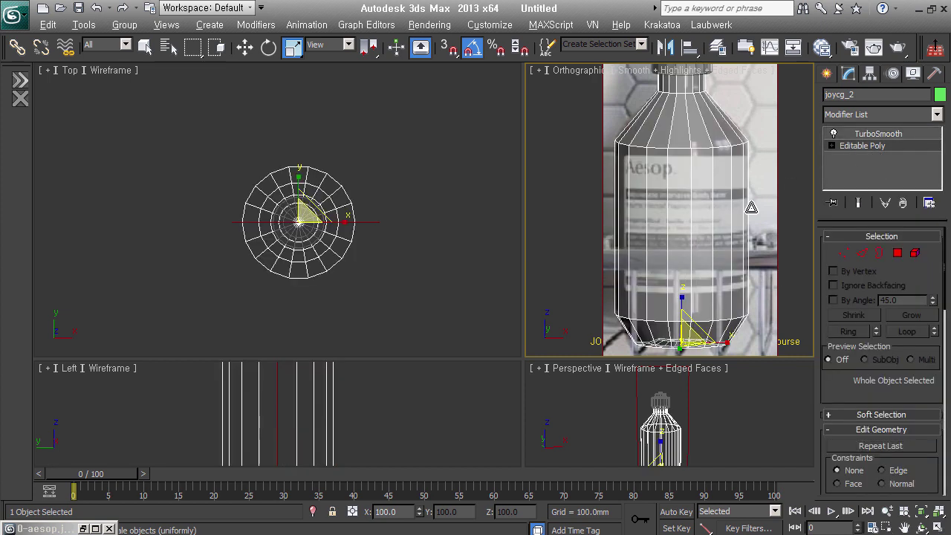
alt+middle_drag(751, 208, 758, 200)
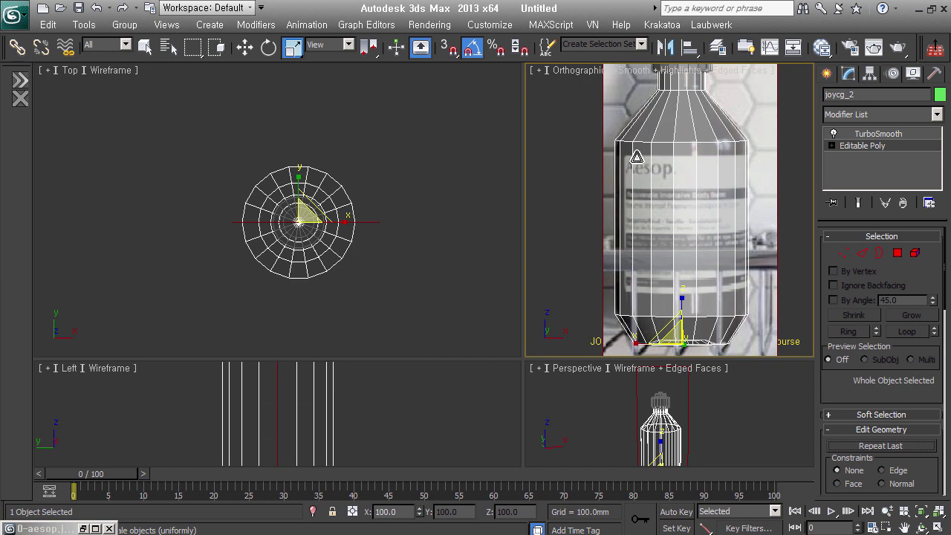
middle_drag(637, 142, 647, 163)
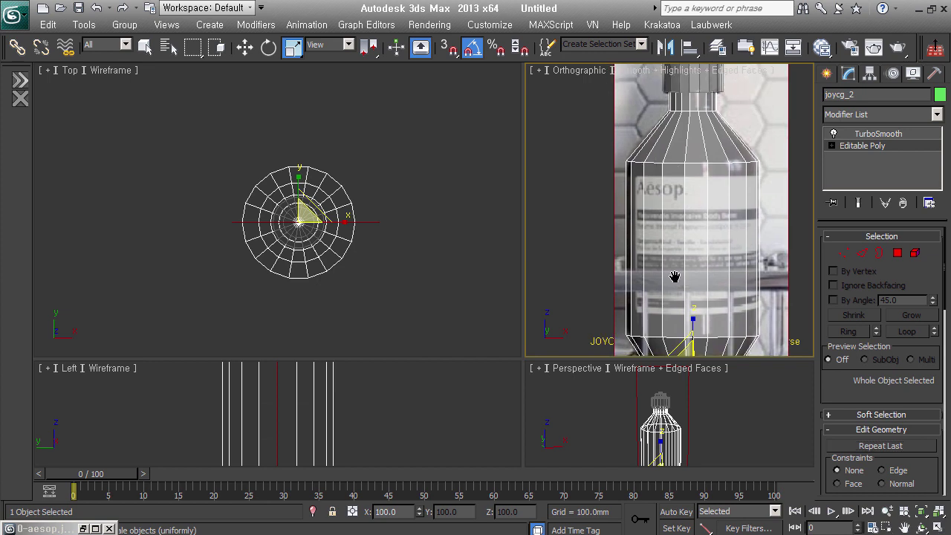
scroll(675, 275, down, 3)
Select the body and cap together and move them right beside the reference photo
right_click(624, 225)
click(643, 248)
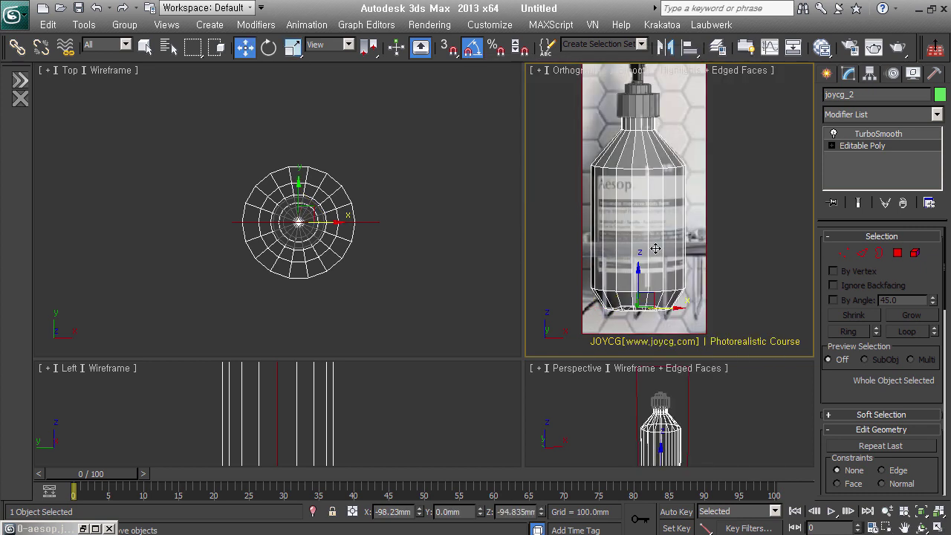
key(ctrl+a)
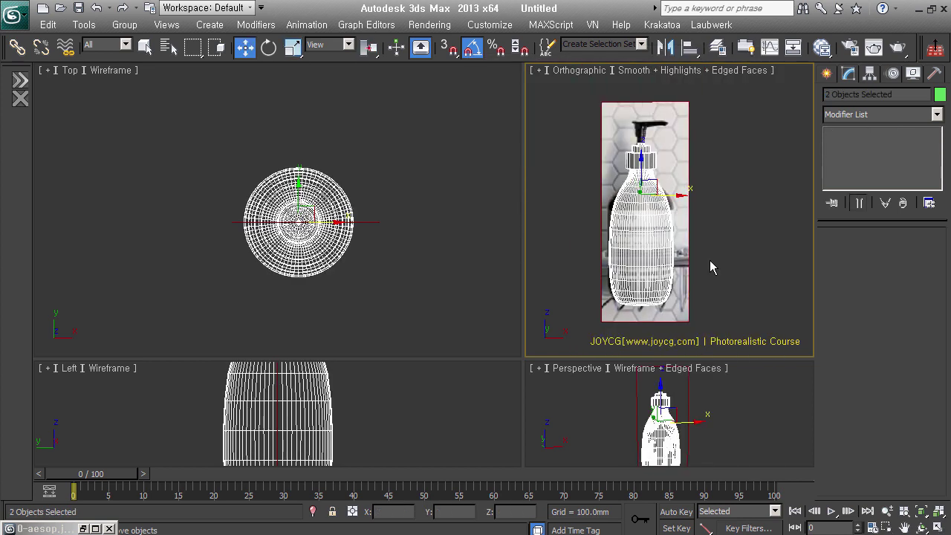
drag(684, 201, 774, 206)
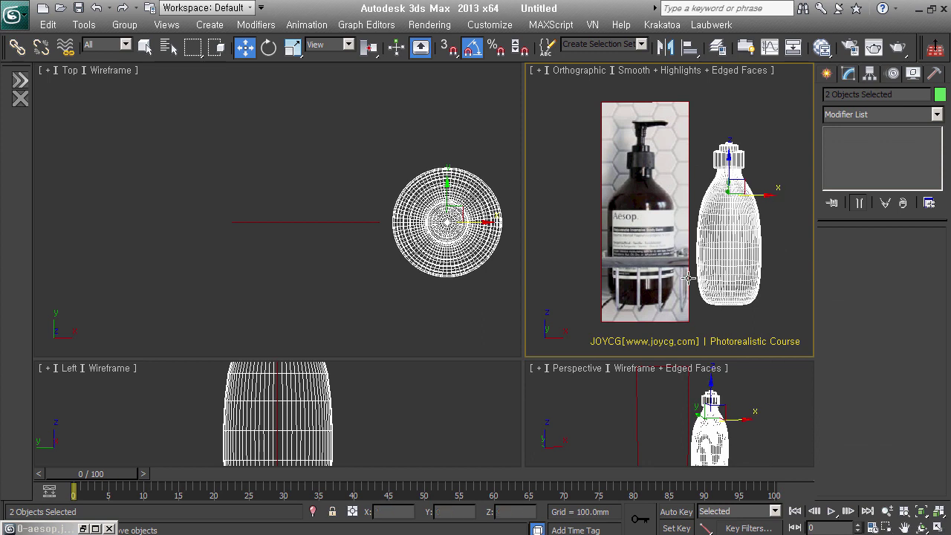
scroll(669, 223, up, 3)
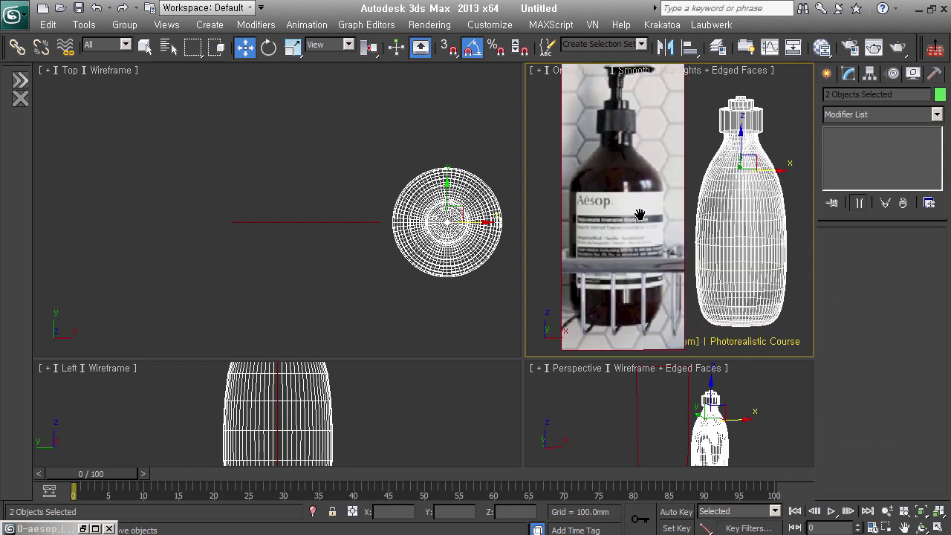
Select only joycg_2 and show its unsmoothed Editable Poly cage
click(801, 281)
click(765, 239)
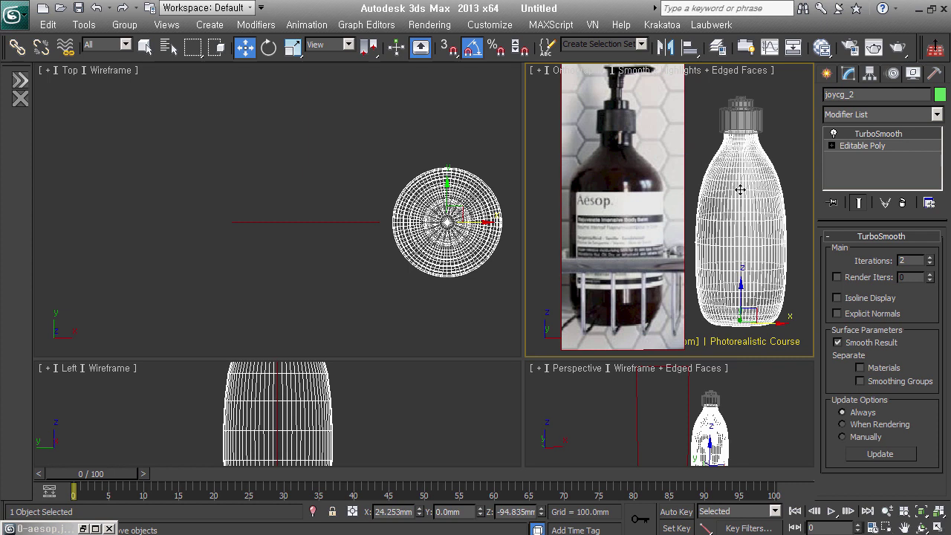
click(891, 147)
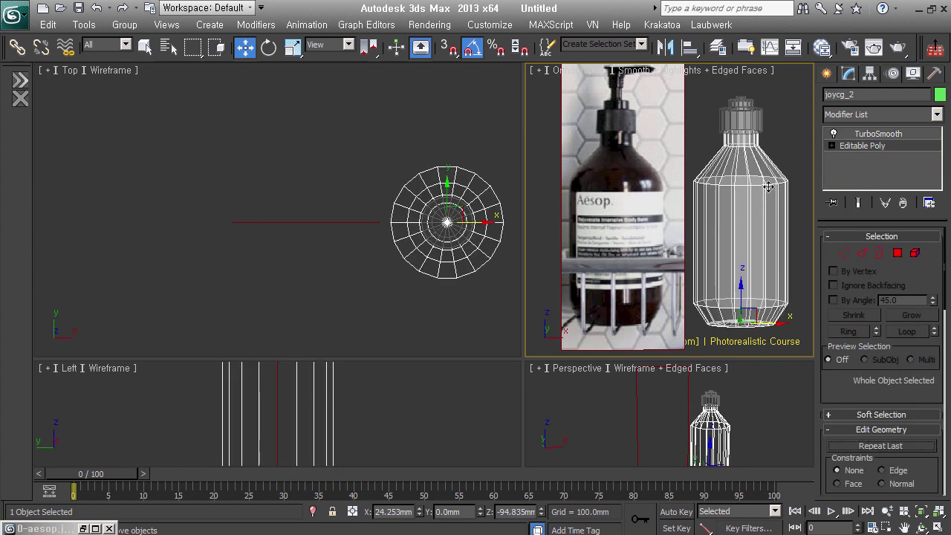
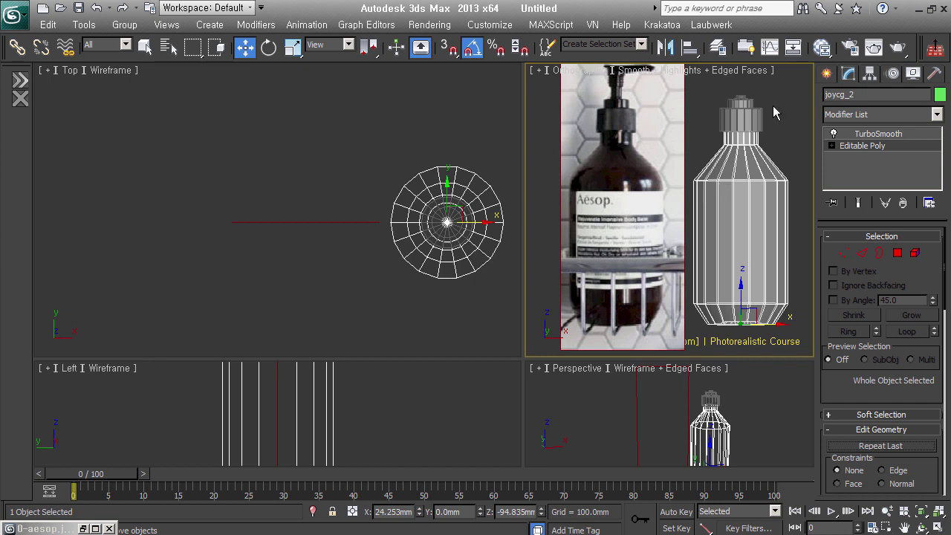
With Graphite's Swift Loop, insert four edge loops at the shoulder, lower body, base and neck
click(754, 55)
click(746, 47)
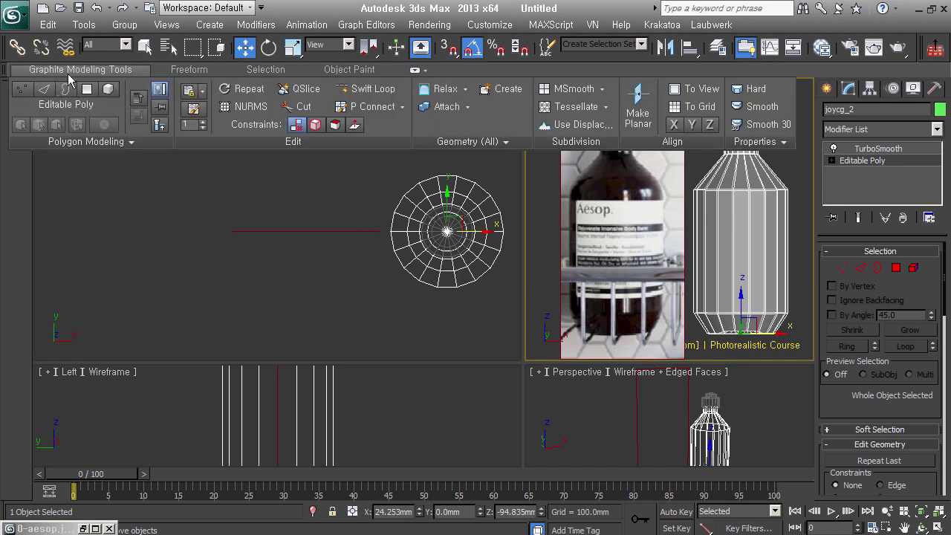
click(385, 94)
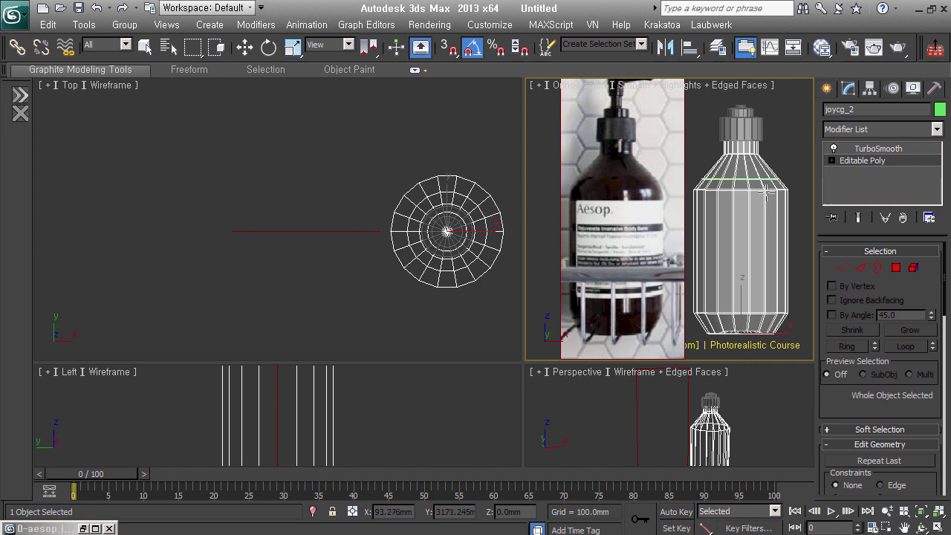
click(728, 215)
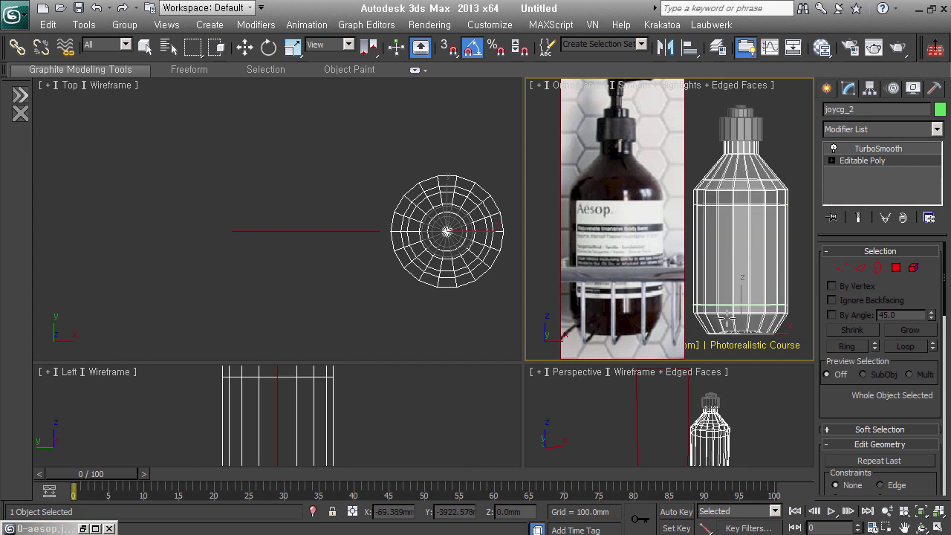
click(730, 318)
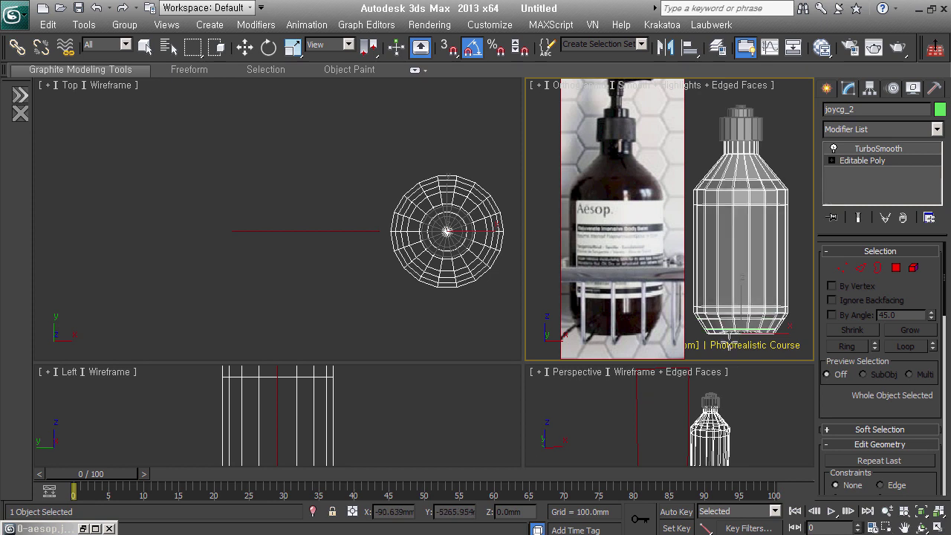
click(730, 334)
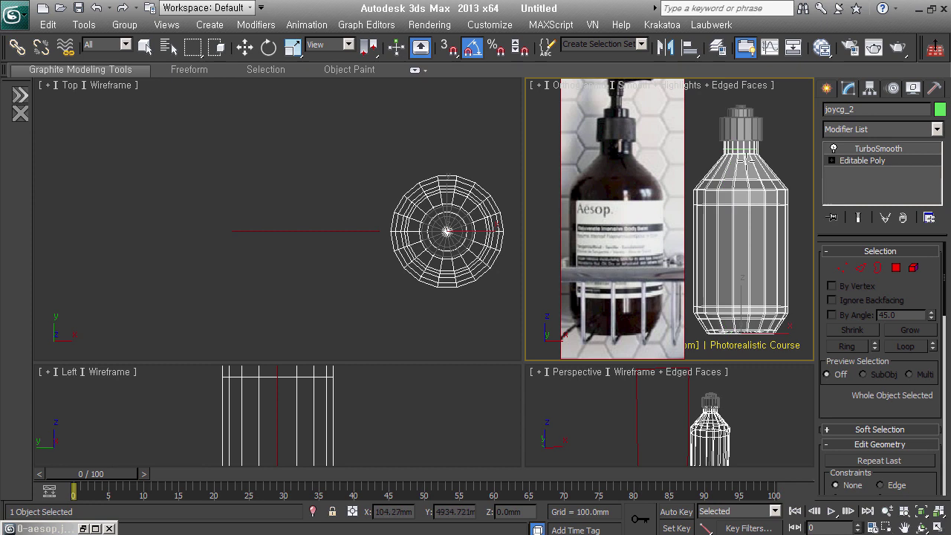
scroll(759, 159, up, 4)
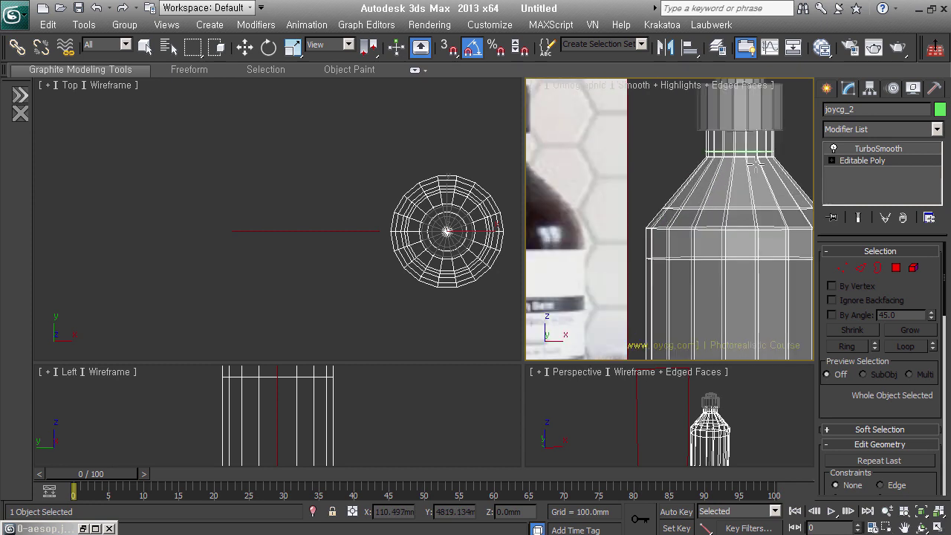
click(757, 166)
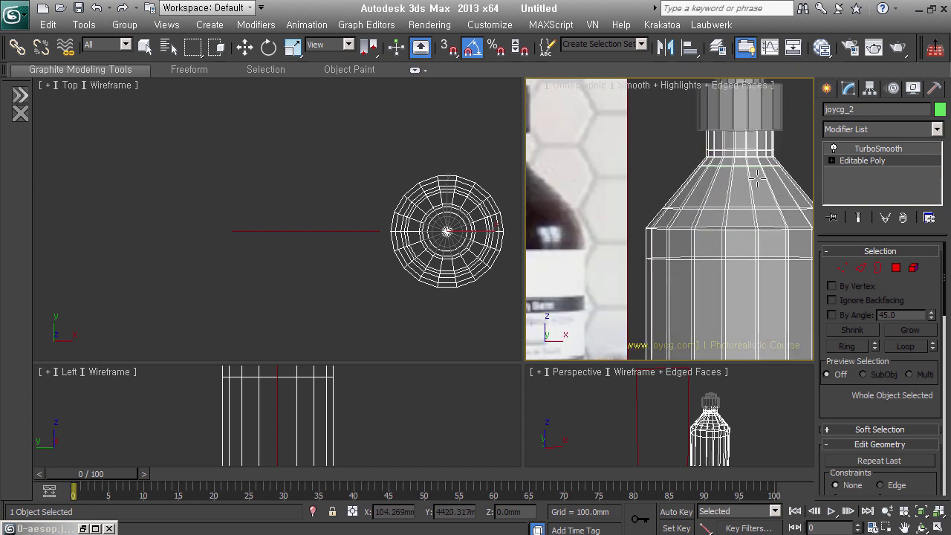
key(w)
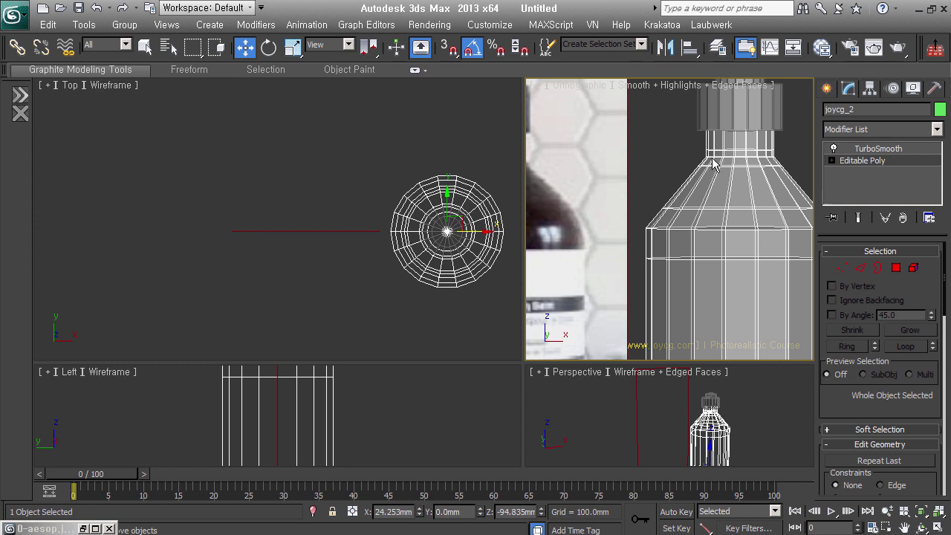
middle_drag(668, 221, 715, 189)
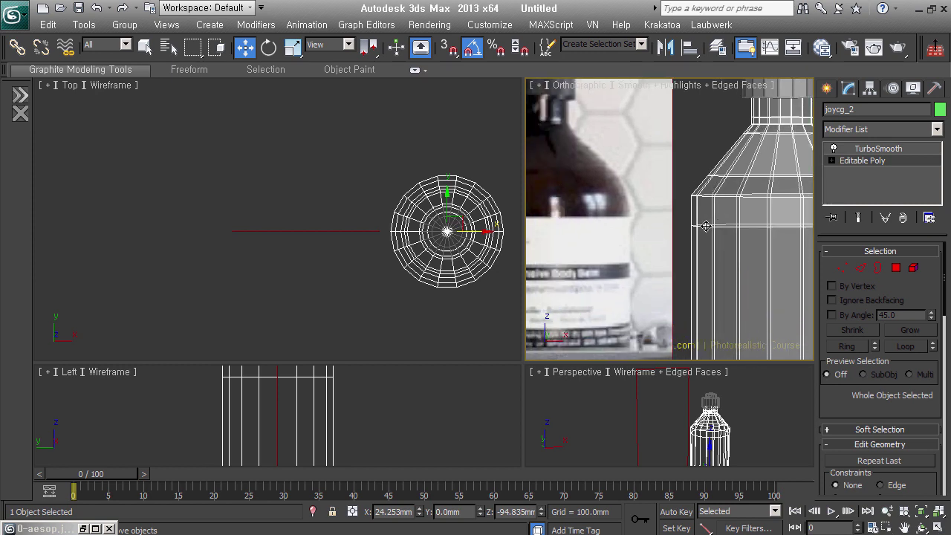
Show the smoothed bottle and reframe the view around the pump cap
click(903, 152)
scroll(748, 240, down, 5)
middle_drag(748, 239, 727, 205)
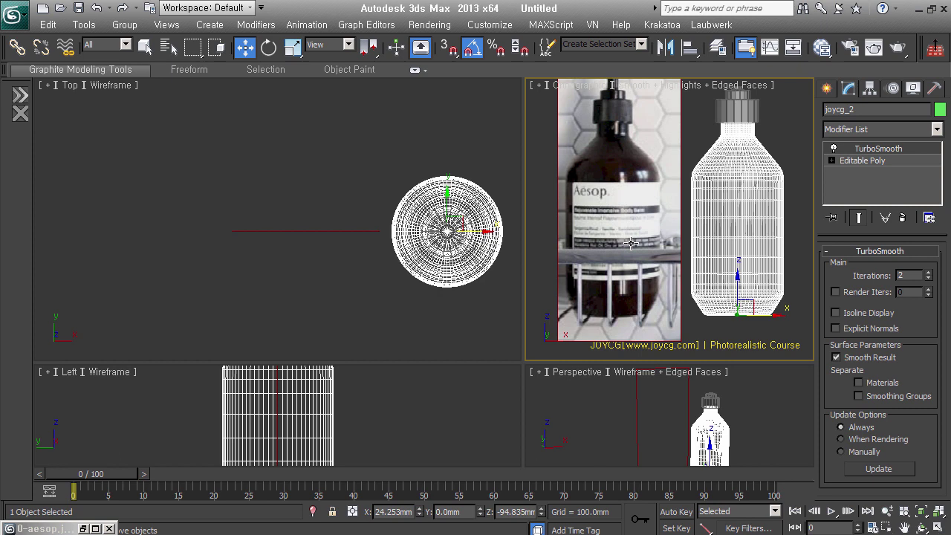
middle_drag(794, 256, 775, 279)
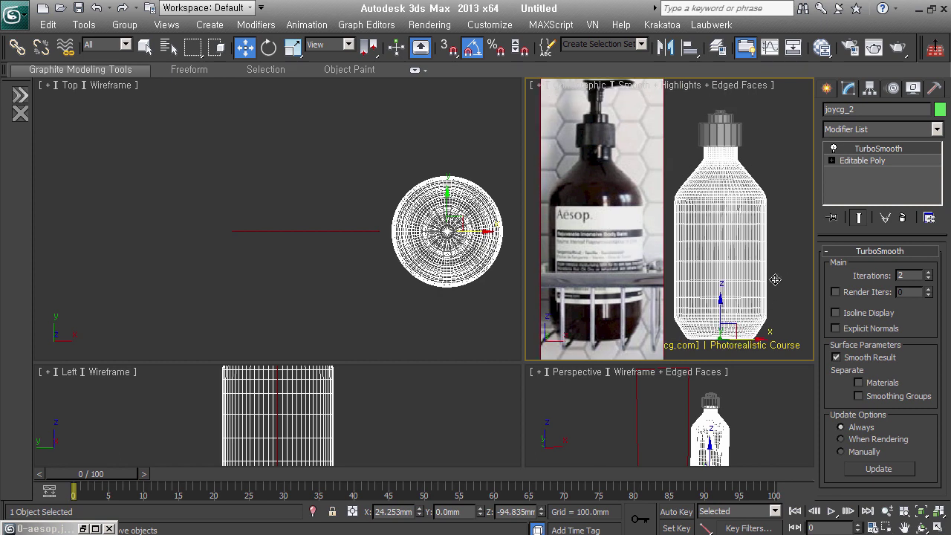
click(831, 93)
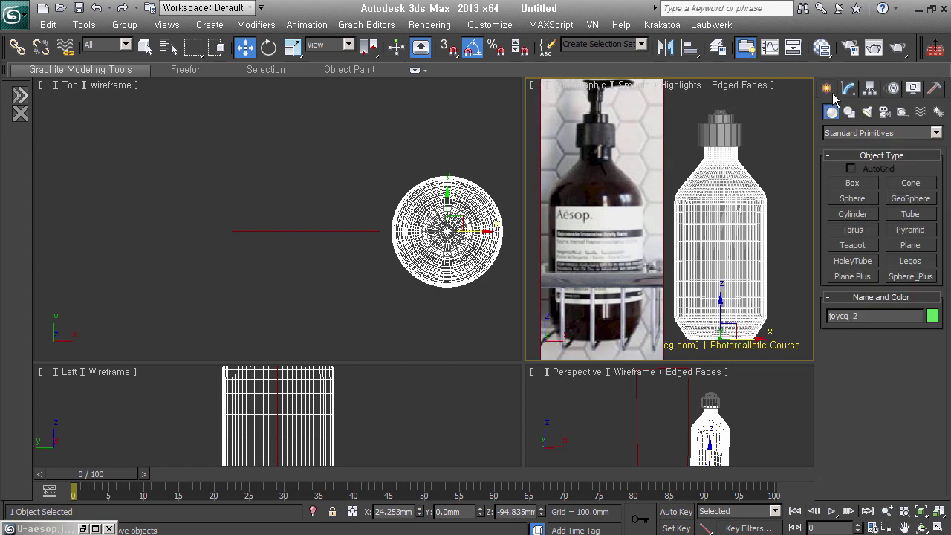
click(793, 160)
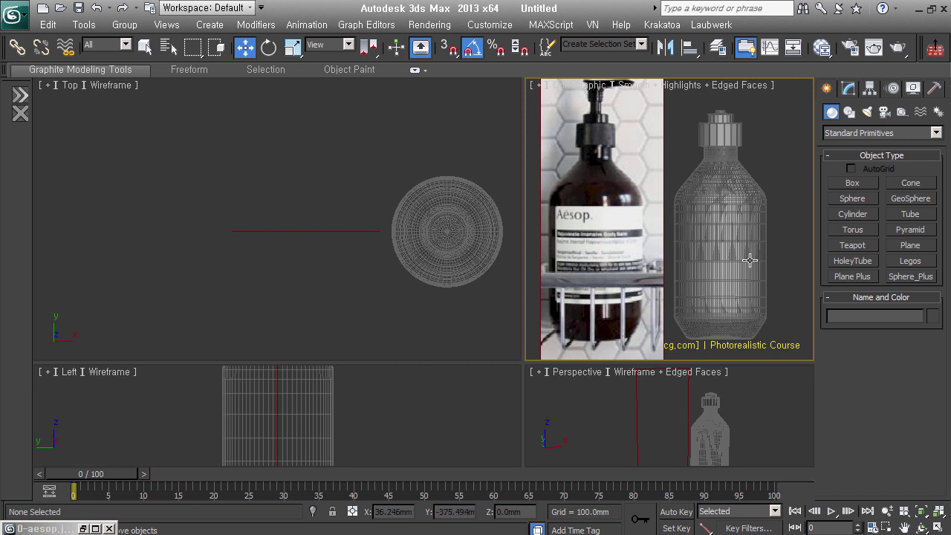
scroll(760, 201, up, 1)
scroll(760, 201, up, 2)
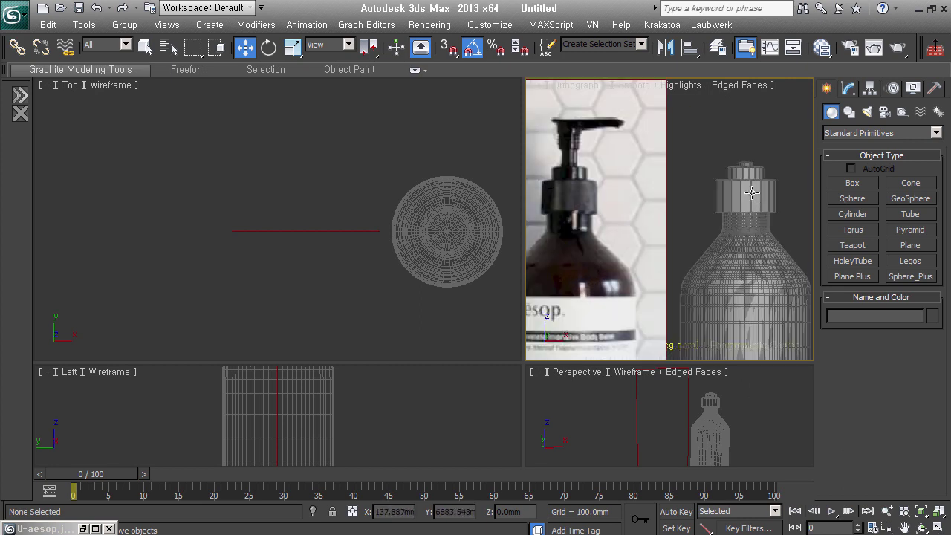
click(760, 202)
scroll(761, 201, up, 2)
mouse_move(776, 192)
middle_down()
mouse_move(824, 175)
mouse_move(744, 190)
middle_up()
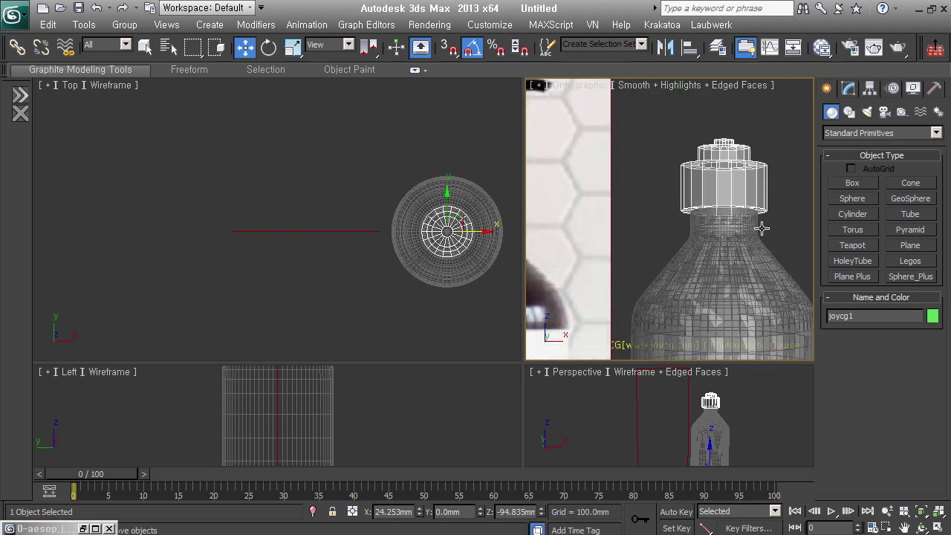
scroll(745, 191, up, 2)
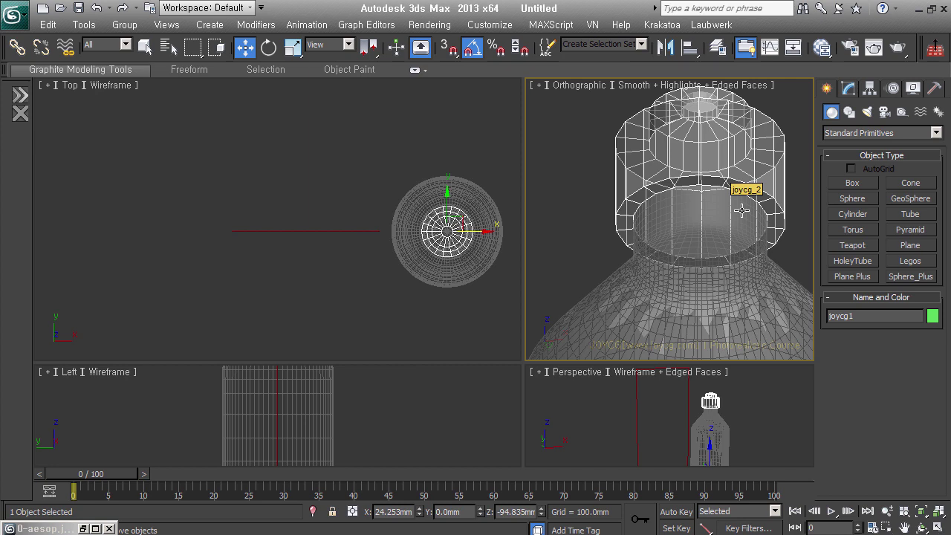
Select joycg_2's top open border and raise it about 11.7 mm on Z
click(742, 211)
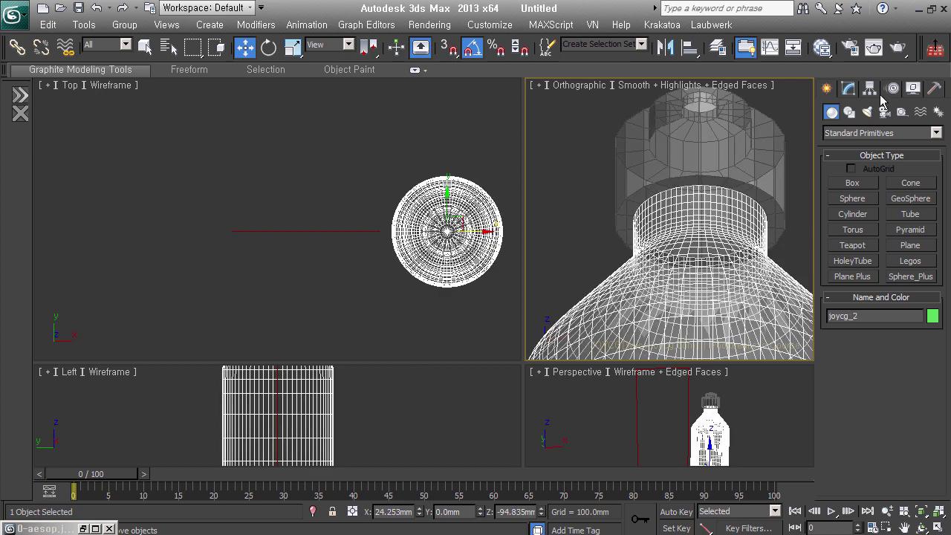
click(847, 89)
click(878, 162)
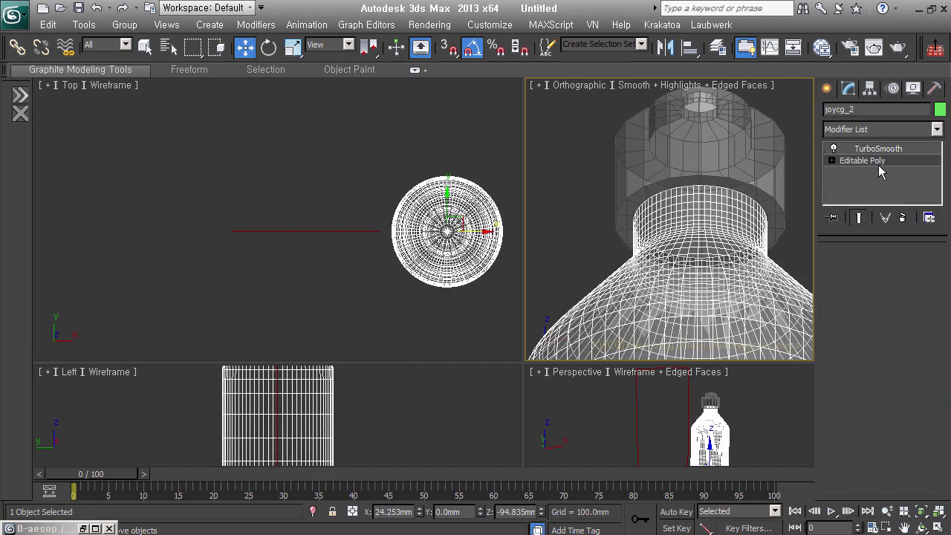
click(877, 268)
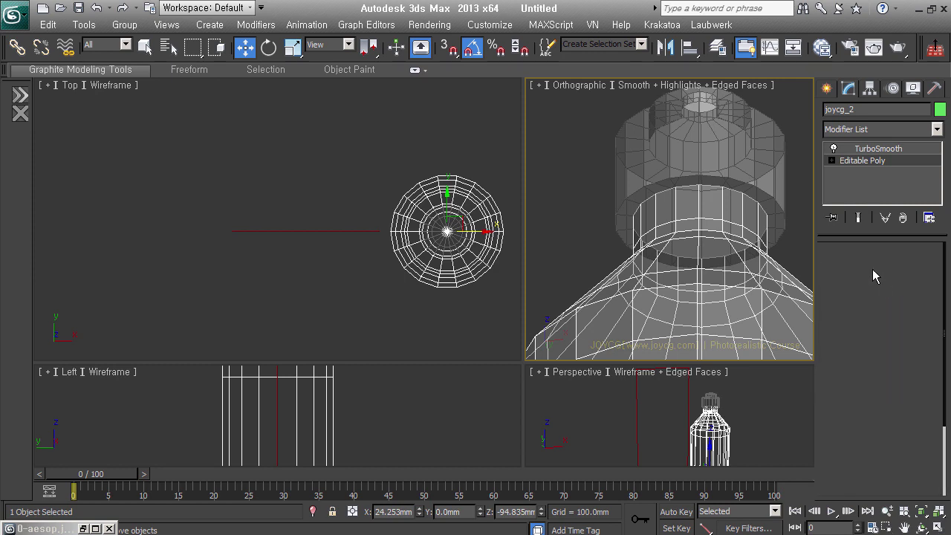
click(739, 196)
drag(710, 204, 716, 166)
click(877, 268)
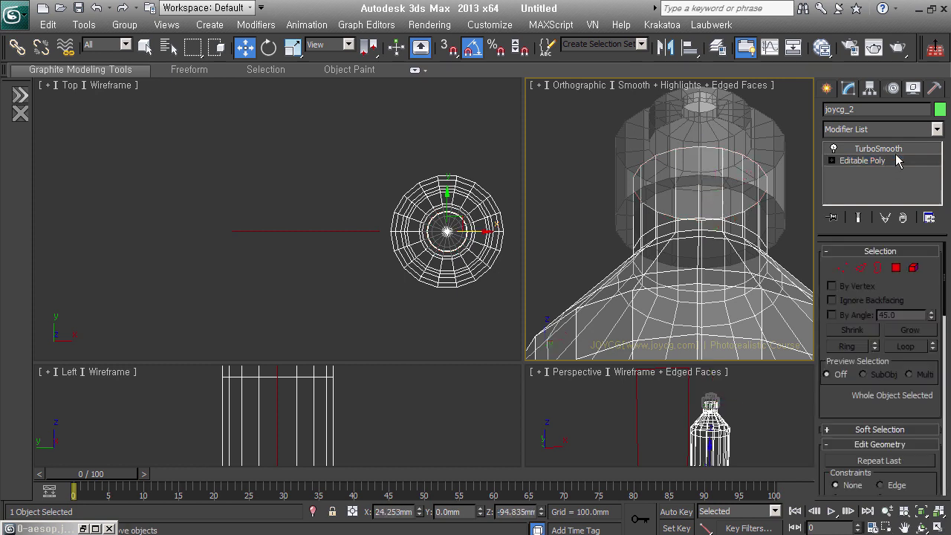
Select the cap joycg1 and orbit to a side-on view of it
click(891, 150)
click(789, 222)
alt+middle_drag(787, 243, 808, 286)
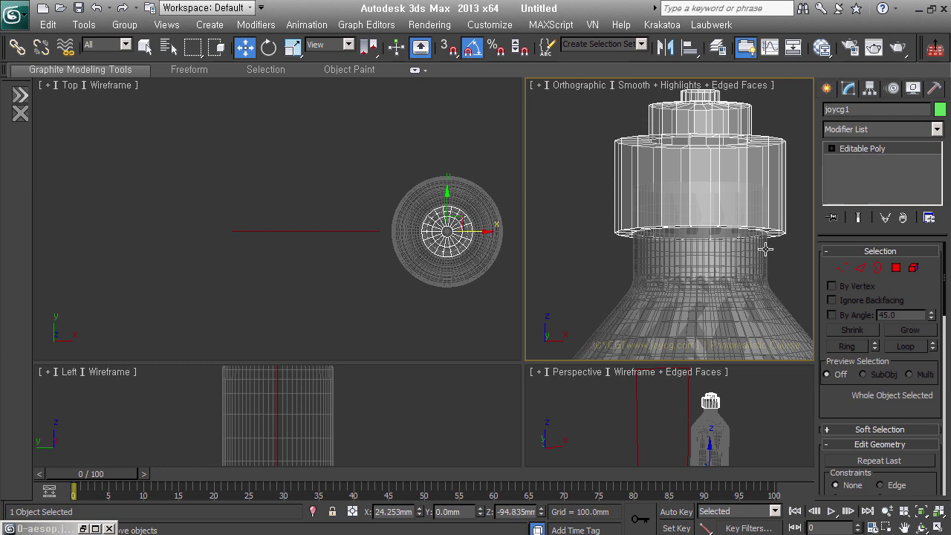
Select the cap's lower open border and scale it up to 103%
scroll(778, 249, up, 5)
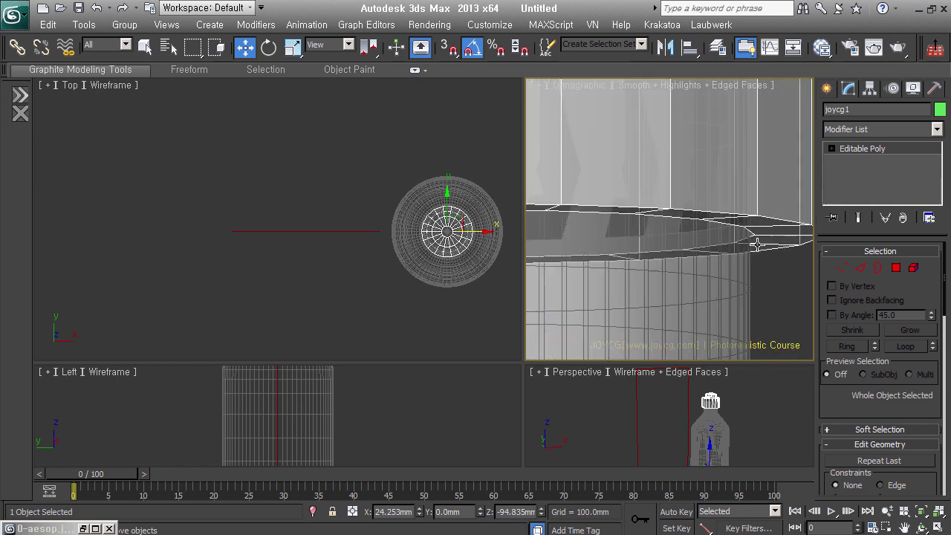
click(877, 267)
scroll(765, 260, down, 3)
click(665, 244)
scroll(662, 240, up, 2)
right_click(663, 241)
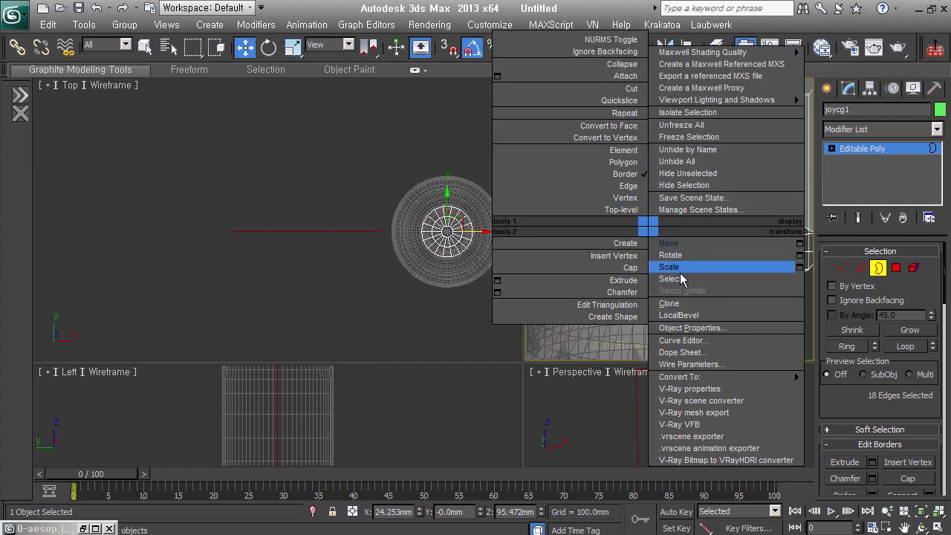
click(669, 252)
drag(653, 263, 659, 262)
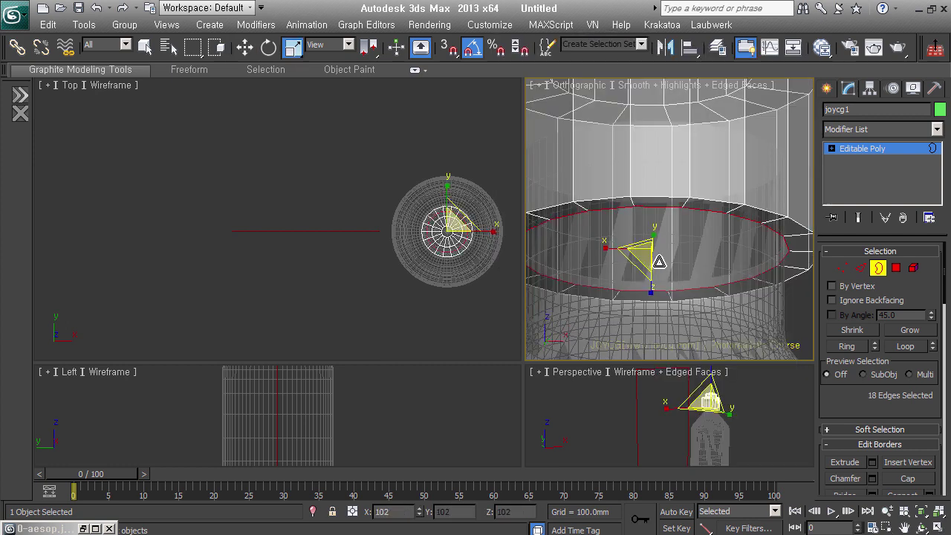
drag(660, 261, 662, 261)
Switch to Edge mode, select the cap rim's edge loop, then clear it
right_click(663, 261)
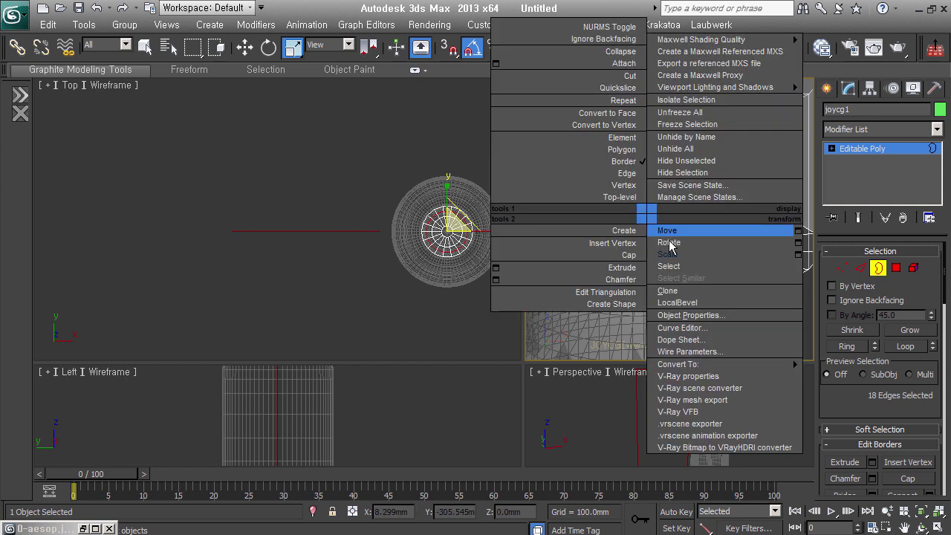
click(733, 230)
mouse_move(732, 230)
alt+middle_down()
mouse_move(697, 269)
mouse_move(689, 265)
mouse_move(724, 295)
alt+middle_up()
click(860, 268)
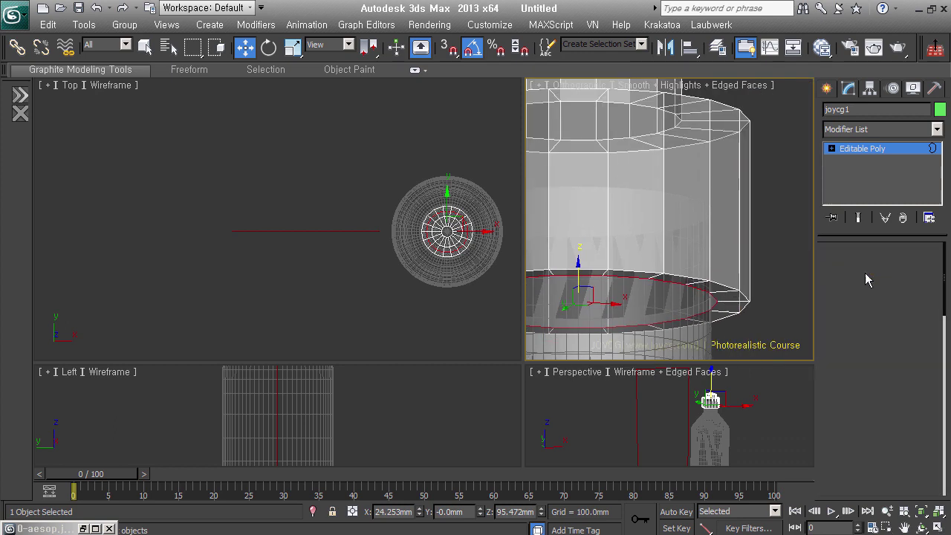
click(735, 297)
double_click(533, 276)
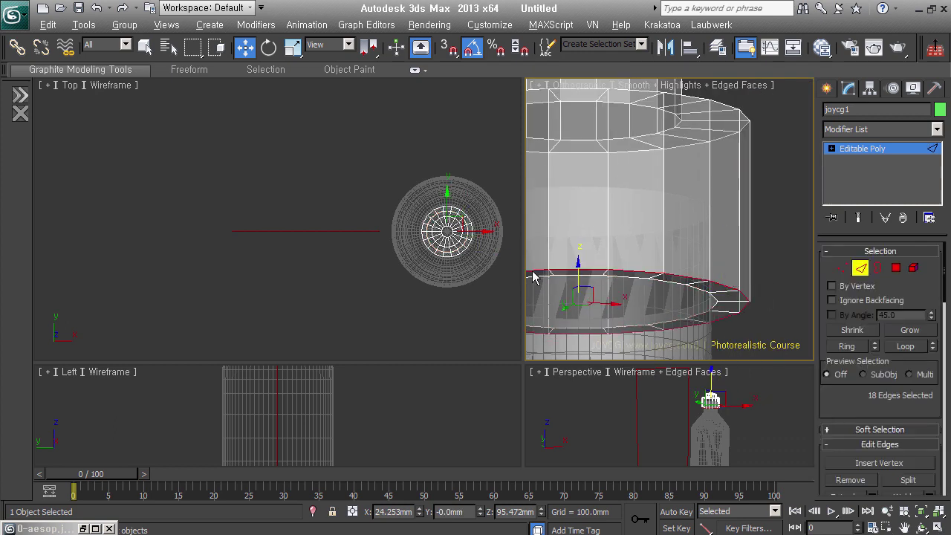
click(770, 315)
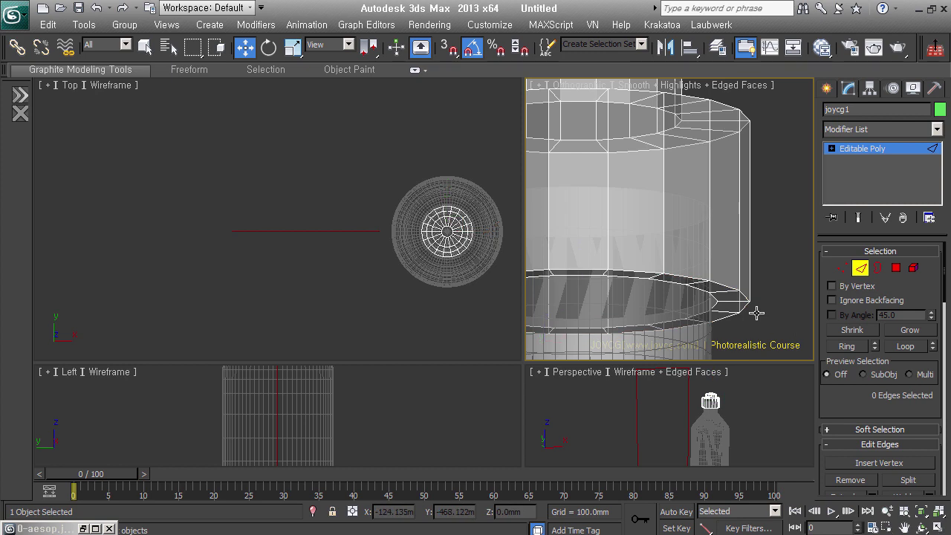
Deselect the cap rim edges, switch to Select and Move, and zoom out on the cap
key(q)
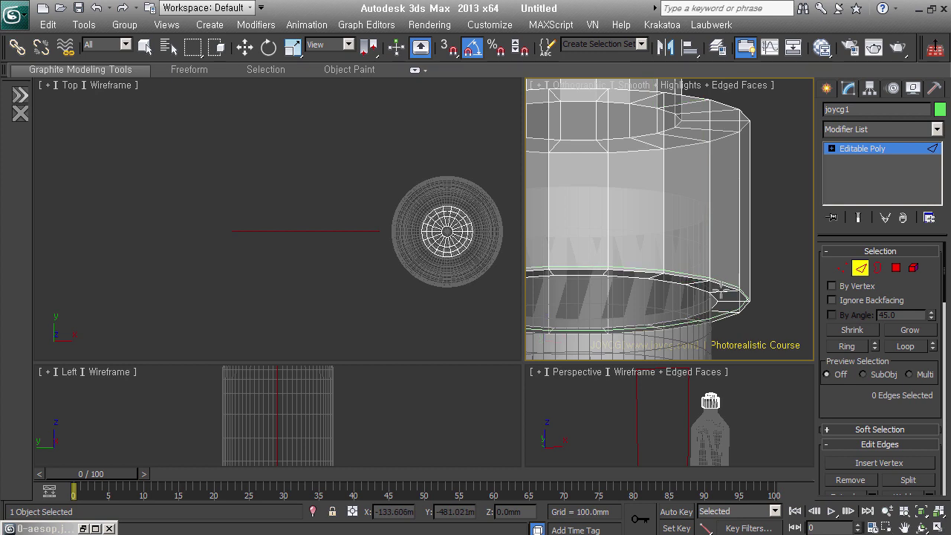
shift+click(720, 291)
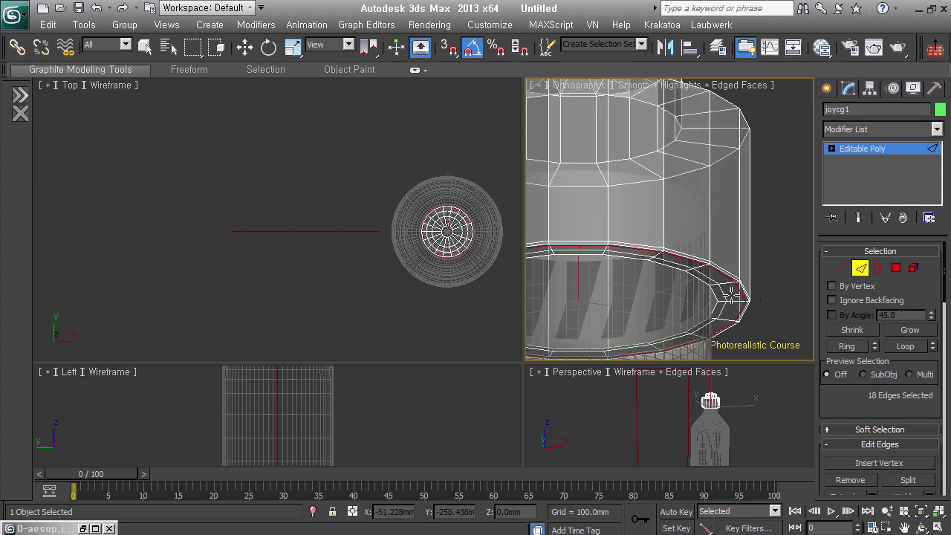
scroll(720, 274, up, 2)
scroll(727, 278, up, 3)
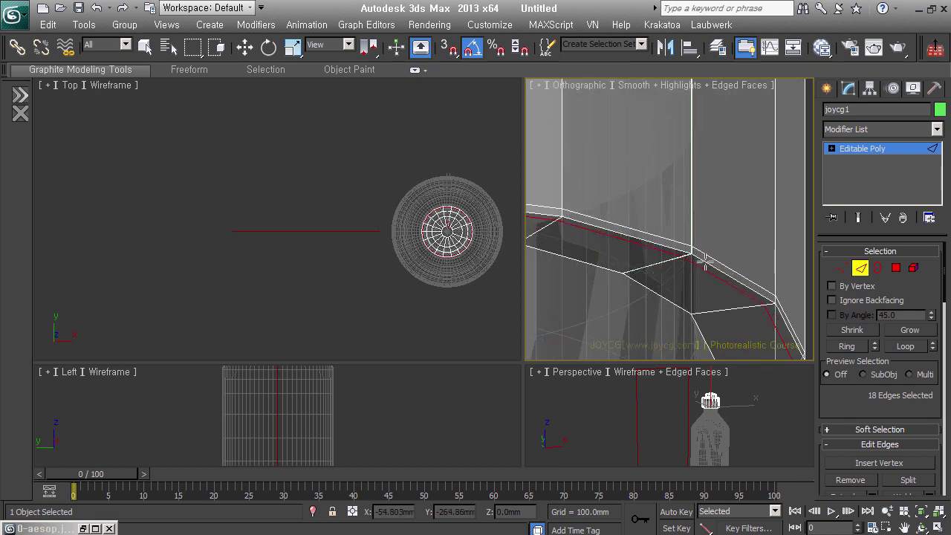
click(722, 288)
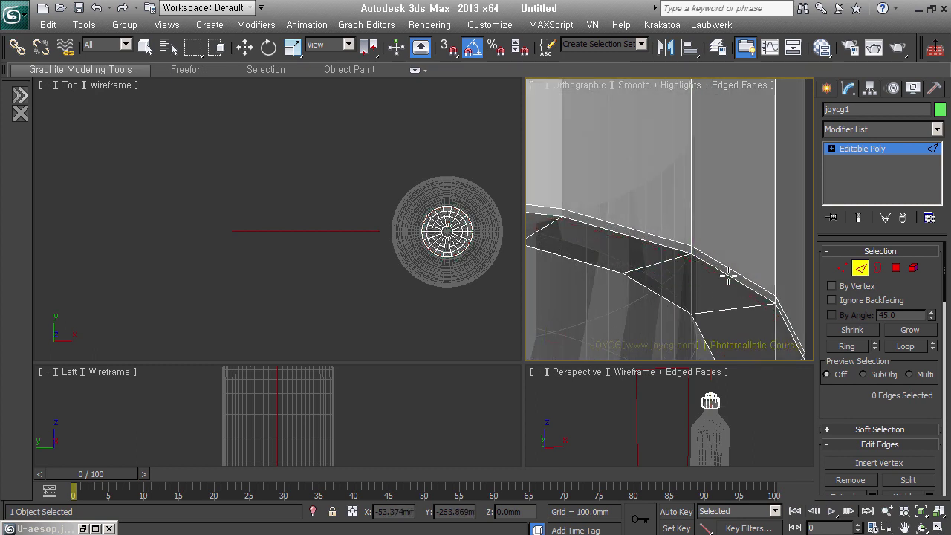
key(w)
scroll(725, 288, down, 3)
scroll(759, 304, down, 3)
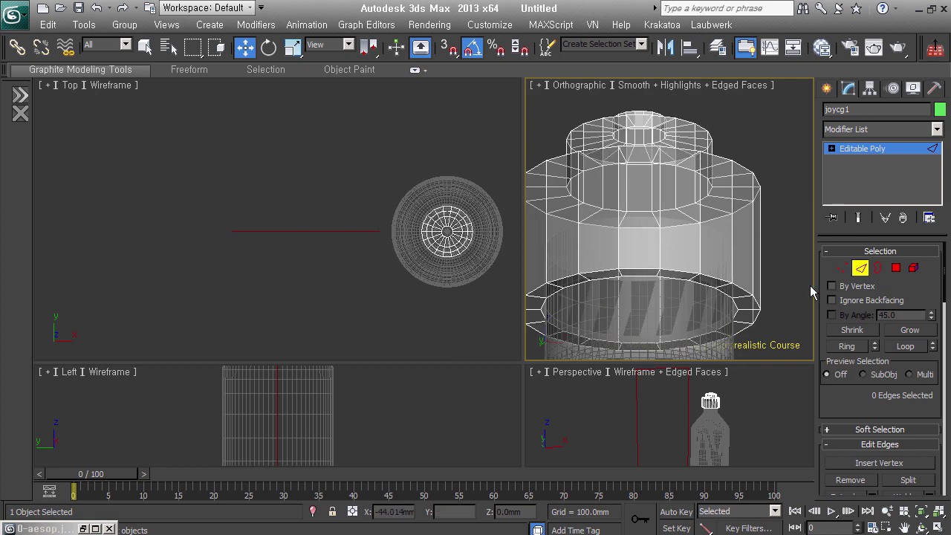
Select edges on the cap's side and extend them into full horizontal loops
alt+middle_drag(768, 239, 750, 303)
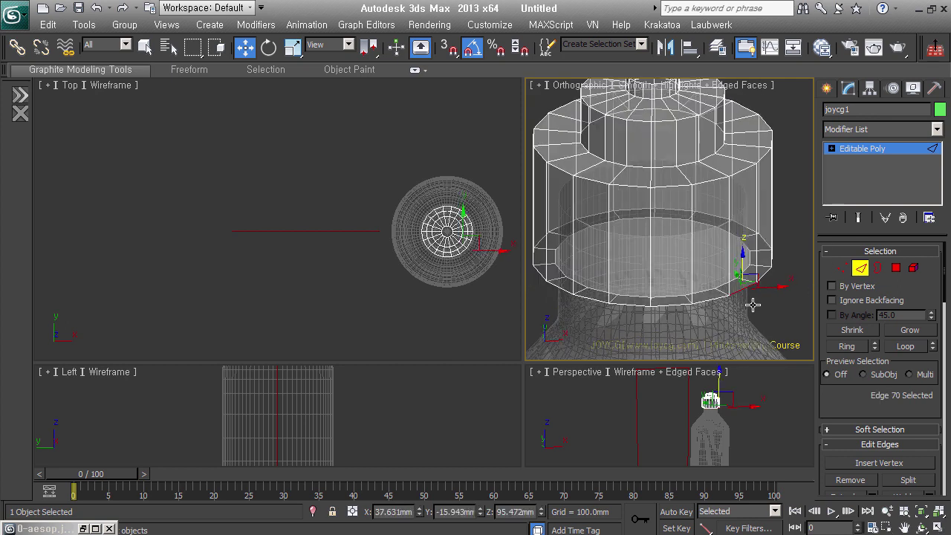
click(747, 177)
ctrl+click(696, 168)
scroll(704, 255, down, 2)
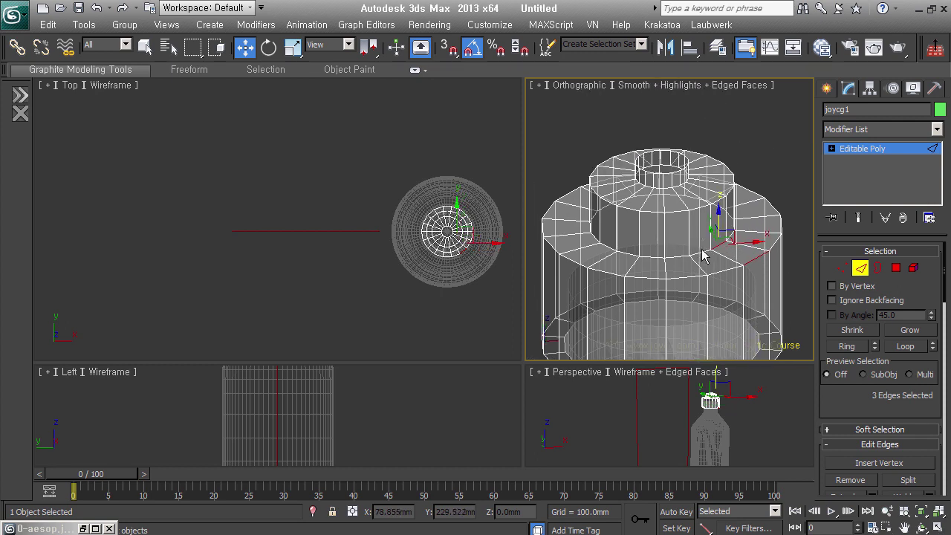
drag(707, 218, 682, 199)
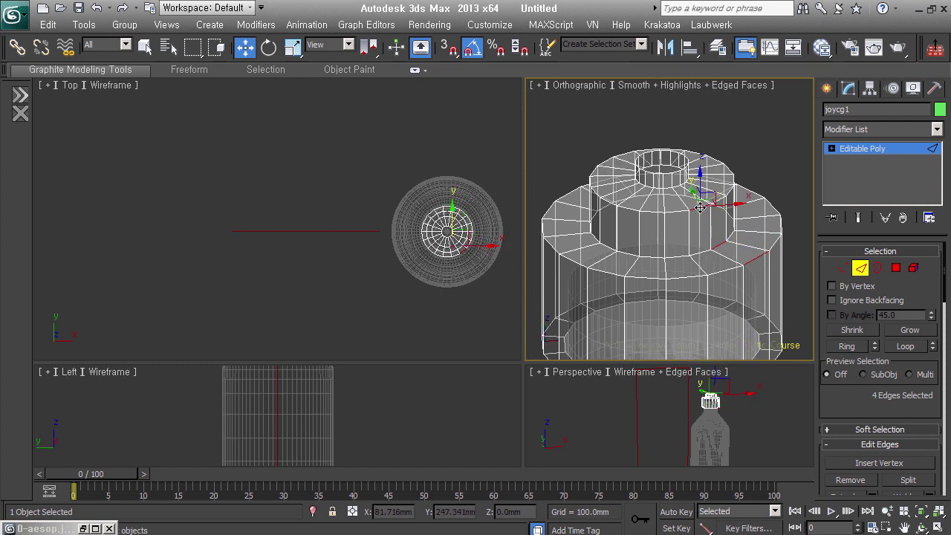
middle_drag(784, 331, 739, 276)
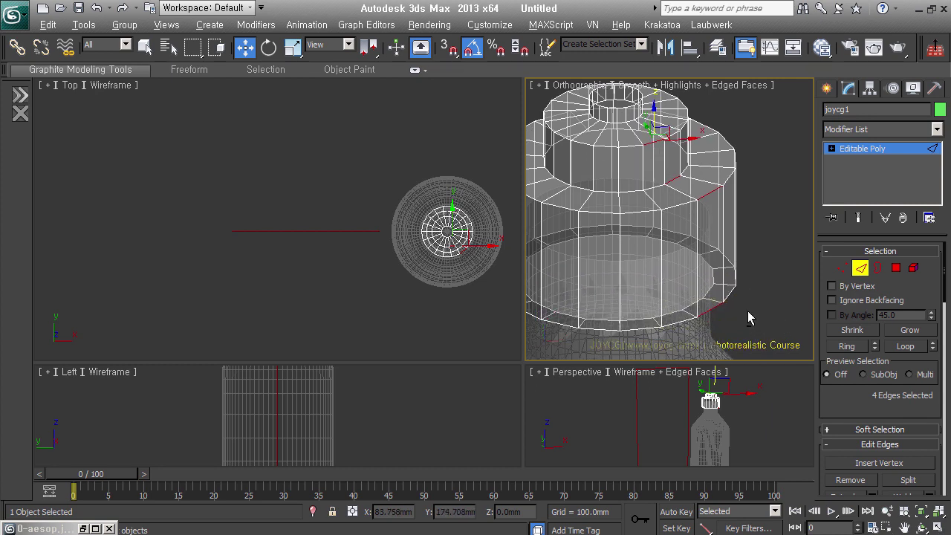
key(alt)
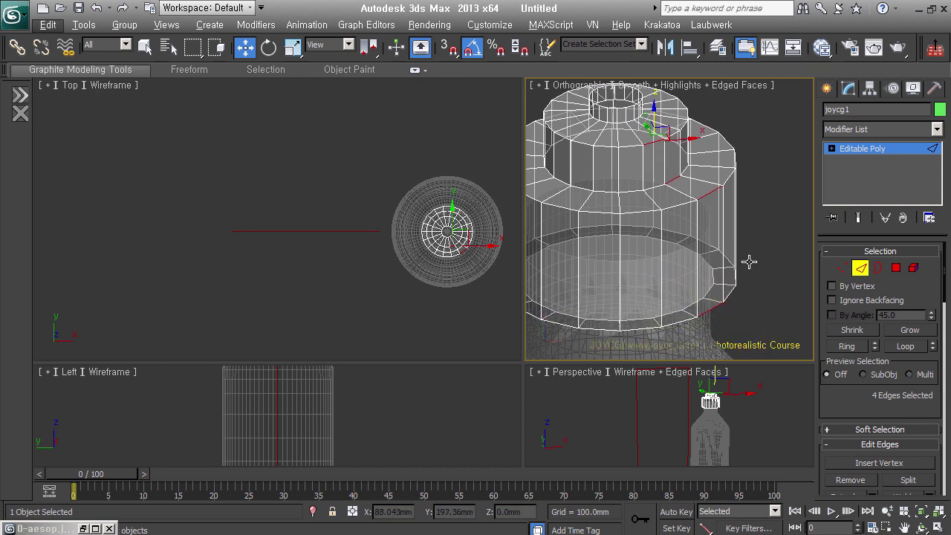
click(910, 351)
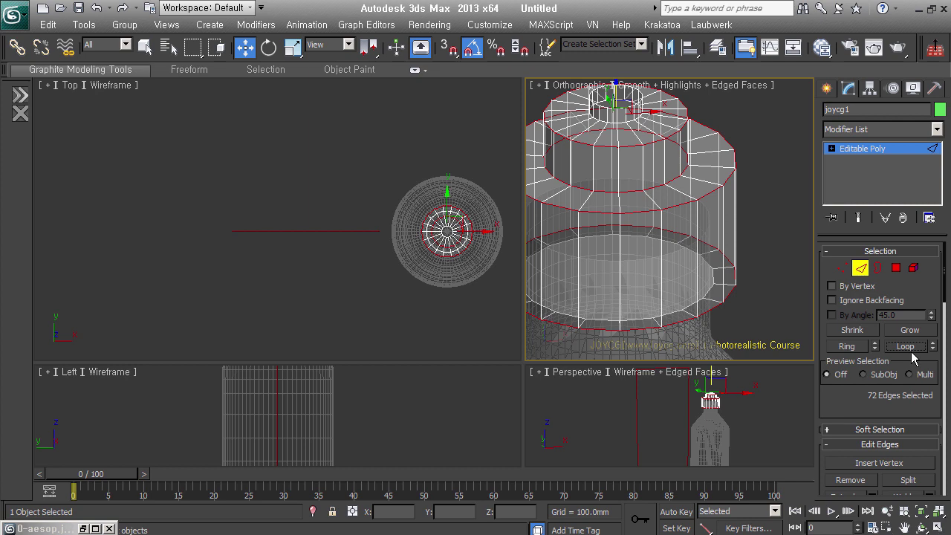
Try a chamfer on the selected edge loops, then undo it
middle_drag(694, 321, 744, 313)
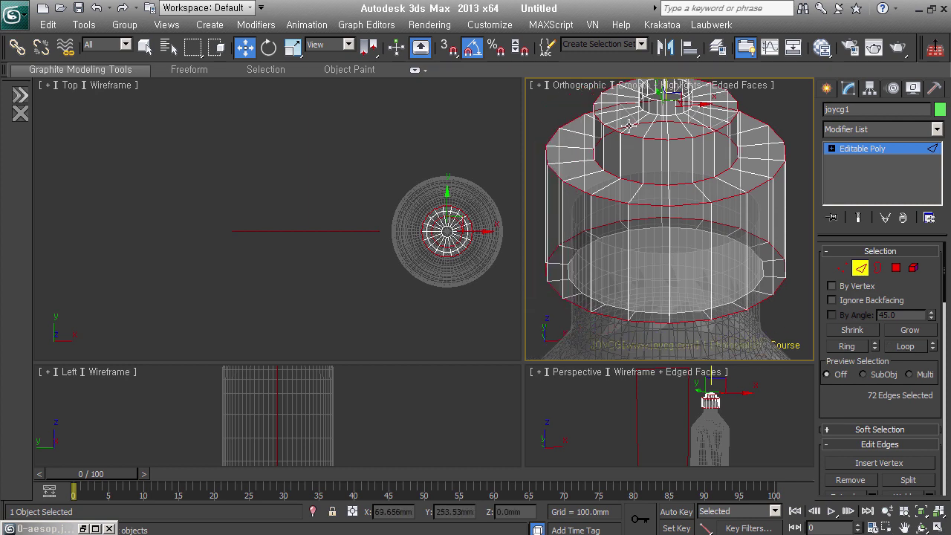
scroll(735, 230, up, 2)
scroll(709, 239, up, 2)
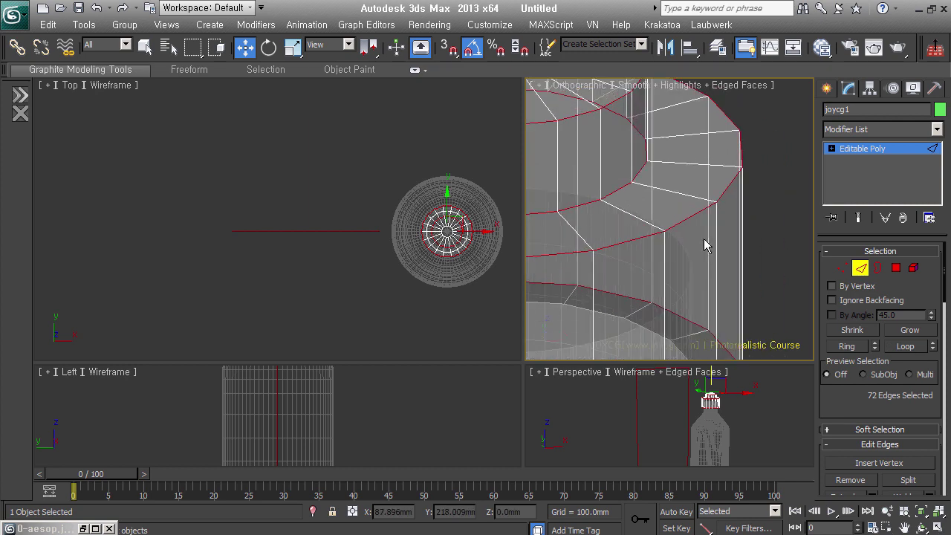
right_click(709, 197)
click(698, 288)
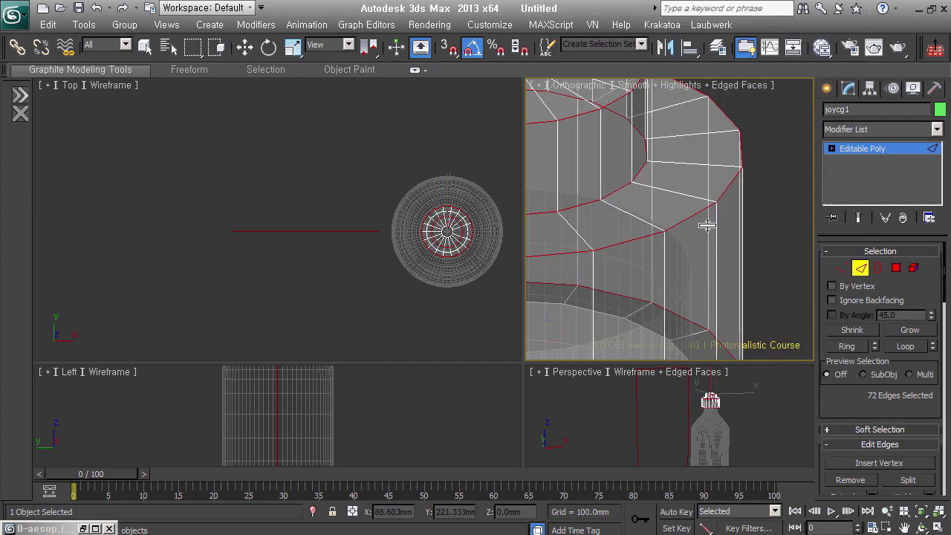
drag(707, 226, 707, 221)
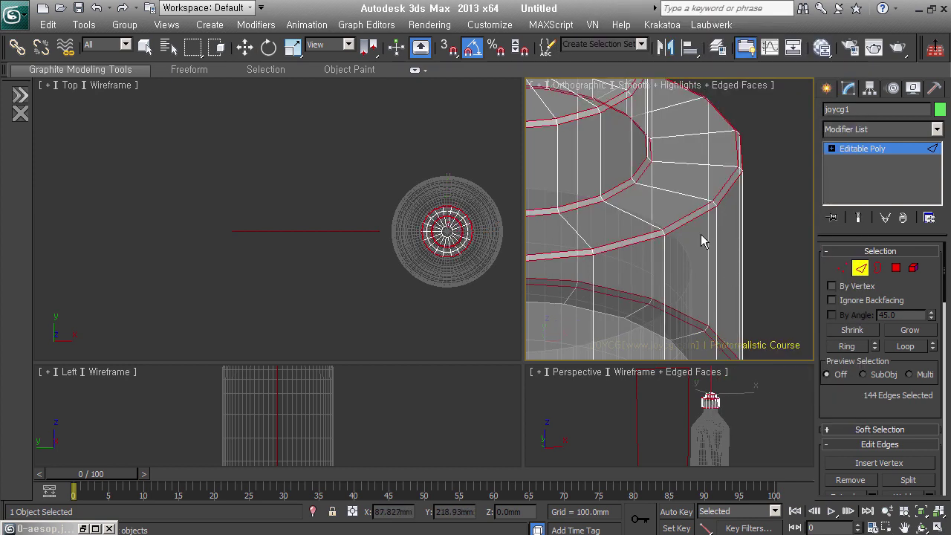
key(ctrl+z)
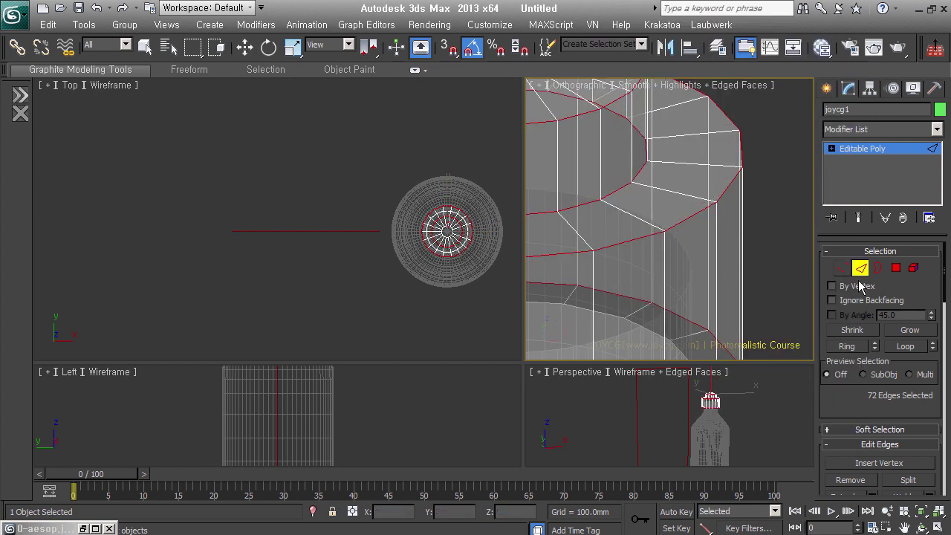
Add TurboSmooth to the cap and edit its Editable Poly with Show End Result on
key(2)
key(alt+s)
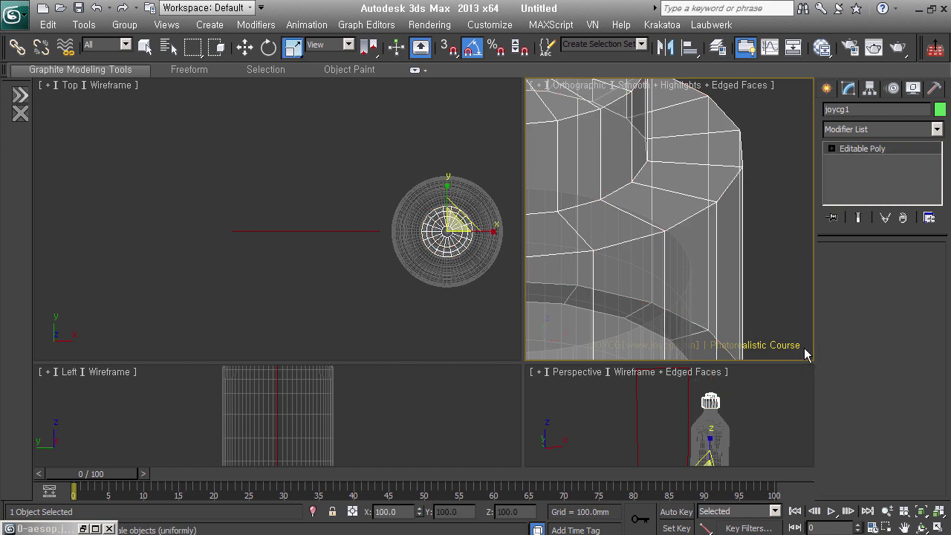
click(901, 217)
key(ctrl+t)
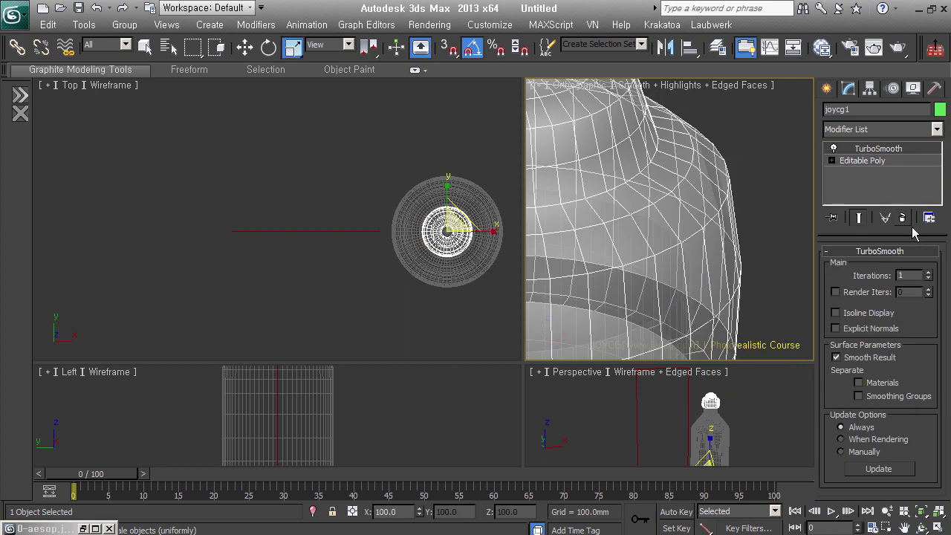
scroll(691, 187, down, 3)
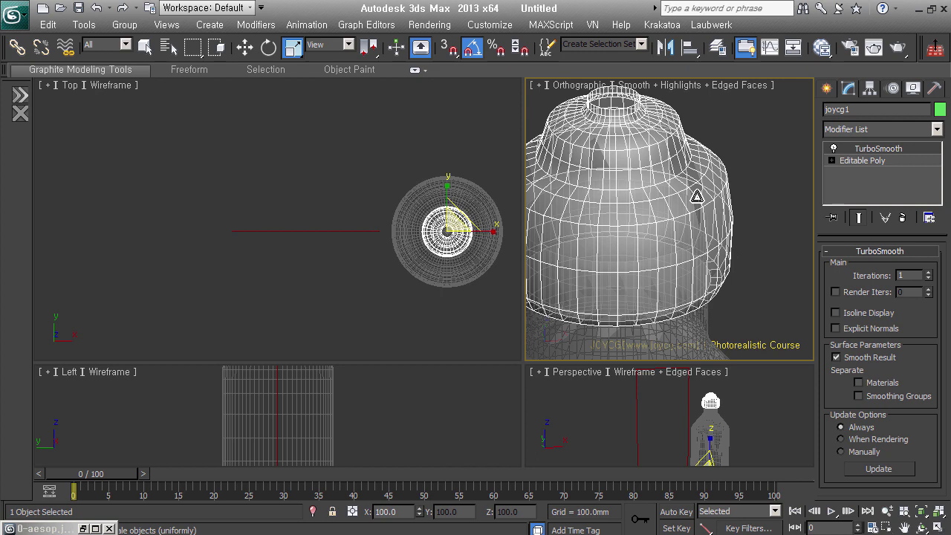
click(882, 161)
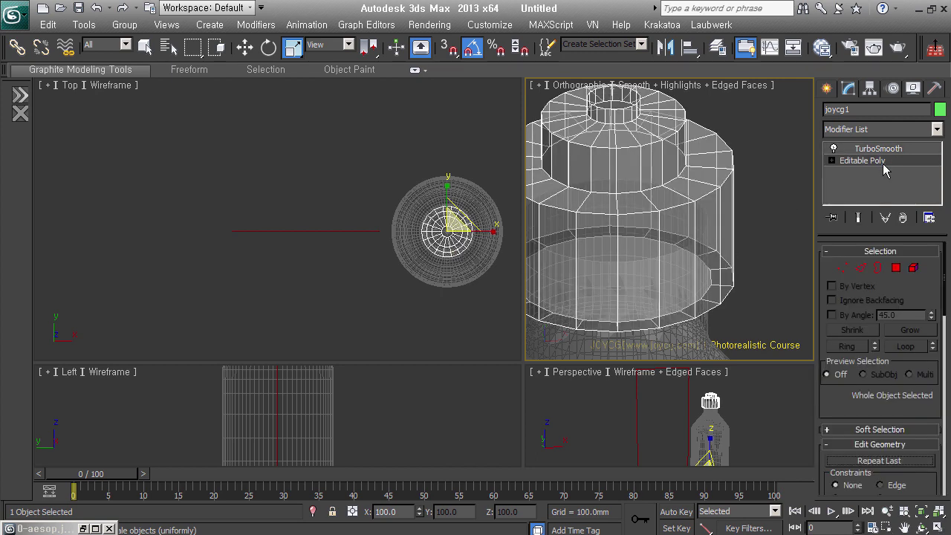
click(863, 224)
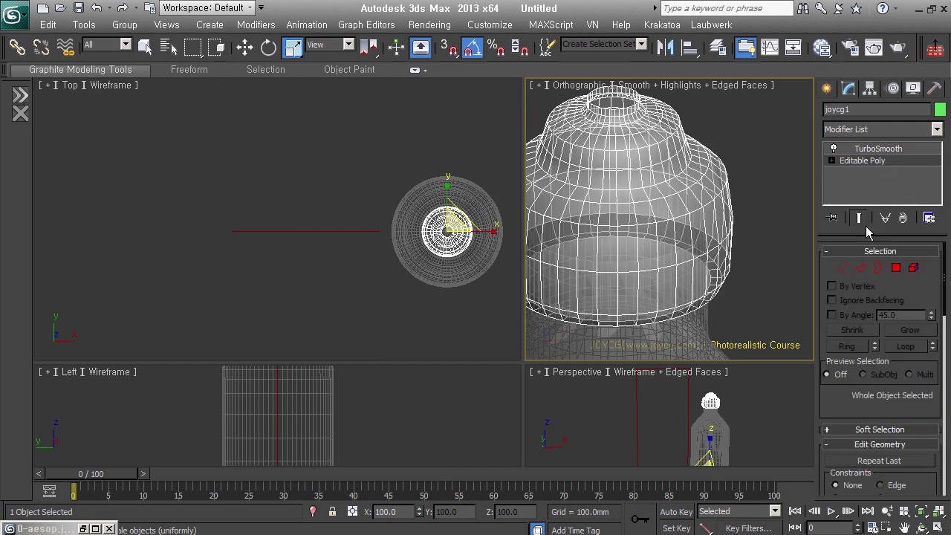
In Edge mode, chamfer the selected cap loops once more and undo it
click(862, 270)
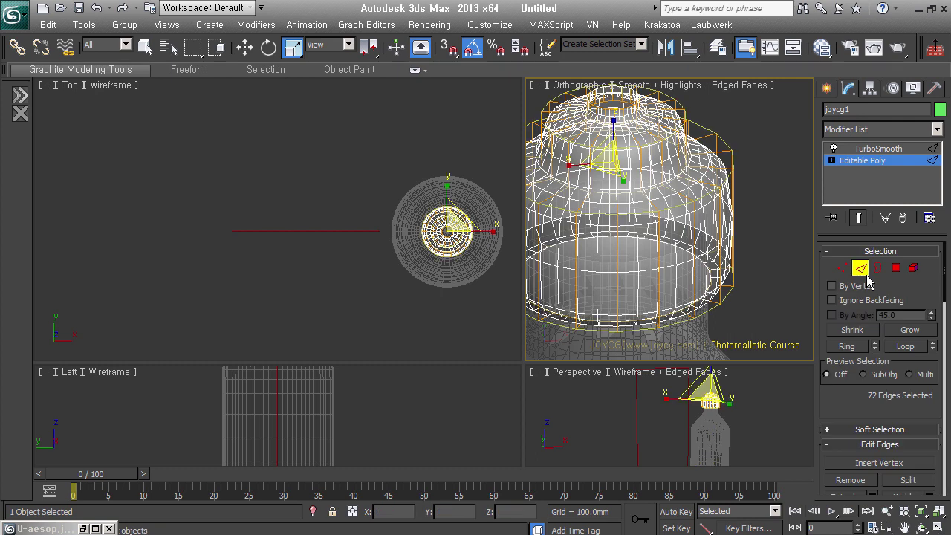
mouse_move(774, 173)
alt+middle_down()
mouse_move(777, 187)
mouse_move(755, 181)
mouse_move(747, 165)
alt+middle_up()
right_click(739, 211)
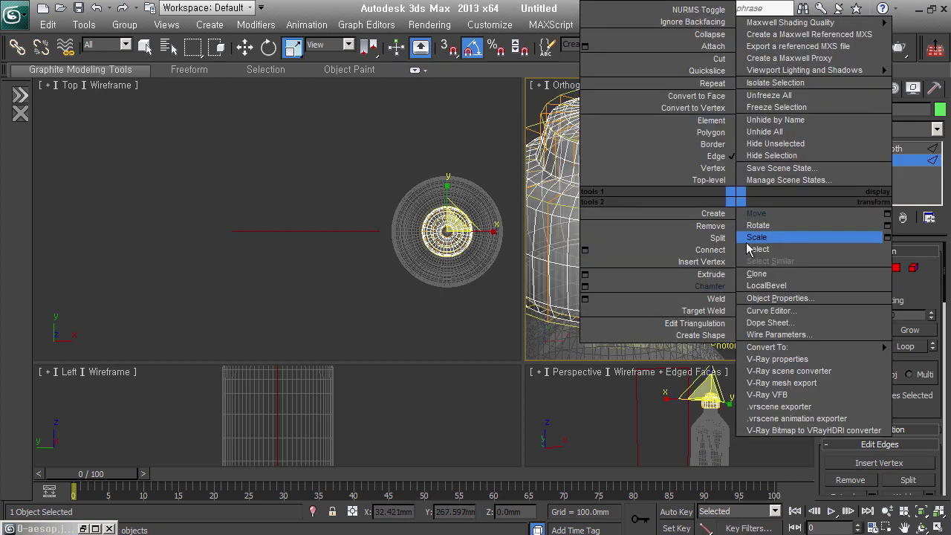
click(728, 287)
scroll(743, 181, up, 2)
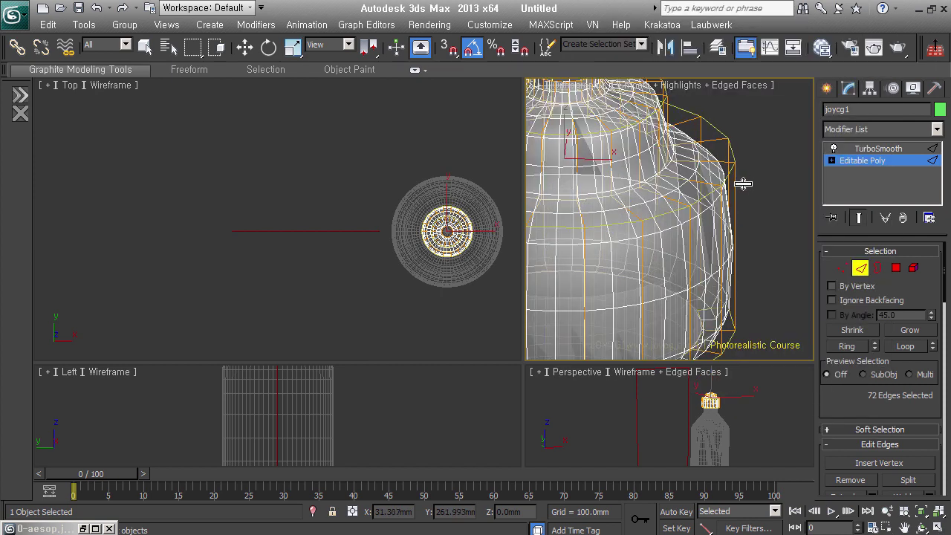
drag(743, 186, 745, 183)
alt+middle_drag(745, 184, 757, 222)
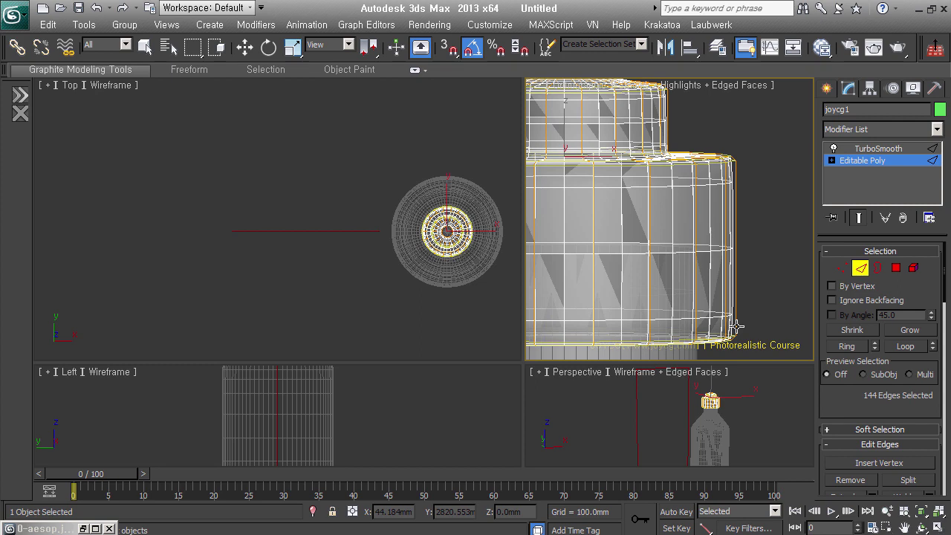
key(ctrl+z)
Orbit down onto the cap and bring up the edge quad menu
alt+middle_drag(750, 198, 745, 235)
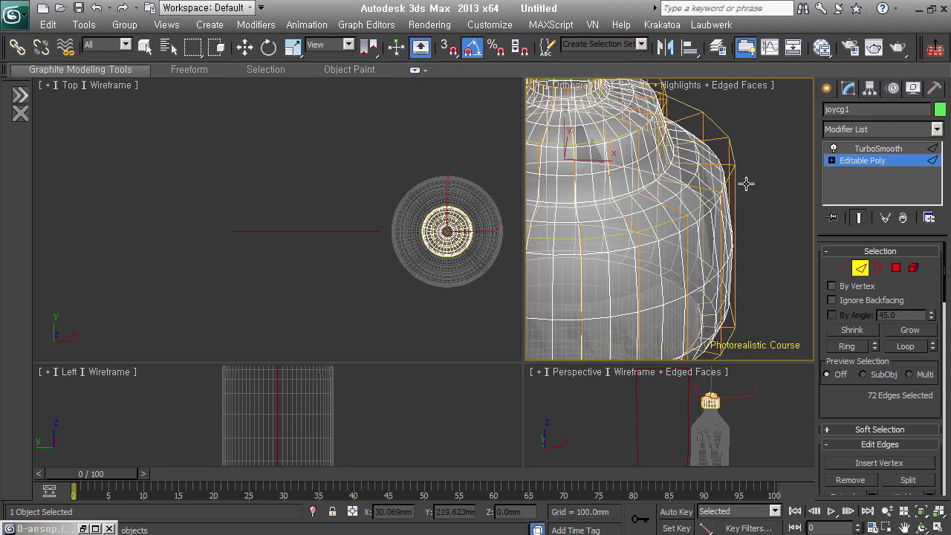
scroll(745, 175, up, 2)
scroll(745, 175, up, 2)
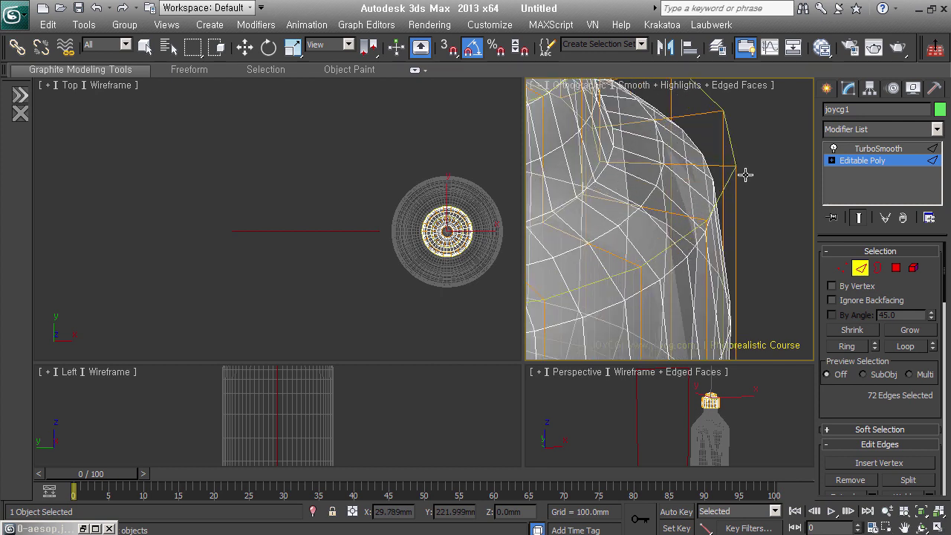
right_click(748, 182)
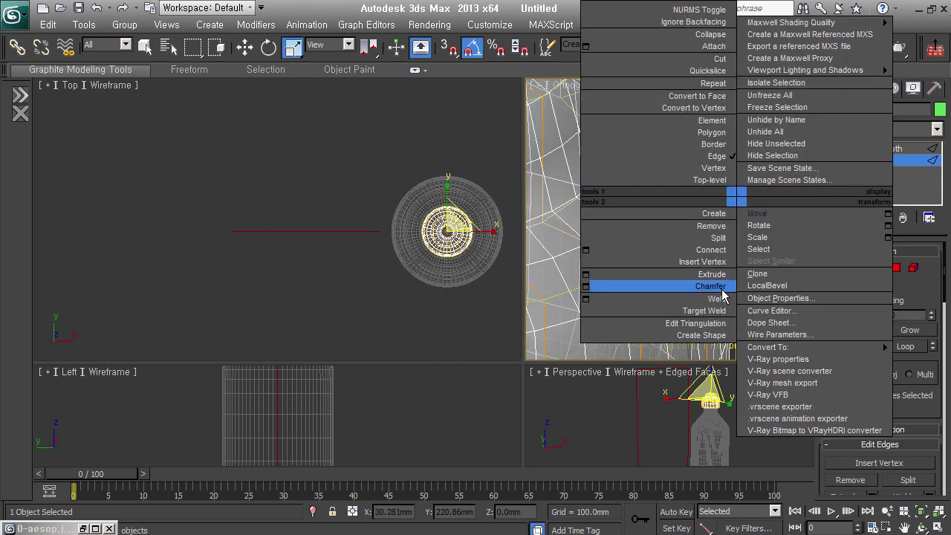
Extrude the selected cap edge loops with Height 0 and Width 0.648 mm
click(593, 281)
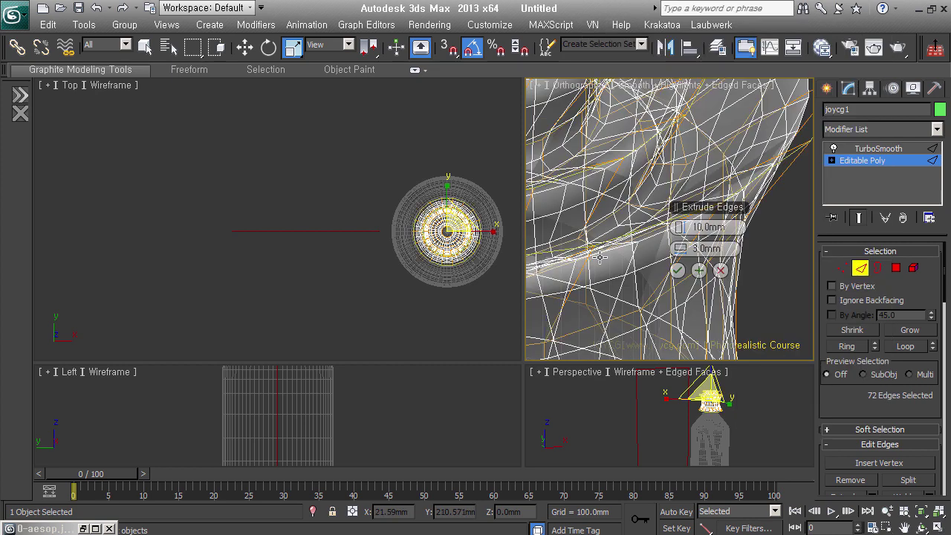
scroll(641, 270, down, 2)
scroll(652, 270, down, 2)
scroll(690, 238, down, 2)
scroll(720, 189, down, 2)
mouse_move(713, 201)
alt+middle_down()
mouse_move(662, 256)
mouse_move(622, 245)
mouse_move(620, 281)
alt+middle_up()
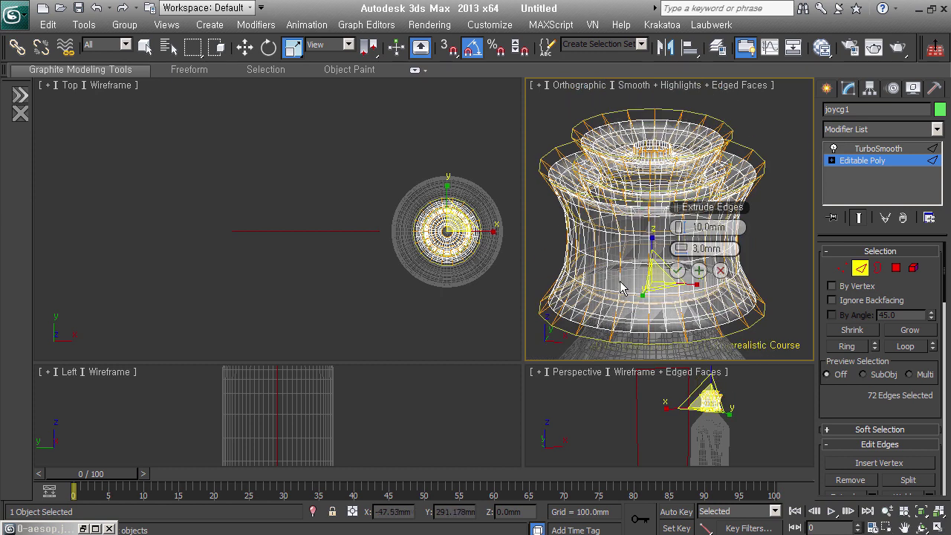
right_click(689, 239)
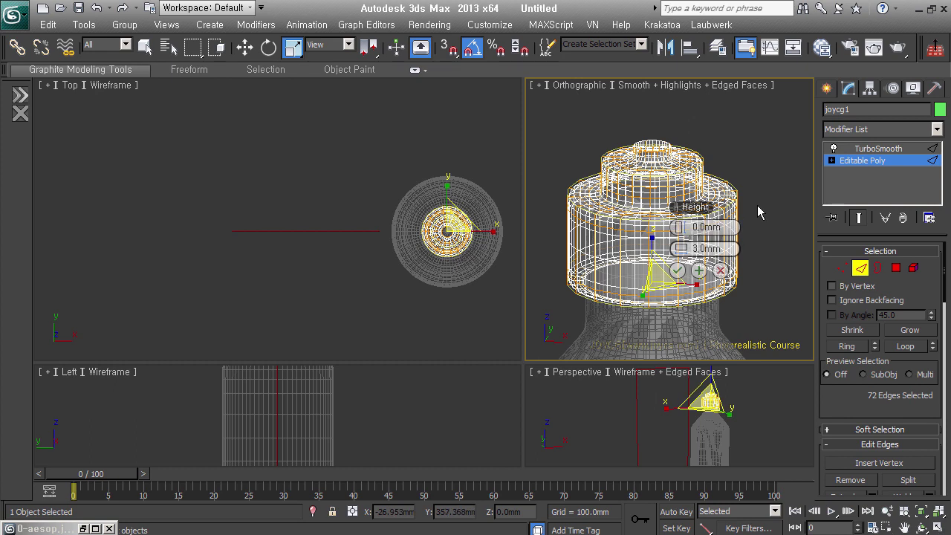
middle_drag(759, 203, 749, 192)
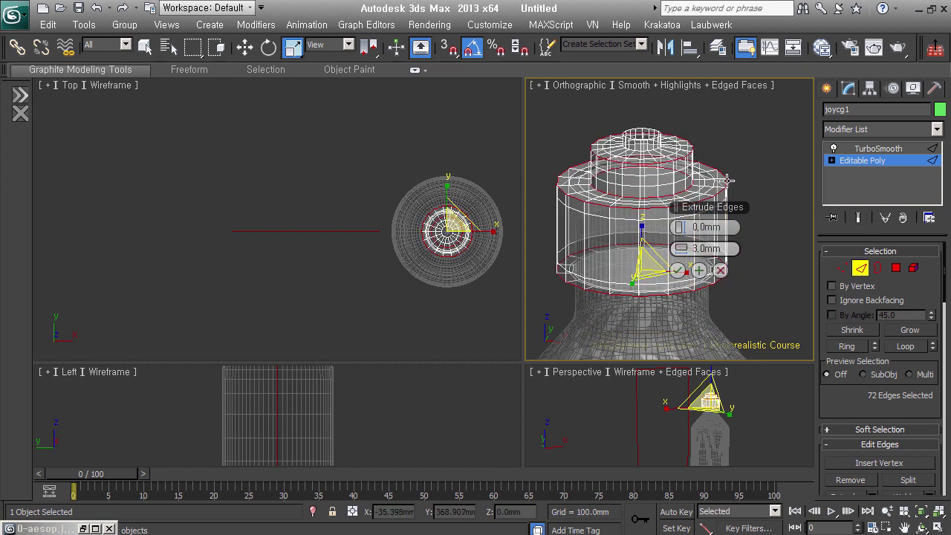
scroll(726, 182, up, 5)
drag(724, 208, 753, 120)
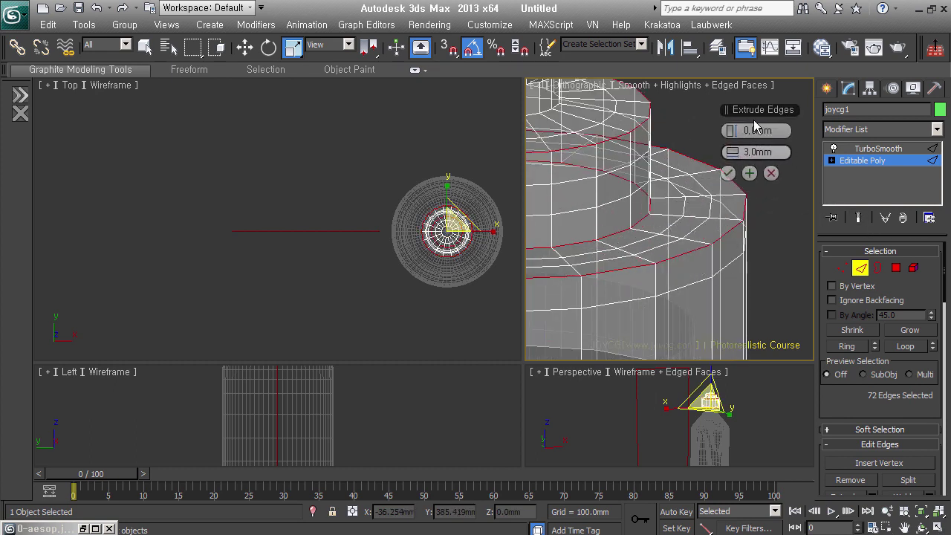
right_click(749, 158)
drag(755, 156, 756, 159)
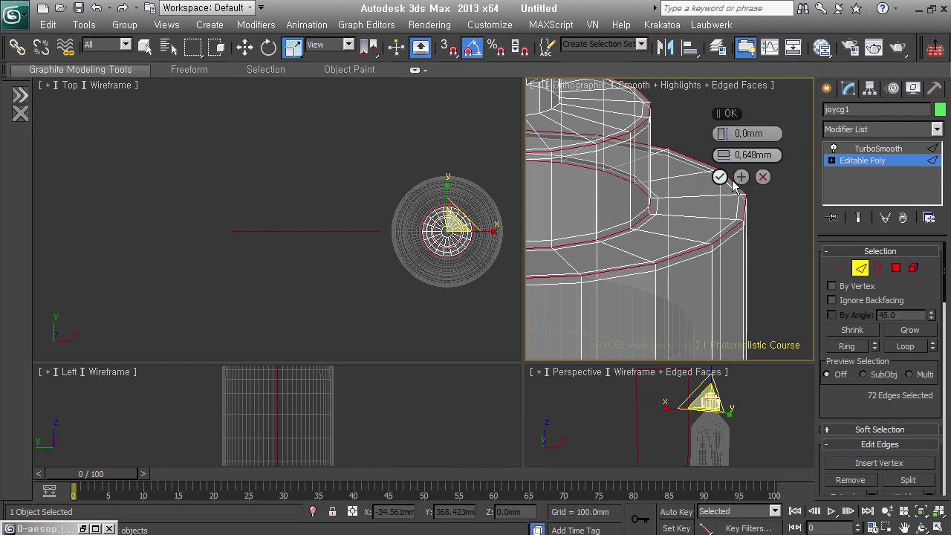
click(719, 177)
click(877, 160)
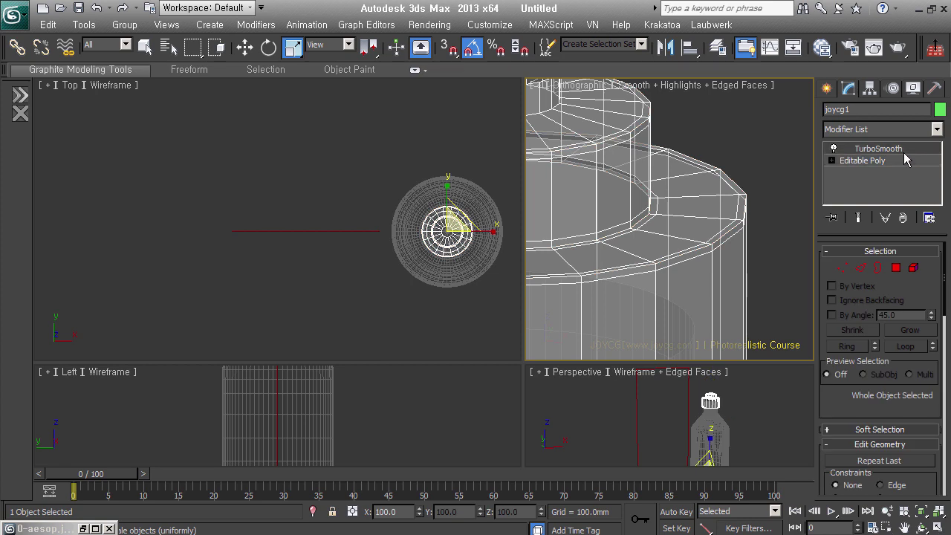
Drop from TurboSmooth to the pump head's Editable Poly and select an edge on its top rim
click(903, 151)
scroll(724, 267, down, 2)
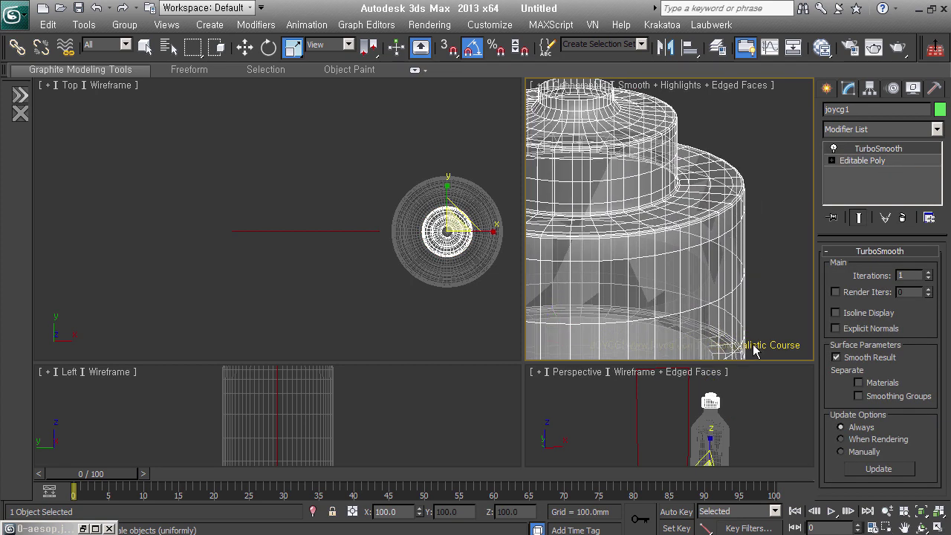
mouse_move(750, 335)
alt+middle_down()
mouse_move(709, 251)
mouse_move(693, 179)
mouse_move(677, 184)
mouse_move(749, 206)
alt+middle_up()
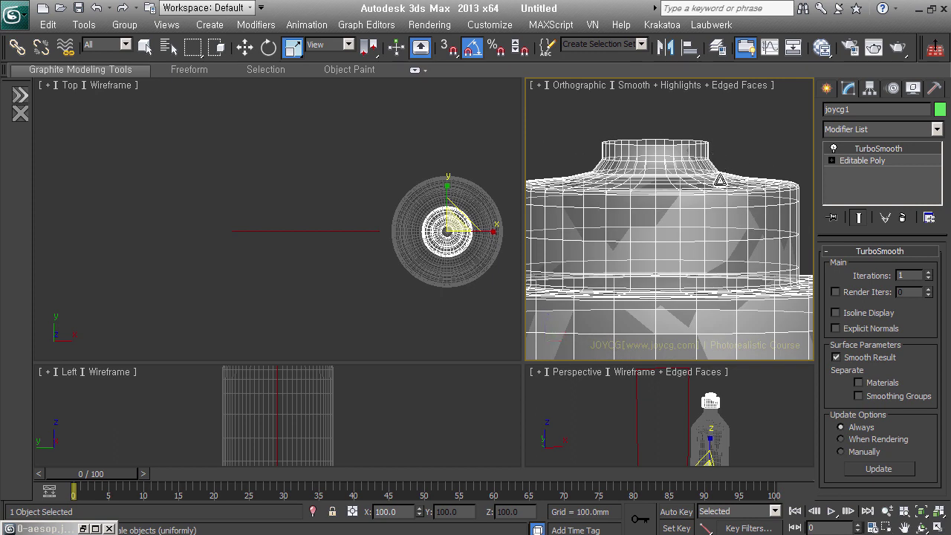
click(885, 170)
alt+middle_drag(747, 191, 743, 210)
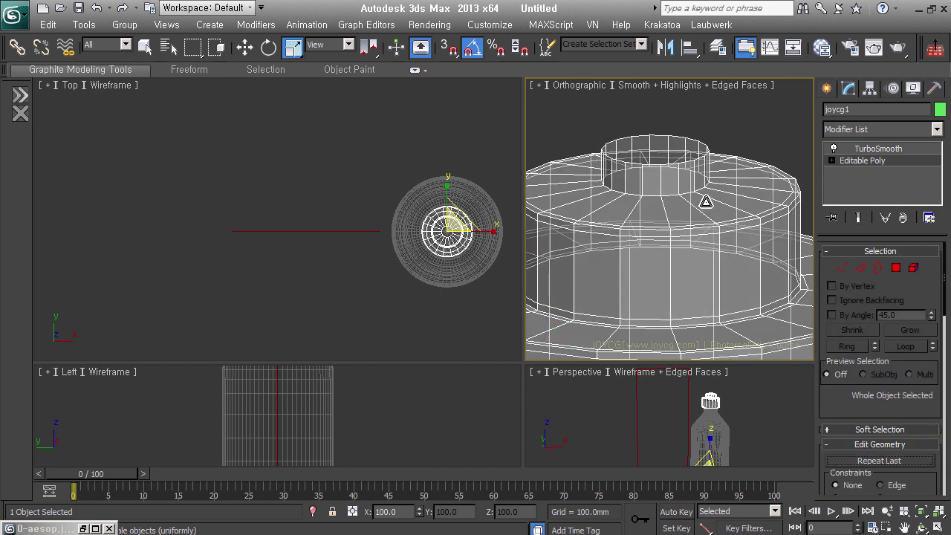
click(859, 268)
click(698, 204)
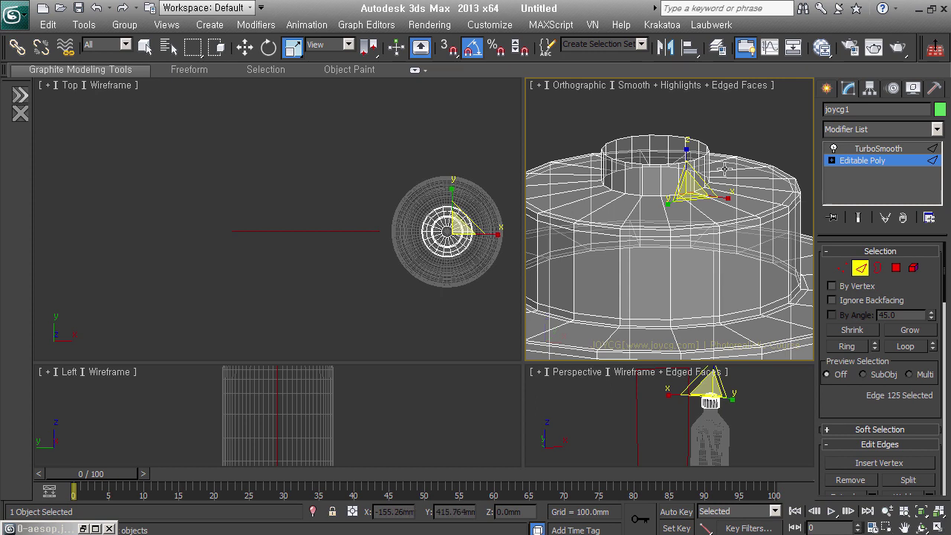
Loop the rim edge and chamfer it about 4.8 mm with three segments
key(alt+l)
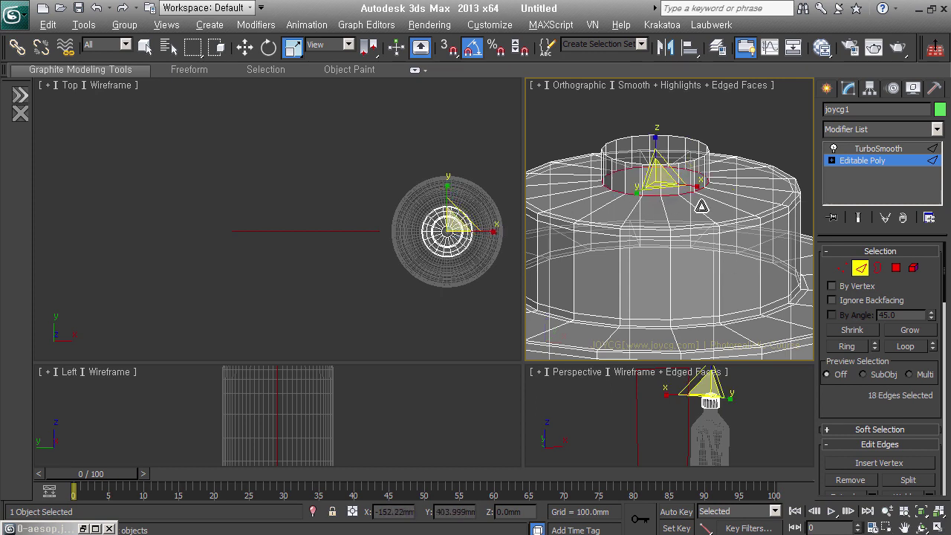
right_click(722, 182)
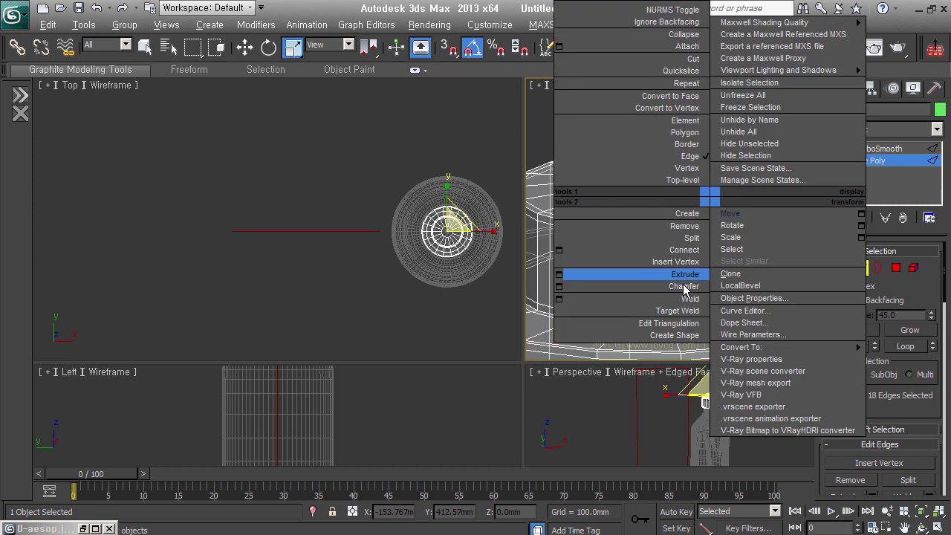
click(610, 290)
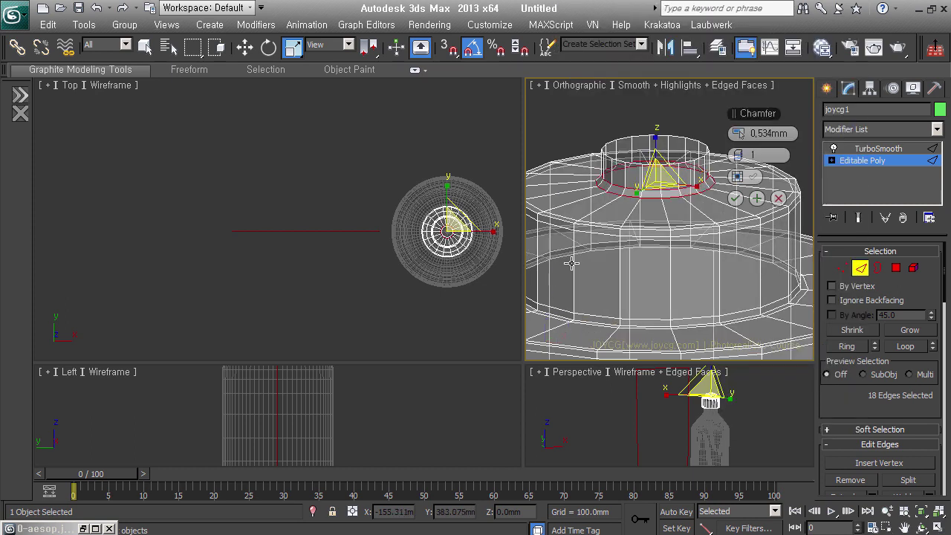
mouse_move(797, 130)
mouse_down()
mouse_move(824, 136)
mouse_move(733, 120)
mouse_move(806, 133)
mouse_move(710, 194)
mouse_up()
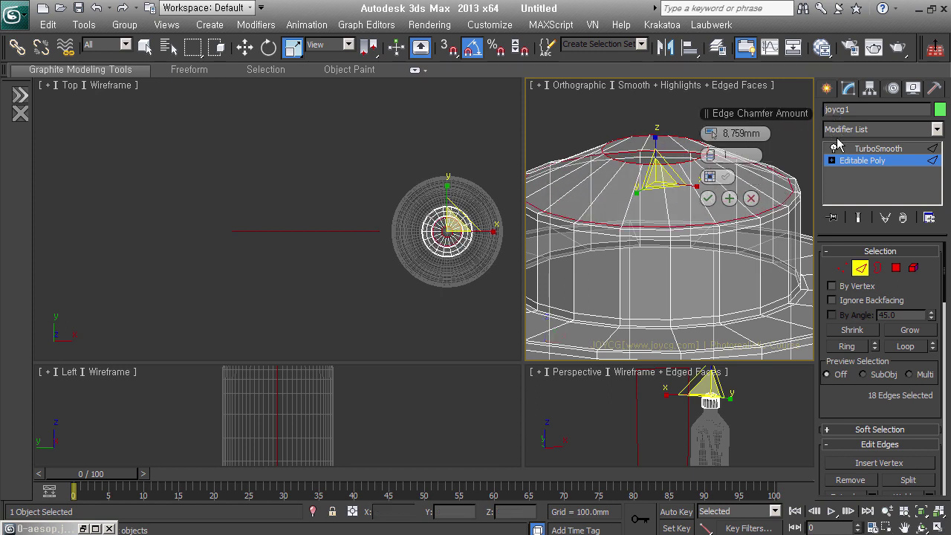
mouse_move(758, 154)
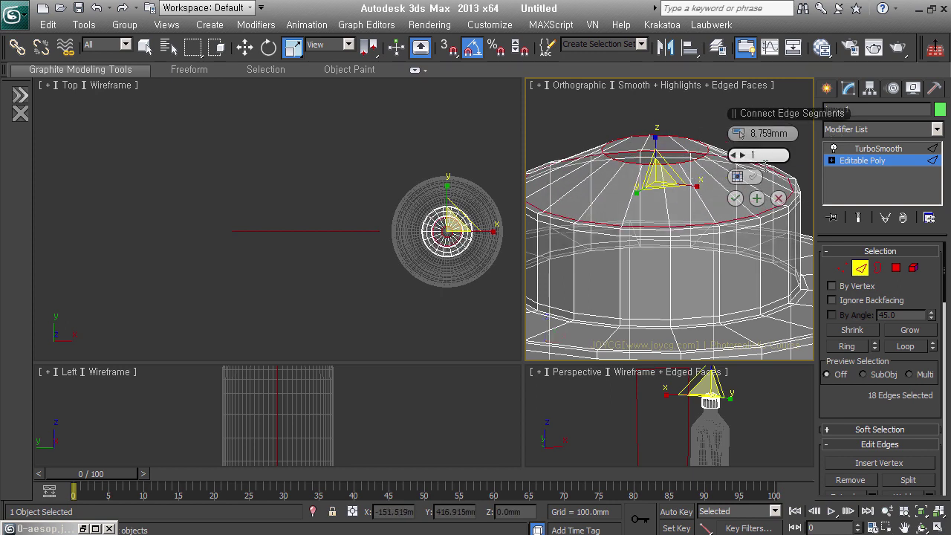
drag(750, 156, 755, 153)
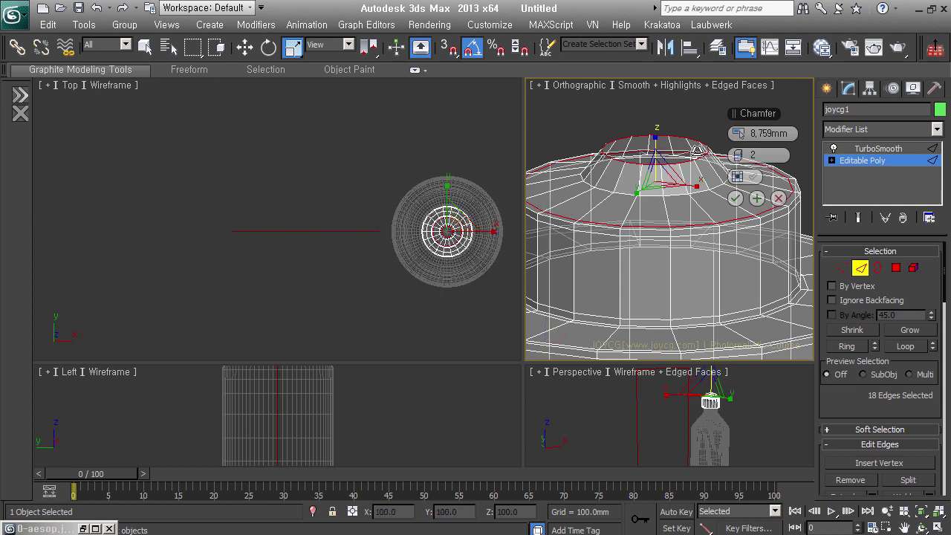
key(ctrl+shift+e)
key(ctrl+shift+c)
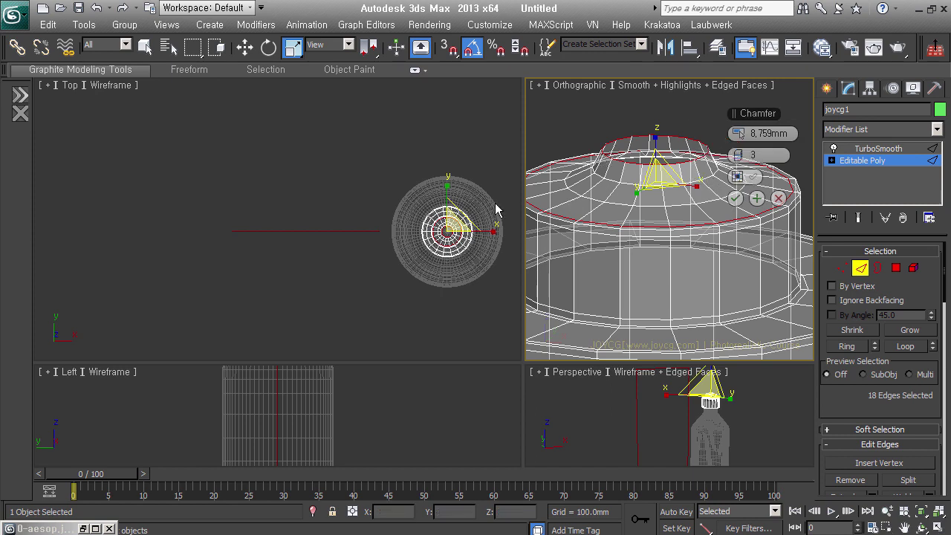
click(734, 198)
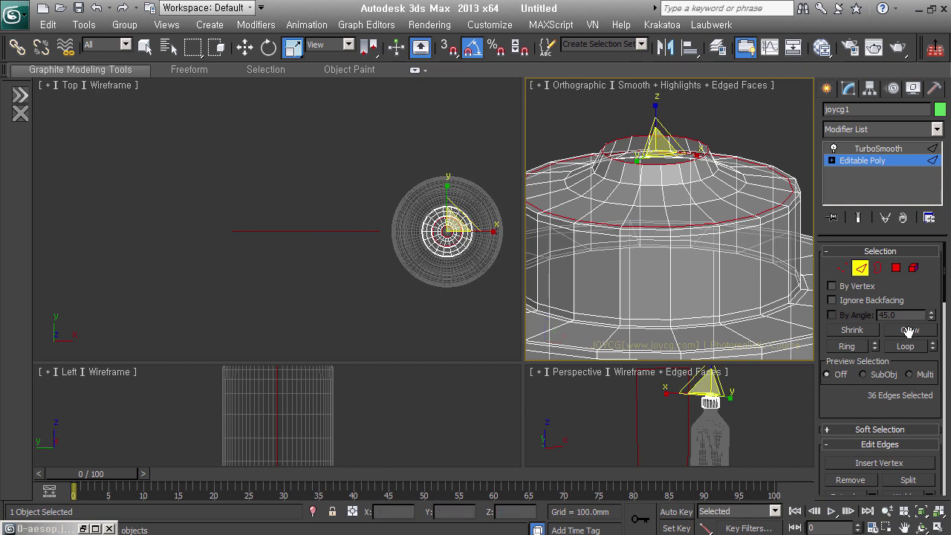
Remove the extra selected edge loops around the pump head's hole
scroll(865, 334, down, 3)
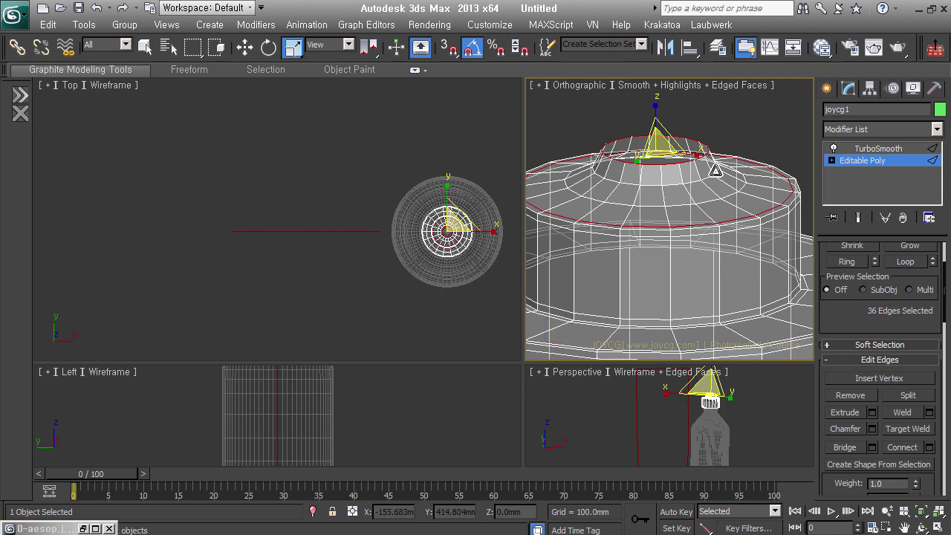
scroll(880, 355, down, 2)
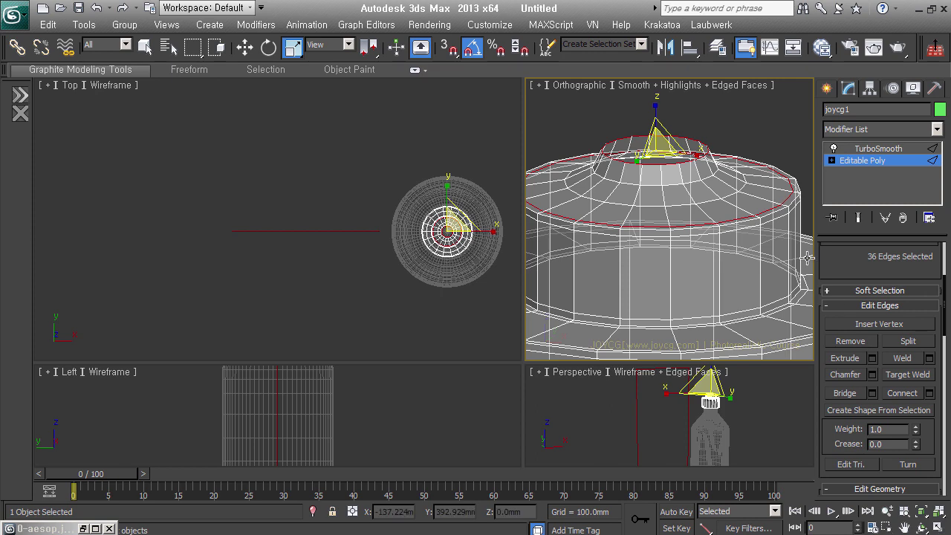
click(870, 348)
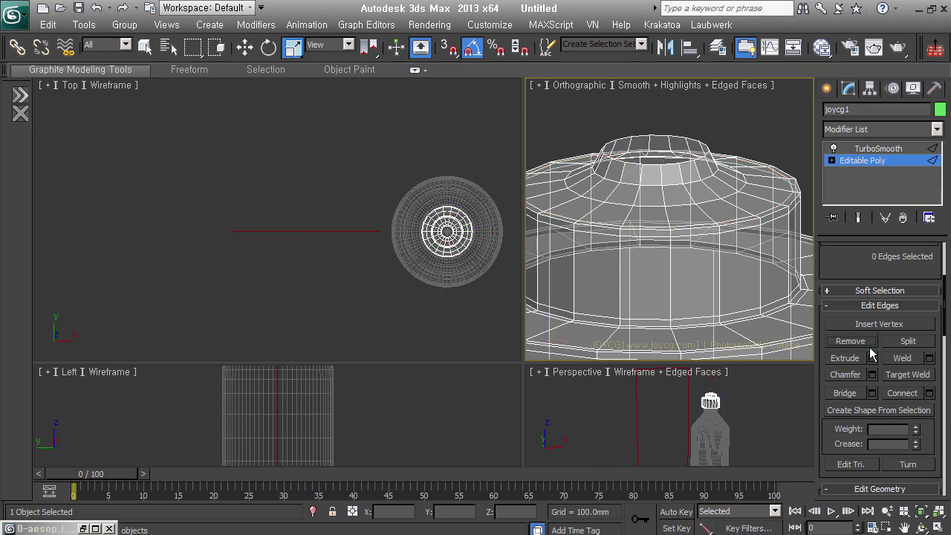
Turn the pump head's TurboSmooth view back on and select both bottle body and pump head
click(910, 174)
click(912, 150)
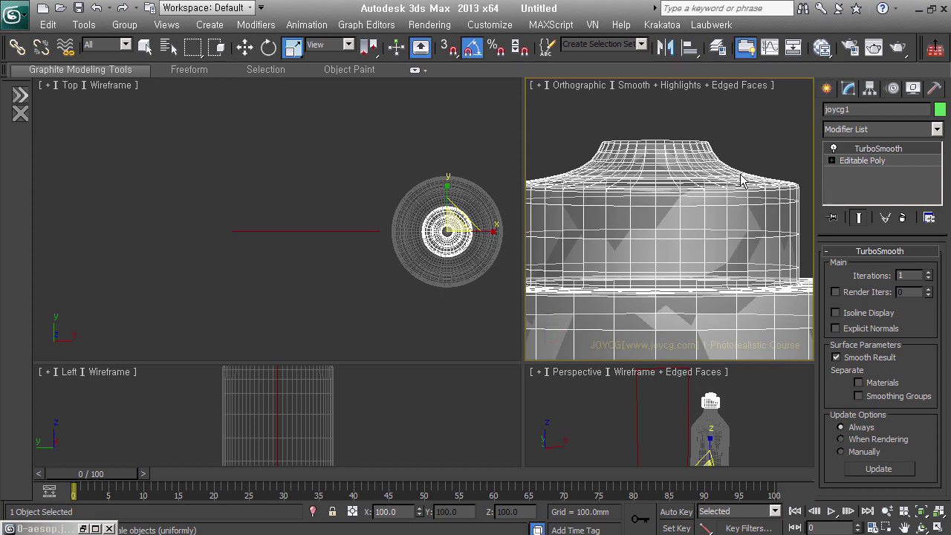
scroll(771, 210, down, 2)
scroll(691, 193, down, 3)
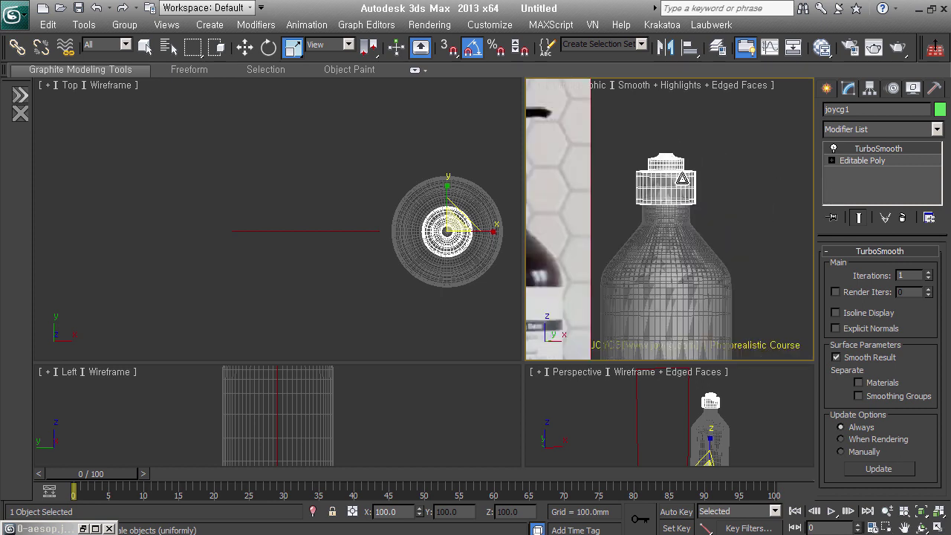
middle_drag(699, 210, 736, 171)
click(725, 218)
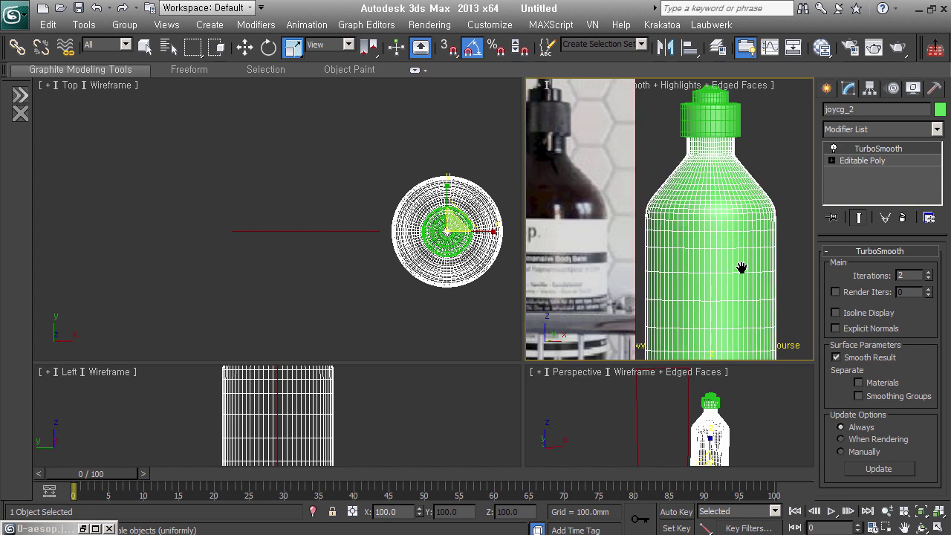
scroll(741, 270, down, 2)
click(786, 198)
key(ctrl+a)
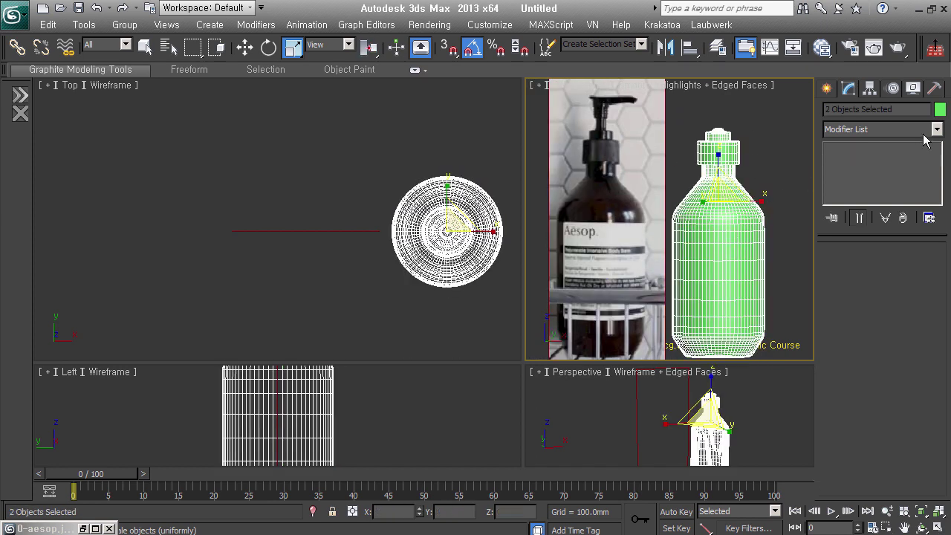
Give the bottle and pump head a grey custom object colour and turn off edged faces with F4
click(940, 110)
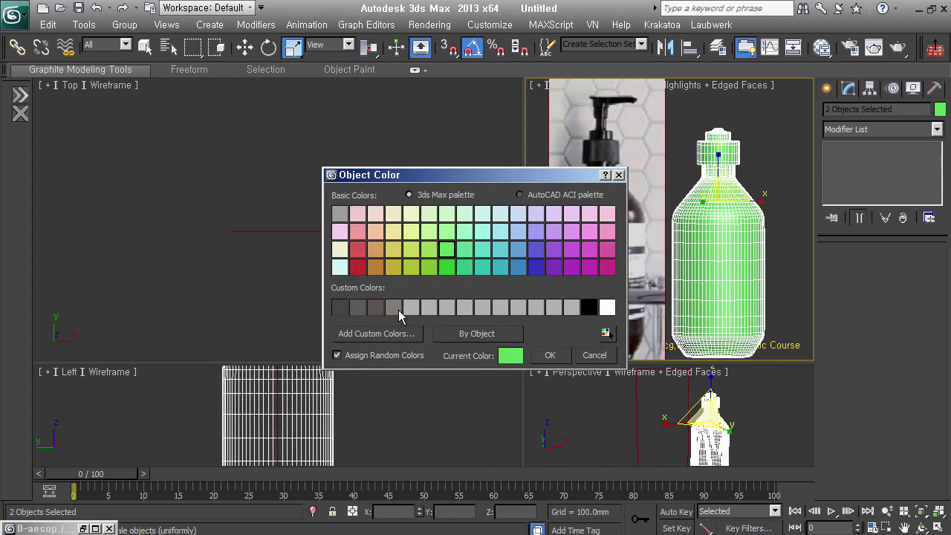
click(367, 311)
click(549, 355)
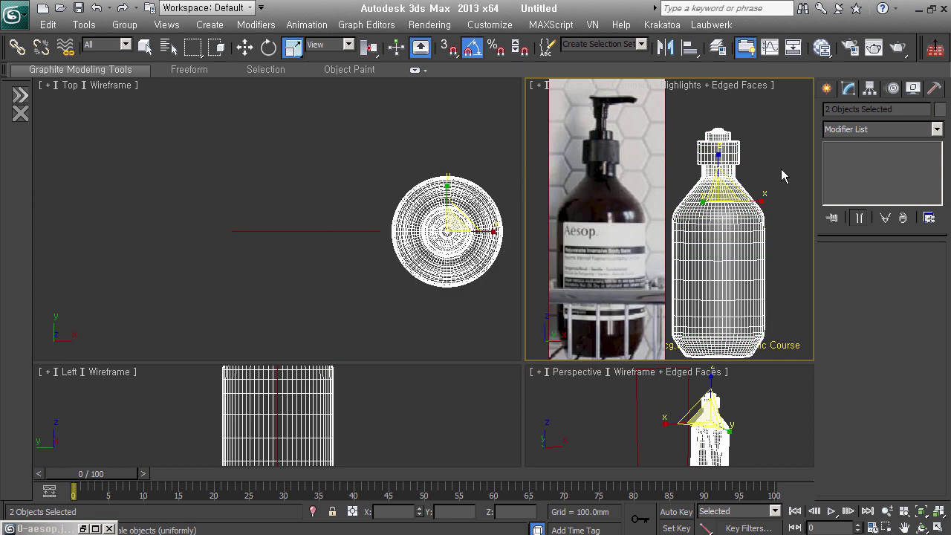
key(F4)
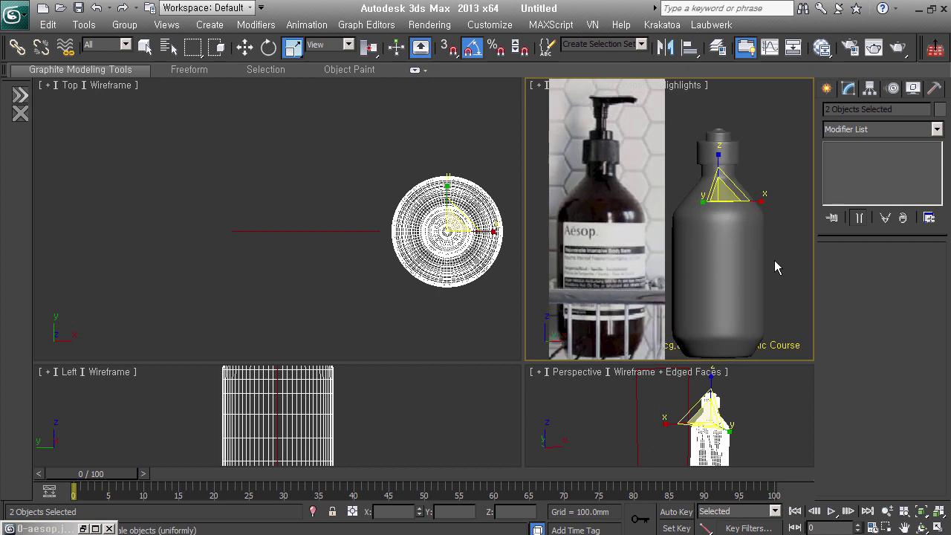
alt+middle_drag(774, 260, 696, 169)
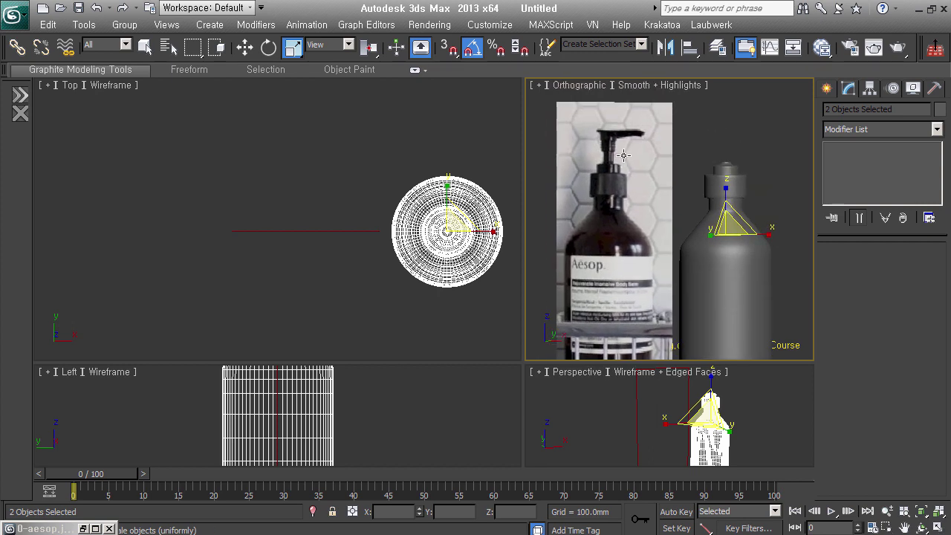
scroll(635, 155, up, 3)
Select the pump head on its own, show its wire edges, and add an Edit Poly modifier above TurboSmooth
middle_drag(653, 147, 687, 220)
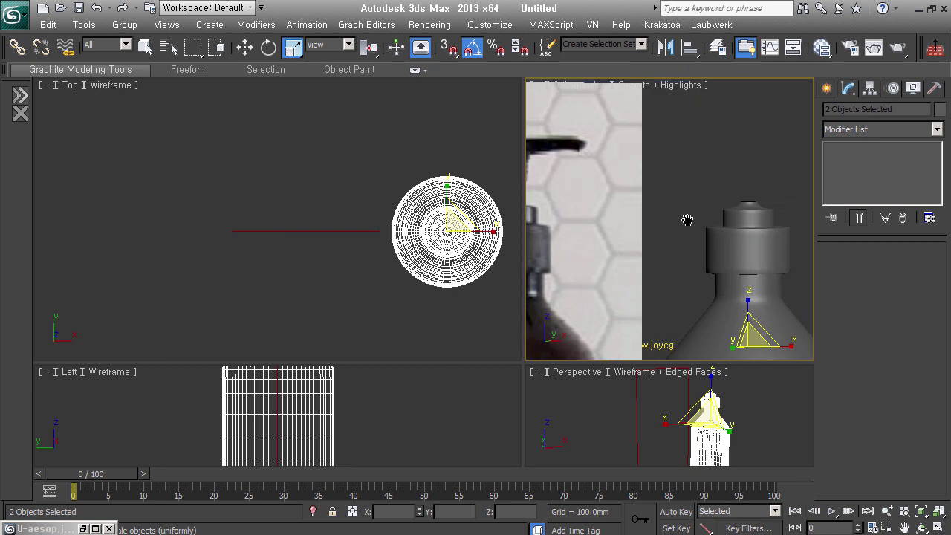
alt+middle_drag(759, 214, 757, 278)
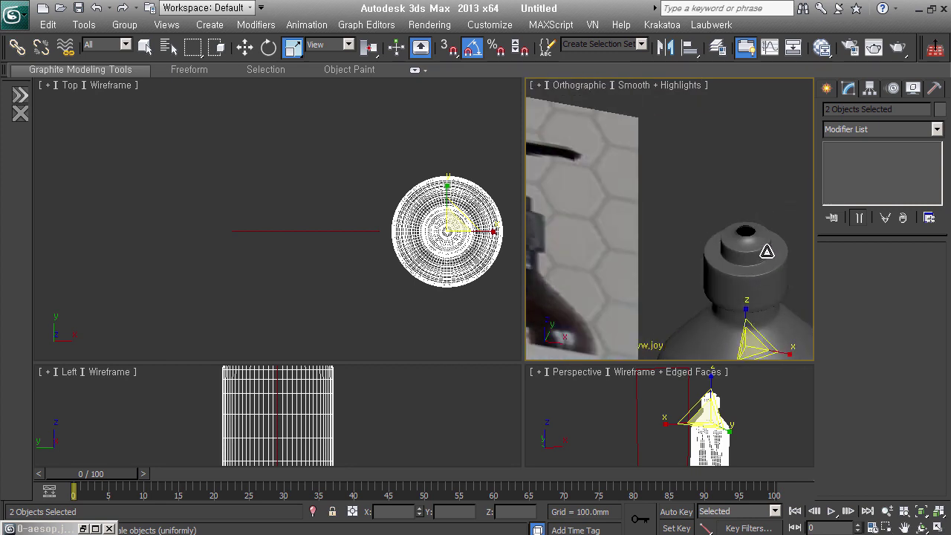
scroll(766, 251, up, 3)
click(774, 232)
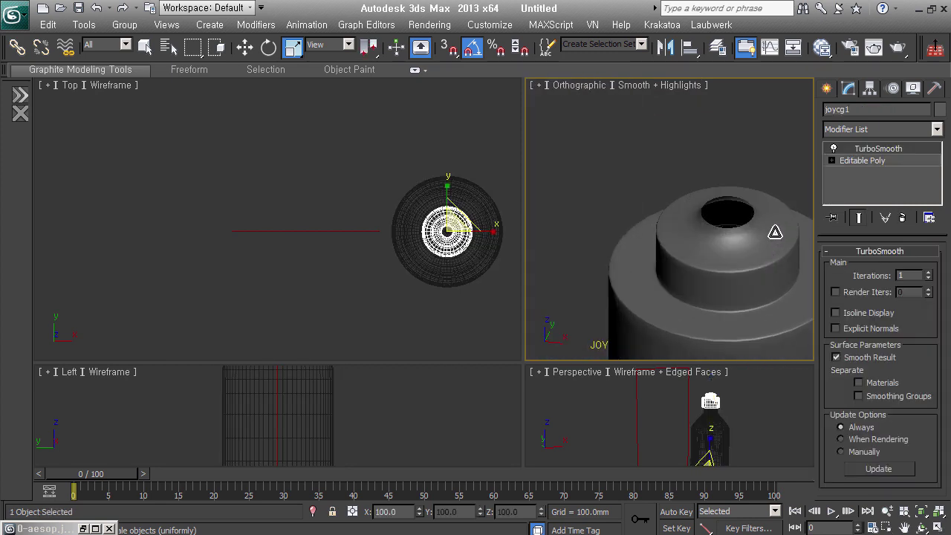
key(F4)
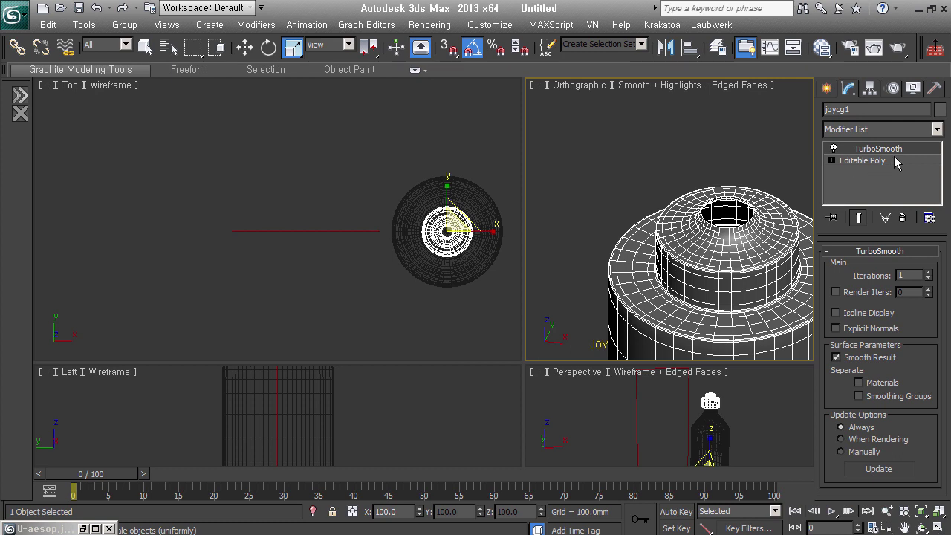
key(ctrl+e)
click(888, 131)
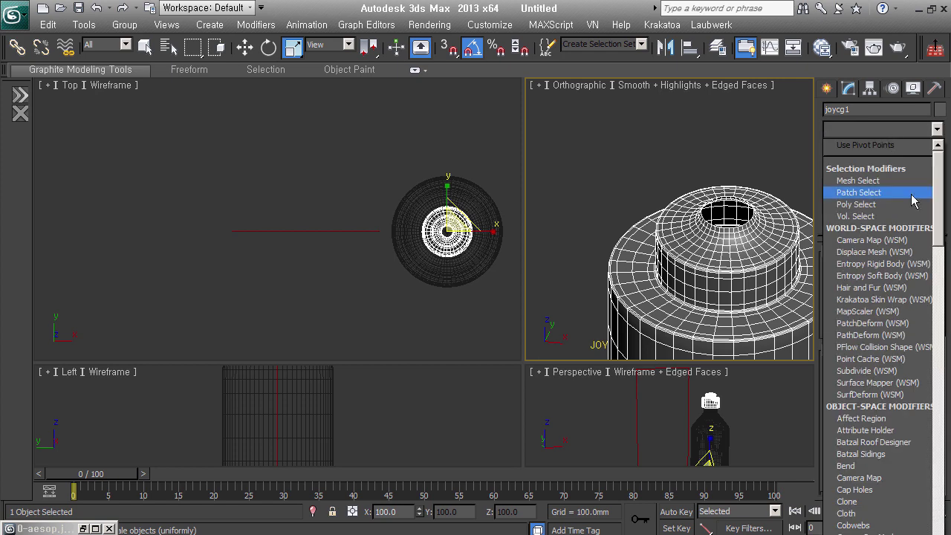
scroll(880, 311, down, 2)
key(e)
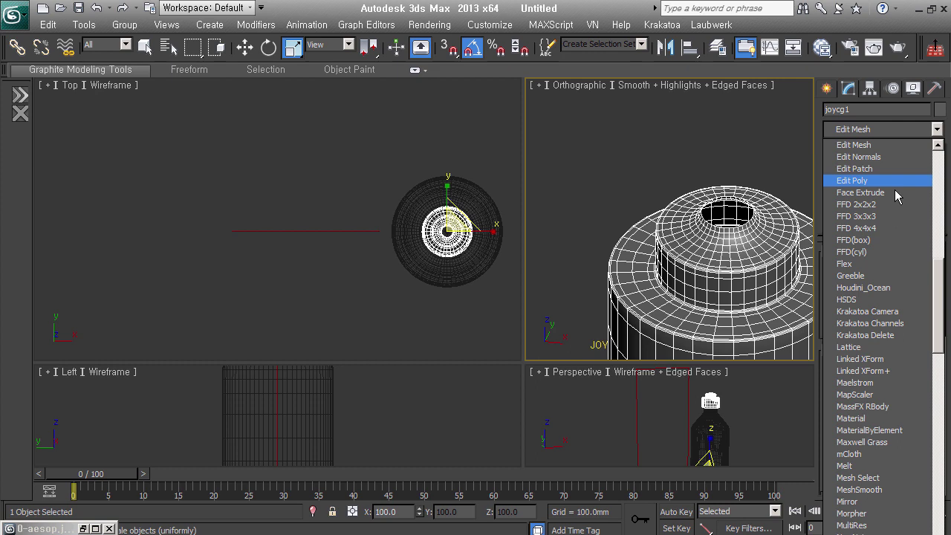
click(851, 180)
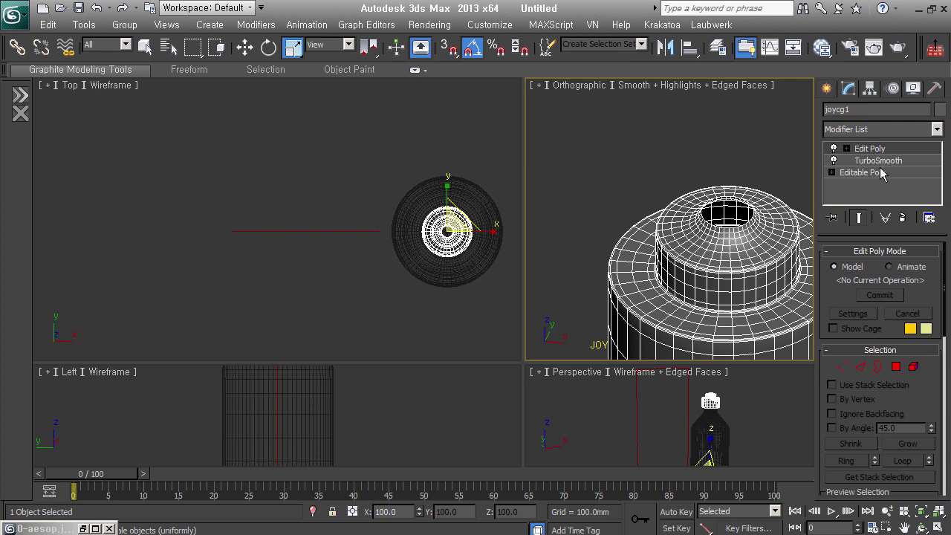
Raise the TurboSmooth iterations, then return to Edit Poly at Polygon level for the top hole
click(879, 165)
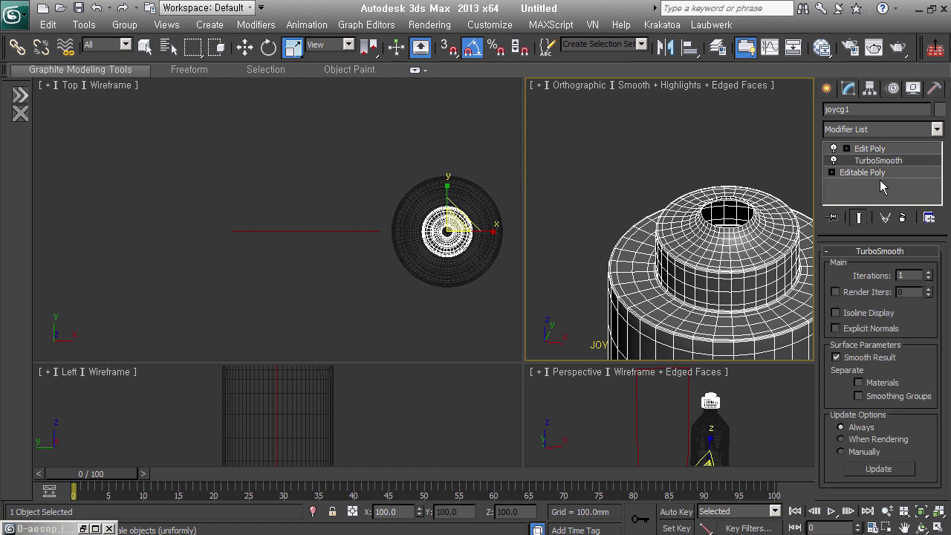
right_click(928, 278)
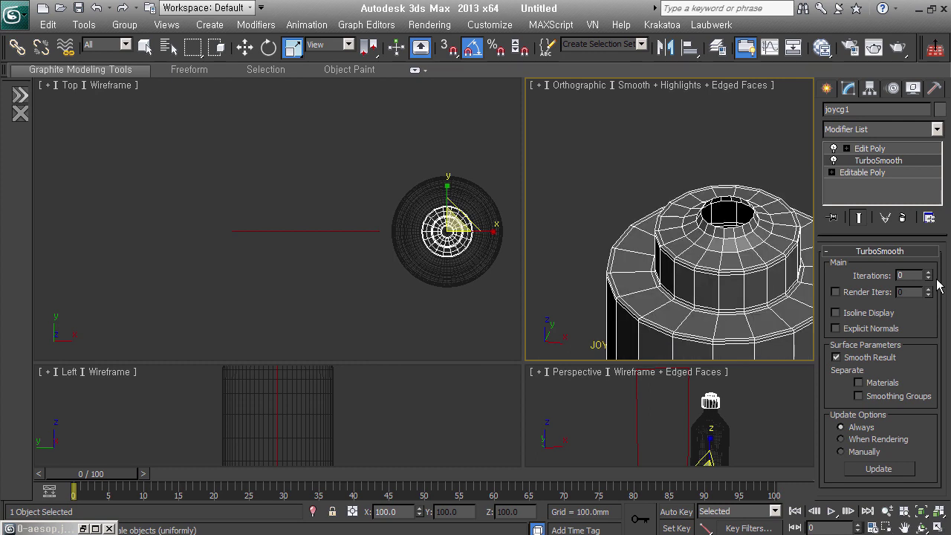
click(903, 155)
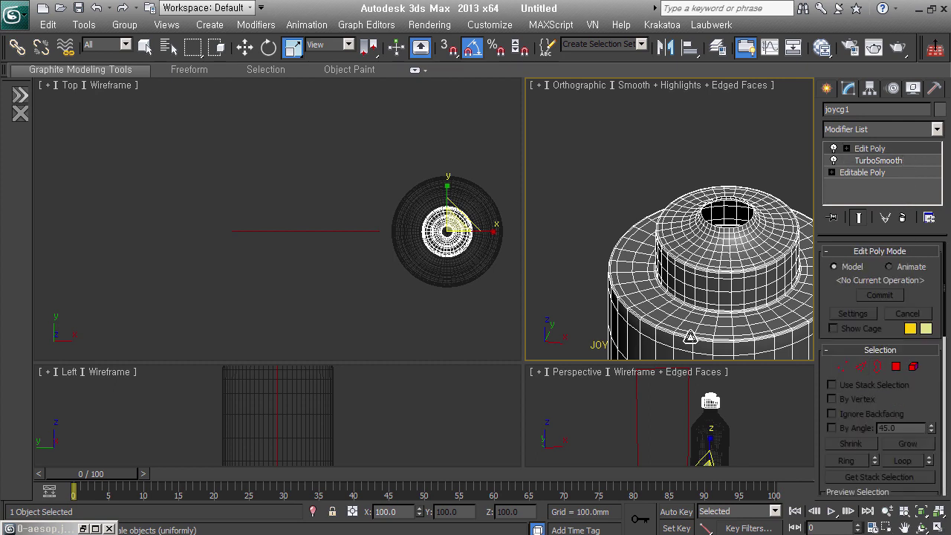
click(932, 162)
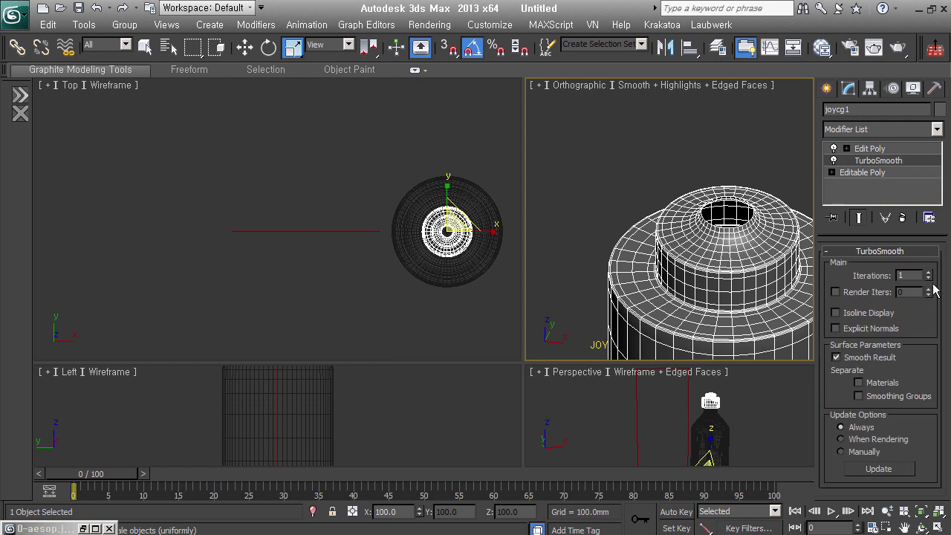
click(928, 272)
click(898, 151)
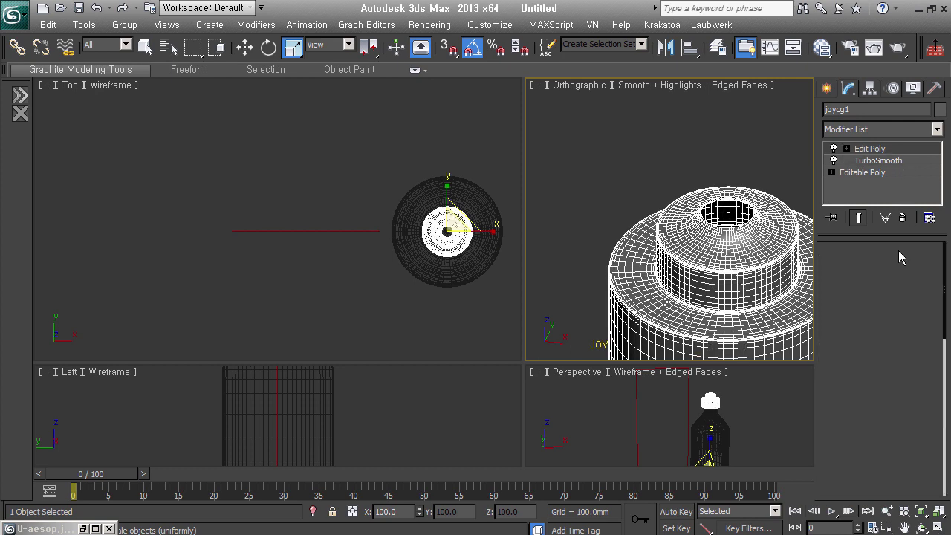
click(877, 366)
scroll(750, 227, up, 2)
scroll(731, 218, up, 3)
Scale the selected ring of faces around the hole down slightly
right_click(745, 222)
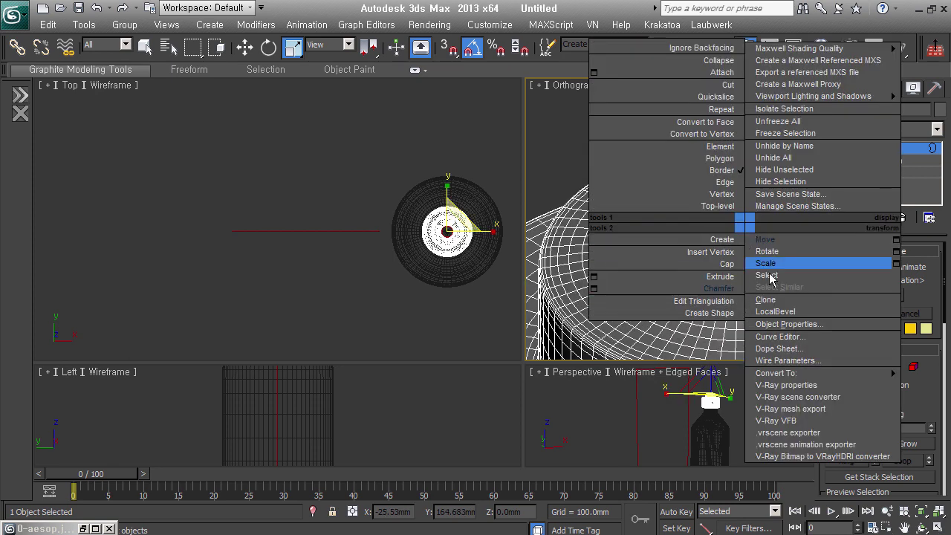
click(766, 263)
drag(759, 230, 757, 228)
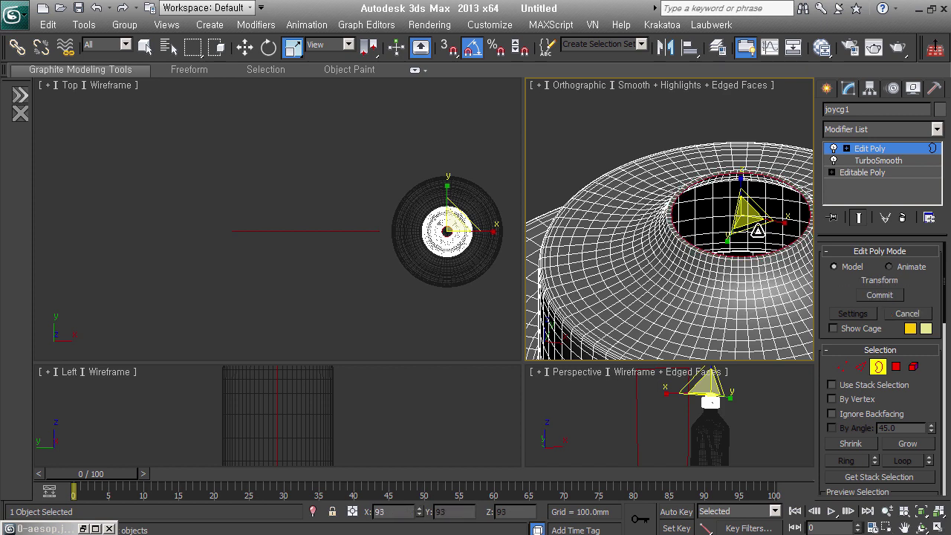
Move the hole faces down into the cap to form a floor, then exit Polygon level
right_click(730, 207)
click(748, 215)
middle_drag(735, 137, 728, 206)
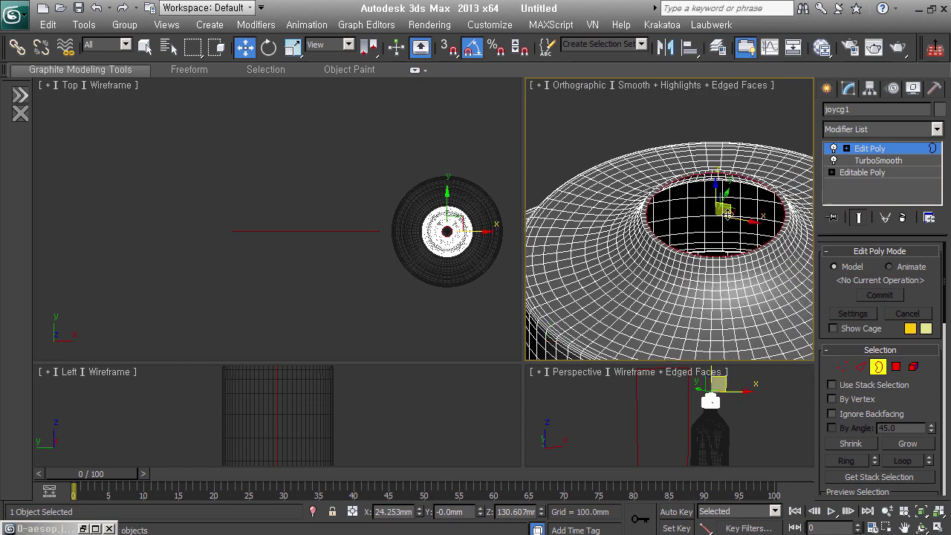
key(F4)
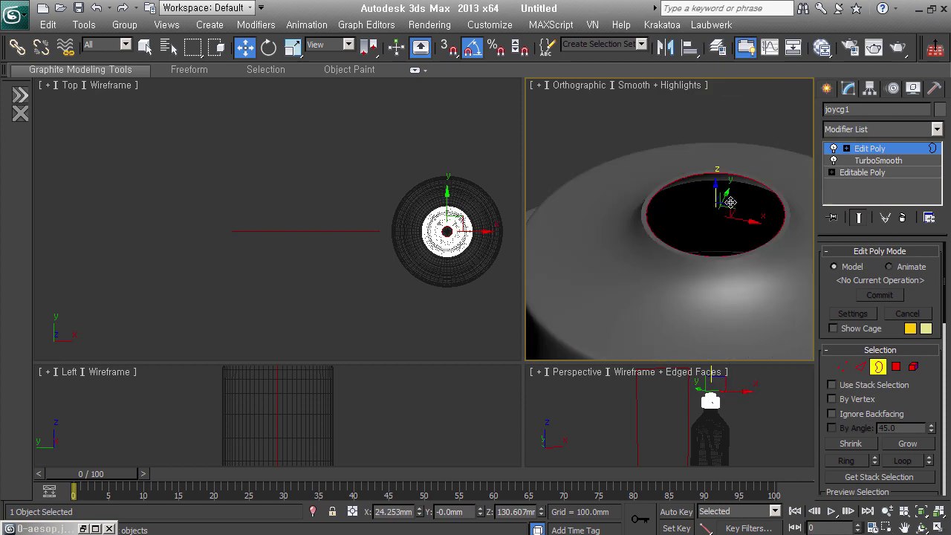
drag(730, 202, 728, 320)
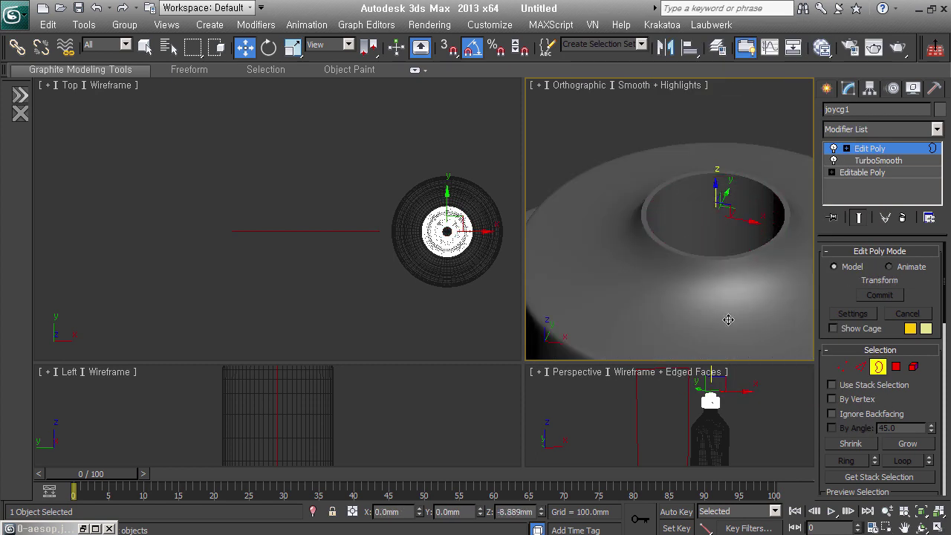
scroll(728, 320, down, 3)
scroll(721, 283, down, 3)
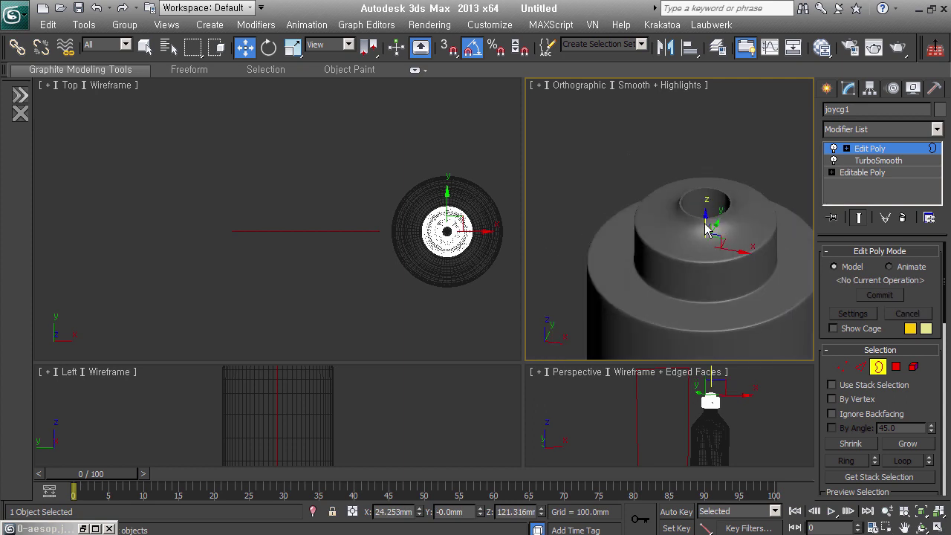
click(899, 155)
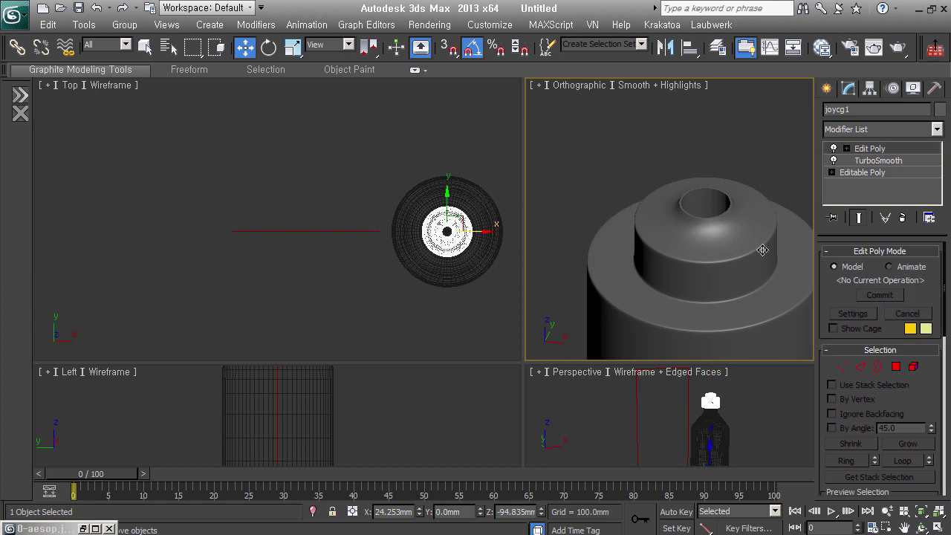
scroll(751, 252, up, 2)
scroll(758, 282, down, 3)
Compare the cap with the reference photo, then switch to the Front view
scroll(735, 214, up, 2)
scroll(734, 214, down, 2)
mouse_move(734, 214)
middle_down()
mouse_move(733, 205)
mouse_move(742, 283)
mouse_move(721, 223)
mouse_move(701, 206)
mouse_move(612, 199)
middle_up()
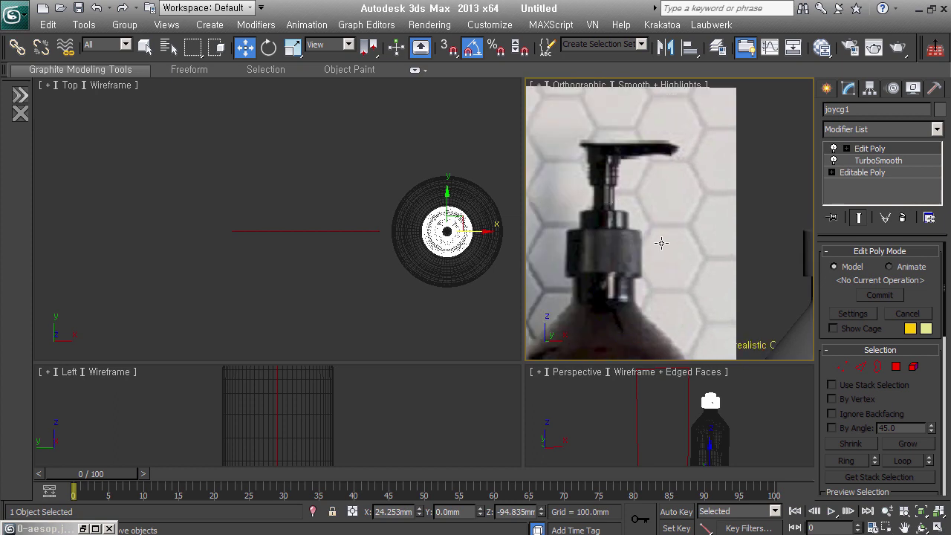
mouse_move(743, 263)
middle_down()
mouse_move(689, 253)
mouse_move(651, 261)
mouse_move(744, 278)
middle_up()
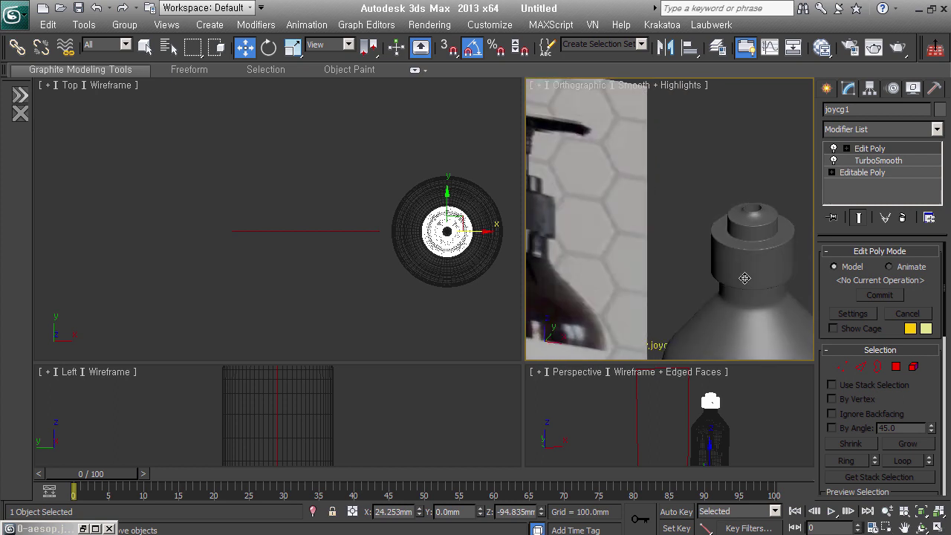
middle_drag(758, 225, 759, 227)
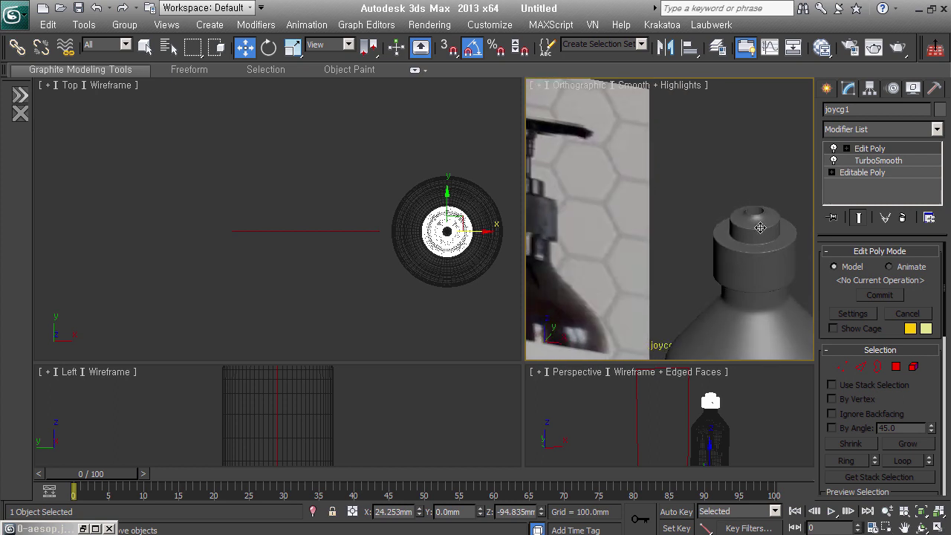
key(z)
middle_drag(736, 208, 723, 217)
scroll(723, 217, down, 1)
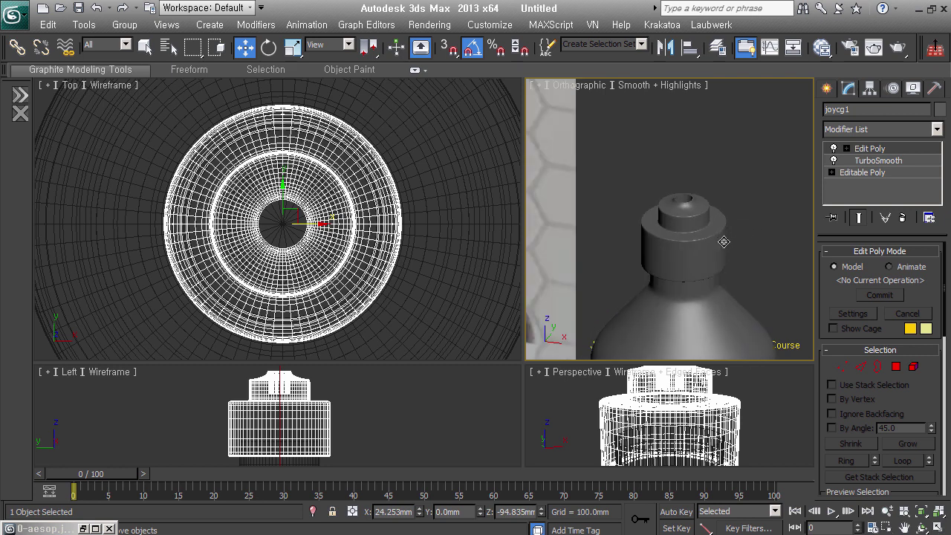
scroll(723, 217, down, 1)
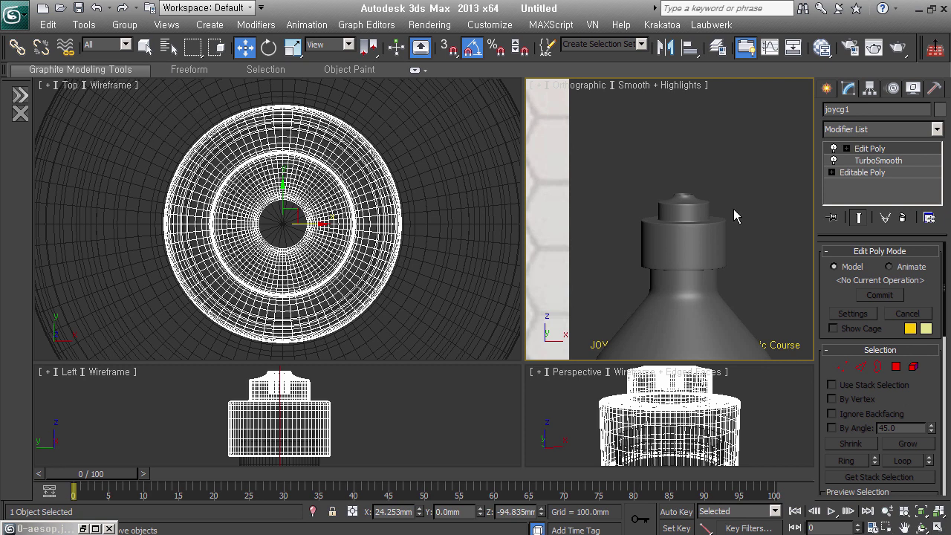
click(733, 209)
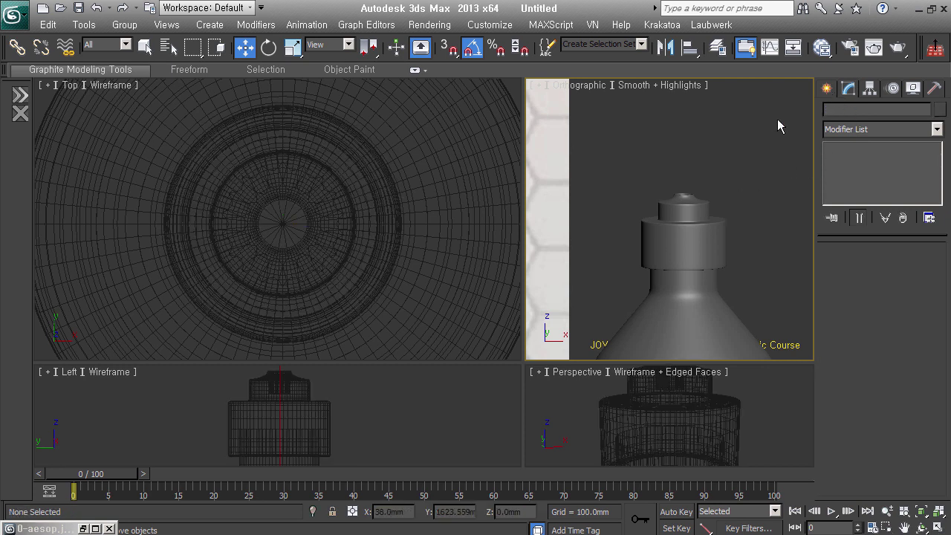
key(f)
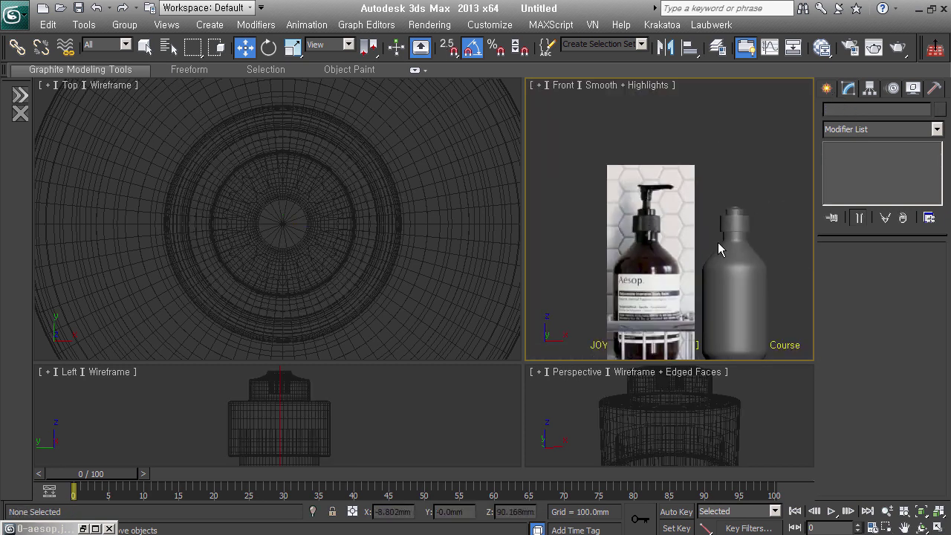
scroll(765, 197, up, 2)
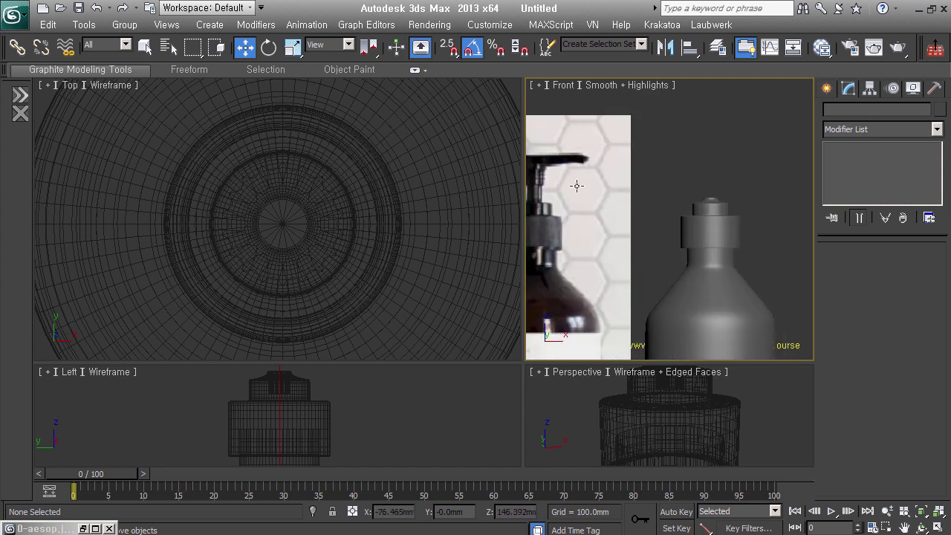
middle_drag(517, 171, 562, 174)
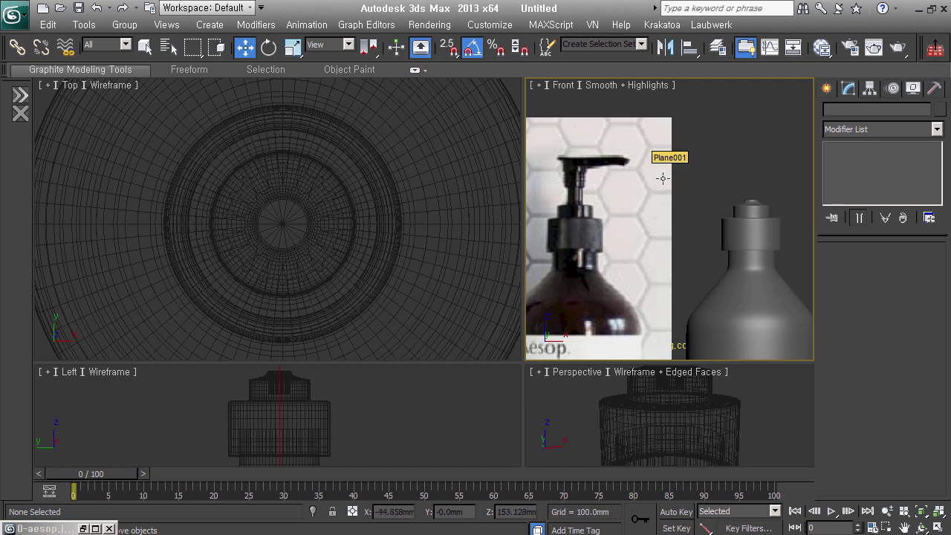
scroll(763, 219, up, 1)
Select the bottle, show its edged faces, and zoom out to frame it beside the reference
click(763, 210)
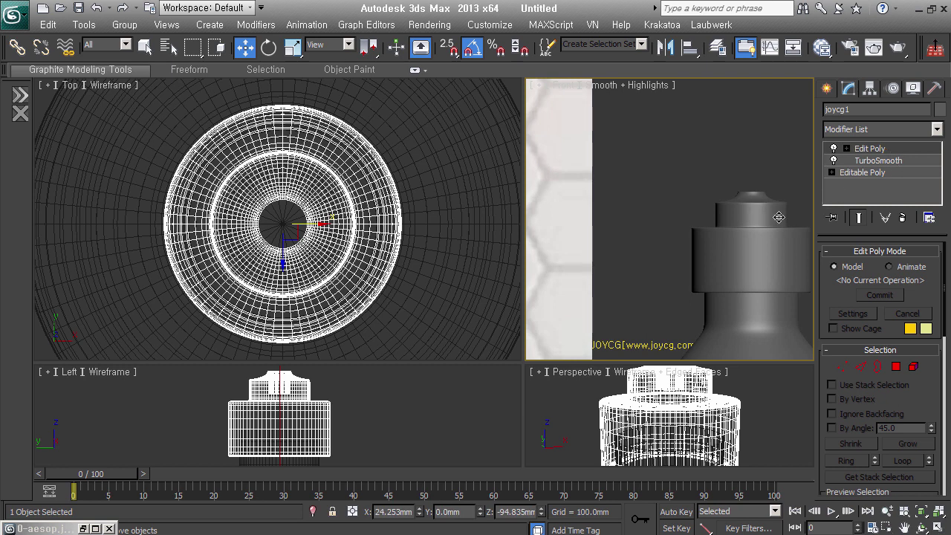
click(777, 161)
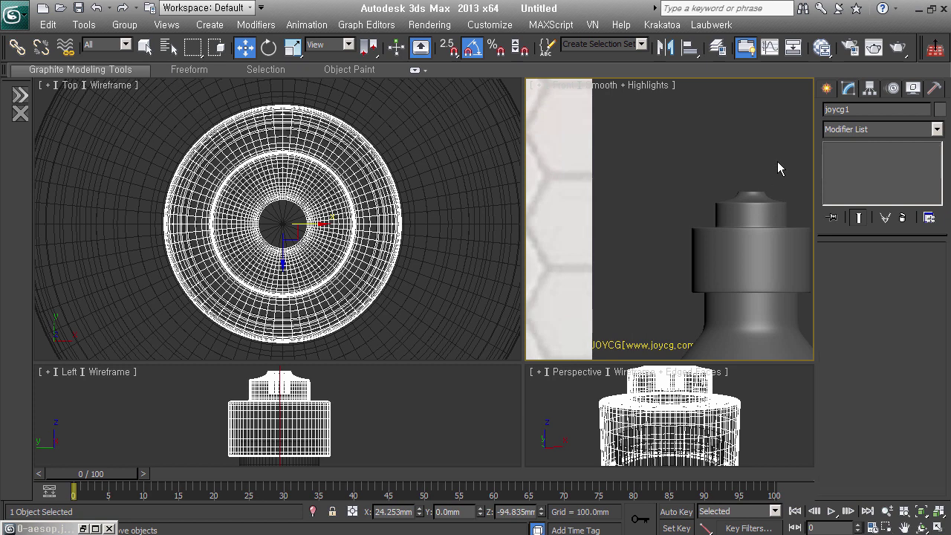
click(770, 216)
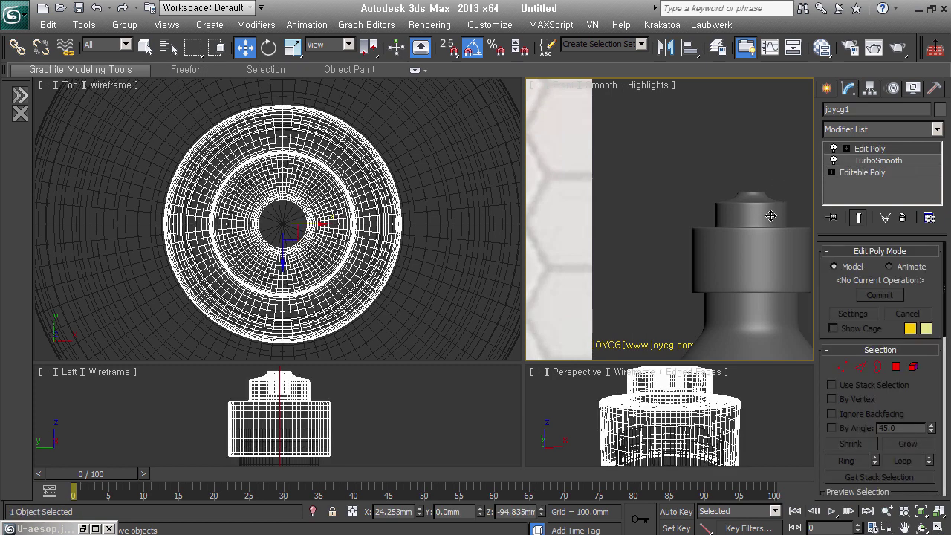
key(F4)
right_click(758, 212)
click(765, 220)
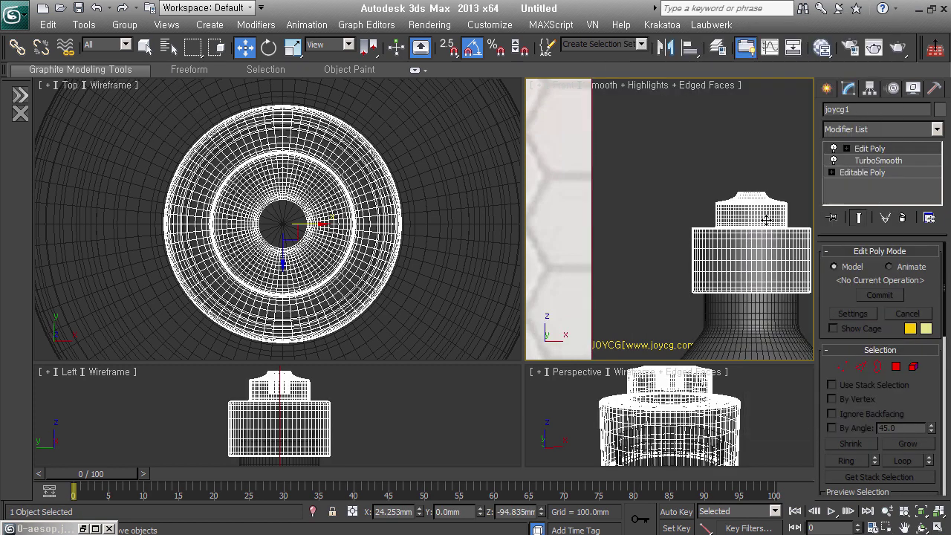
middle_drag(763, 229, 717, 222)
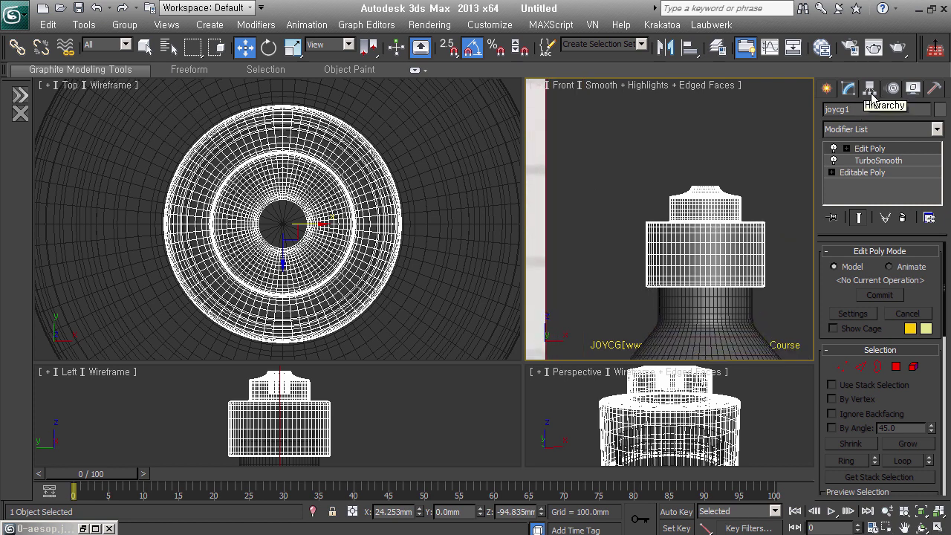
scroll(622, 244, down, 2)
scroll(639, 193, down, 2)
scroll(653, 151, down, 1)
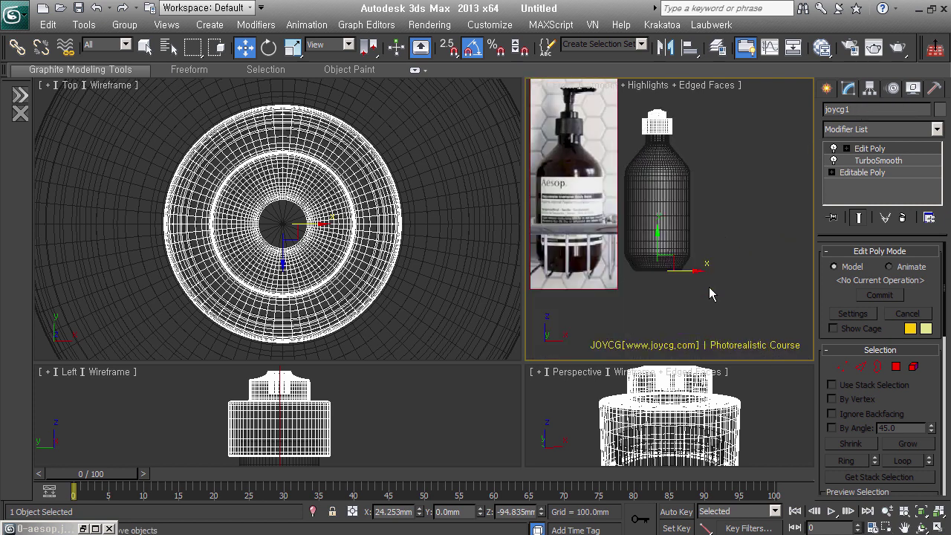
middle_drag(671, 254, 699, 296)
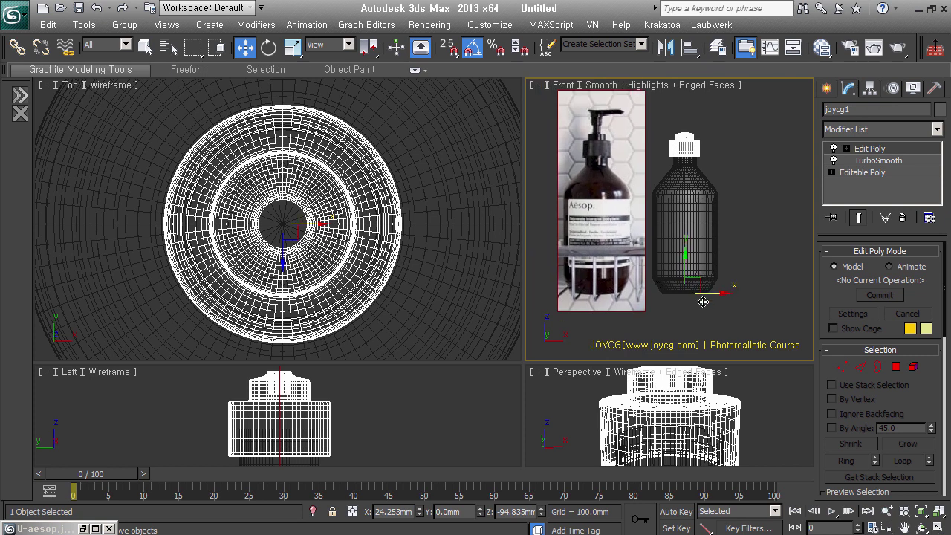
Centre the bottle's pivot on the object using Affect Pivot Only
click(875, 93)
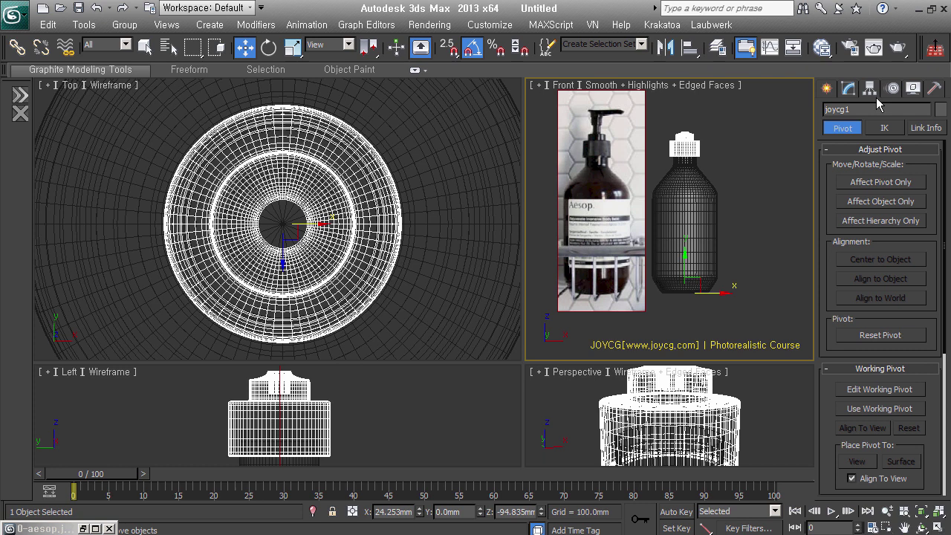
click(891, 182)
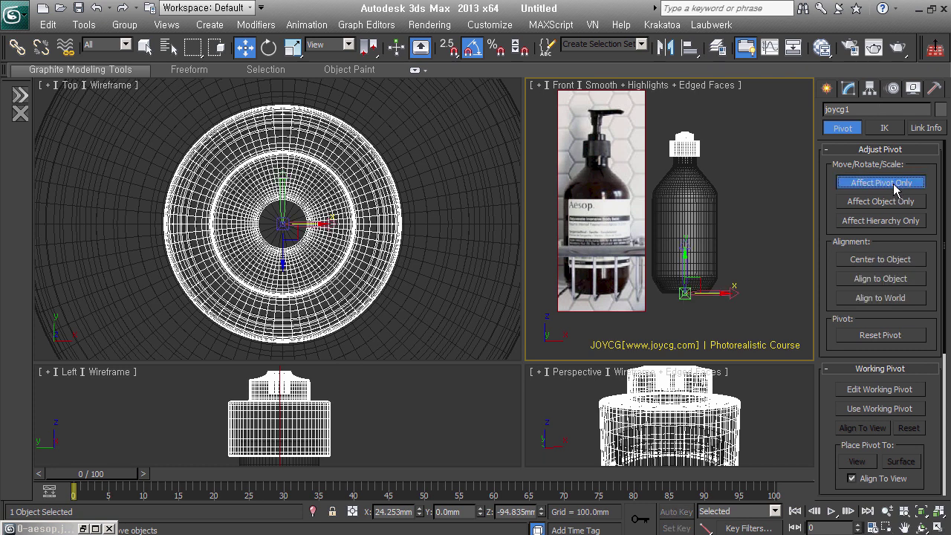
click(889, 259)
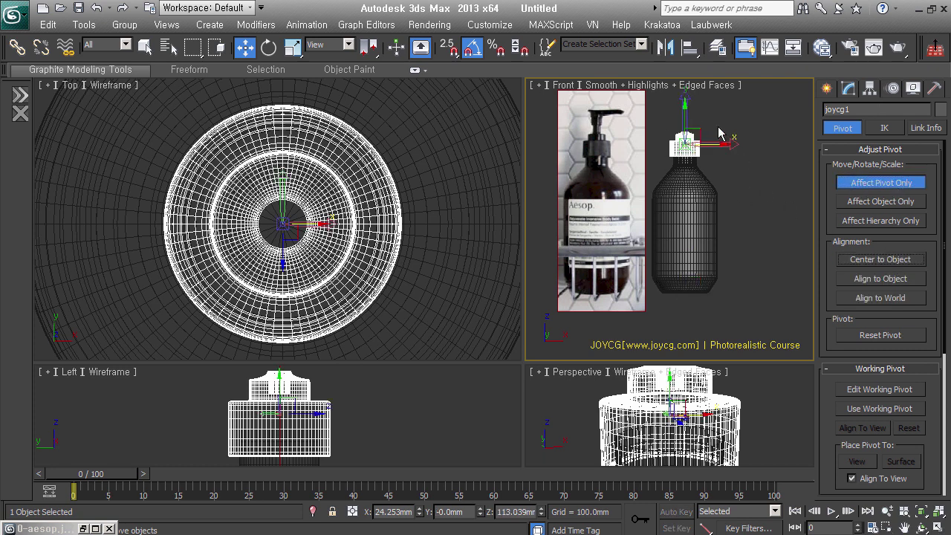
click(860, 191)
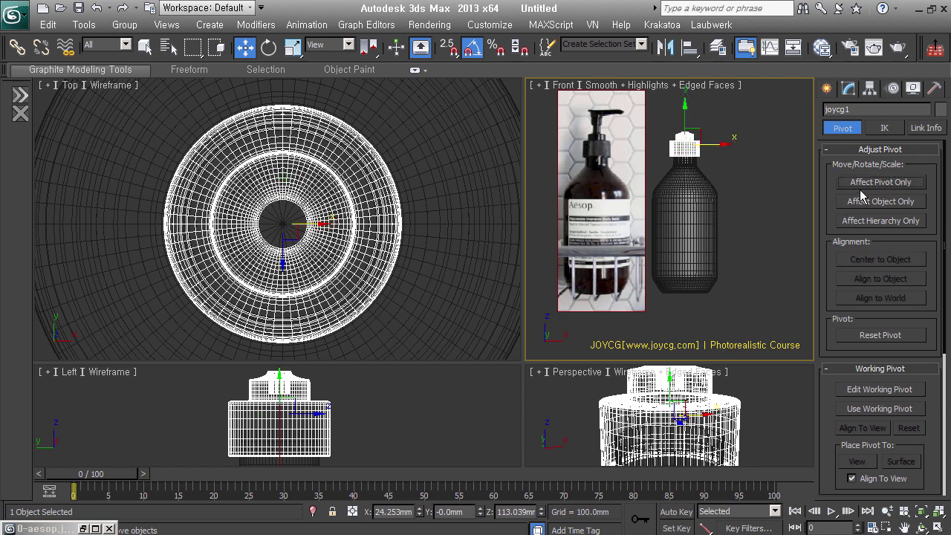
click(856, 134)
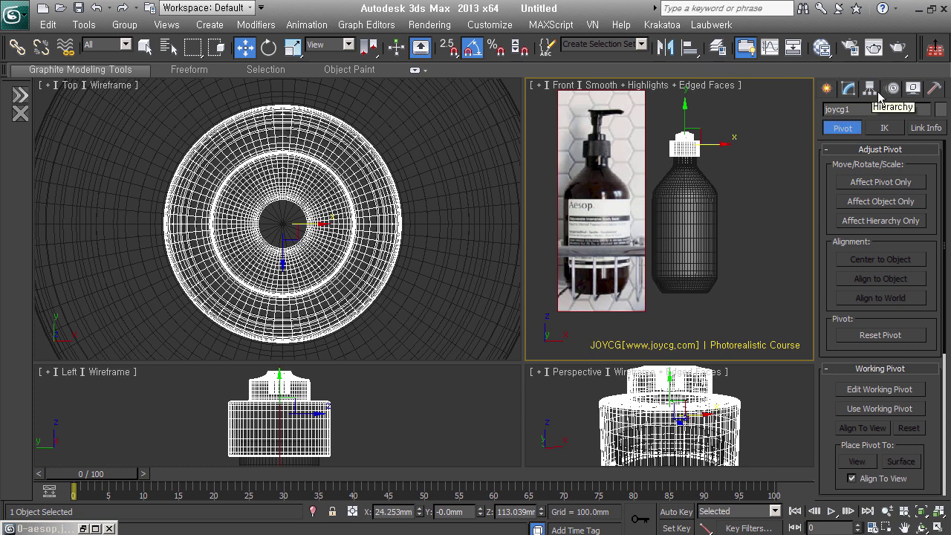
click(891, 188)
click(889, 261)
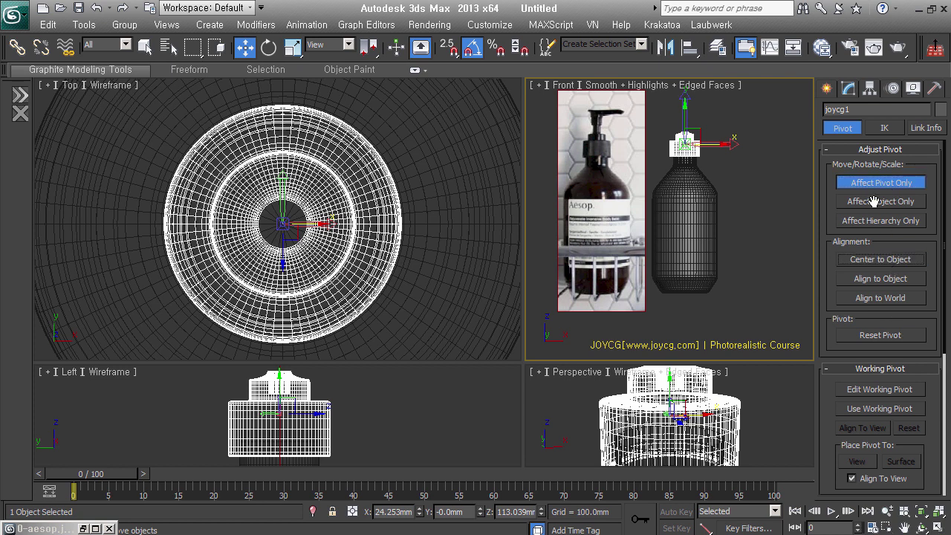
Select the cap object joycg1 on the bottle's neck and centre it in the Front view
click(827, 88)
click(766, 174)
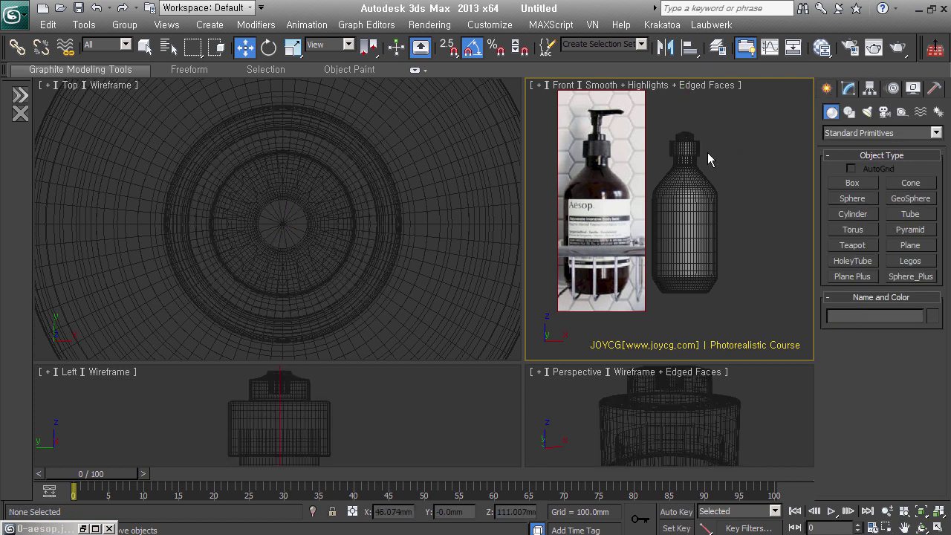
scroll(709, 156, up, 3)
scroll(713, 202, up, 2)
click(689, 202)
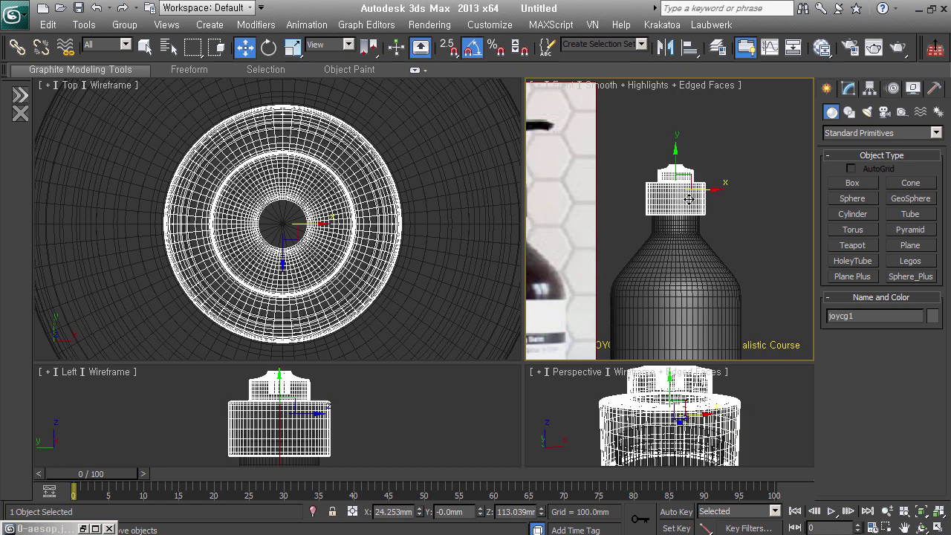
middle_drag(689, 199, 715, 214)
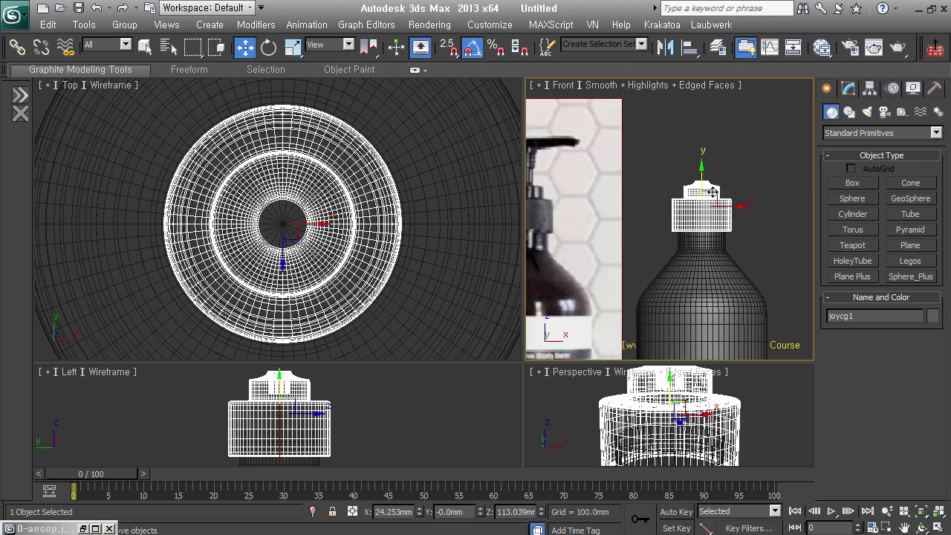
Shift-drag a copy of the cap upward and collapse it to an Editable Poly
shift+drag(713, 193, 713, 187)
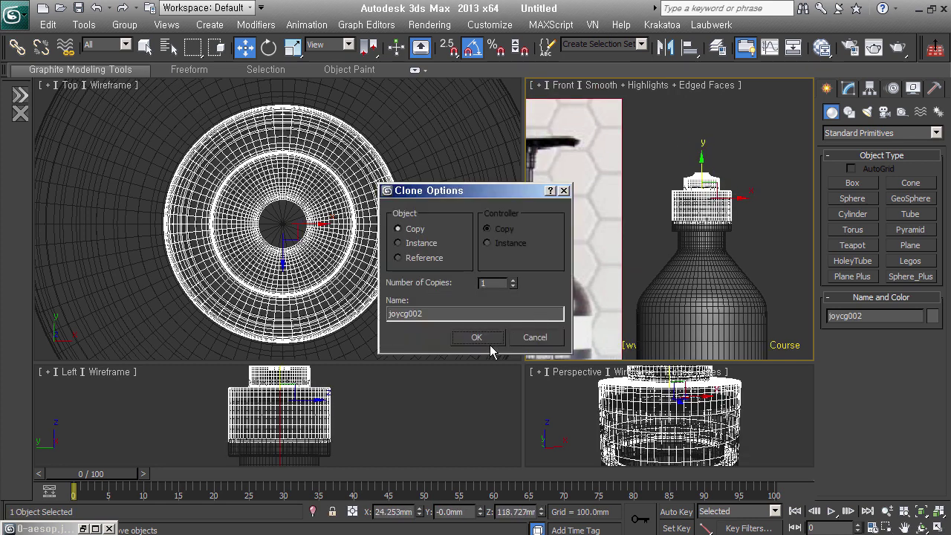
click(488, 344)
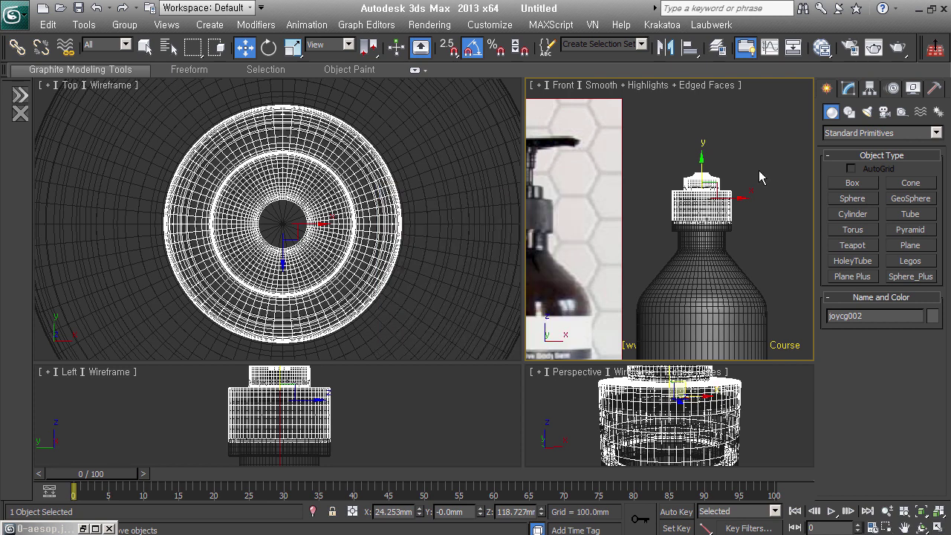
click(848, 88)
click(877, 161)
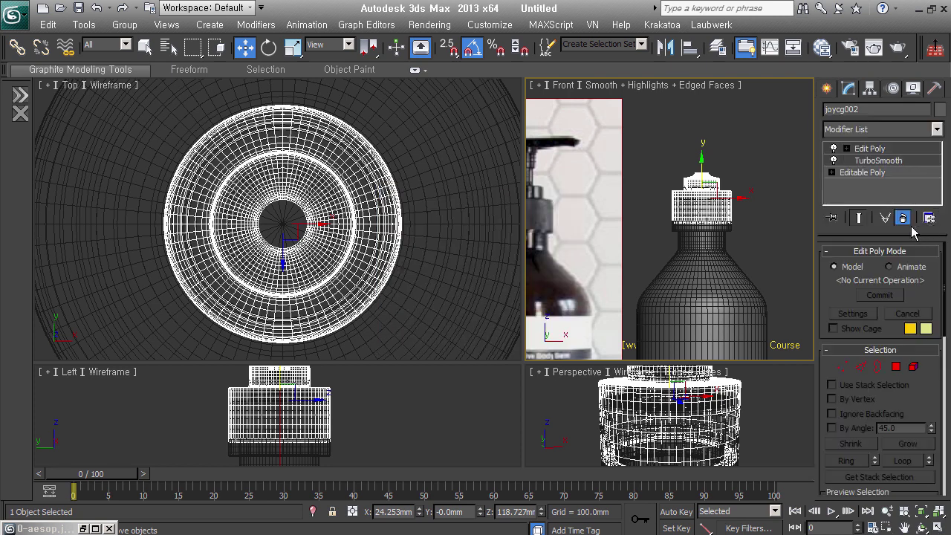
click(903, 217)
Close the copy's top hole with Cap in Border mode and select the new flat polygon
alt+middle_drag(751, 186, 743, 211)
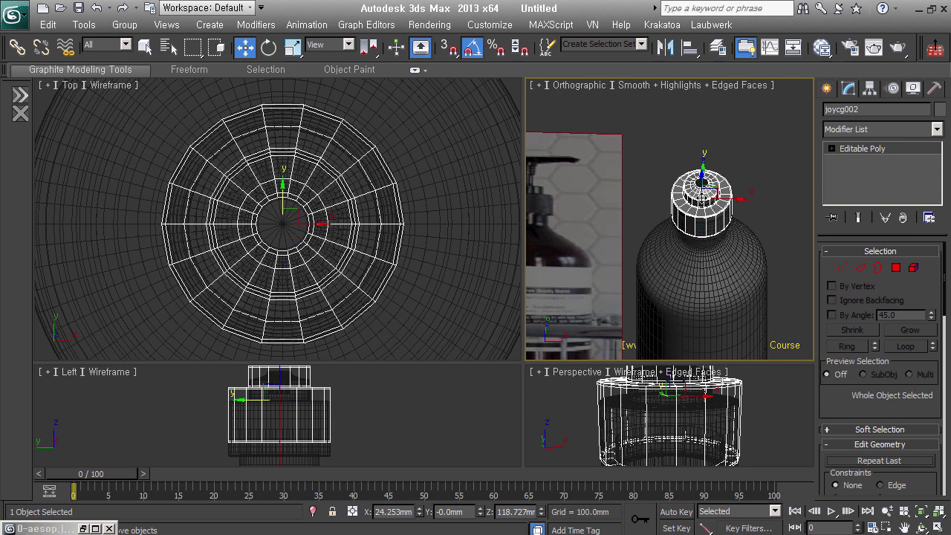
scroll(787, 238, up, 5)
scroll(803, 245, up, 2)
middle_drag(803, 245, 745, 212)
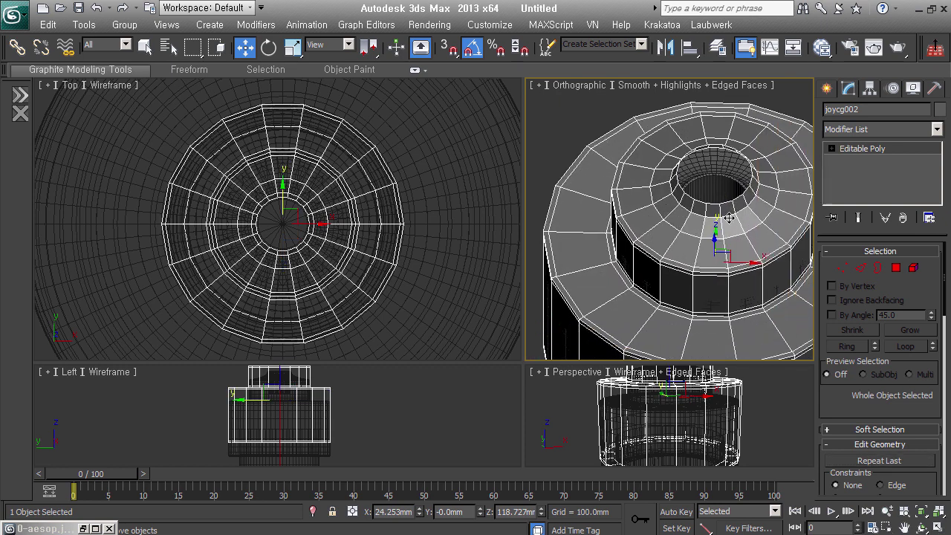
click(877, 267)
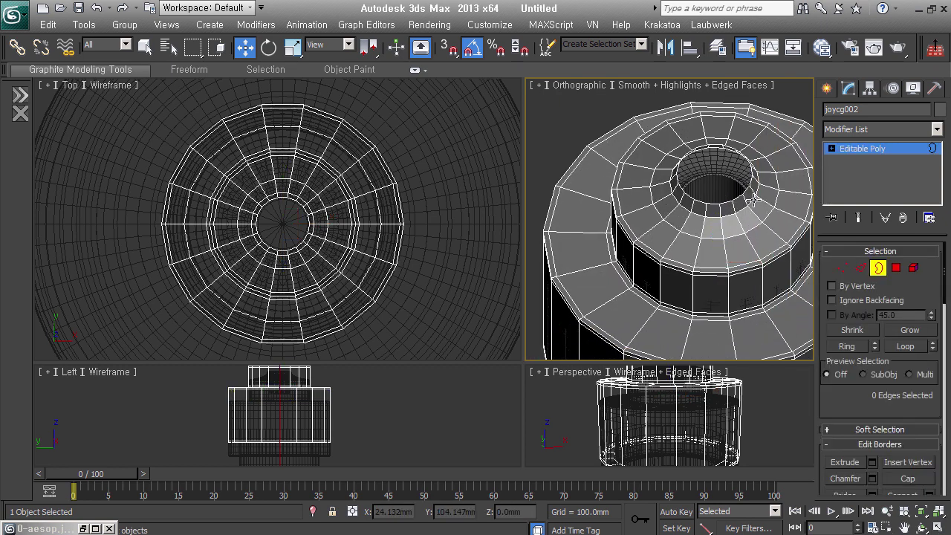
click(751, 197)
scroll(888, 408, down, 3)
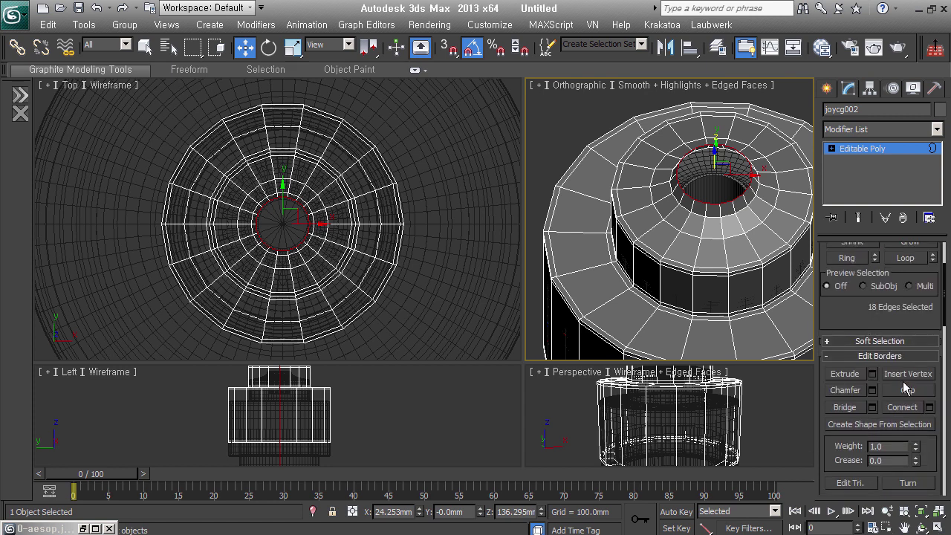
click(907, 390)
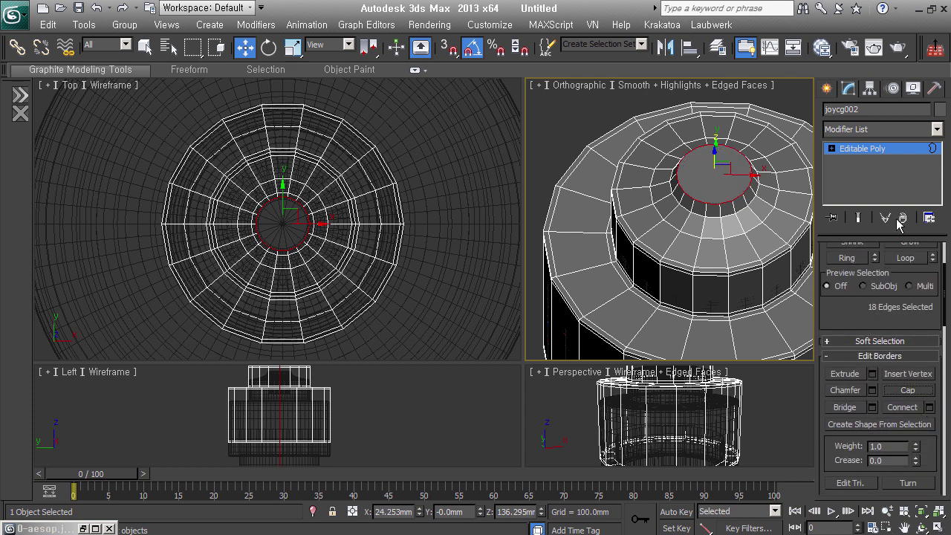
click(831, 149)
click(861, 196)
click(725, 180)
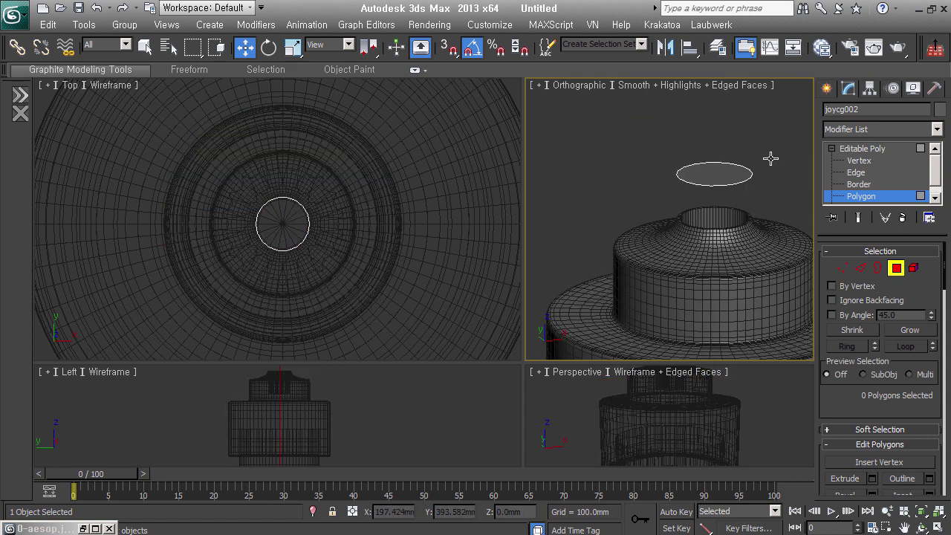
Lower the copied piece into the cap's top and scale it down to about 88.833%
click(896, 268)
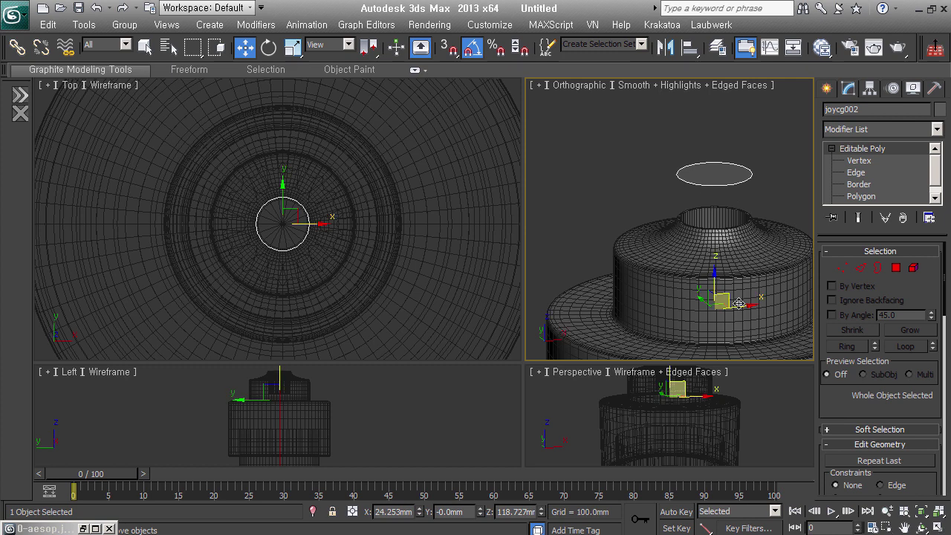
drag(733, 230, 724, 359)
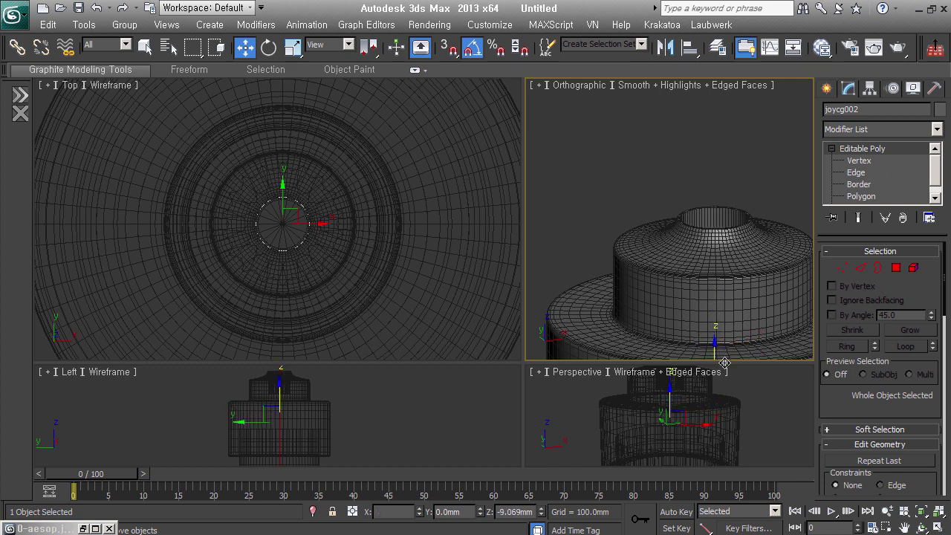
mouse_move(740, 263)
alt+middle_down()
mouse_move(743, 336)
mouse_move(726, 269)
alt+middle_up()
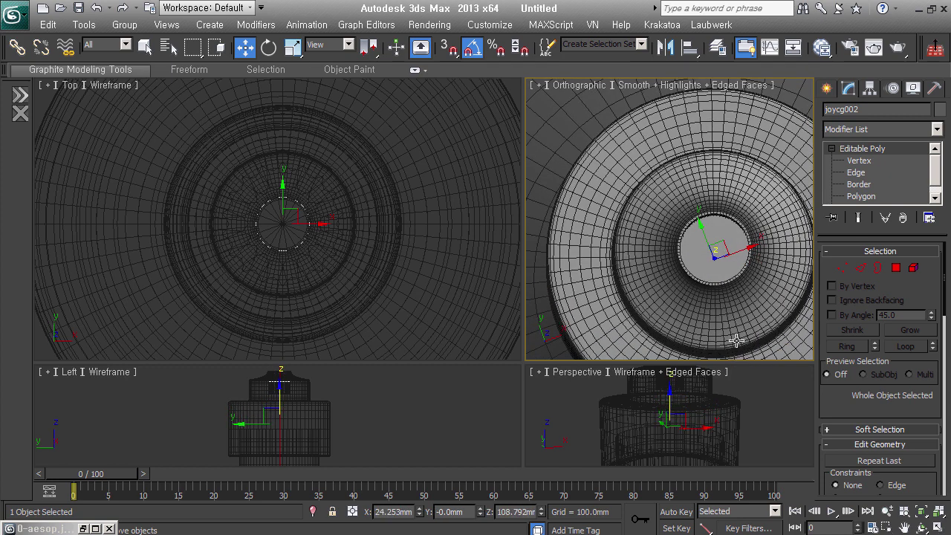
right_click(721, 262)
click(750, 291)
drag(729, 275, 716, 316)
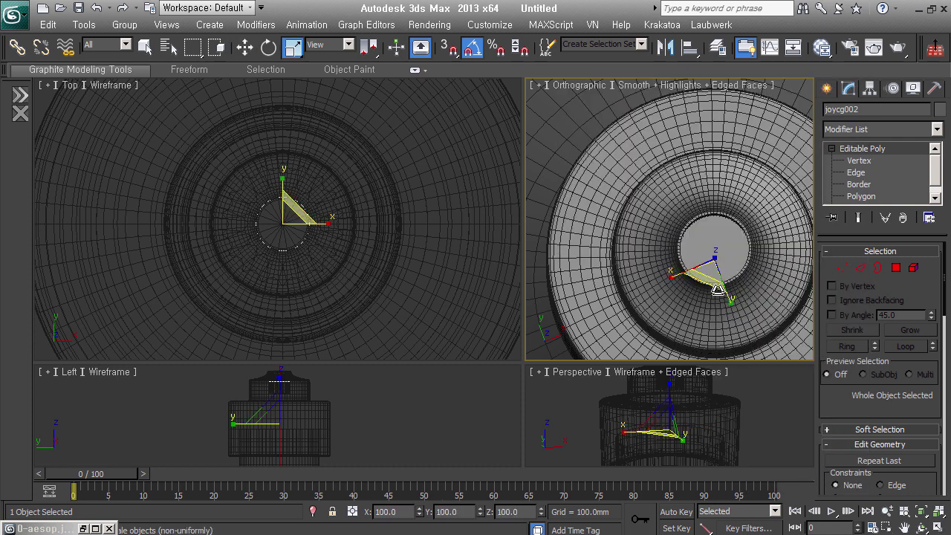
alt+middle_drag(716, 316, 724, 245)
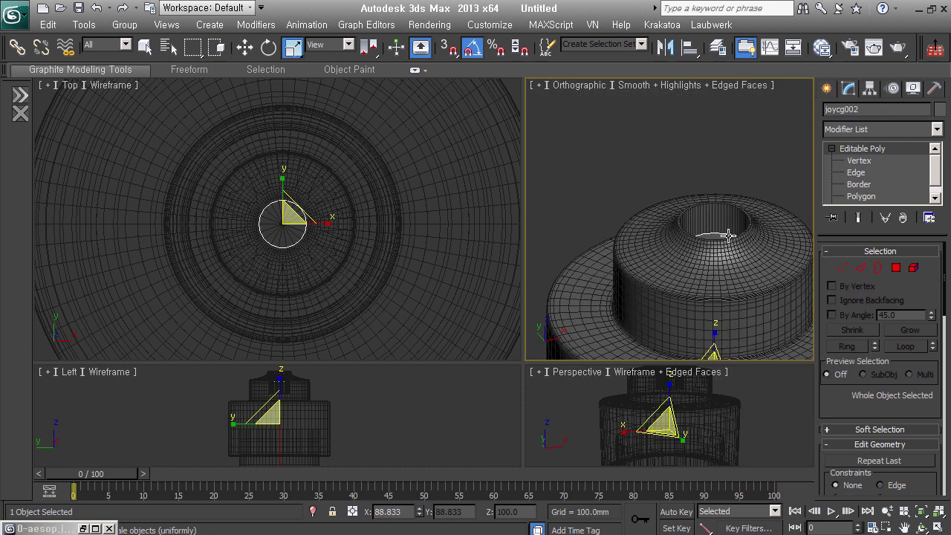
Extrude the top polygon up into a tall, narrow pump stem and select the polygons at its top
click(897, 269)
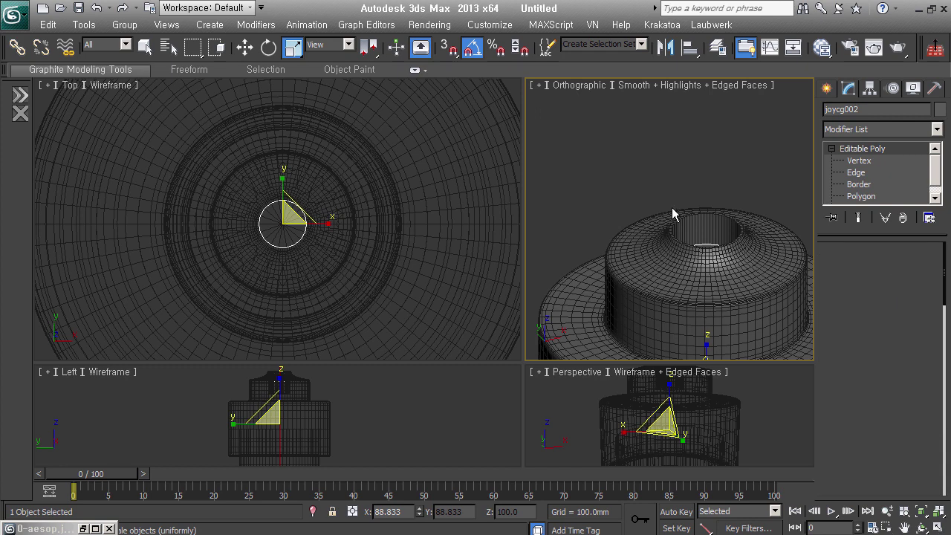
drag(616, 170, 748, 318)
scroll(721, 312, down, 3)
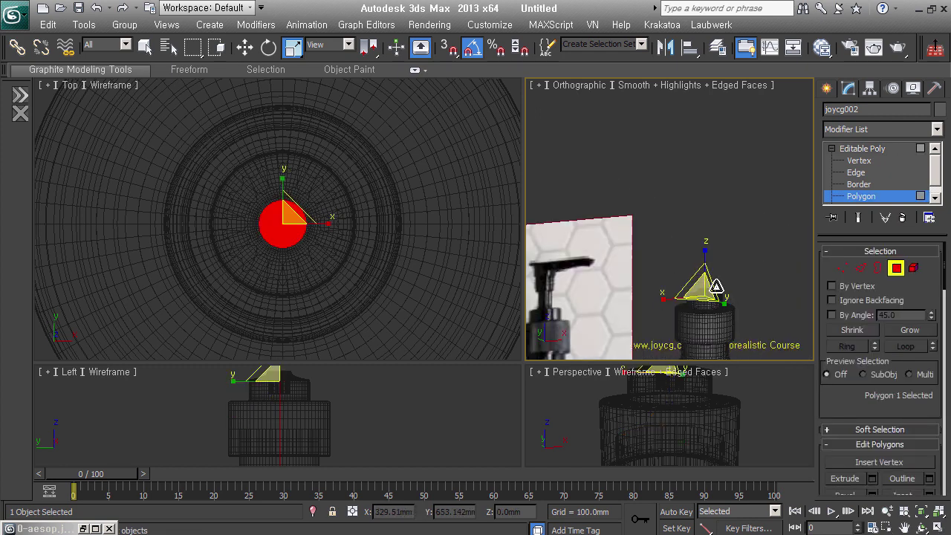
right_click(722, 312)
click(680, 358)
drag(748, 287, 747, 264)
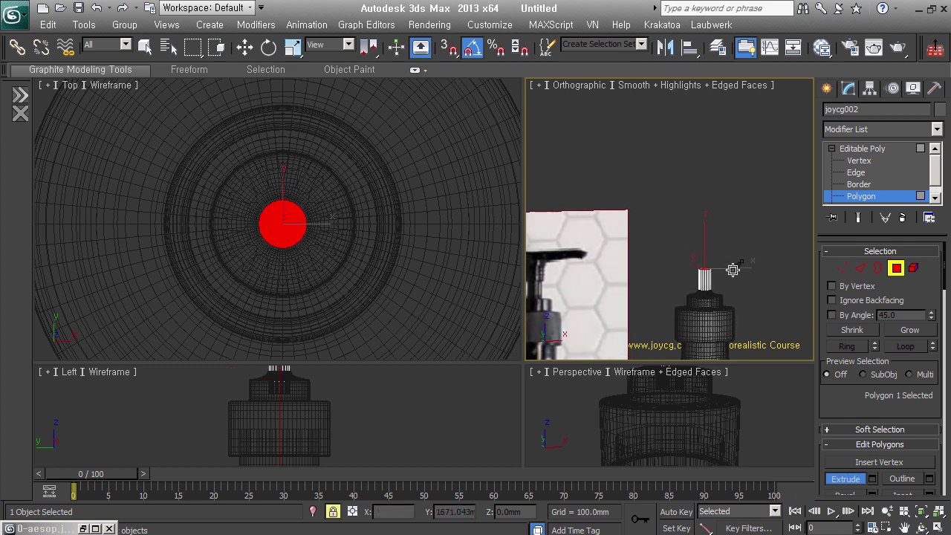
middle_drag(730, 267, 759, 263)
mouse_move(772, 252)
mouse_down()
mouse_move(776, 228)
mouse_move(777, 242)
mouse_up()
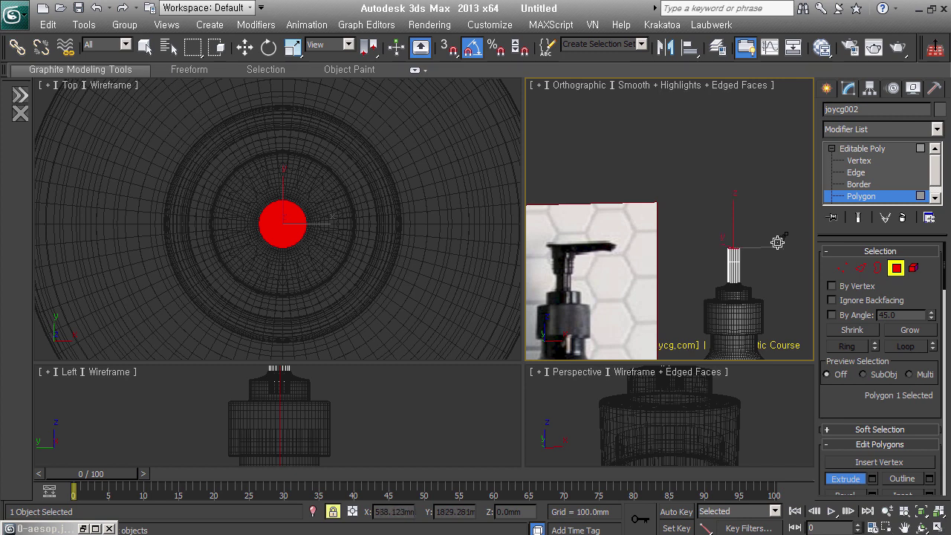
drag(792, 208, 790, 219)
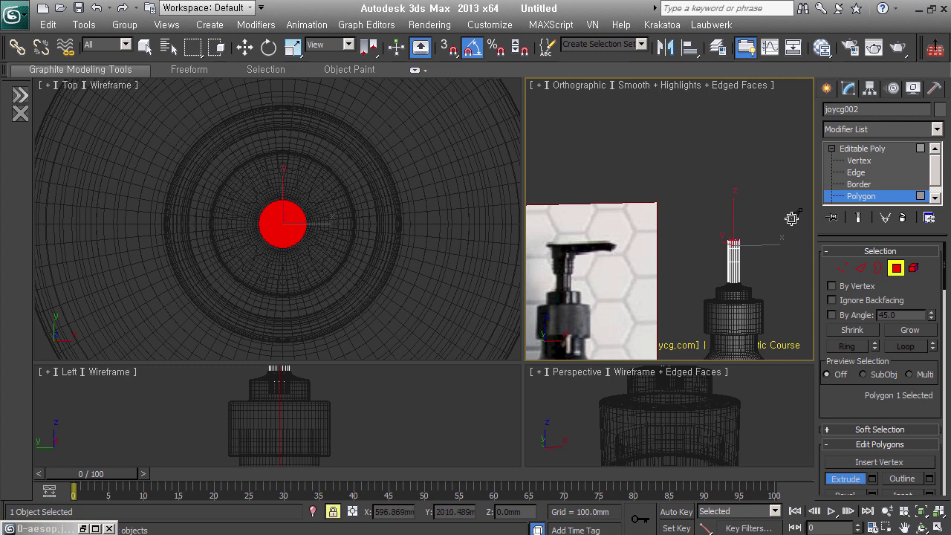
scroll(751, 258, up, 5)
mouse_move(758, 271)
middle_down()
mouse_move(753, 227)
mouse_move(711, 201)
middle_up()
right_click(753, 227)
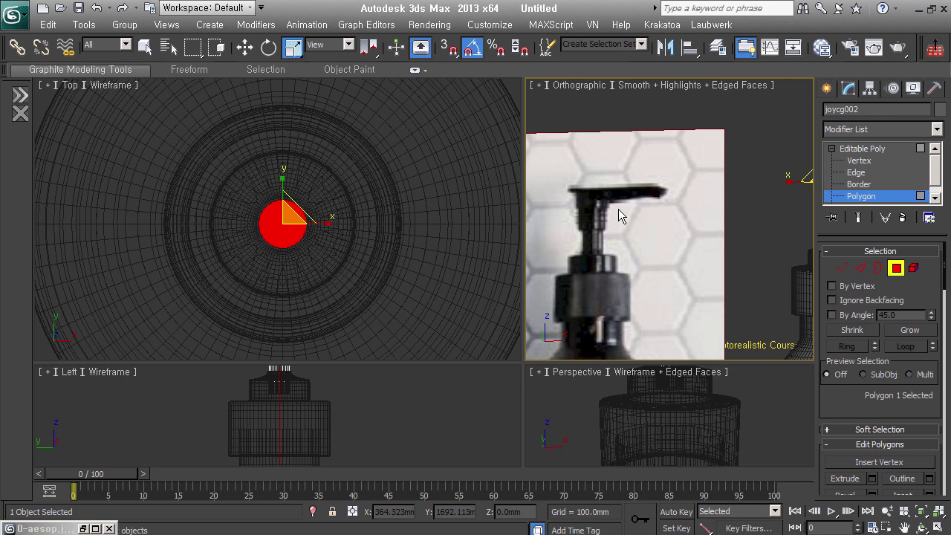
middle_drag(614, 206, 793, 242)
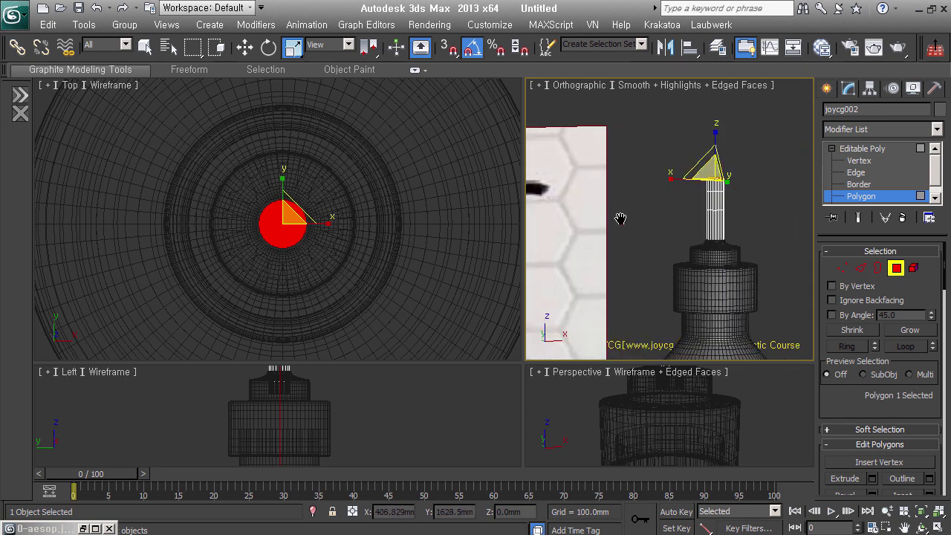
click(756, 210)
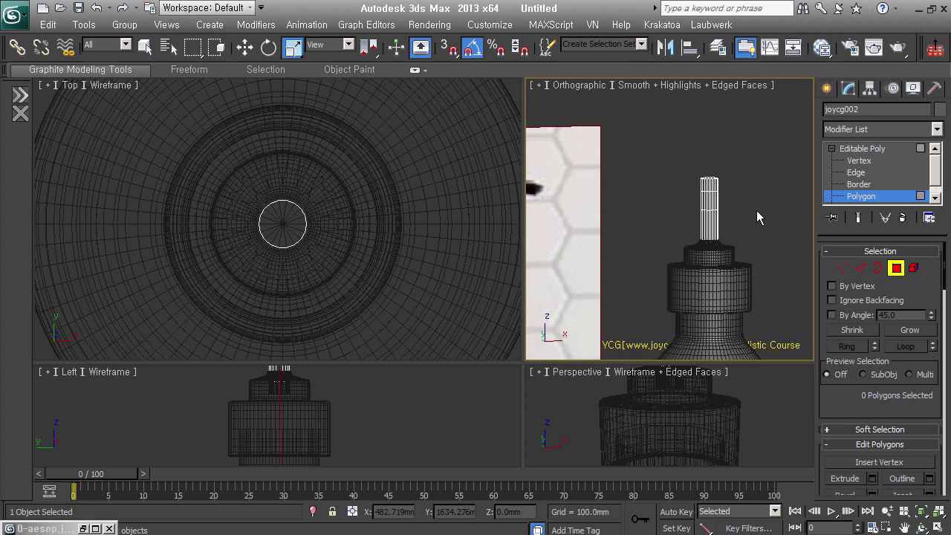
click(693, 193)
Extrude the stem's top polygons by 1.296mm into a wider collar band
key(z)
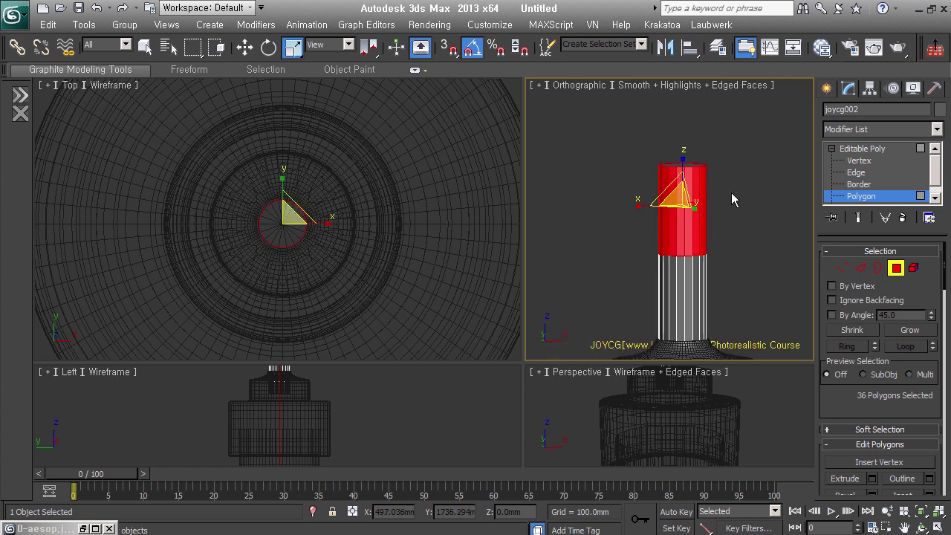
right_click(682, 208)
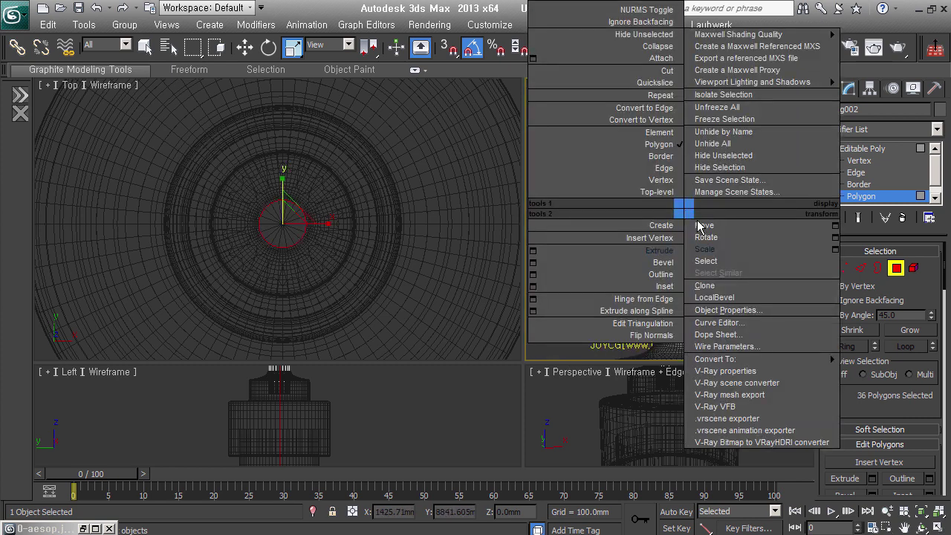
click(571, 253)
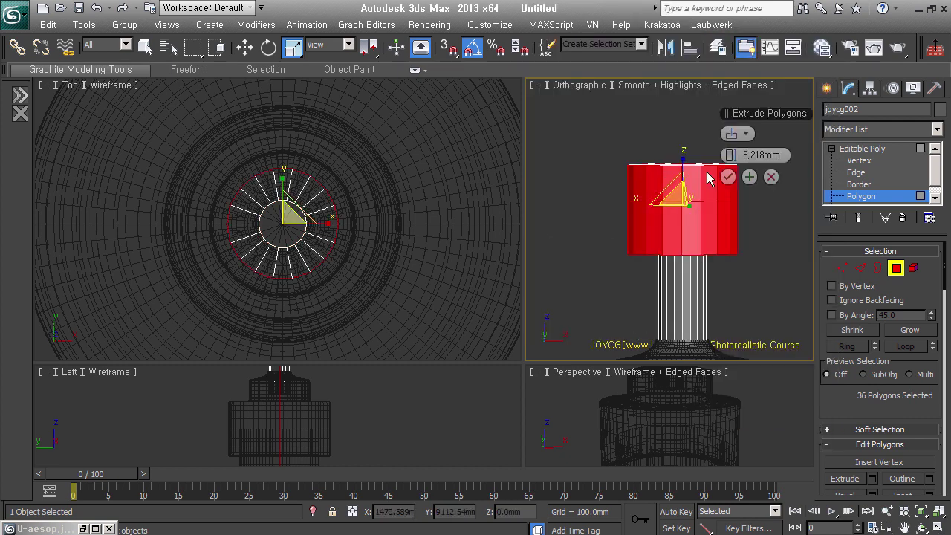
drag(738, 155, 719, 162)
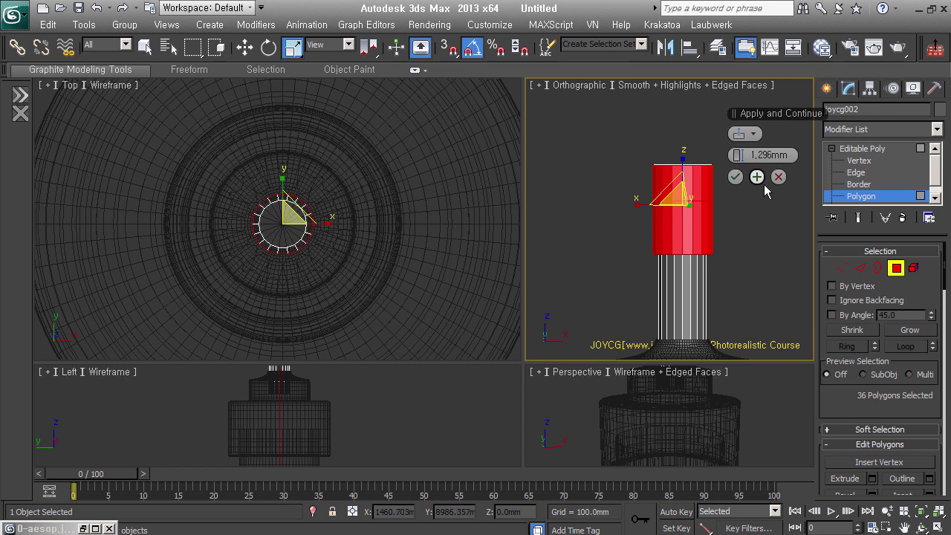
click(756, 177)
alt+drag(728, 204, 595, 288)
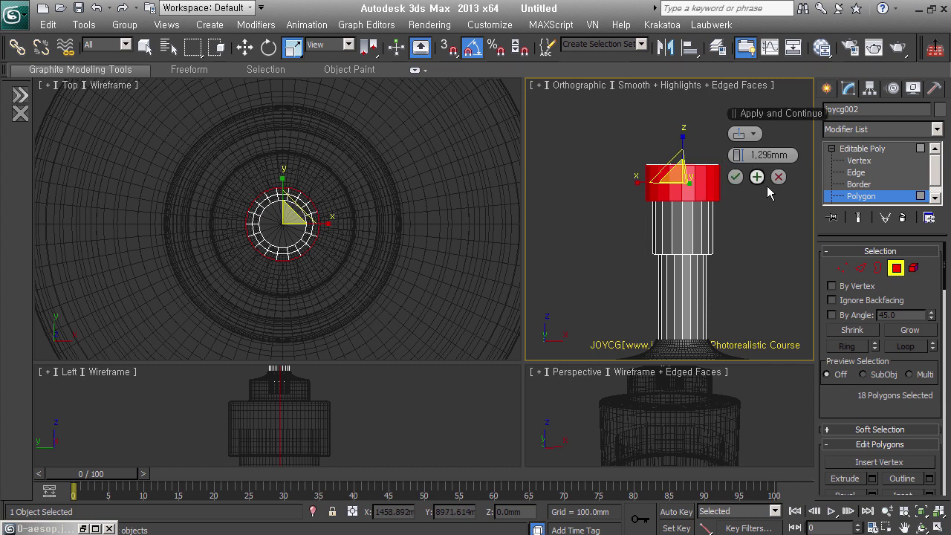
click(719, 176)
Select the cap faces on top of the cylinder and delete them to leave the top open
mouse_move(724, 178)
alt+middle_down()
mouse_move(765, 220)
mouse_move(727, 192)
alt+middle_up()
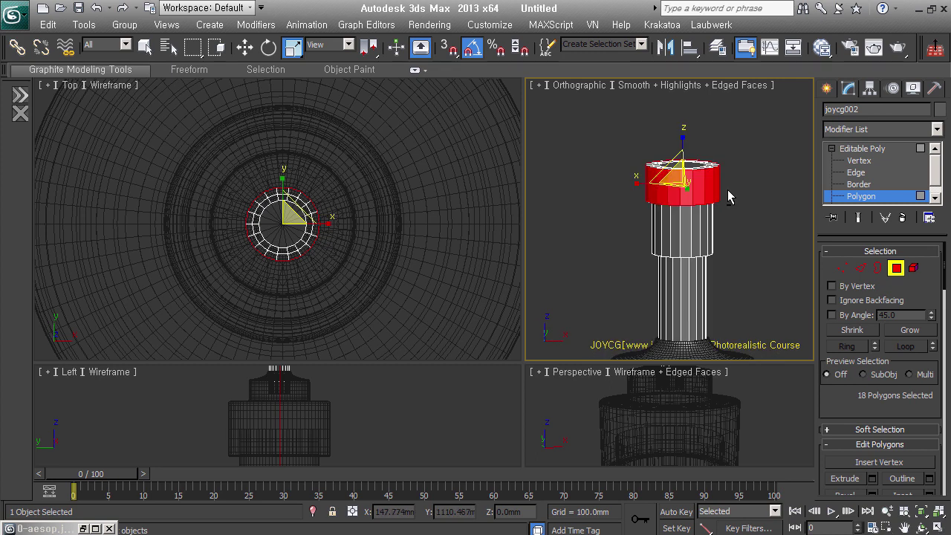
drag(630, 132, 745, 191)
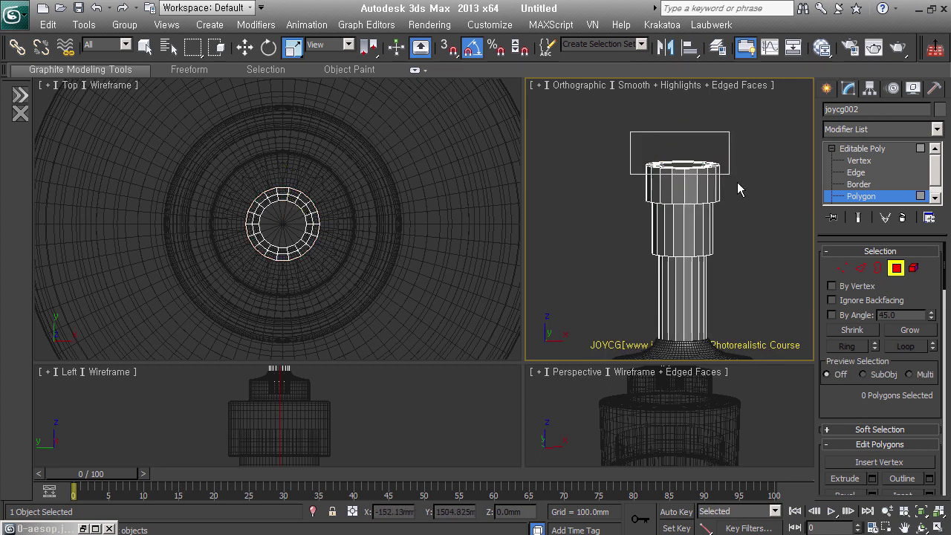
mouse_move(718, 206)
alt+middle_down()
mouse_move(717, 238)
mouse_move(707, 180)
alt+middle_up()
click(755, 231)
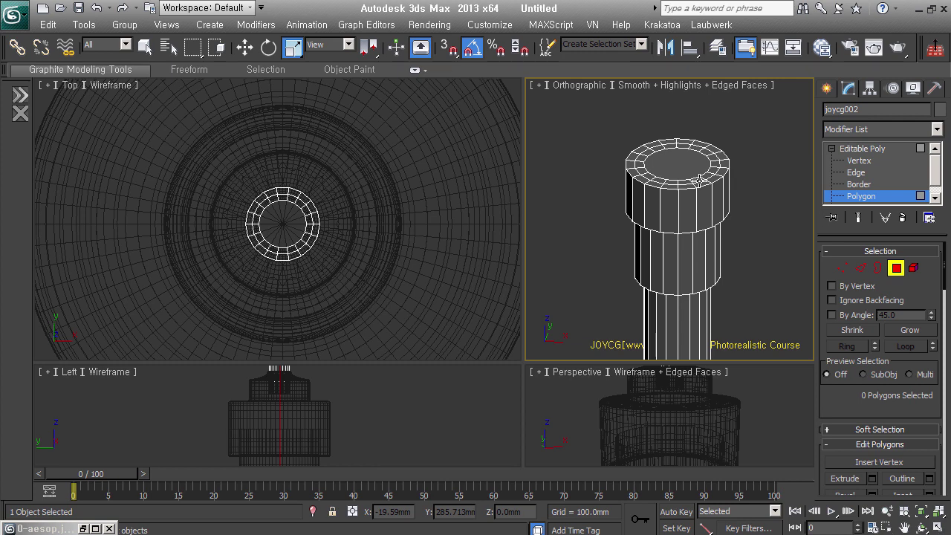
alt+middle_drag(802, 260, 689, 214)
drag(602, 117, 768, 176)
key(Delete)
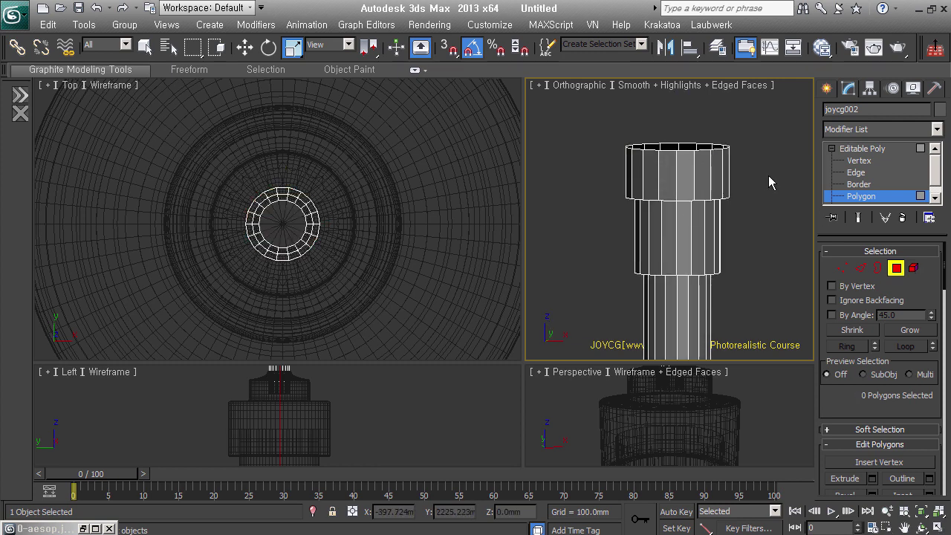
alt+middle_drag(768, 175, 774, 211)
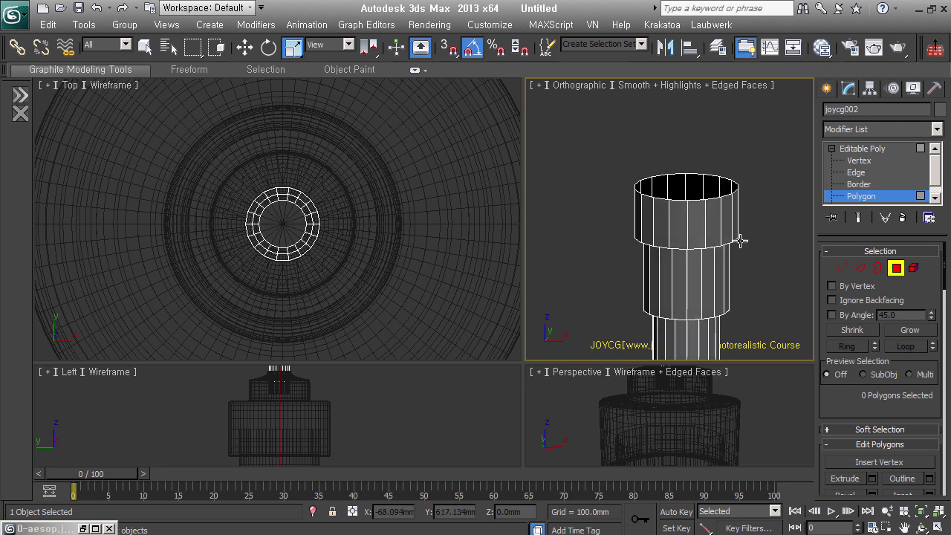
Extrude the cylinder's open top border upward into a short extra ring of faces
click(877, 267)
click(678, 200)
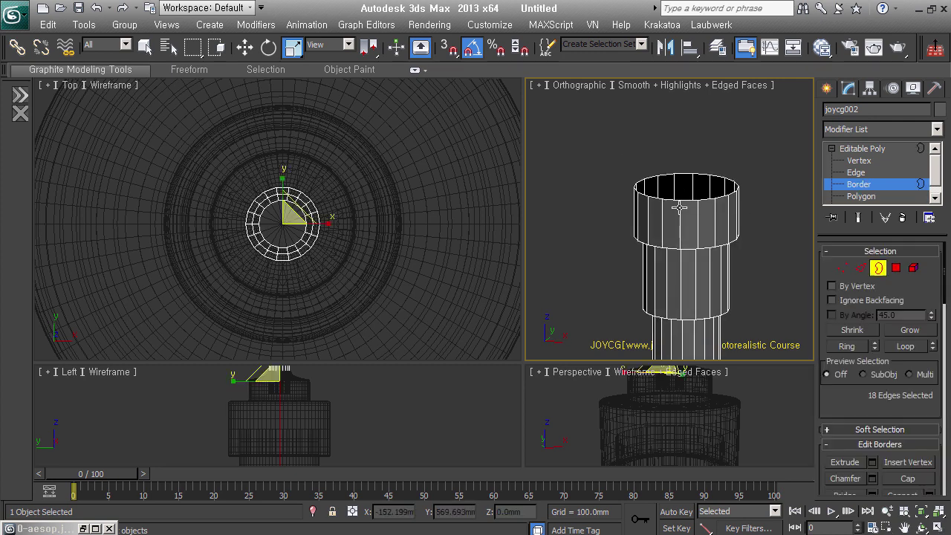
shift+drag(706, 210, 702, 149)
scroll(669, 208, down, 3)
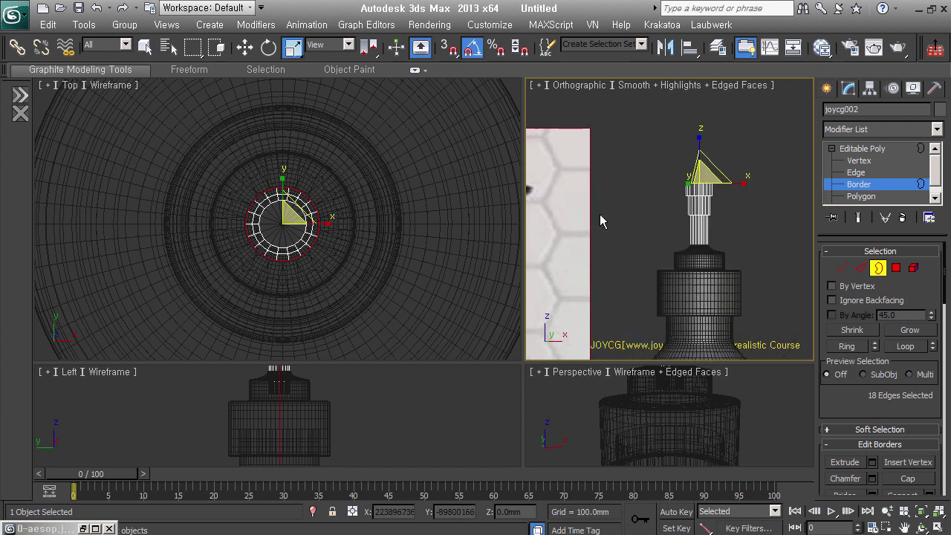
right_click(700, 206)
click(743, 219)
scroll(706, 195, up, 3)
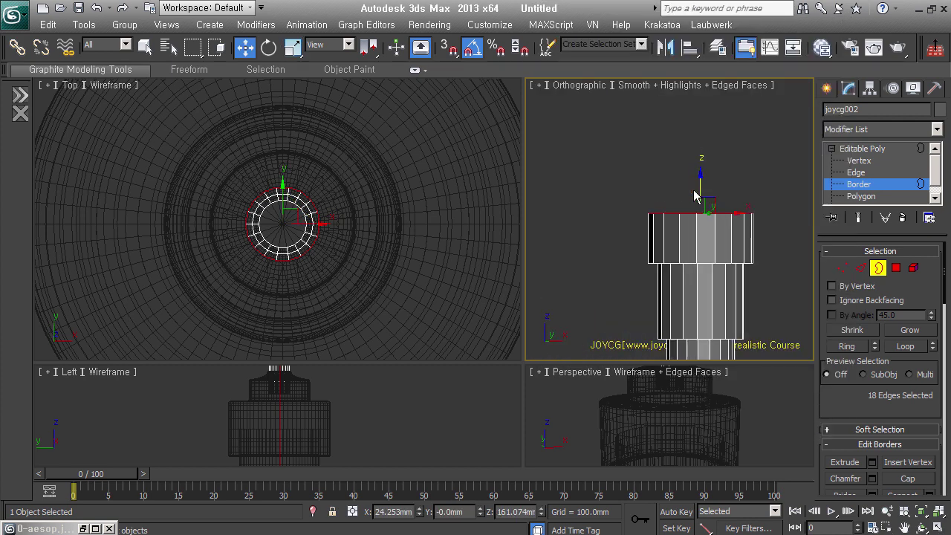
shift+drag(707, 195, 713, 161)
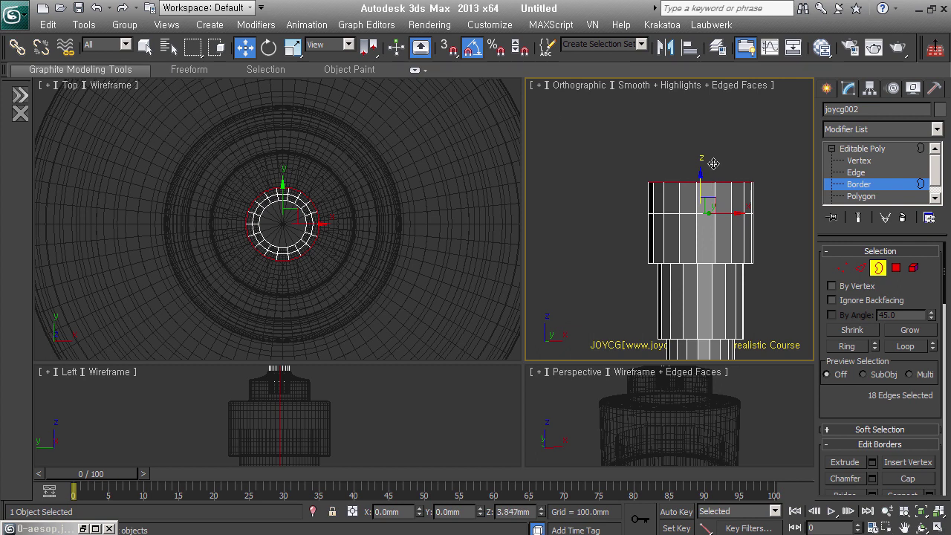
mouse_move(752, 238)
alt+middle_down()
mouse_move(767, 267)
mouse_move(752, 283)
mouse_move(759, 272)
alt+middle_up()
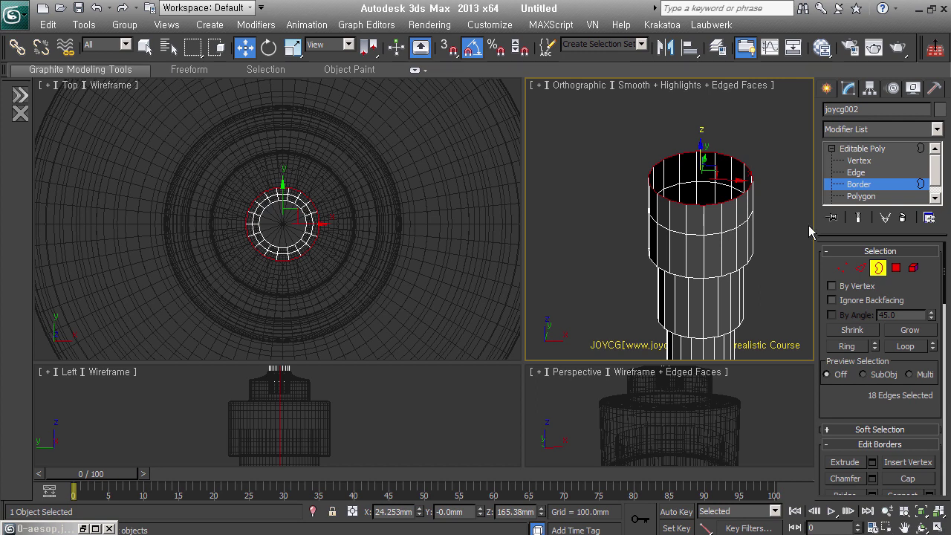
In the front view, select the side polygons near the top of the collar for extrusion
key(4)
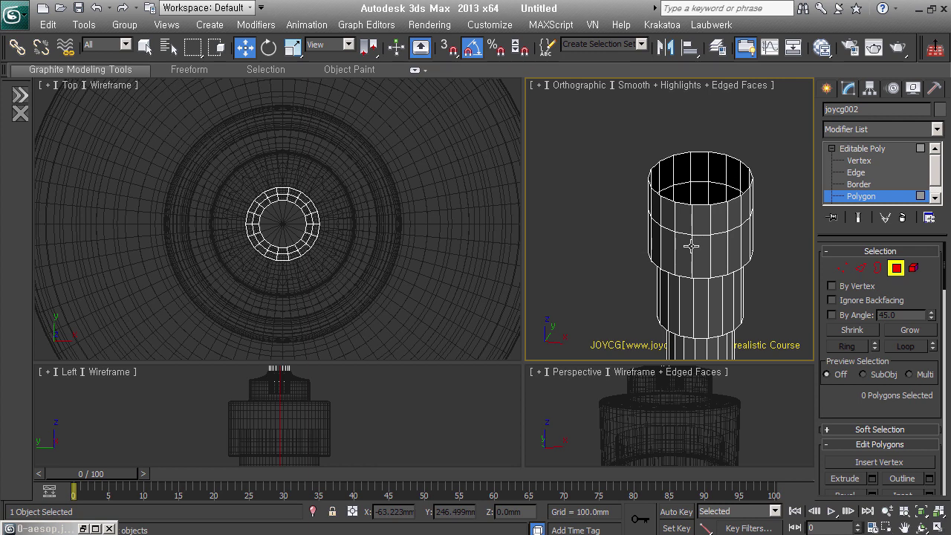
key(f)
scroll(686, 242, down, 5)
scroll(698, 223, up, 2)
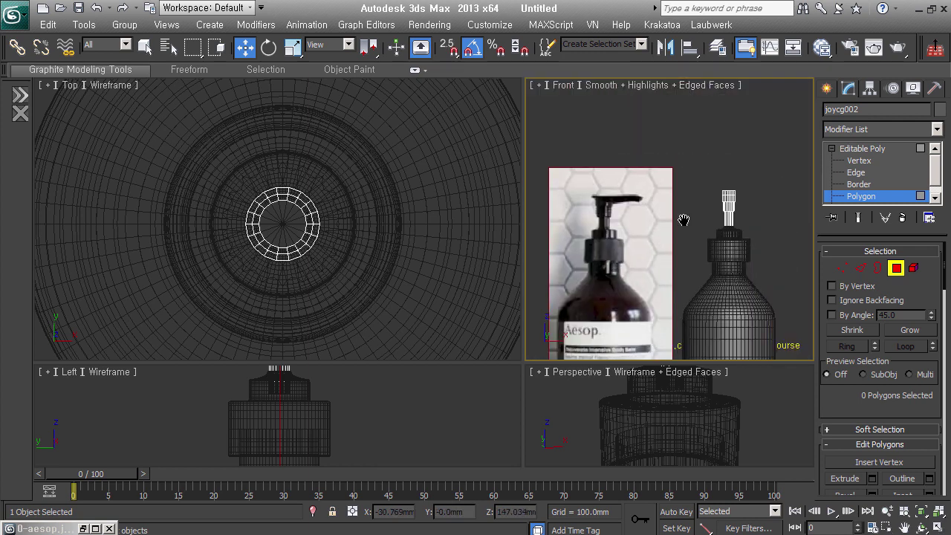
scroll(709, 212, up, 3)
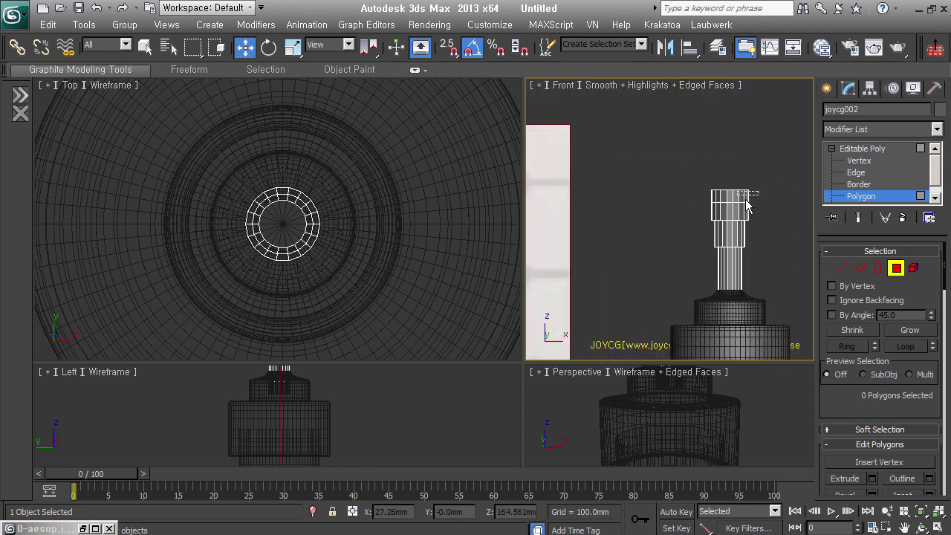
drag(742, 199, 752, 217)
mouse_move(750, 216)
alt+middle_down()
mouse_move(753, 329)
mouse_move(763, 290)
alt+middle_up()
key(f)
scroll(743, 201, up, 3)
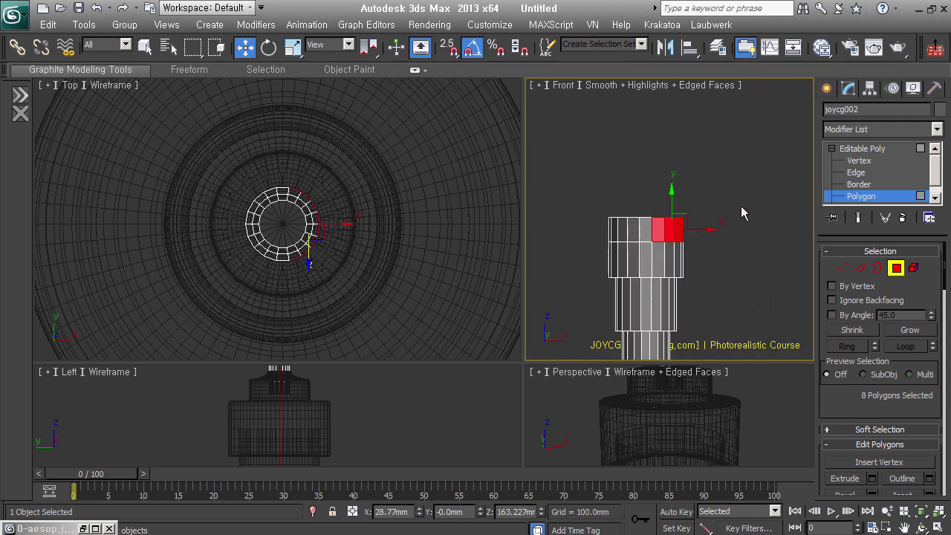
right_click(698, 236)
click(688, 260)
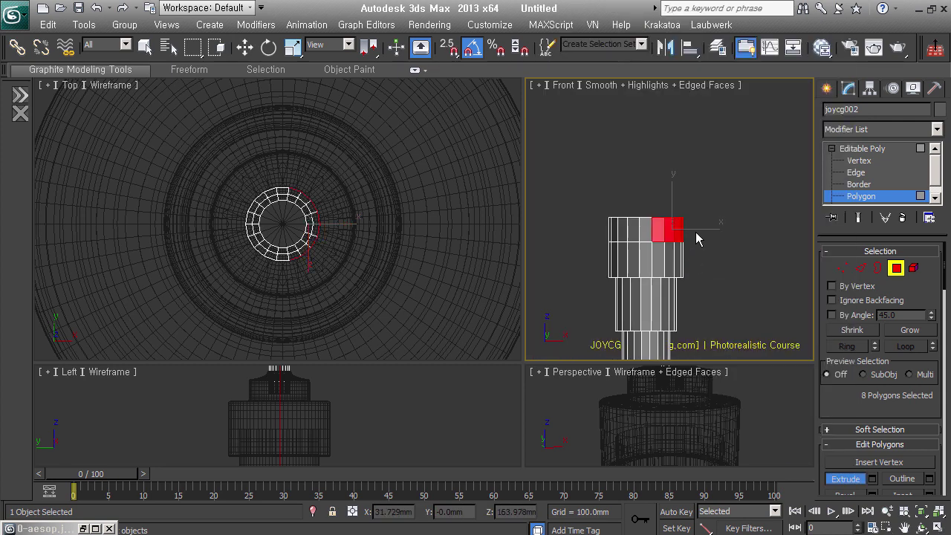
alt+middle_drag(695, 235, 713, 256)
Extrude the eight side faces as a Group by 7.642mm to form the nozzle arm
drag(719, 240, 732, 196)
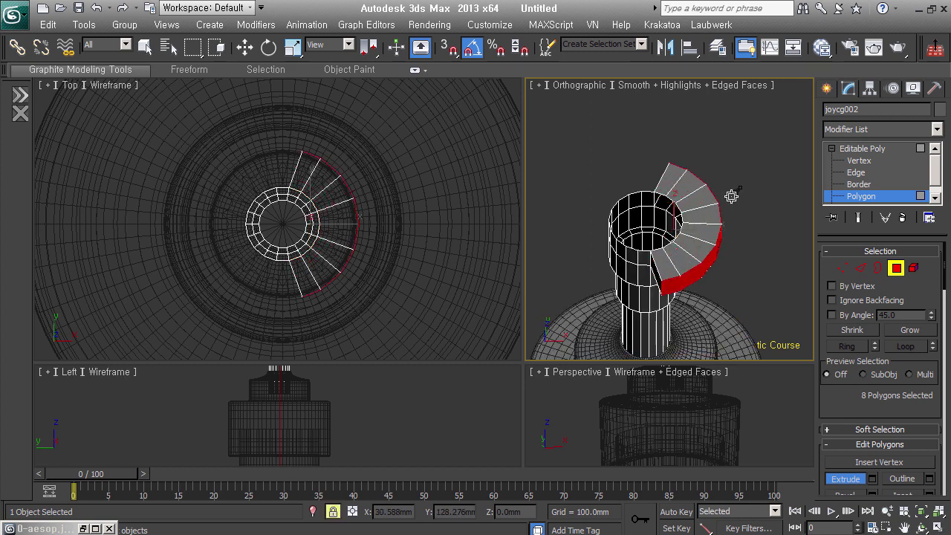
right_click(731, 195)
key(w)
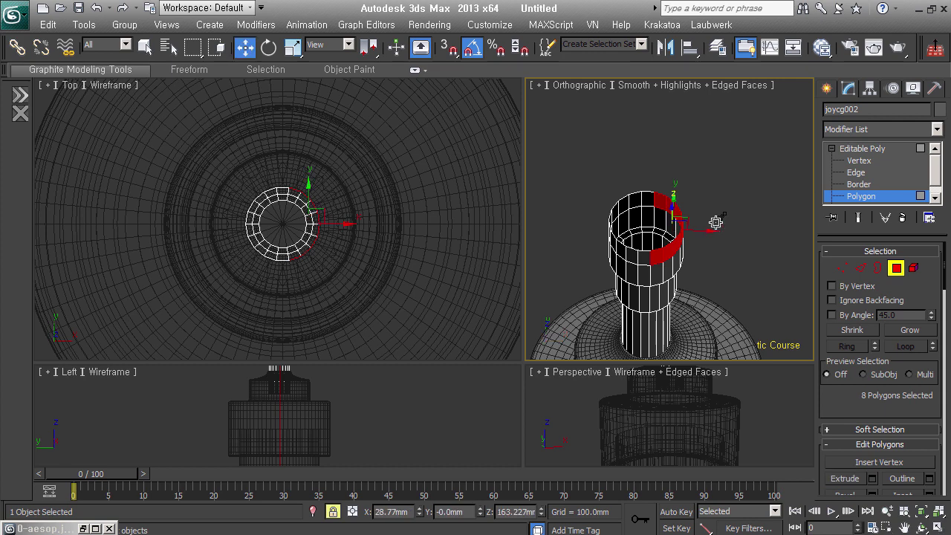
right_click(713, 215)
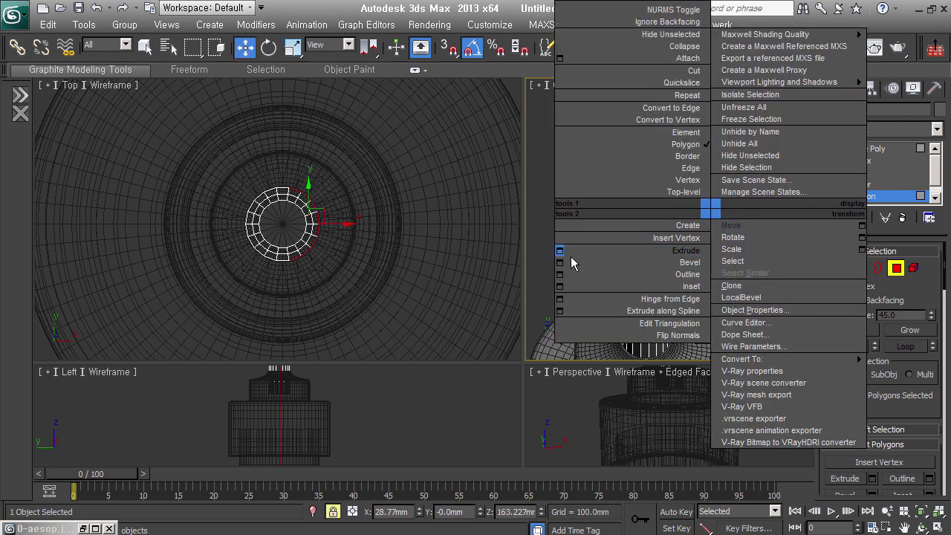
click(566, 252)
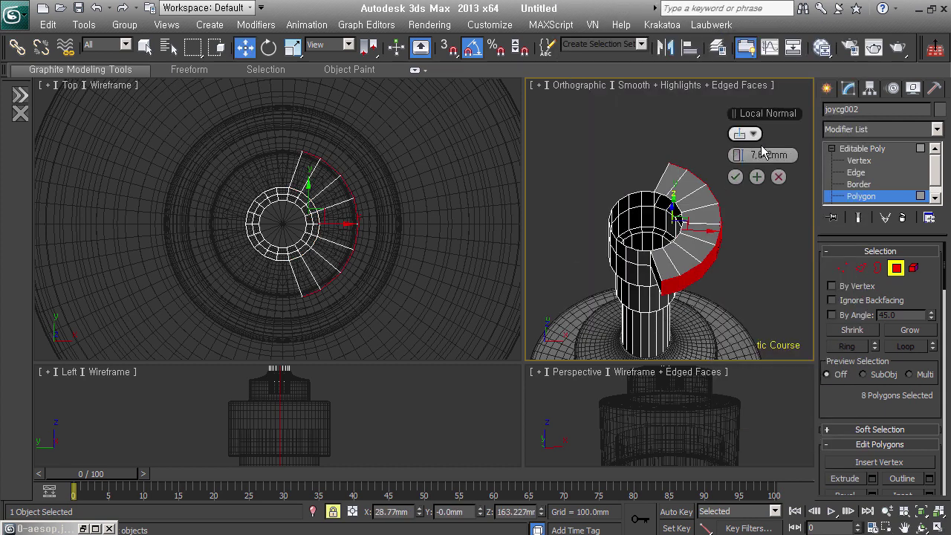
click(744, 134)
click(781, 148)
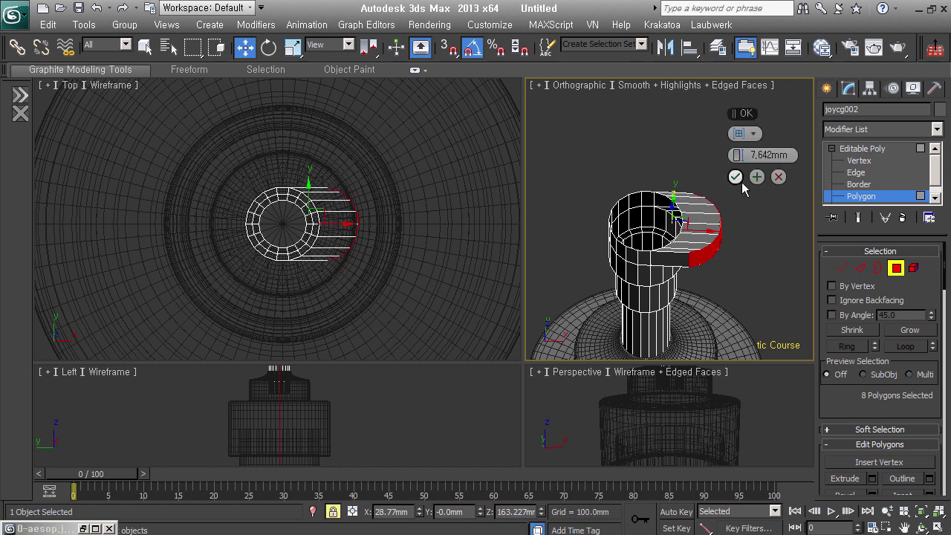
click(741, 181)
Flatten the arm's end face with Make Planar X and nudge it slightly back
scroll(871, 412, down, 3)
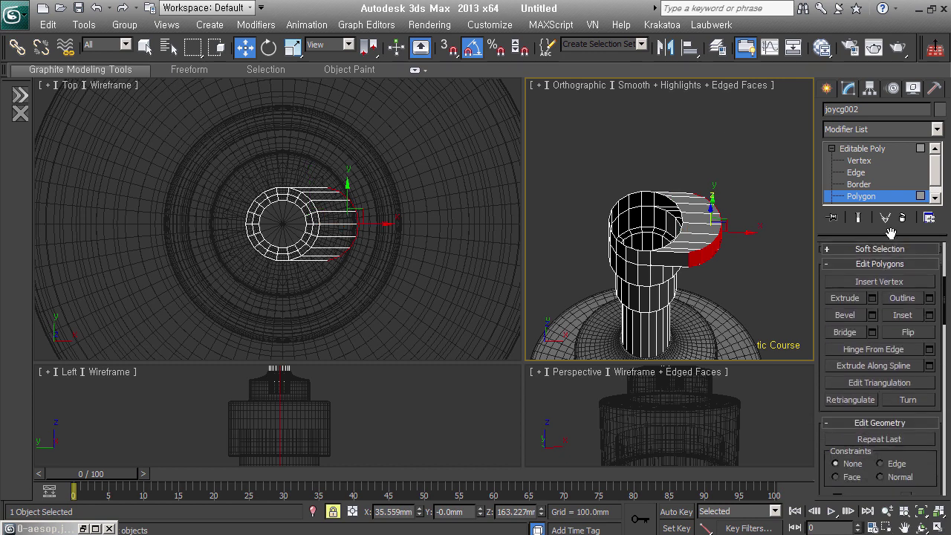
scroll(870, 412, down, 2)
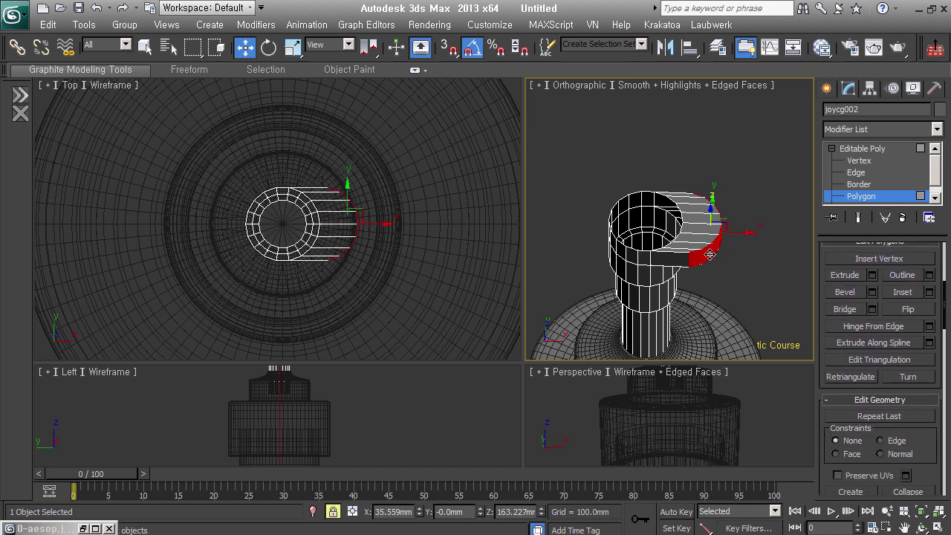
scroll(912, 438, down, 2)
scroll(912, 438, down, 2)
scroll(948, 333, down, 2)
scroll(948, 333, down, 2)
scroll(947, 333, down, 2)
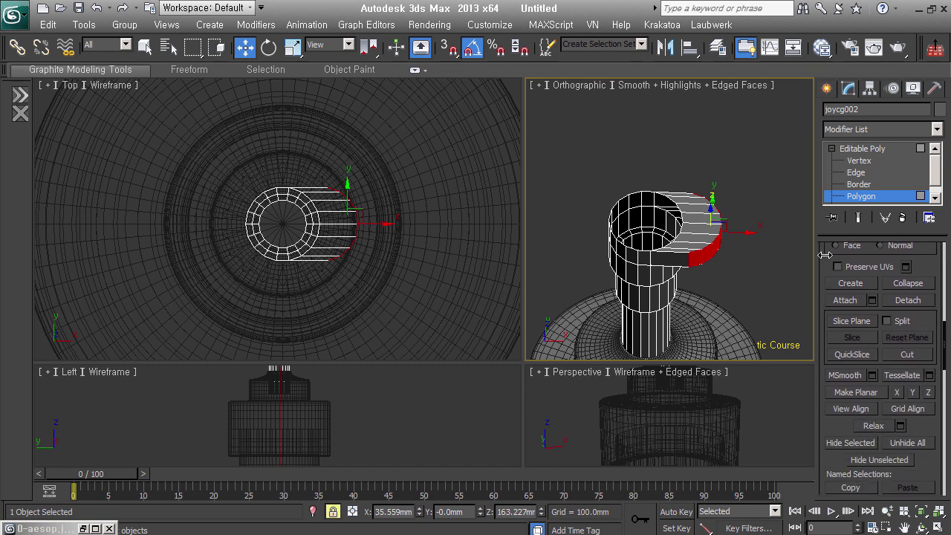
mouse_move(750, 233)
mouse_down()
mouse_move(785, 246)
mouse_move(742, 246)
mouse_up()
click(897, 392)
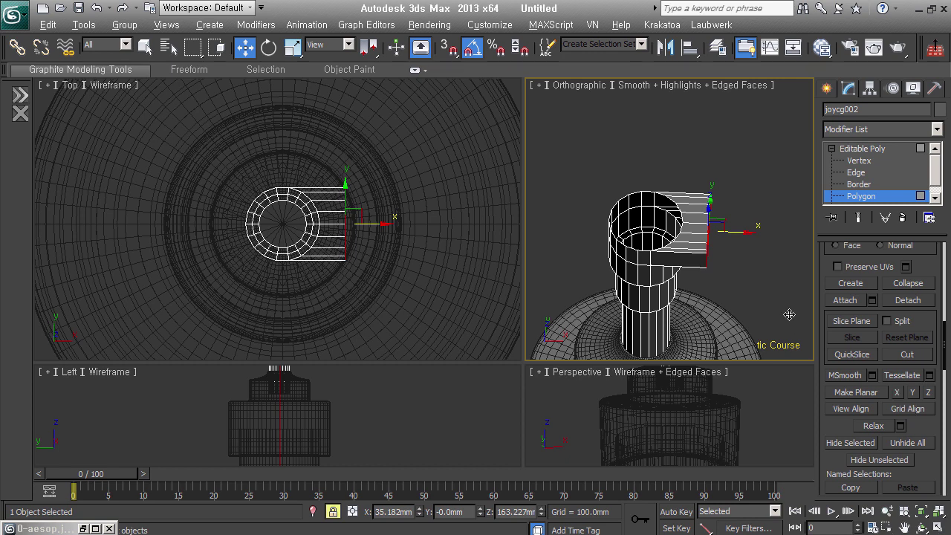
alt+middle_drag(789, 314, 655, 269)
mouse_move(741, 274)
alt+middle_down()
mouse_move(773, 294)
mouse_move(765, 297)
alt+middle_up()
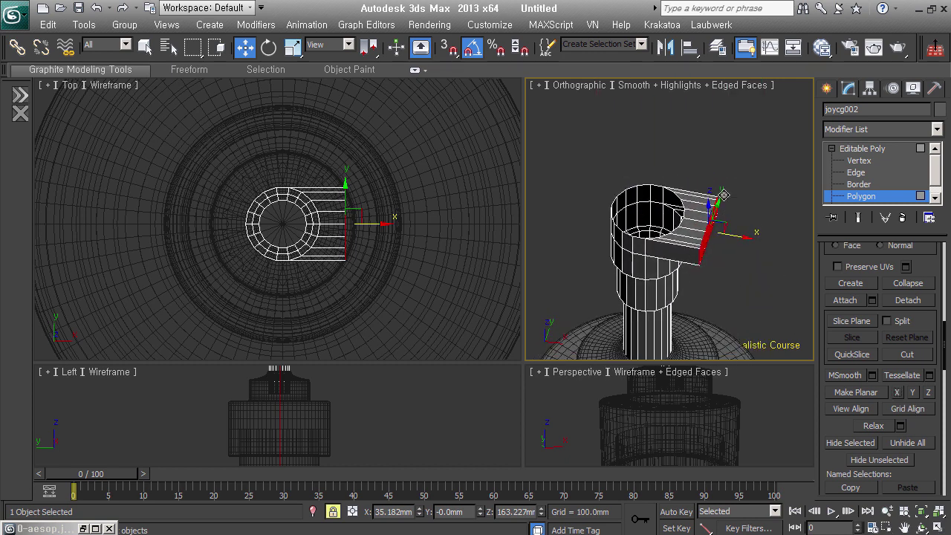
alt+middle_drag(723, 294, 743, 262)
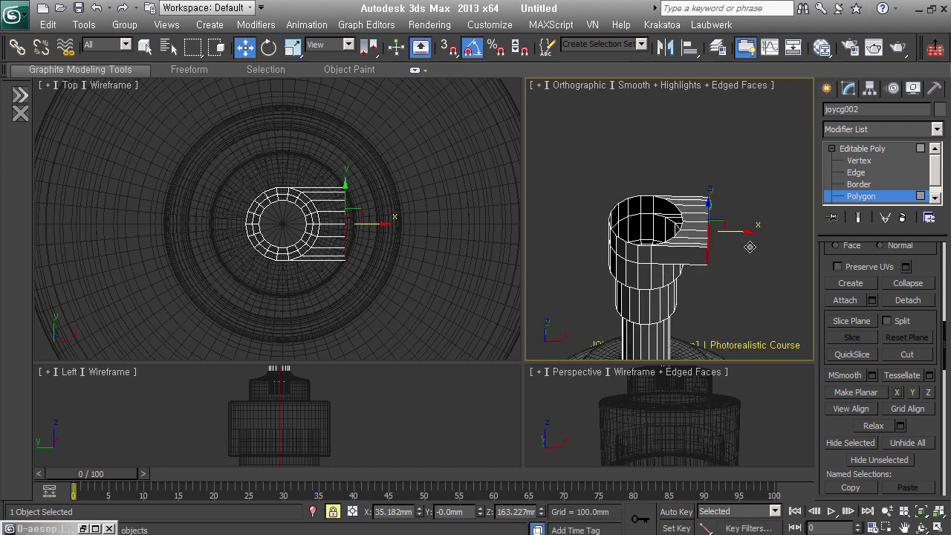
drag(749, 247, 740, 247)
mouse_move(741, 261)
alt+middle_down()
mouse_move(747, 191)
mouse_move(725, 238)
alt+middle_up()
Extrude the arm's end face and lengthen the spout outward along X in front view
right_click(724, 238)
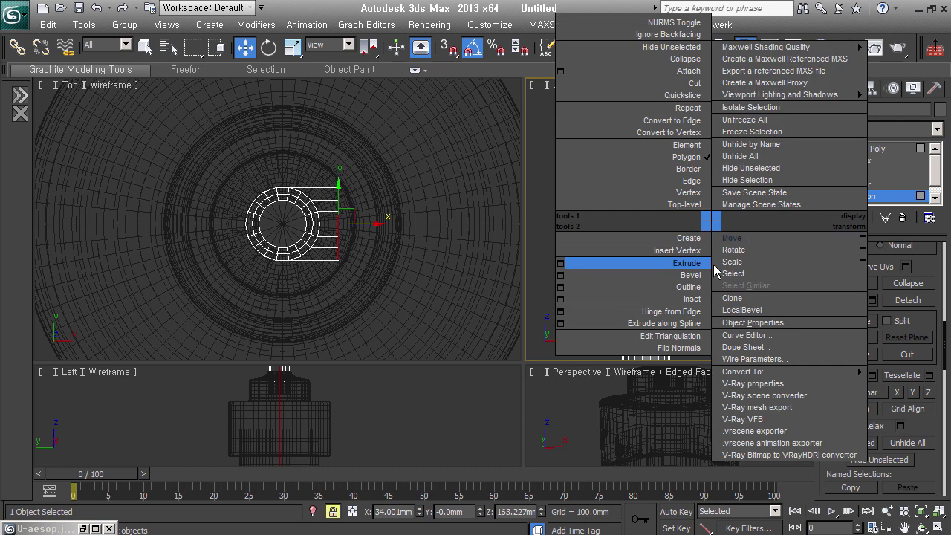
click(609, 265)
scroll(705, 259, down, 2)
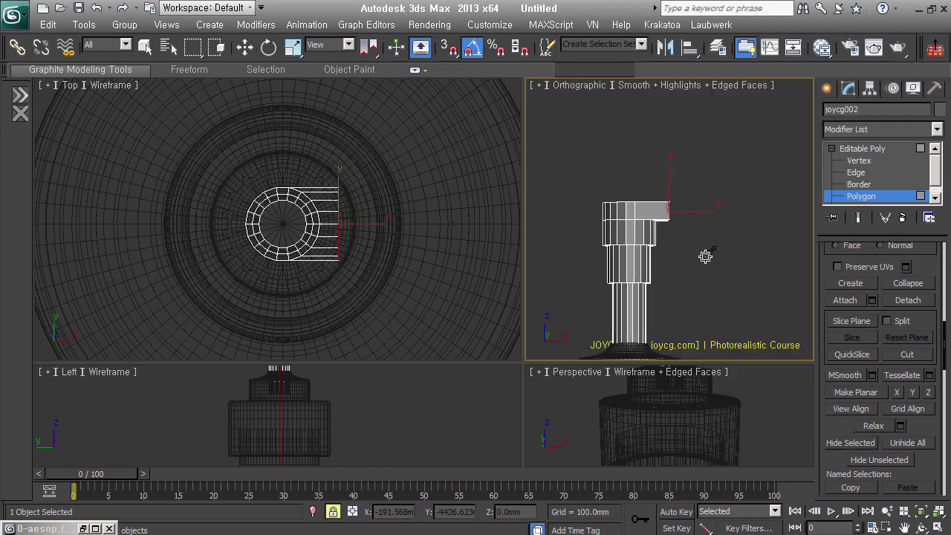
middle_drag(703, 252, 687, 242)
key(space)
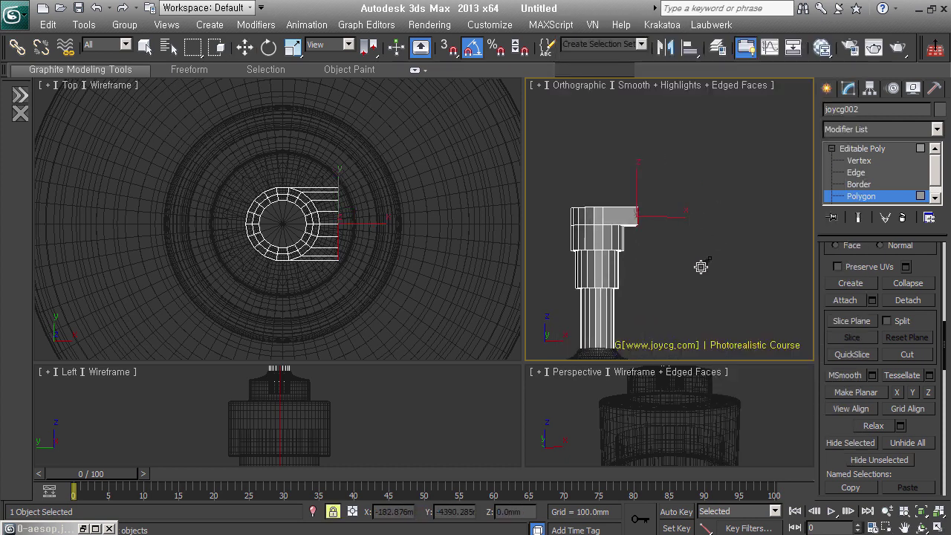
key(f)
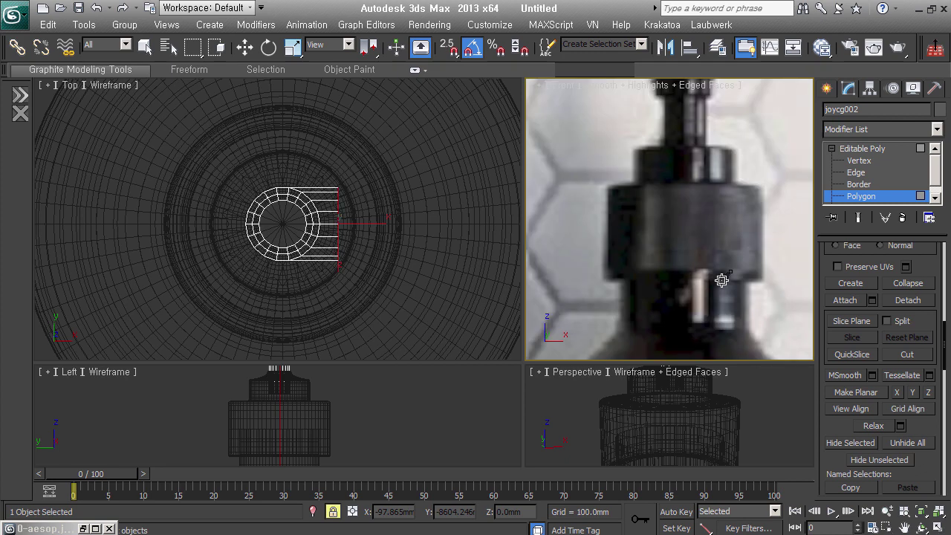
scroll(691, 238, down, 2)
scroll(661, 191, up, 3)
scroll(661, 191, up, 2)
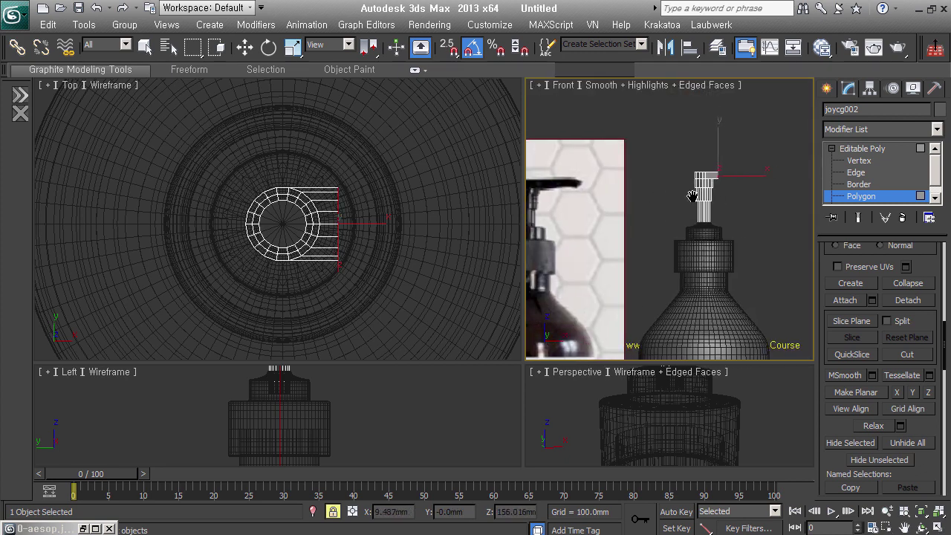
scroll(701, 191, up, 1)
mouse_move(768, 206)
mouse_down()
mouse_move(786, 176)
mouse_move(780, 169)
mouse_up()
Add two more extrusions to the spout end, extending and shifting it slightly
key(w)
right_click(779, 170)
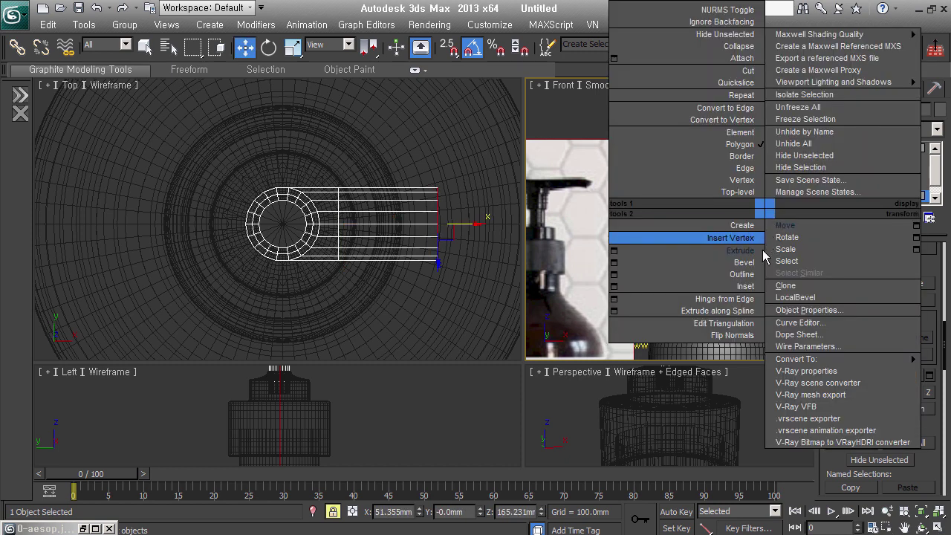
click(772, 257)
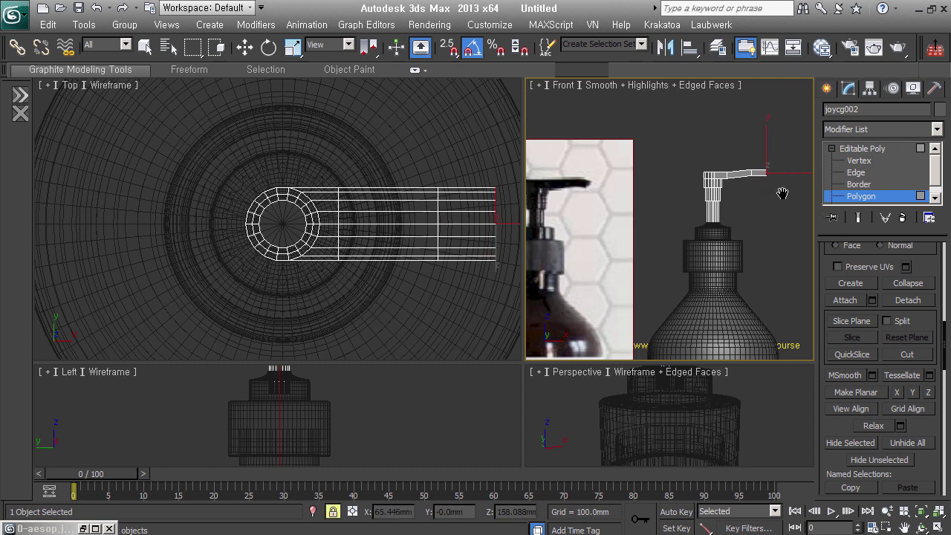
middle_drag(783, 194, 770, 197)
right_click(766, 208)
click(789, 237)
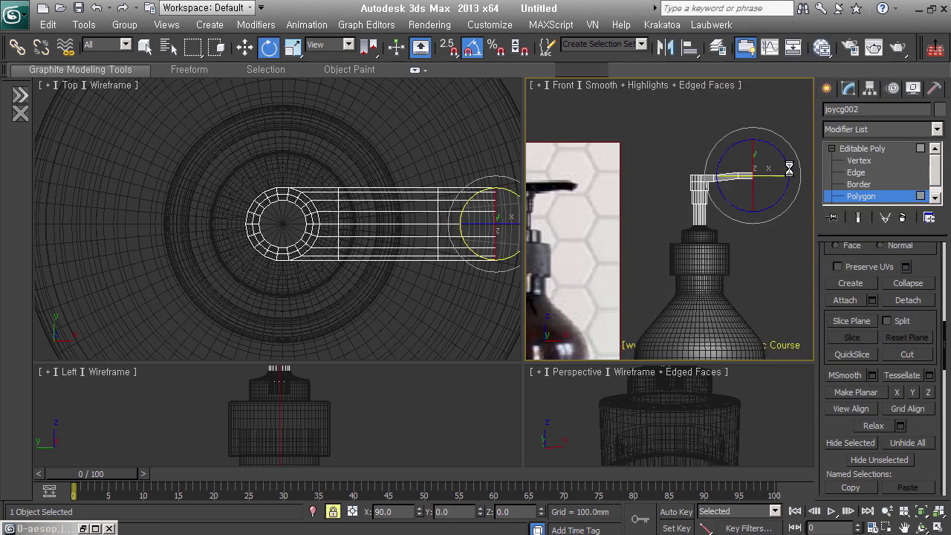
right_click(799, 185)
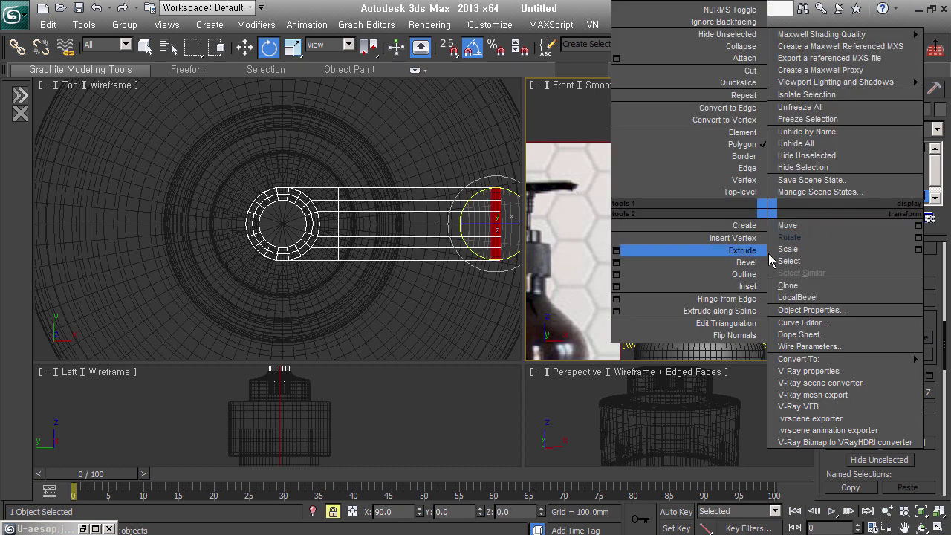
click(712, 250)
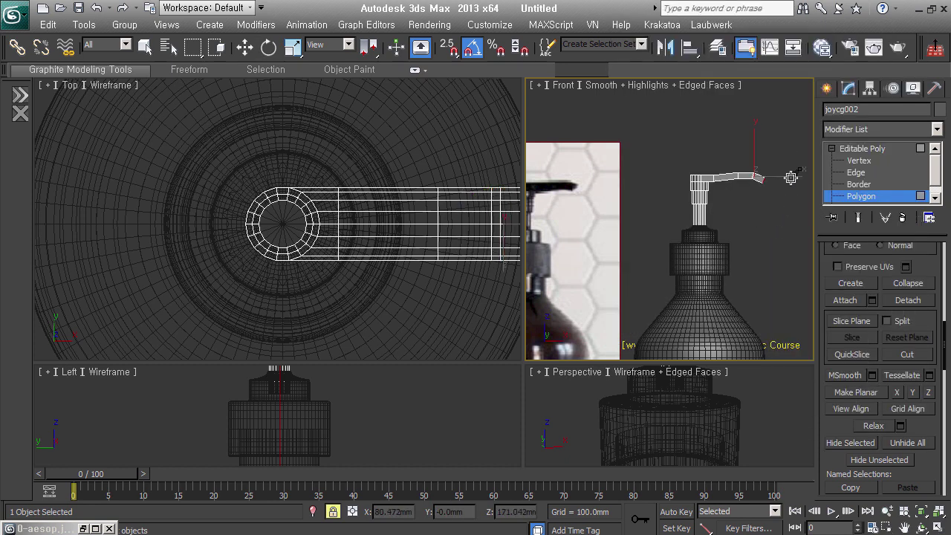
key(w)
drag(793, 177, 796, 173)
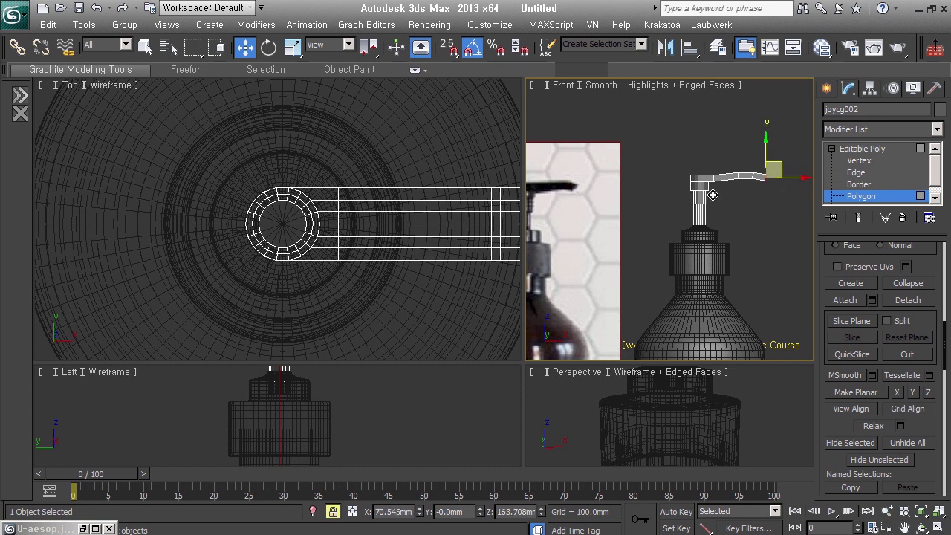
Select the nine spout-tip vertices and raise them slightly to angle the tip
scroll(753, 184, up, 5)
click(859, 160)
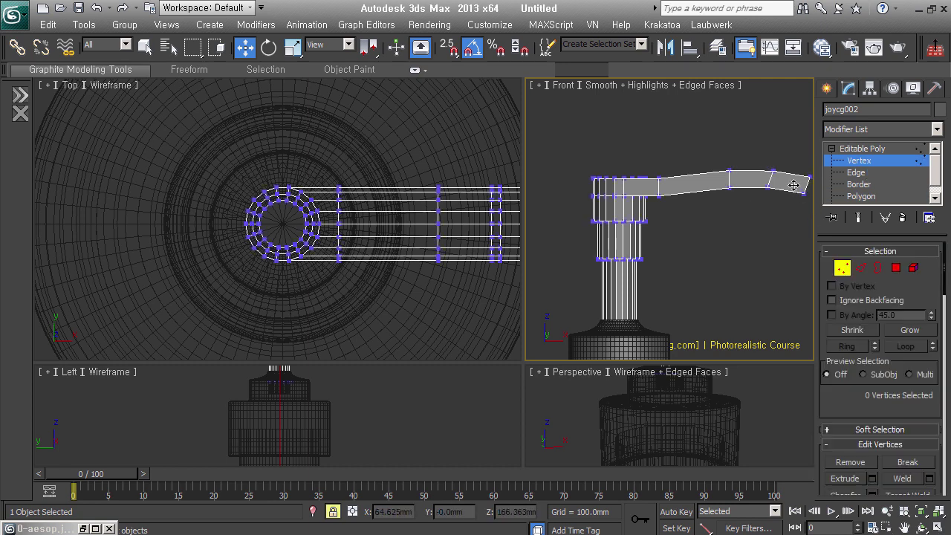
drag(766, 162, 802, 192)
drag(783, 159, 782, 154)
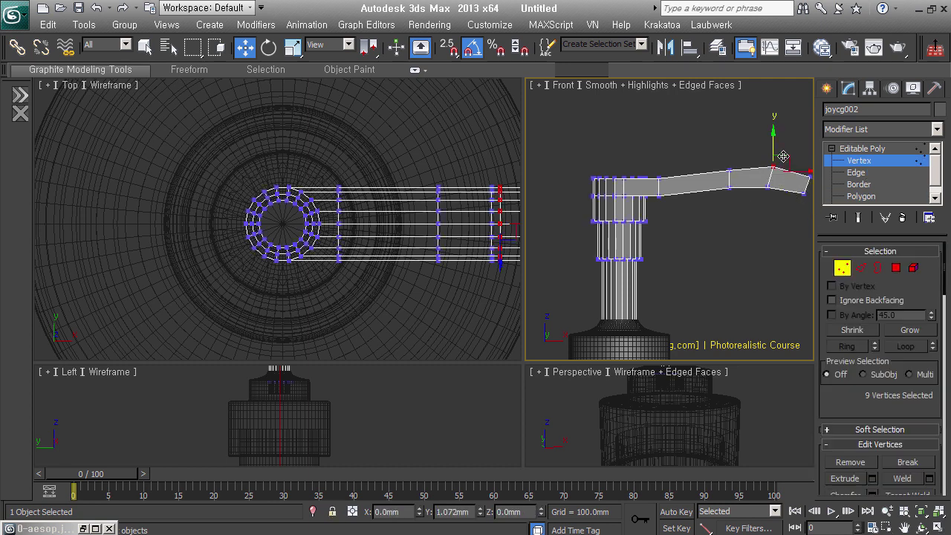
middle_drag(811, 214, 748, 217)
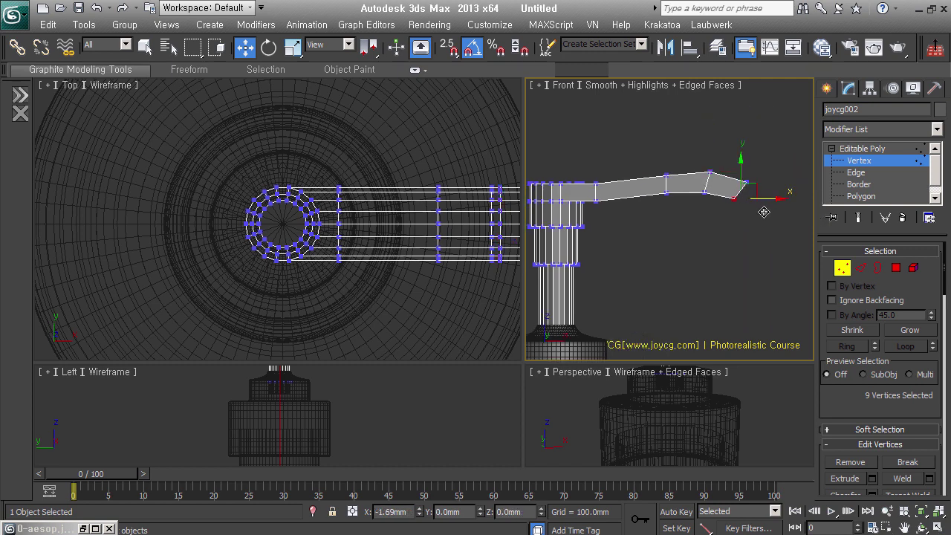
click(771, 186)
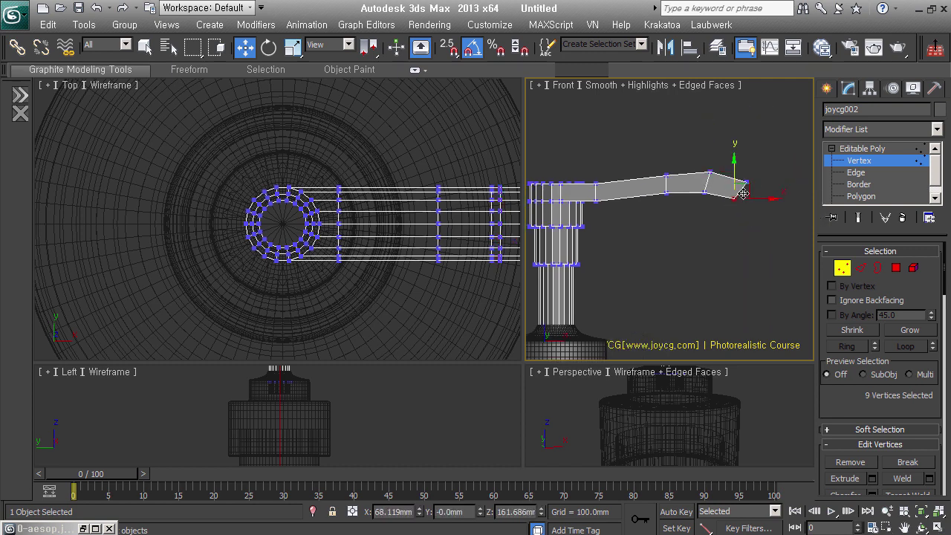
drag(750, 203, 719, 177)
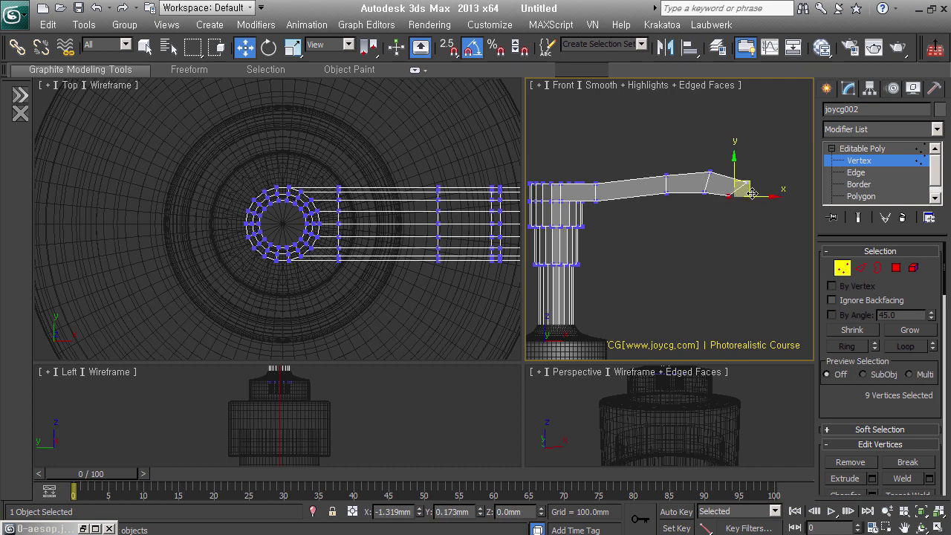
click(666, 218)
mouse_move(666, 218)
middle_down()
mouse_move(771, 189)
mouse_move(744, 206)
middle_up()
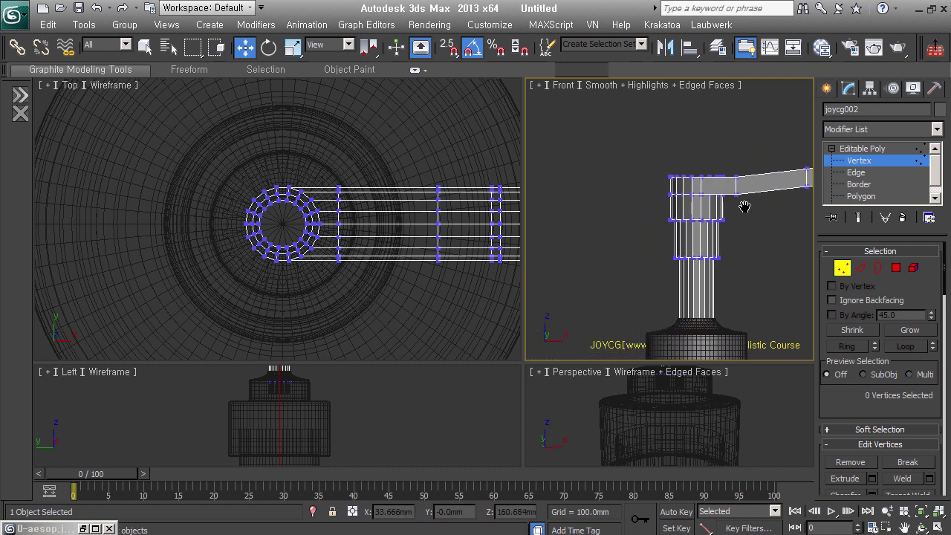
Select the eight back faces of the pump head and extrude them outward to the left
key(4)
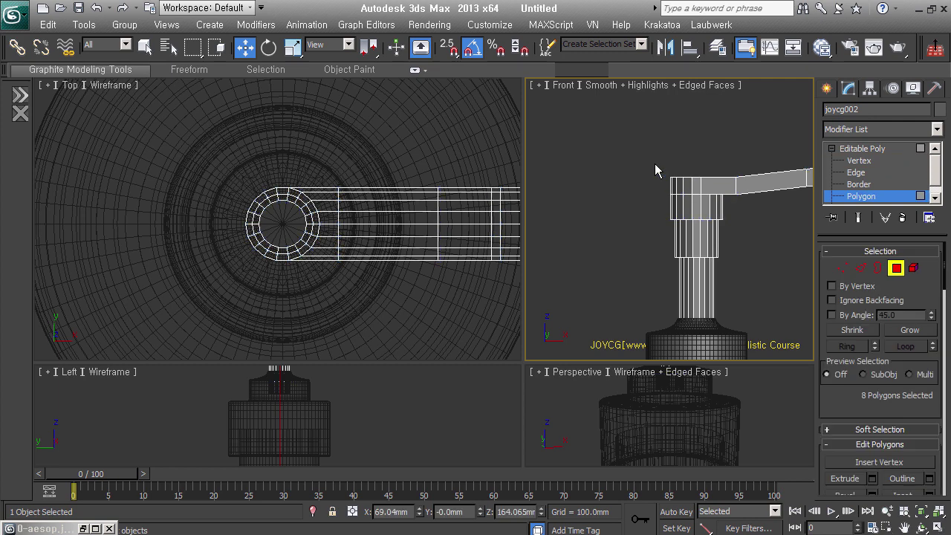
drag(675, 194, 667, 208)
alt+middle_drag(674, 223, 671, 259)
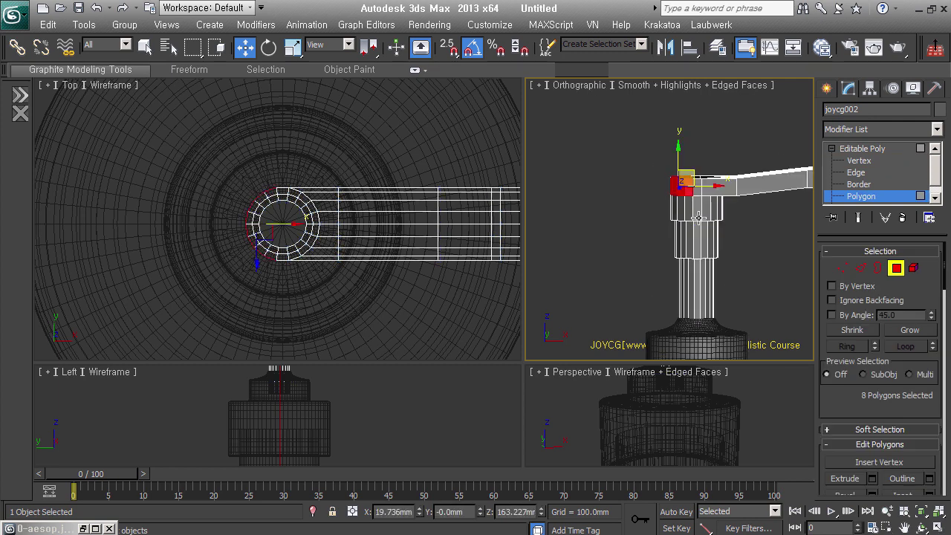
key(f)
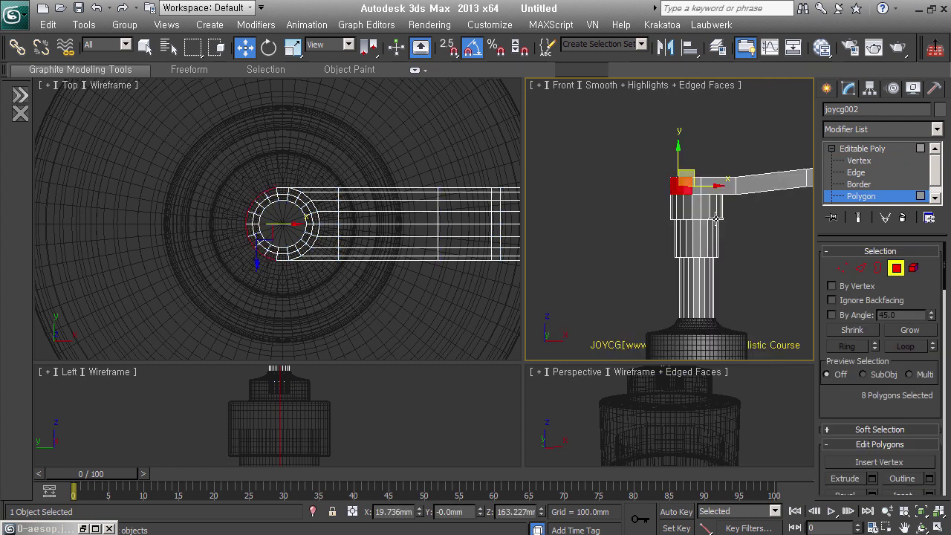
right_click(679, 212)
click(669, 237)
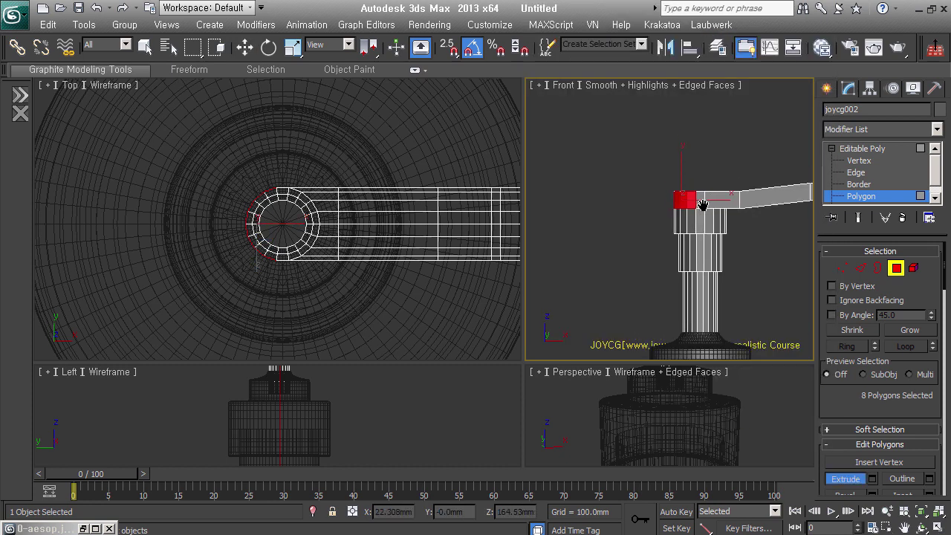
scroll(703, 204, up, 2)
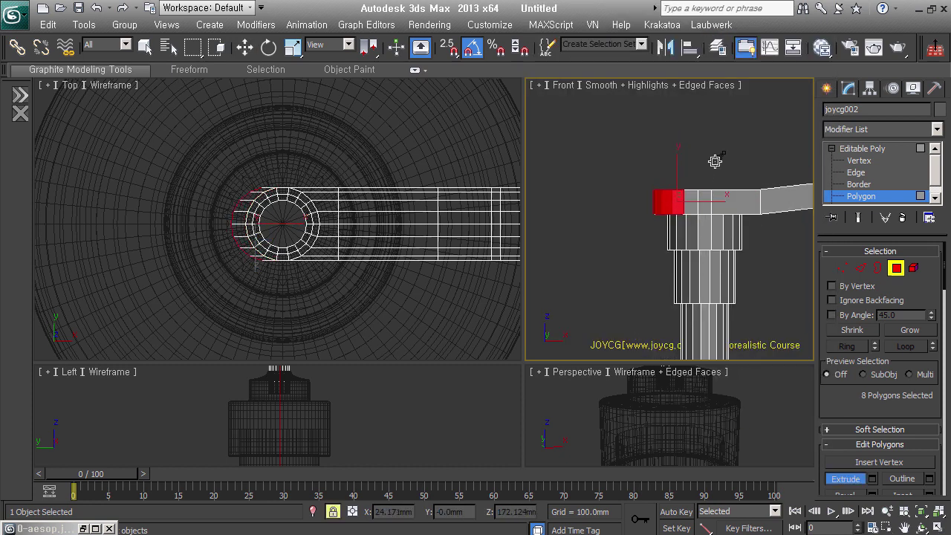
drag(715, 162, 715, 143)
mouse_move(735, 224)
alt+middle_down()
mouse_move(741, 257)
mouse_move(698, 216)
alt+middle_up()
Flatten the extruded back faces with Make Planar X and nudge them into place
key(w)
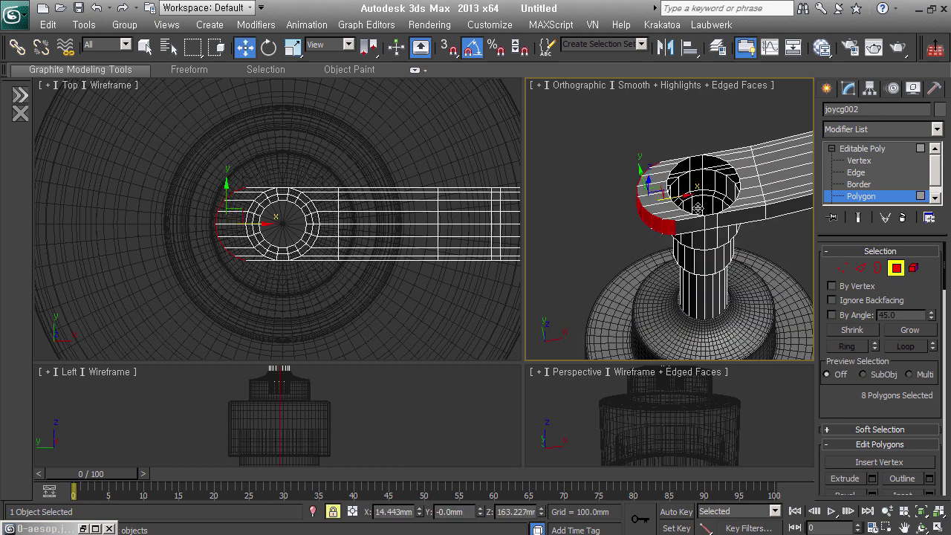
scroll(854, 312, down, 5)
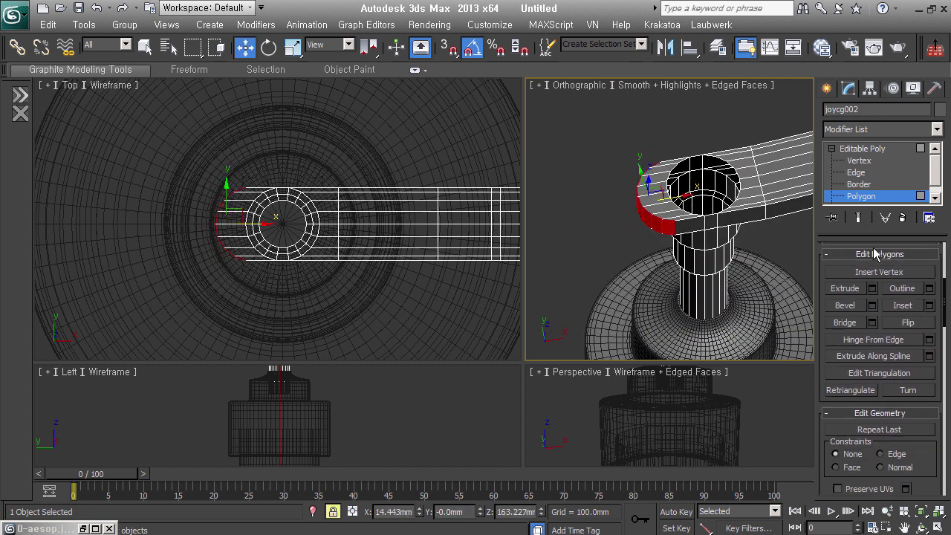
scroll(930, 462, down, 2)
scroll(931, 462, down, 3)
scroll(931, 462, down, 2)
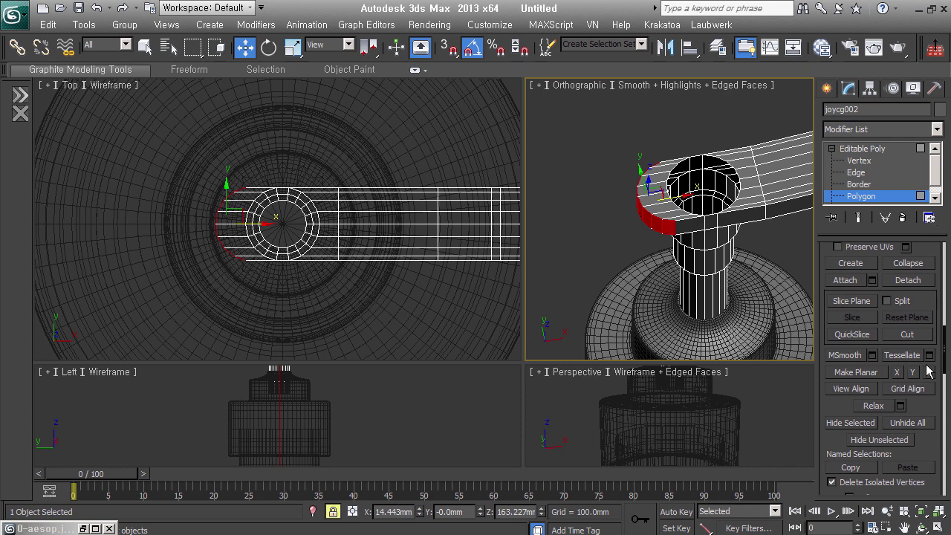
click(898, 372)
drag(697, 213, 696, 216)
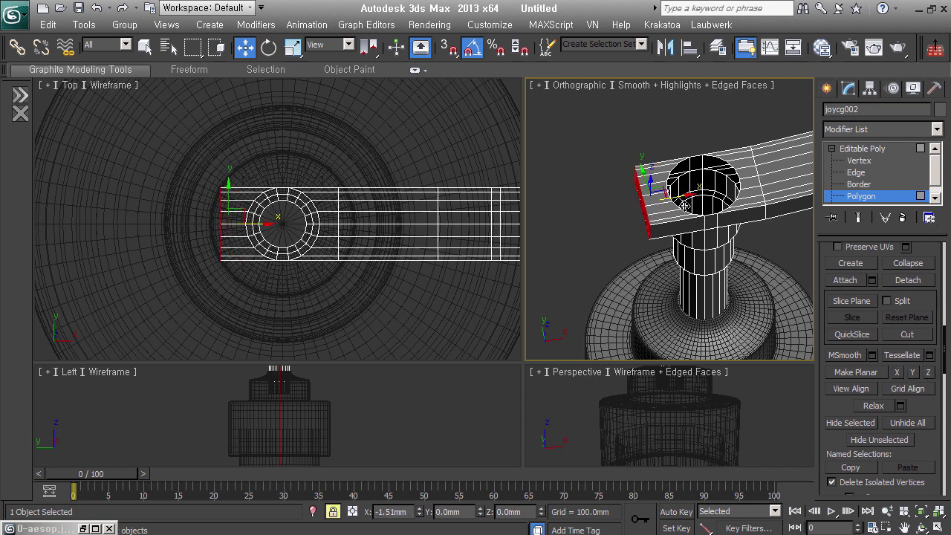
key(f)
scroll(702, 242, down, 2)
scroll(677, 234, down, 3)
scroll(703, 196, up, 3)
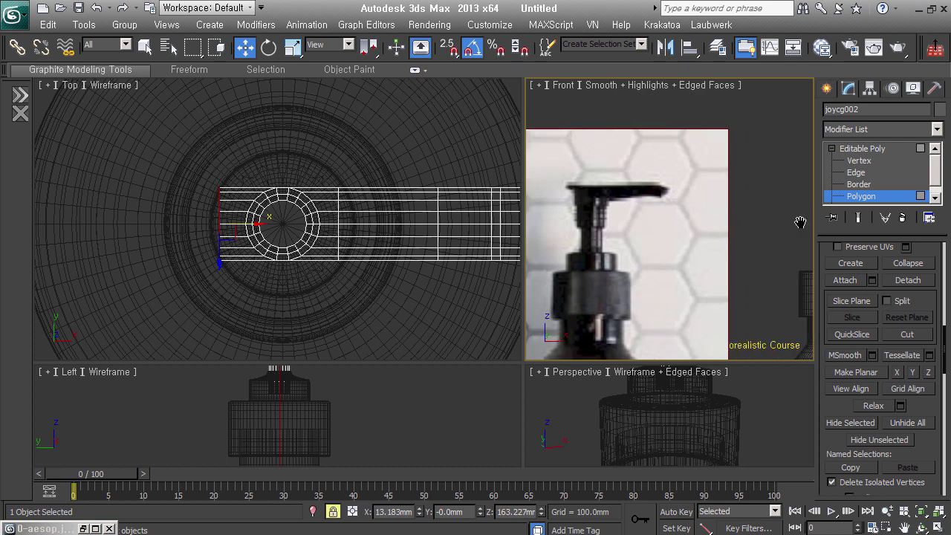
scroll(798, 203, up, 3)
scroll(798, 203, up, 2)
drag(655, 187, 656, 185)
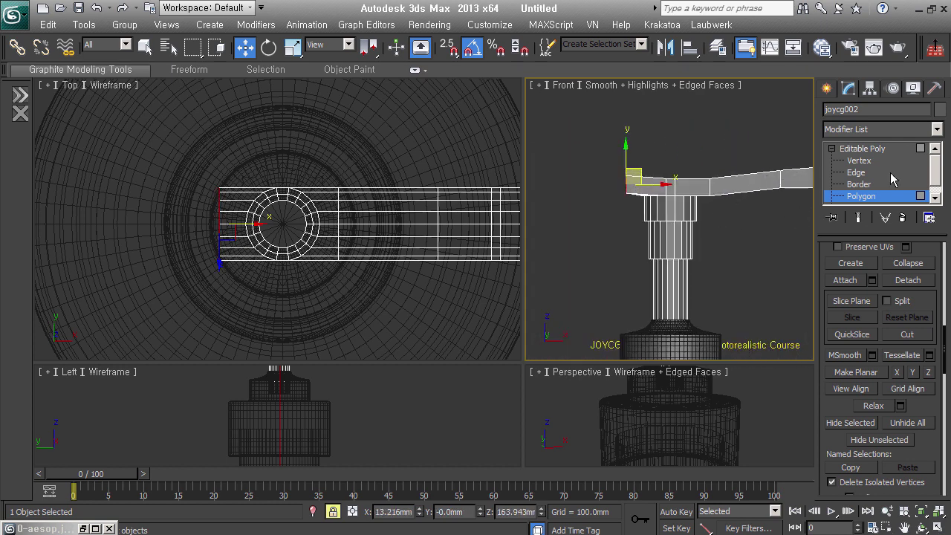
At Vertex level, unlock the selection and orbit to centre on the pump head's hole
key(1)
key(space)
alt+middle_drag(676, 178, 703, 221)
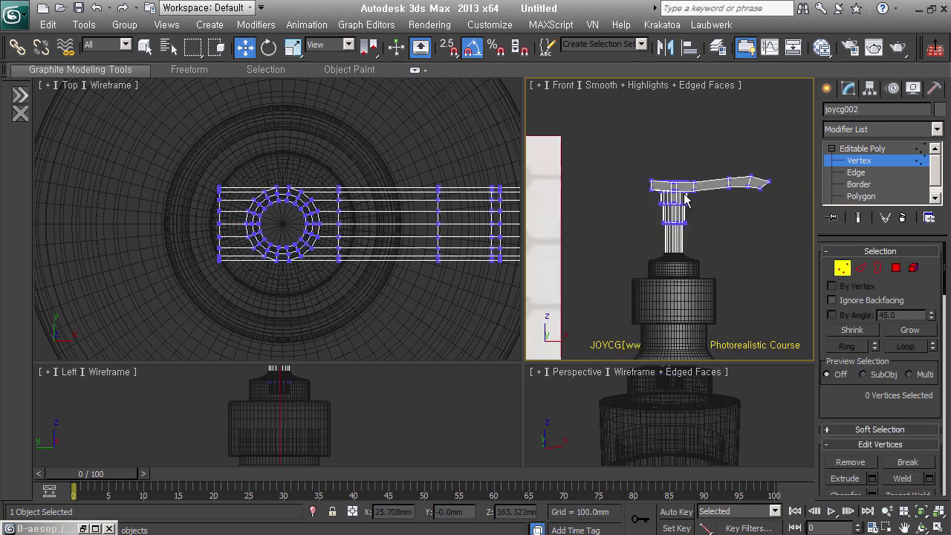
scroll(703, 221, up, 3)
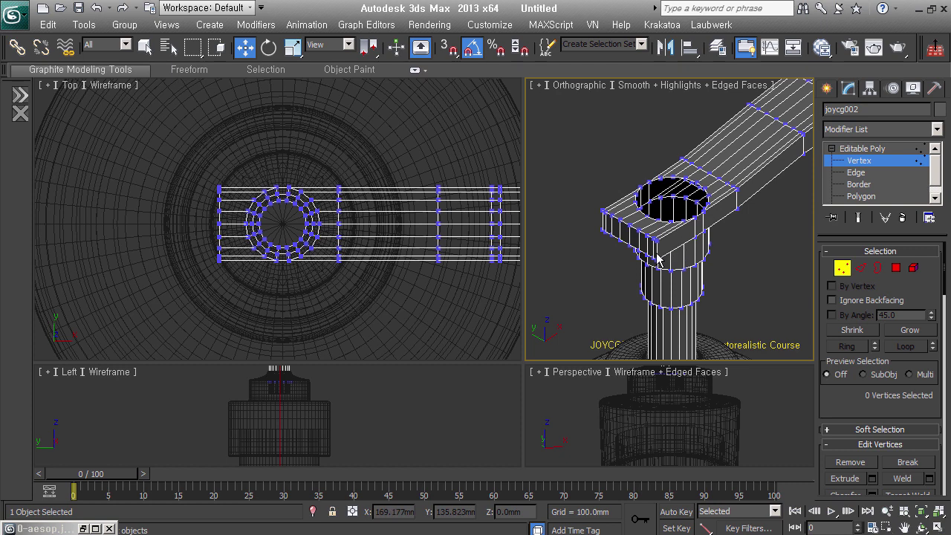
scroll(656, 256, up, 2)
mouse_move(695, 258)
alt+middle_down()
mouse_move(641, 260)
mouse_move(675, 219)
mouse_move(644, 280)
alt+middle_up()
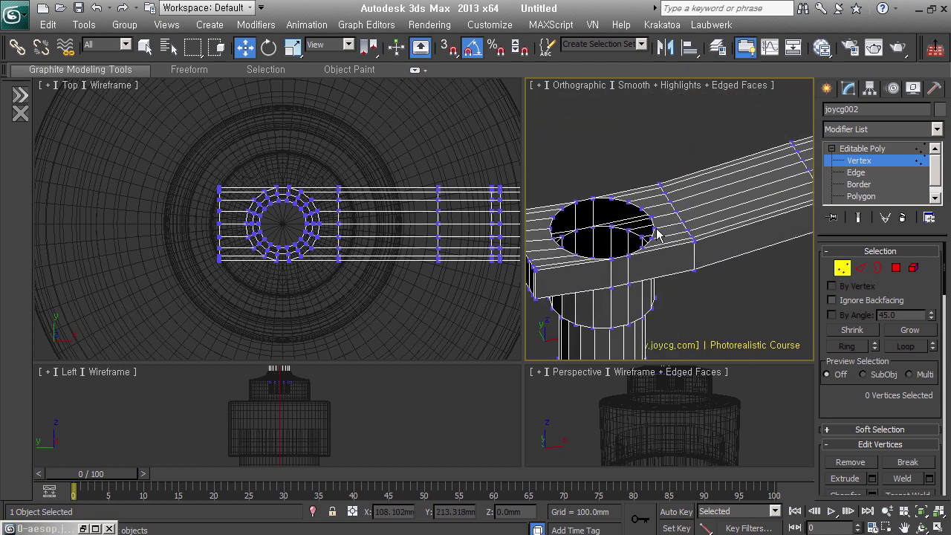
middle_drag(588, 231, 630, 239)
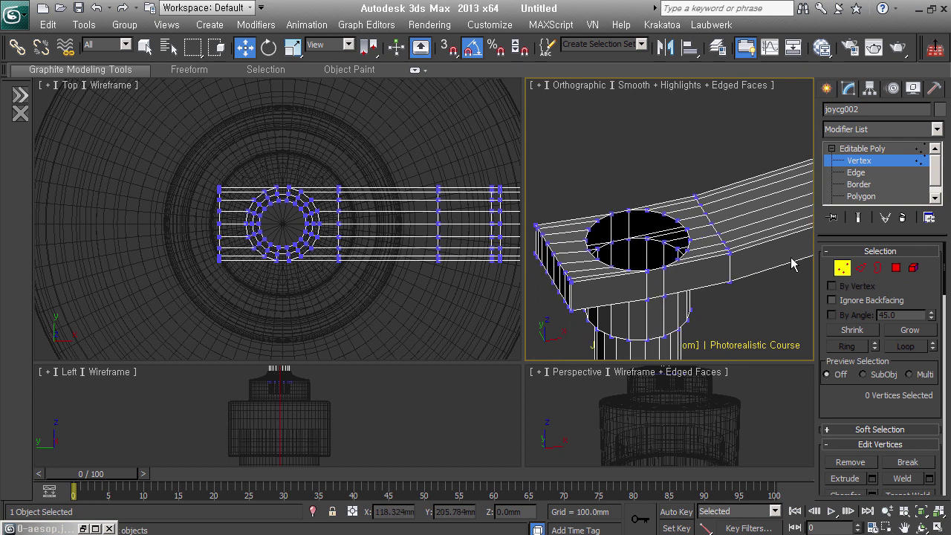
key(alt)
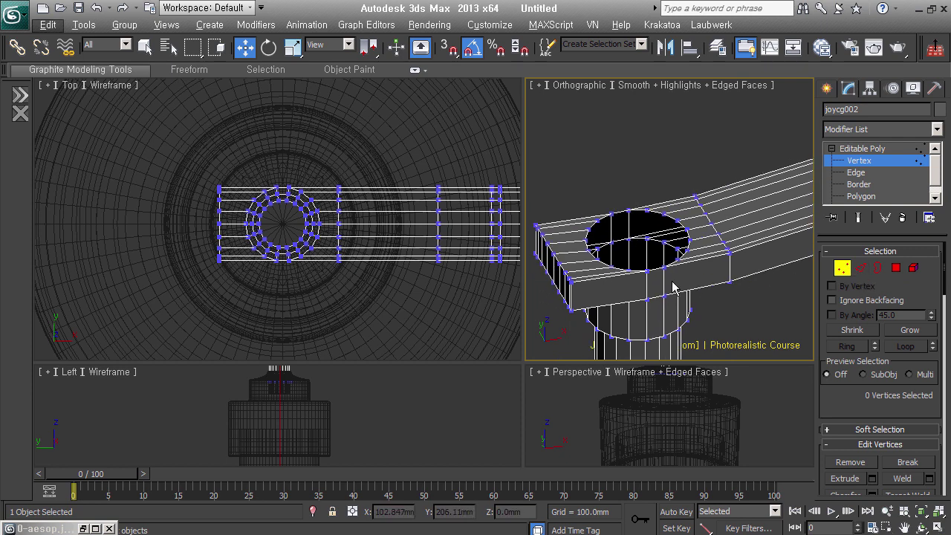
Loop-select the hole rim, keep the eight arm-side edges, and flatten them with Make Planar X
mouse_move(685, 261)
alt+middle_down()
mouse_move(673, 270)
mouse_move(692, 285)
mouse_move(726, 289)
alt+middle_up()
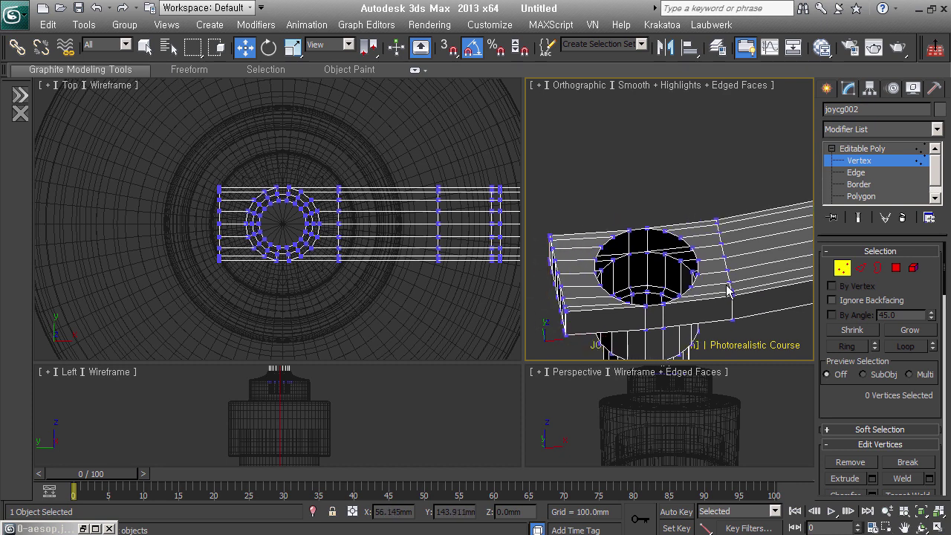
scroll(661, 308, up, 1)
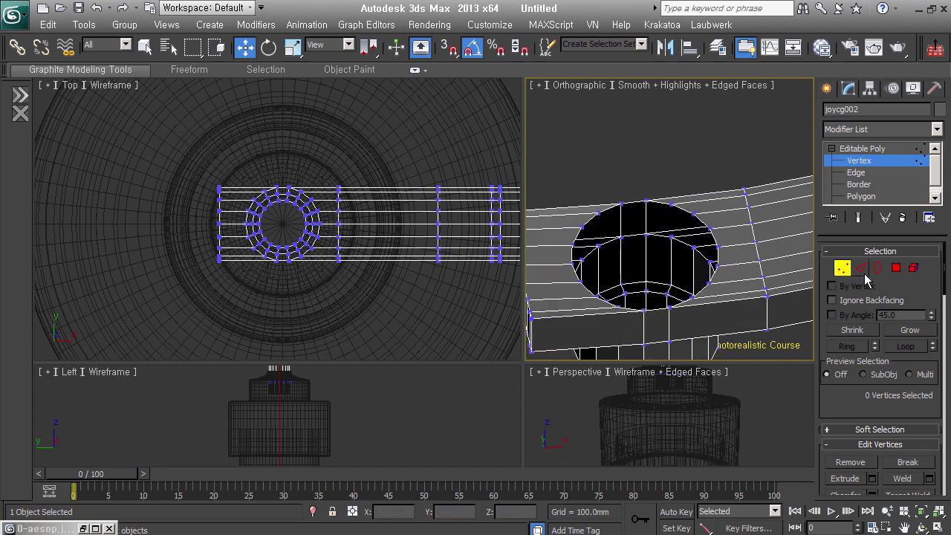
key(2)
click(709, 247)
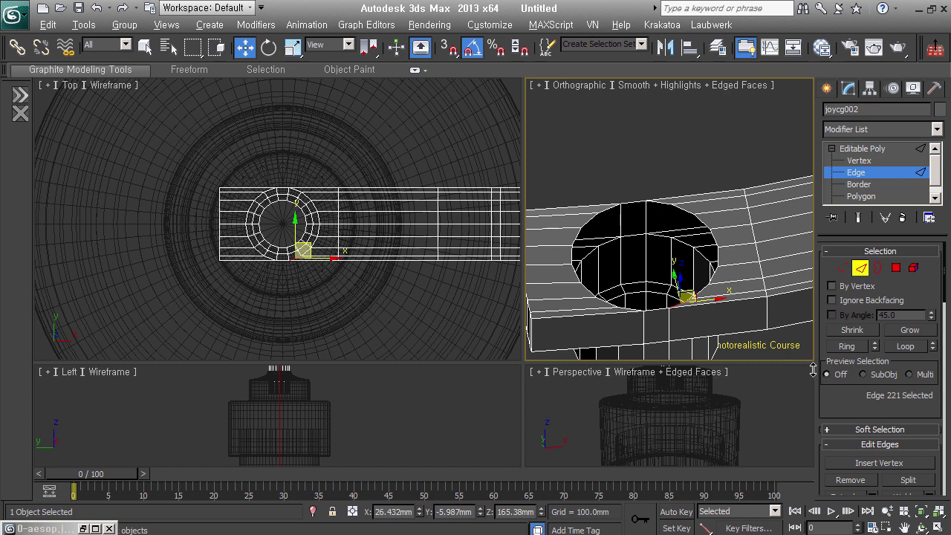
click(908, 346)
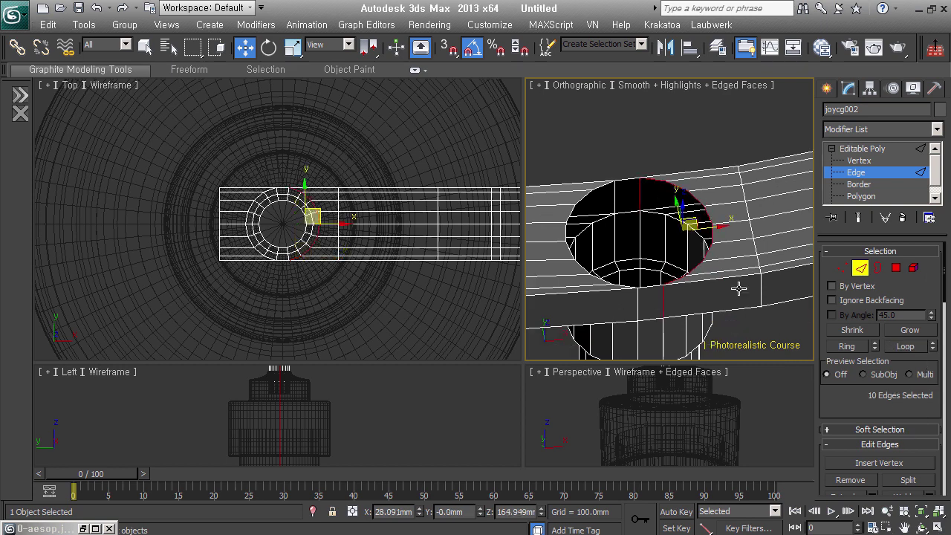
alt+middle_drag(738, 282, 776, 334)
drag(776, 335, 663, 282)
alt+middle_drag(628, 260, 753, 330)
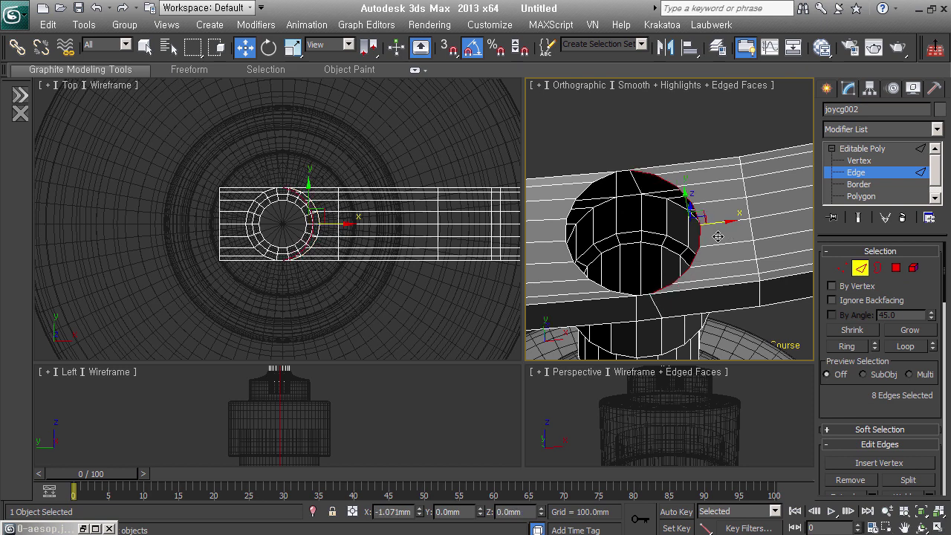
drag(860, 402, 864, 206)
scroll(936, 394, down, 3)
scroll(921, 364, down, 2)
click(897, 402)
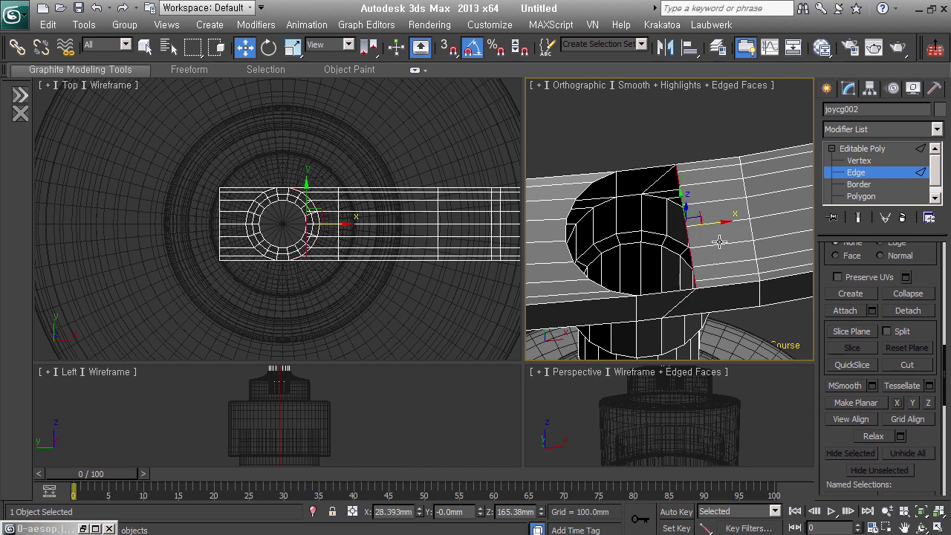
Turn on 3D snapping and snap the flattened hole edge onto a vertex
key(s)
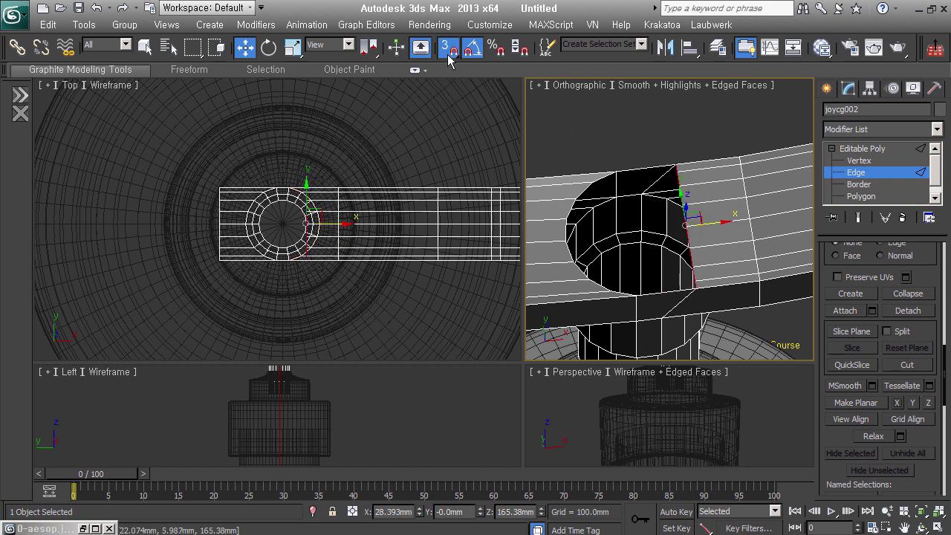
right_click(450, 49)
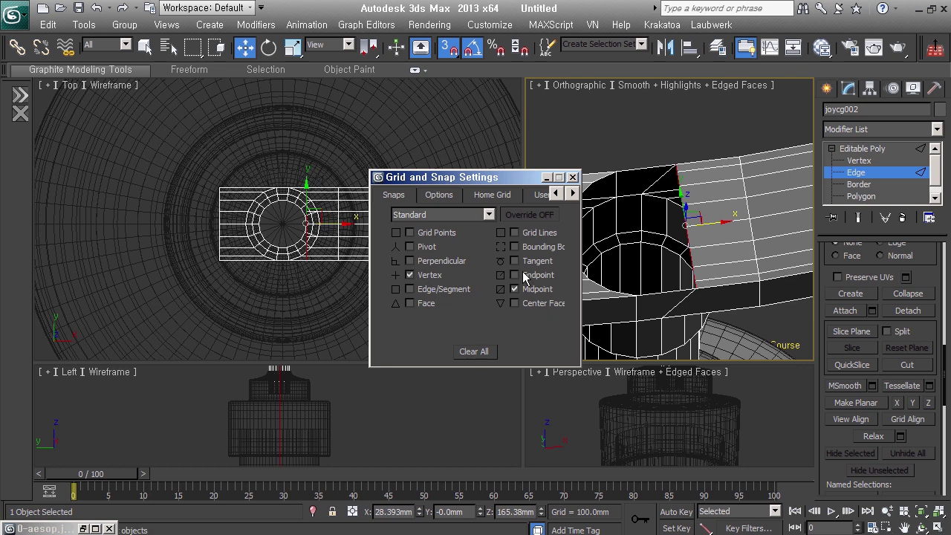
click(572, 176)
drag(716, 237, 671, 328)
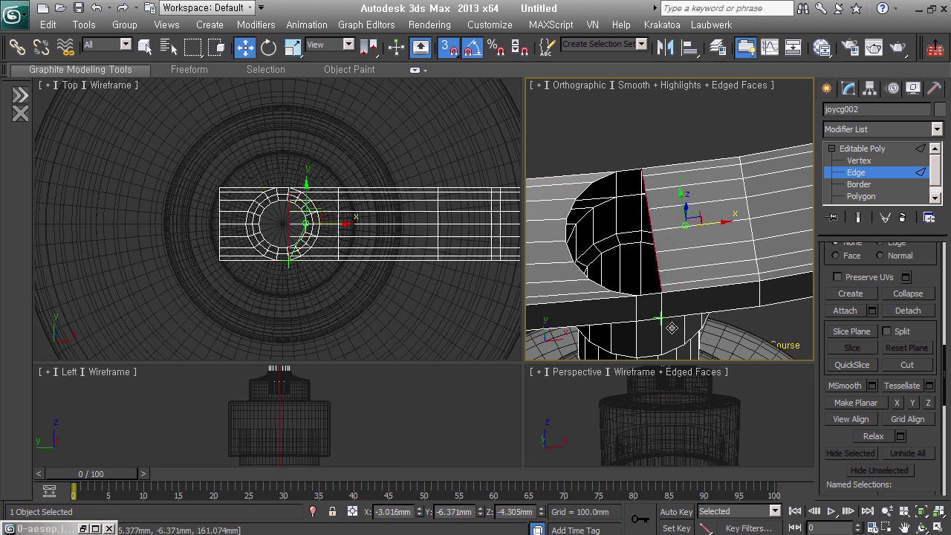
key(space)
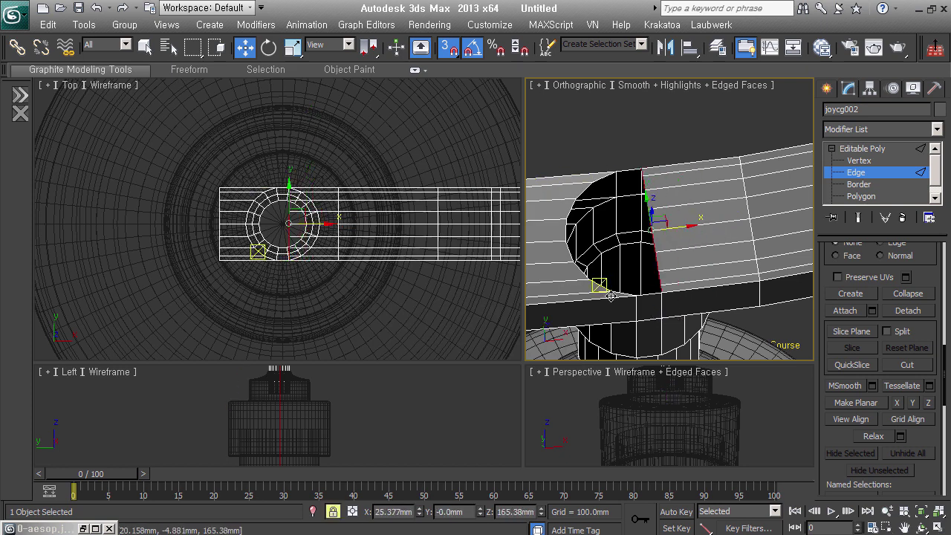
key(space)
Select the hole's full edge loop and flatten it with Make Planar X
click(608, 289)
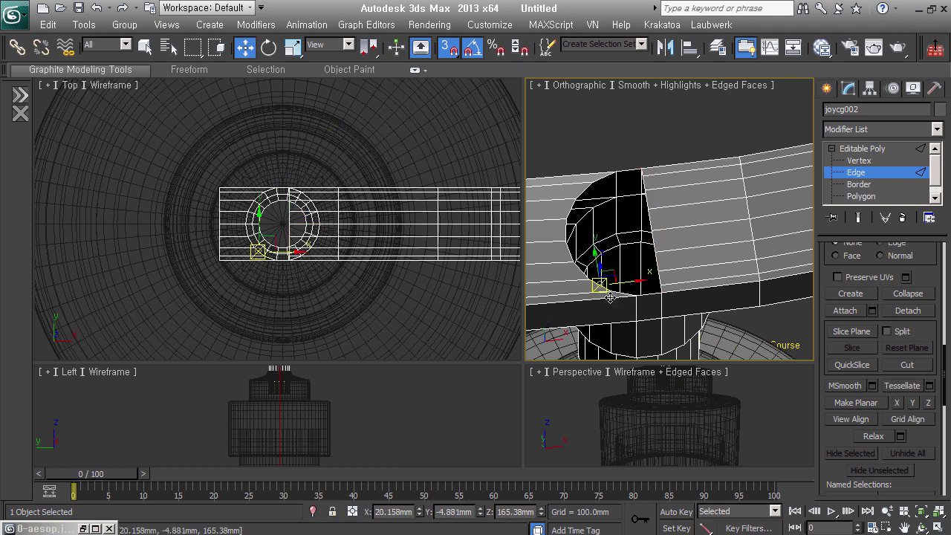
drag(935, 296, 944, 420)
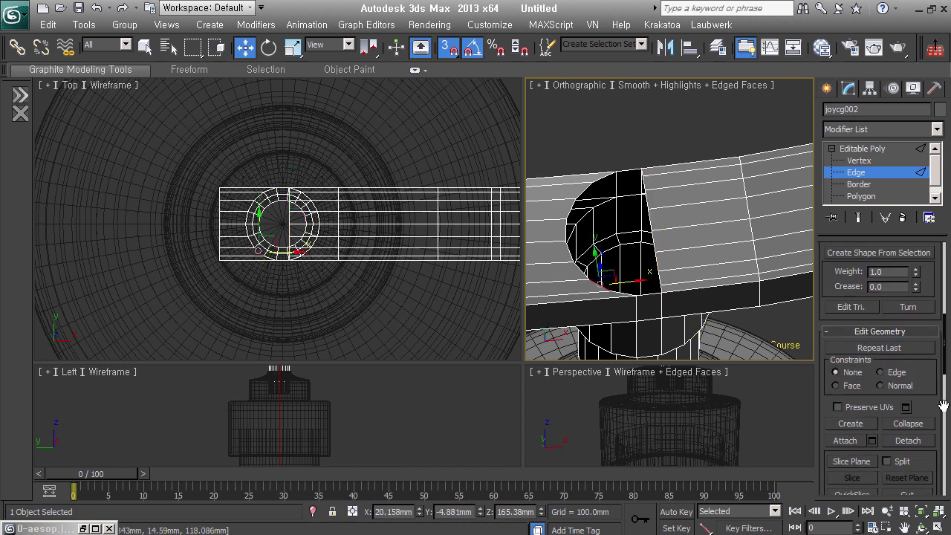
key(alt+l)
mouse_move(661, 335)
alt+middle_down()
mouse_move(664, 251)
mouse_move(712, 317)
alt+middle_up()
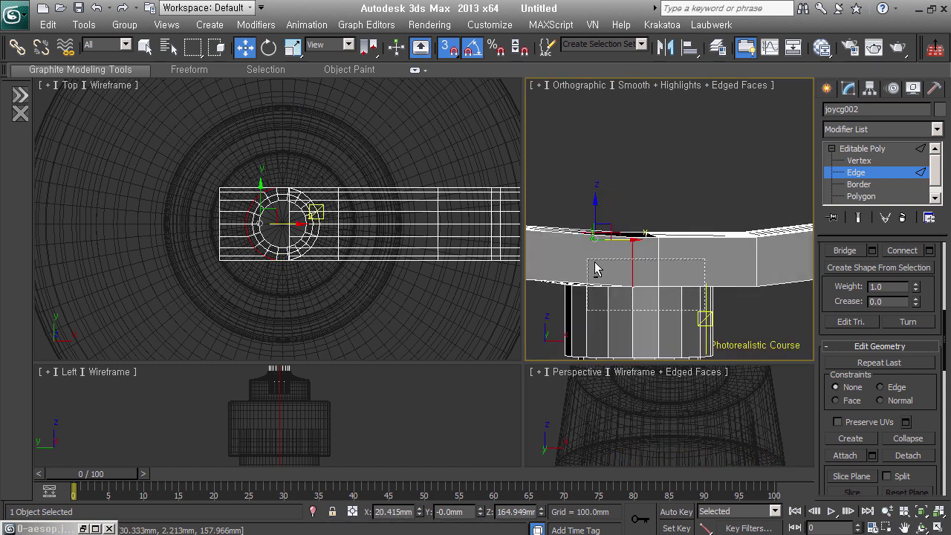
alt+middle_drag(594, 269, 679, 267)
drag(941, 418, 945, 308)
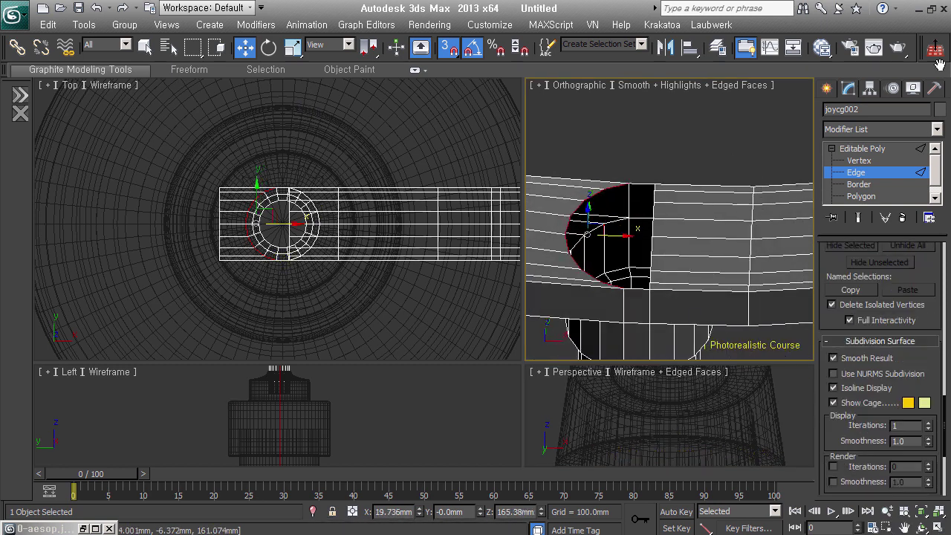
scroll(940, 282, up, 1)
scroll(921, 312, up, 3)
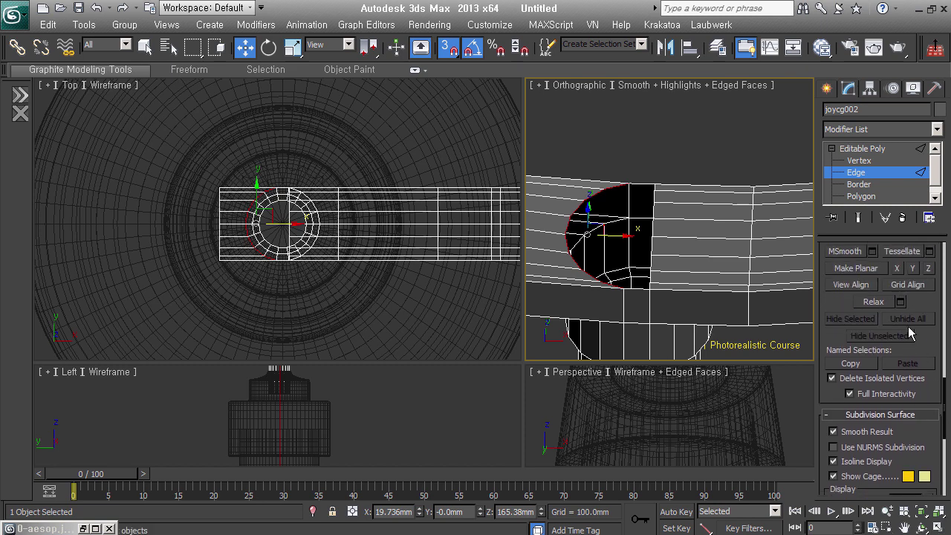
click(897, 268)
Turn off snapping, select the edge across the gap and bridge it closed
alt+middle_drag(664, 216, 674, 229)
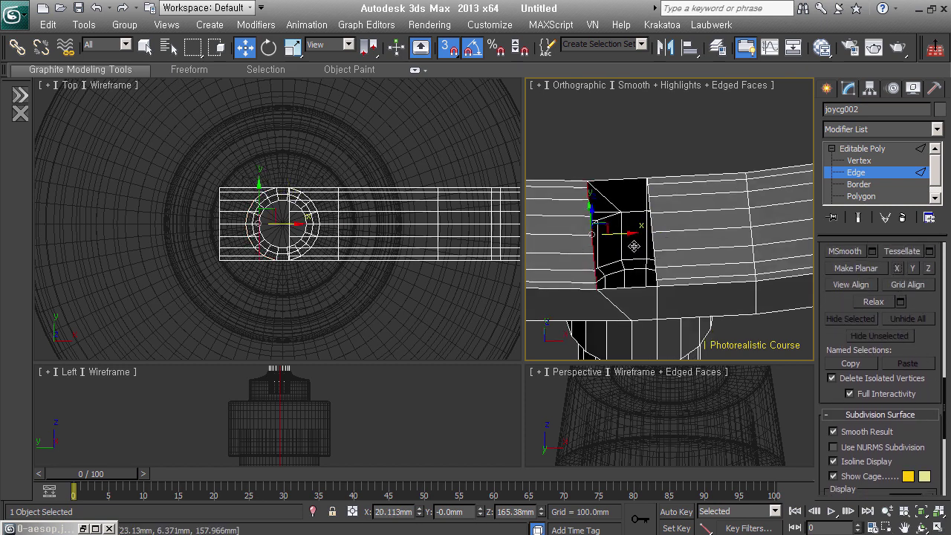
mouse_move(636, 335)
alt+middle_down()
mouse_move(696, 285)
mouse_move(713, 279)
mouse_move(730, 292)
alt+middle_up()
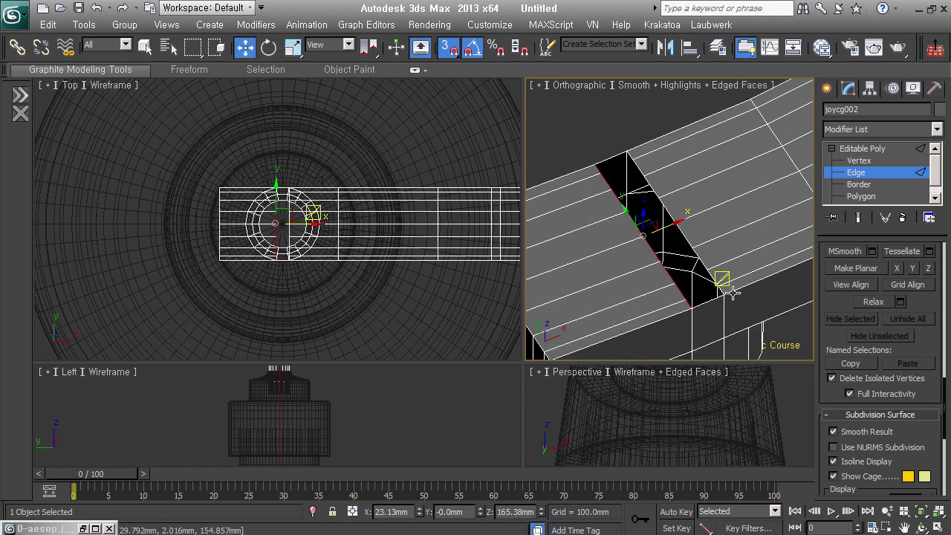
key(s)
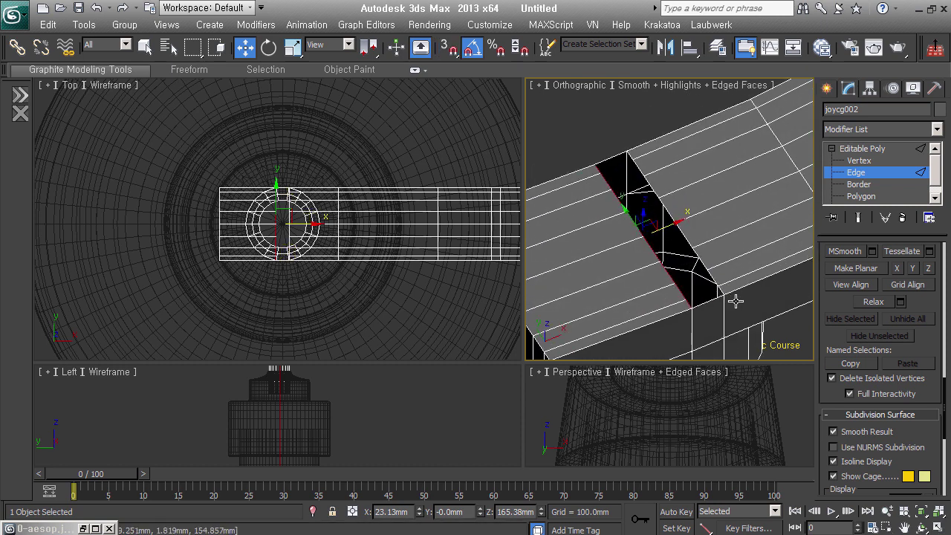
click(723, 289)
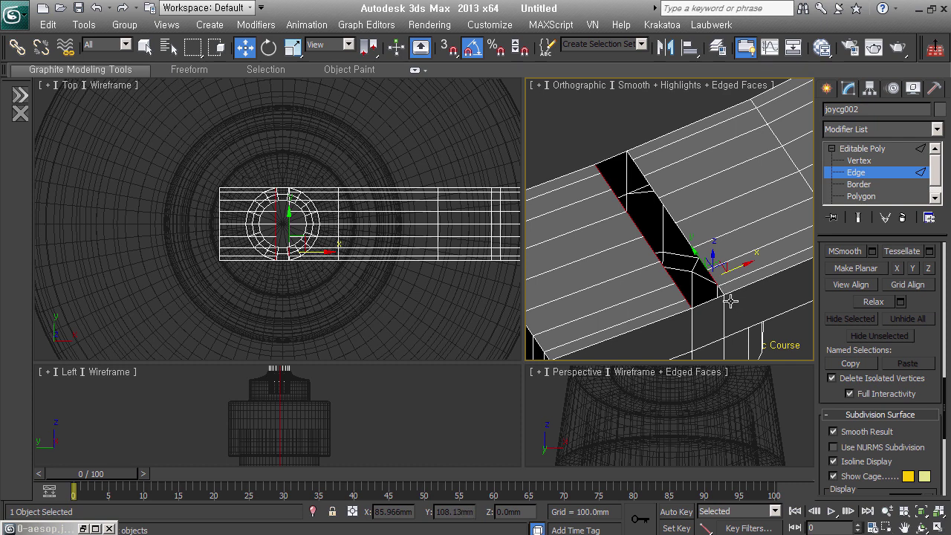
alt+middle_drag(660, 263, 698, 217)
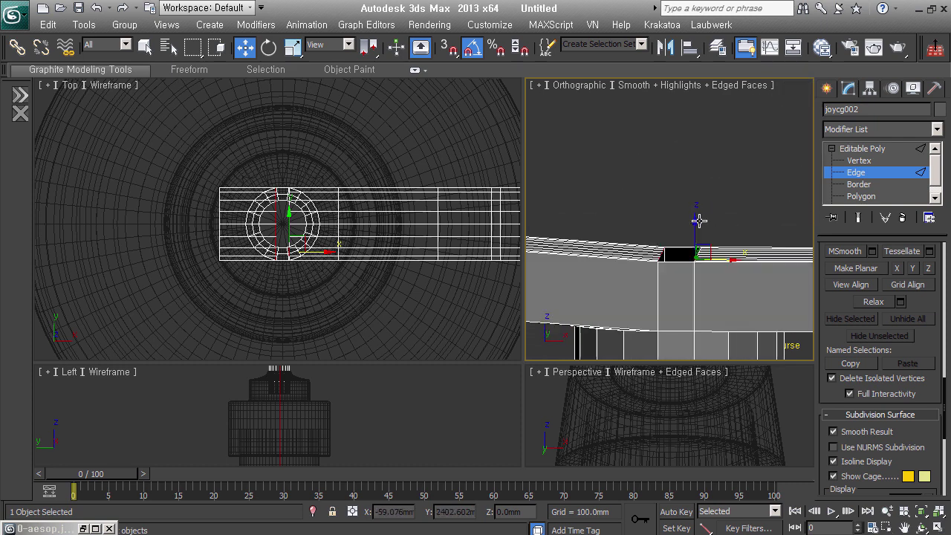
alt+middle_drag(702, 282, 733, 314)
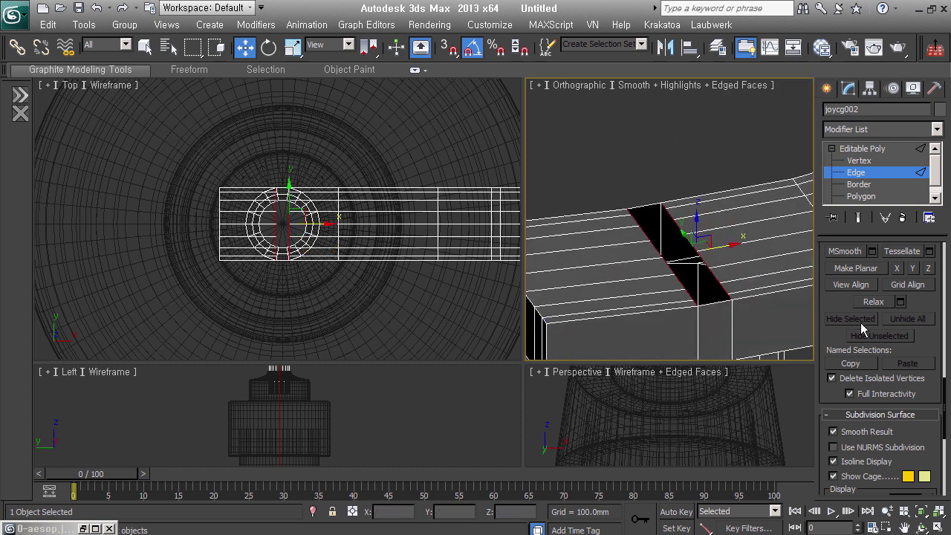
scroll(864, 483, up, 5)
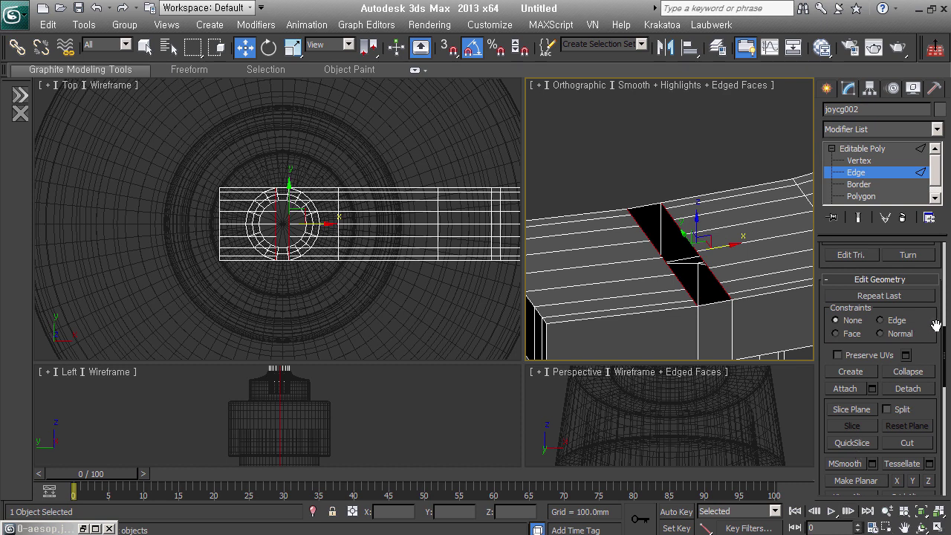
scroll(936, 325, up, 3)
click(857, 311)
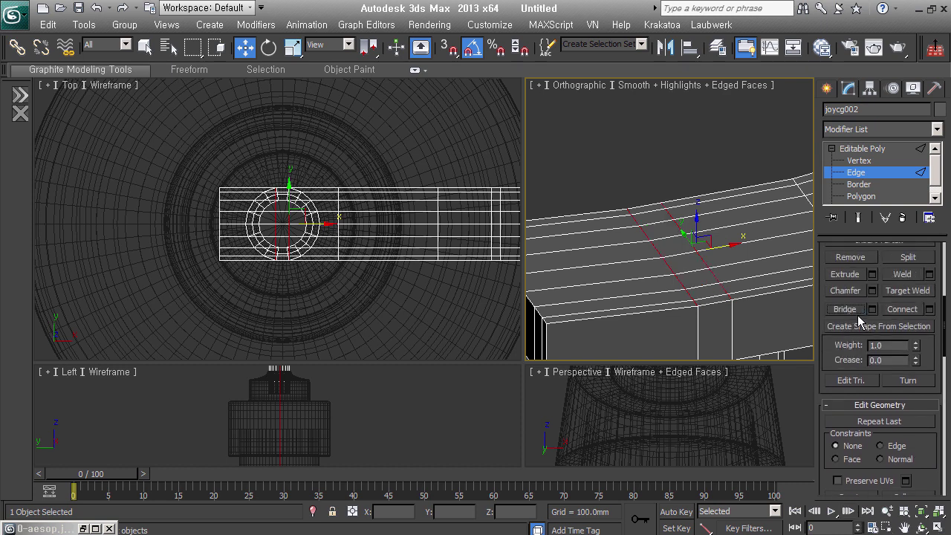
scroll(678, 256, down, 3)
Orbit and pan to inspect the bent nozzle block and column from the side
scroll(687, 267, down, 2)
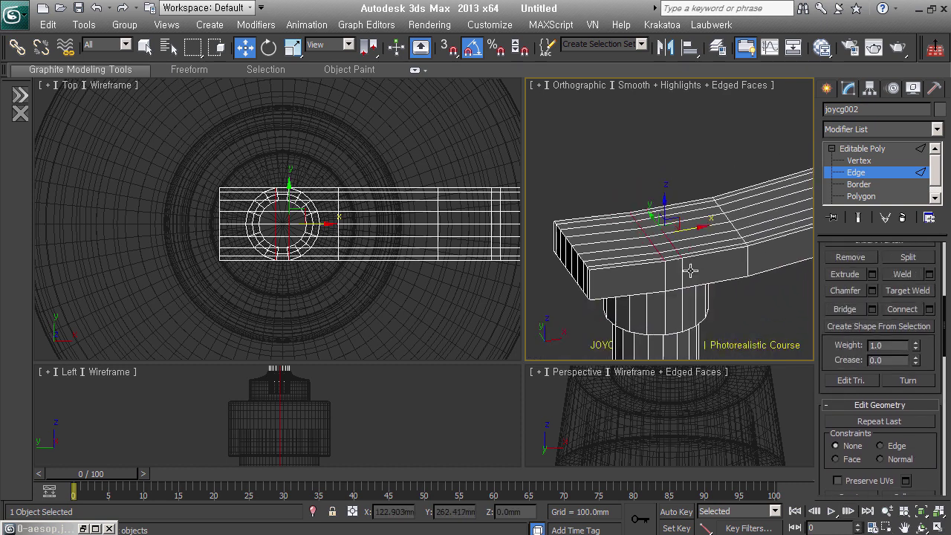
mouse_move(690, 271)
alt+middle_down()
mouse_move(732, 290)
mouse_move(700, 272)
mouse_move(722, 234)
mouse_move(764, 272)
mouse_move(690, 252)
mouse_move(644, 254)
mouse_move(650, 272)
mouse_move(717, 285)
mouse_move(707, 286)
alt+middle_up()
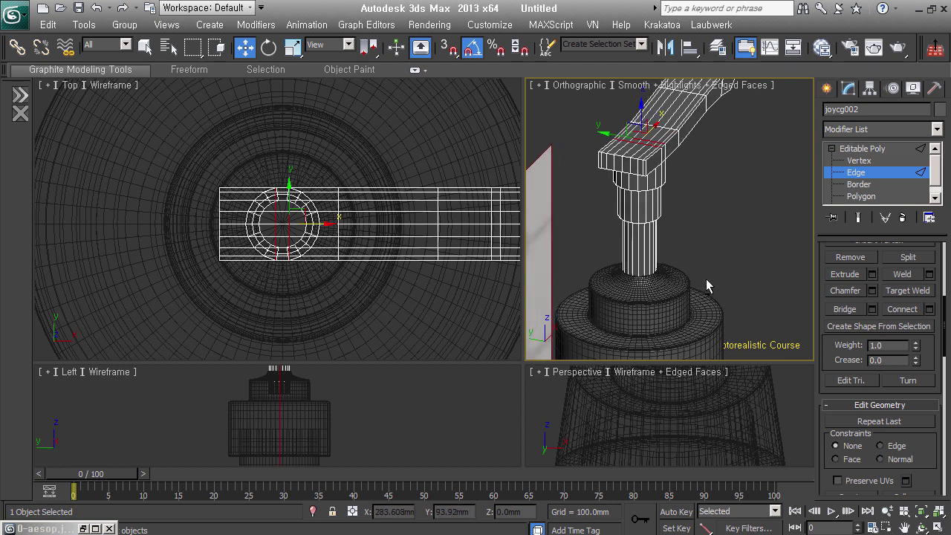
mouse_move(630, 254)
alt+middle_down()
mouse_move(658, 320)
mouse_move(690, 287)
mouse_move(671, 297)
alt+middle_up()
click(652, 243)
mouse_move(703, 241)
alt+middle_down()
mouse_move(645, 190)
mouse_move(680, 213)
mouse_move(646, 236)
alt+middle_up()
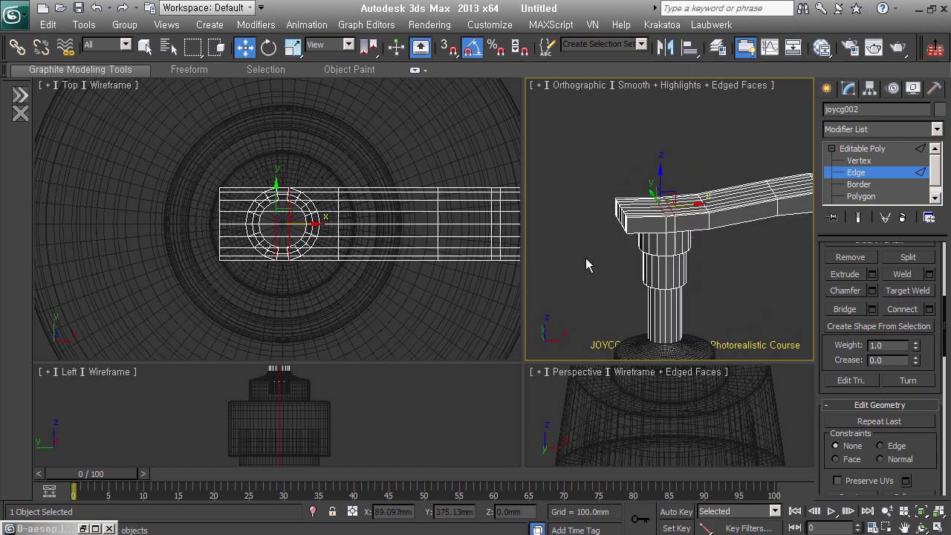
scroll(312, 252, down, 1)
middle_drag(313, 254, 289, 253)
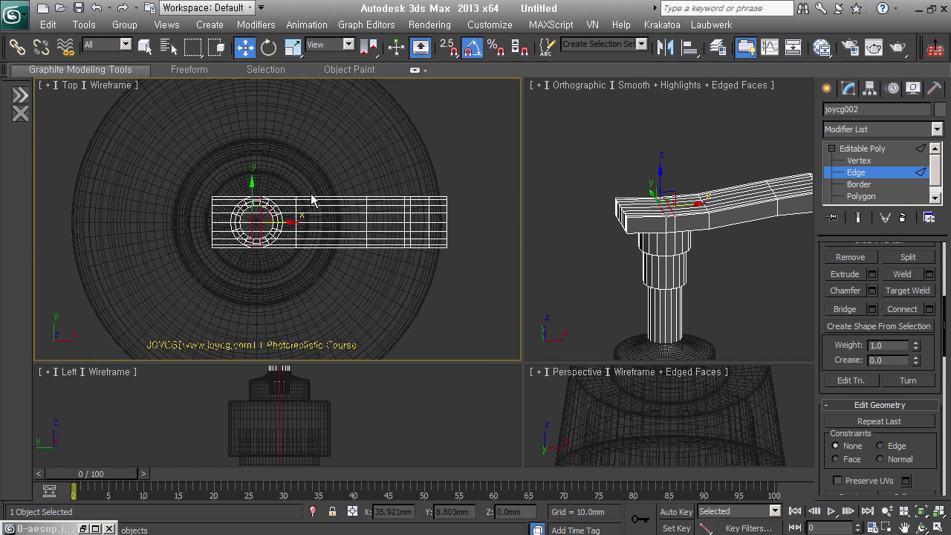
alt+middle_drag(639, 208, 668, 204)
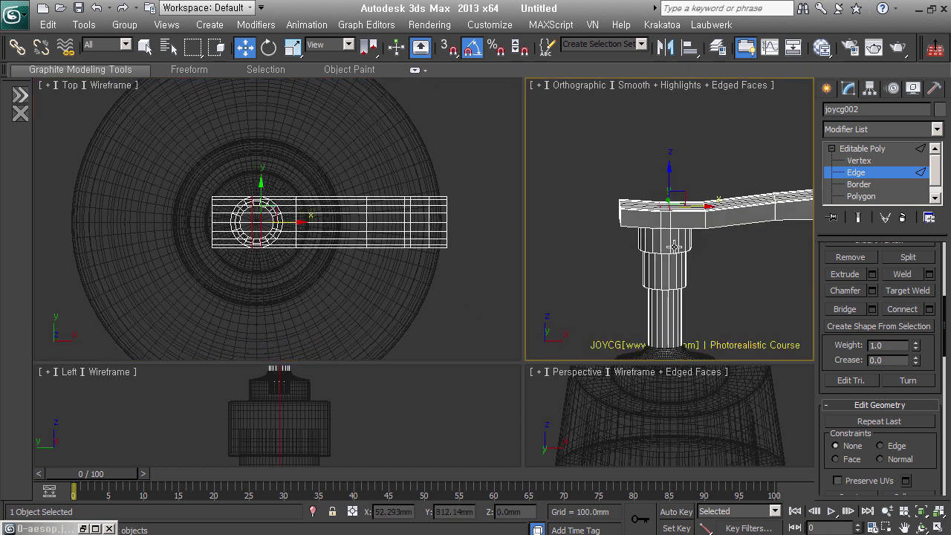
At Polygon level, select the six side polygons along the arm, including the end cap
click(890, 196)
click(702, 223)
ctrl+click(643, 228)
ctrl+click(682, 229)
ctrl+click(740, 229)
mouse_move(740, 229)
alt+middle_down()
mouse_move(702, 255)
mouse_move(751, 231)
mouse_move(642, 253)
alt+middle_up()
ctrl+click(734, 218)
ctrl+click(735, 218)
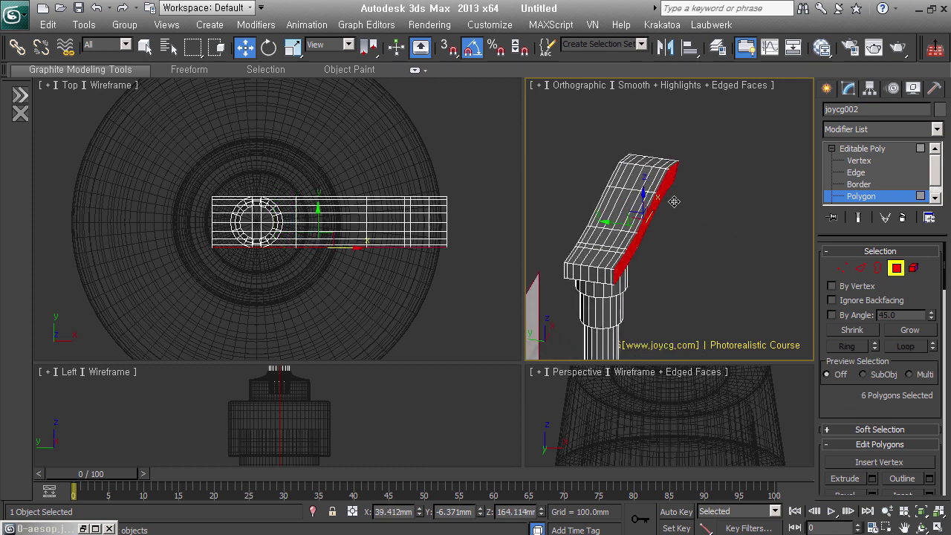
Extrude the arm's selected side faces outward, then undo the extrusion
right_click(643, 270)
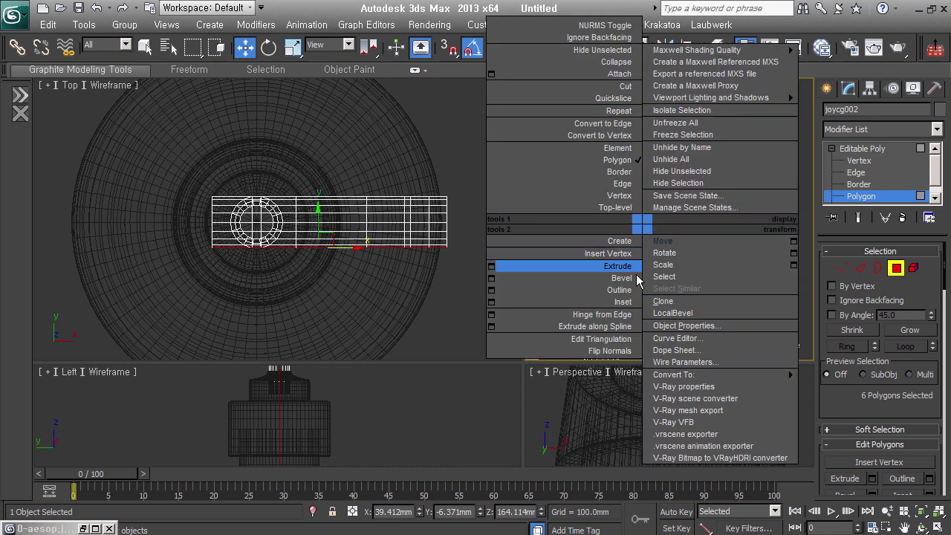
click(636, 267)
drag(650, 249, 654, 237)
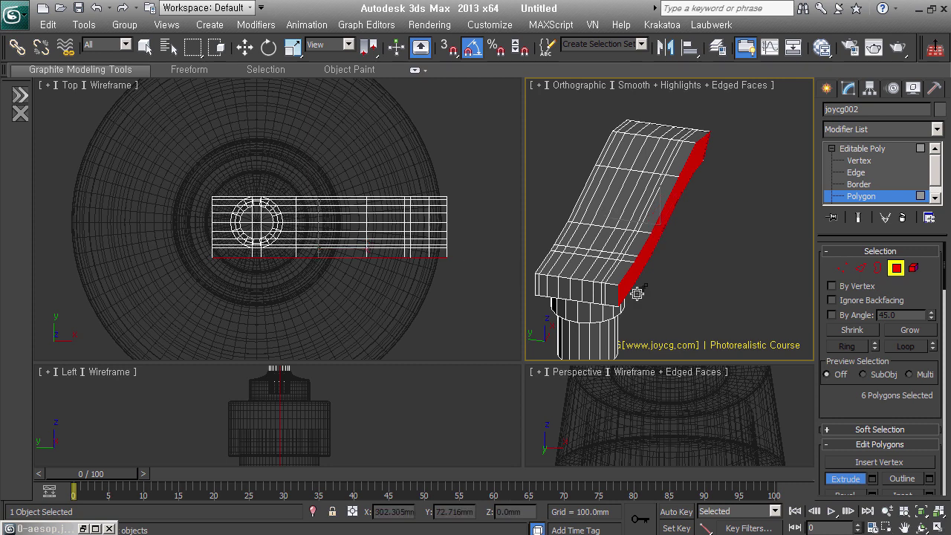
alt+middle_drag(619, 302, 668, 293)
key(ctrl+z)
Select the loop of side polygons around the slab and scale them wider
ctrl+click(613, 286)
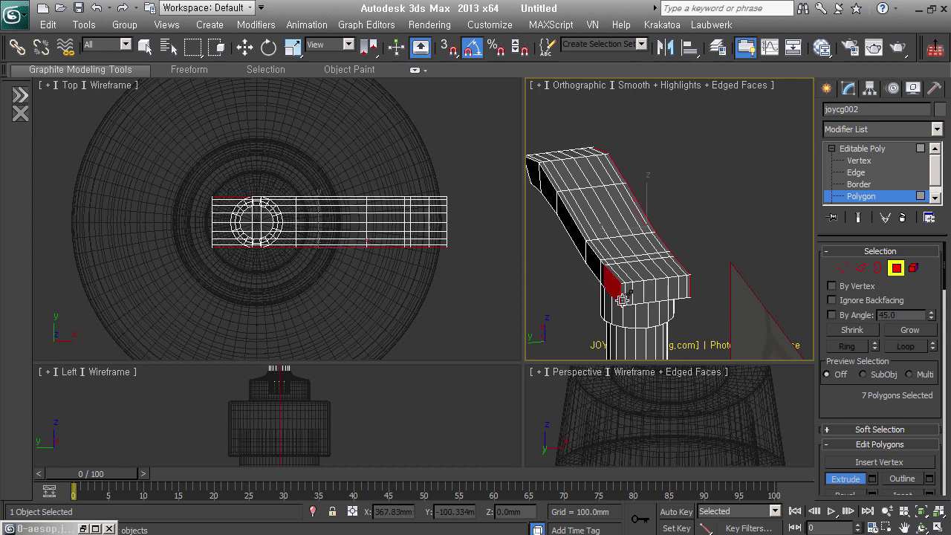
shift+click(612, 283)
mouse_move(611, 282)
alt+middle_down()
mouse_move(658, 297)
mouse_move(658, 287)
mouse_move(730, 293)
mouse_move(769, 265)
alt+middle_up()
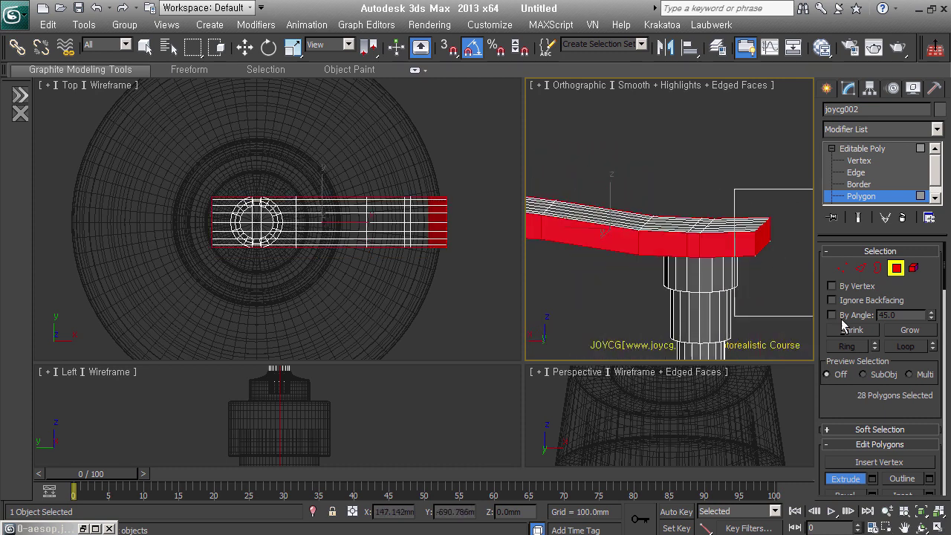
alt+middle_drag(840, 318, 631, 260)
shift+click(649, 250)
mouse_move(598, 213)
alt+mouse_down()
mouse_move(609, 240)
mouse_move(662, 290)
alt+mouse_up()
mouse_move(662, 289)
alt+middle_down()
mouse_move(599, 303)
mouse_move(651, 261)
mouse_move(747, 248)
alt+middle_up()
key(space)
drag(747, 248, 747, 233)
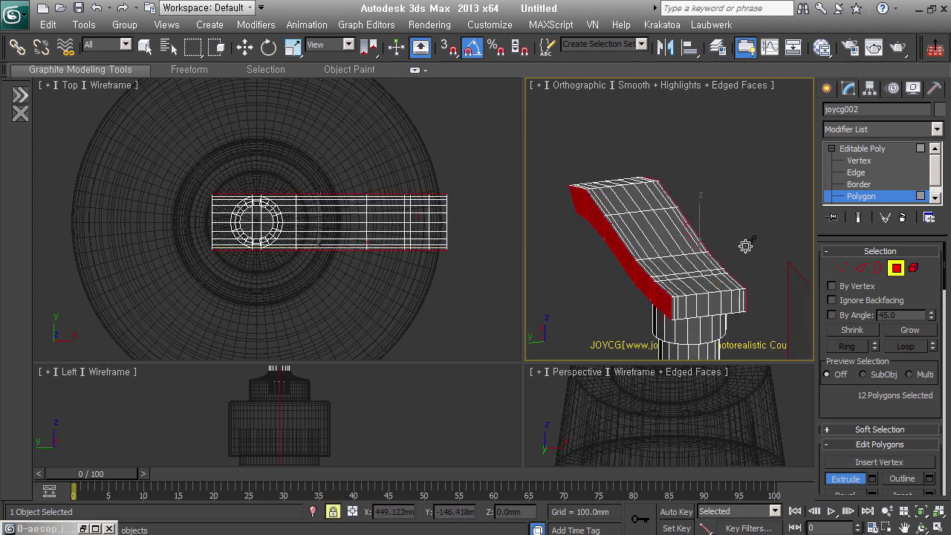
Clear the polygon selection, then select all the arm's polygons with Ctrl+A
mouse_move(747, 248)
alt+middle_down()
mouse_move(681, 282)
mouse_move(681, 223)
mouse_move(636, 261)
mouse_move(631, 297)
mouse_move(698, 239)
mouse_move(690, 236)
mouse_move(726, 231)
alt+middle_up()
click(716, 306)
mouse_move(786, 274)
alt+middle_down()
mouse_move(707, 271)
mouse_move(712, 293)
alt+middle_up()
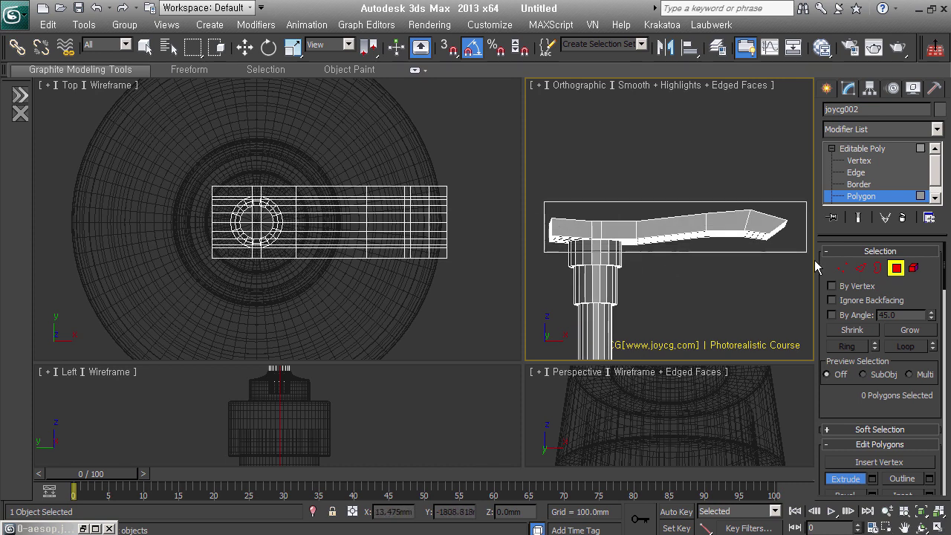
key(ctrl+a)
mouse_move(667, 276)
mouse_down()
mouse_move(572, 262)
mouse_move(558, 269)
mouse_up()
mouse_move(559, 270)
alt+middle_down()
mouse_move(762, 297)
mouse_move(802, 277)
mouse_move(781, 295)
mouse_move(739, 298)
alt+middle_up()
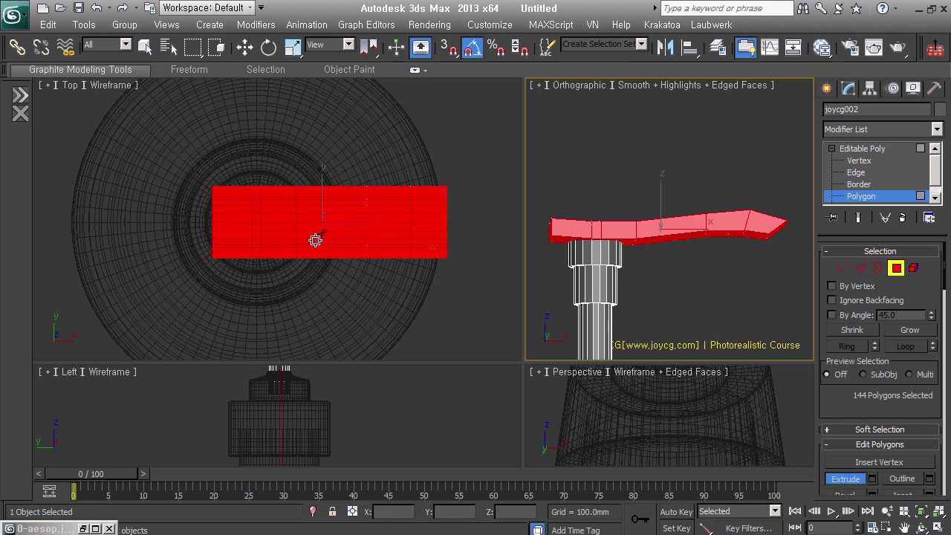
With the Top viewport active, scroll the Modifier List down to FFD 3x3x3
click(446, 238)
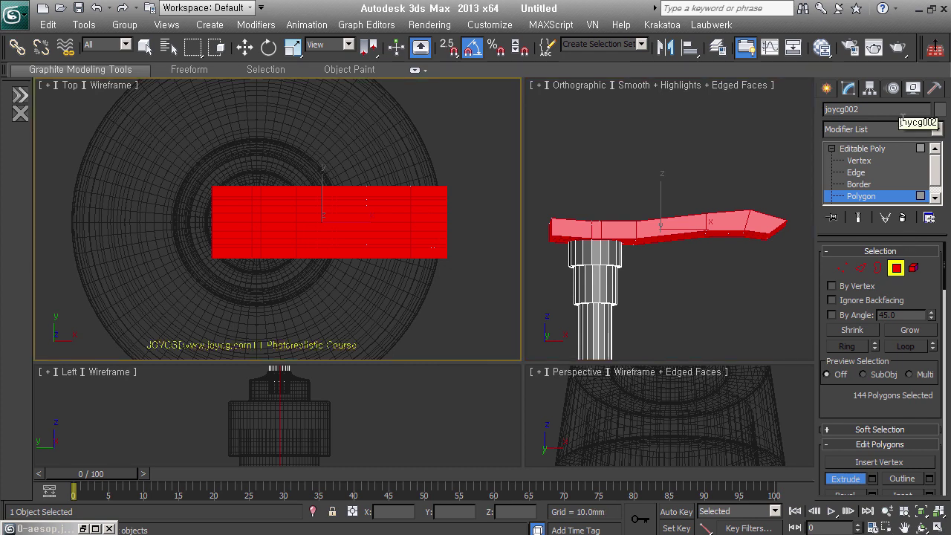
click(898, 131)
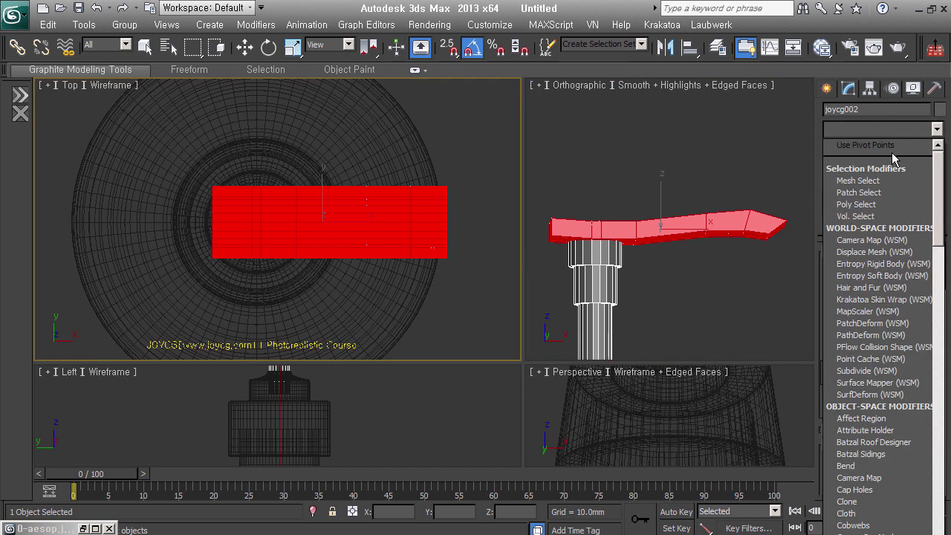
drag(938, 245, 937, 361)
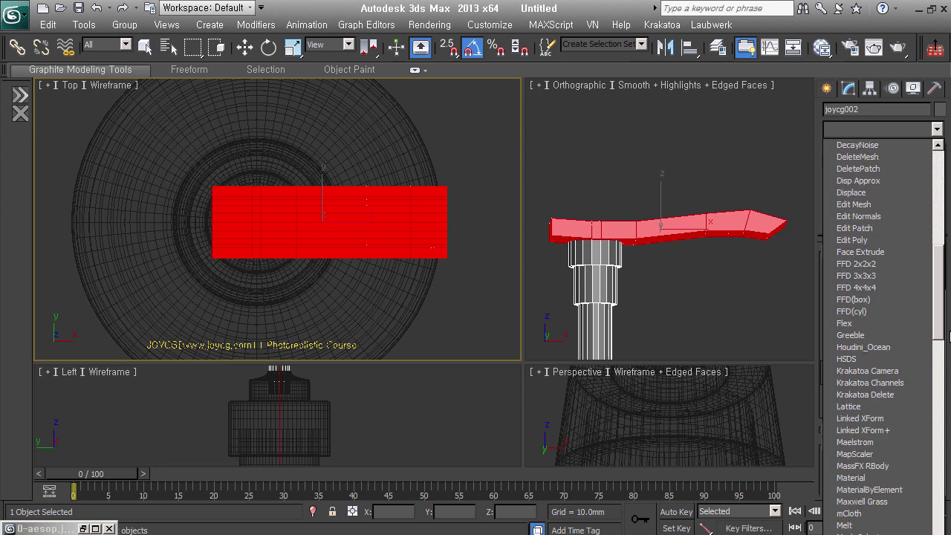
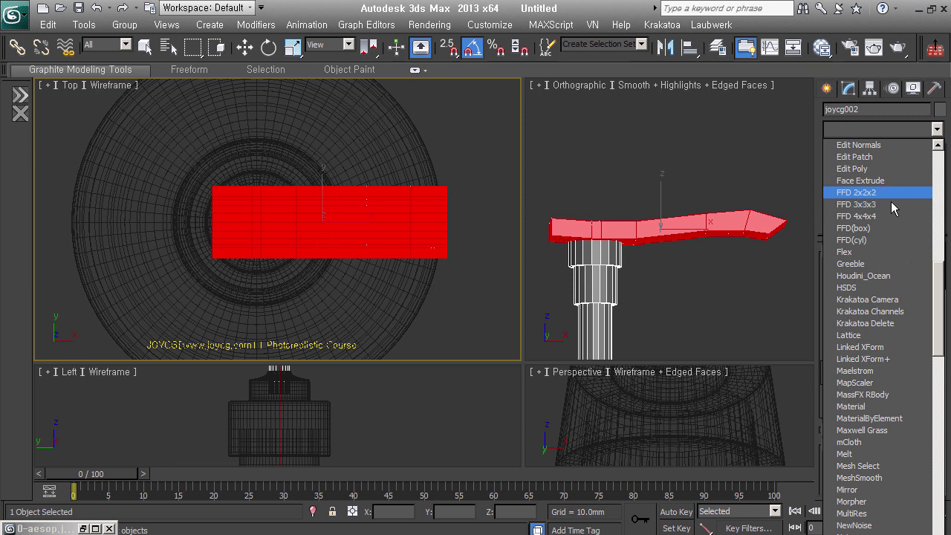
Try an FFD 2x2x2 on the handle, then delete that modifier
click(891, 199)
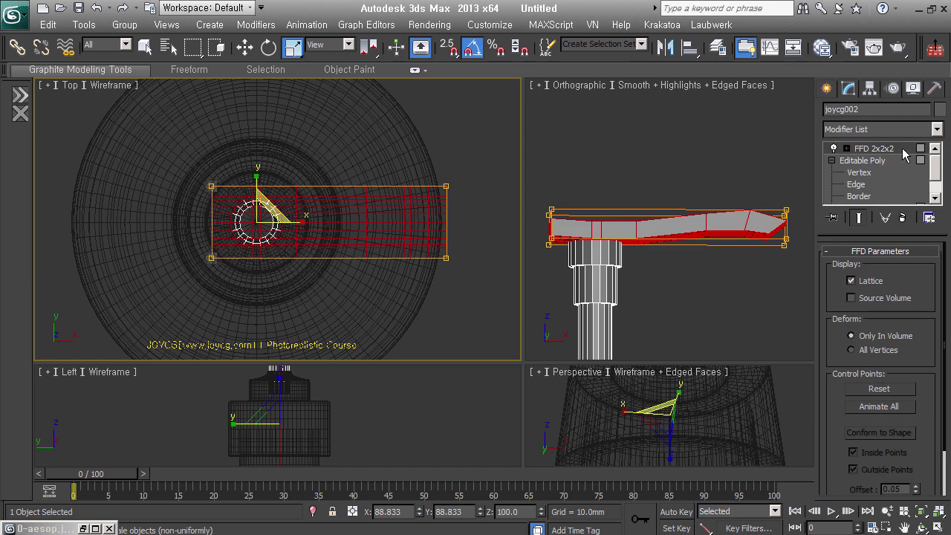
click(846, 149)
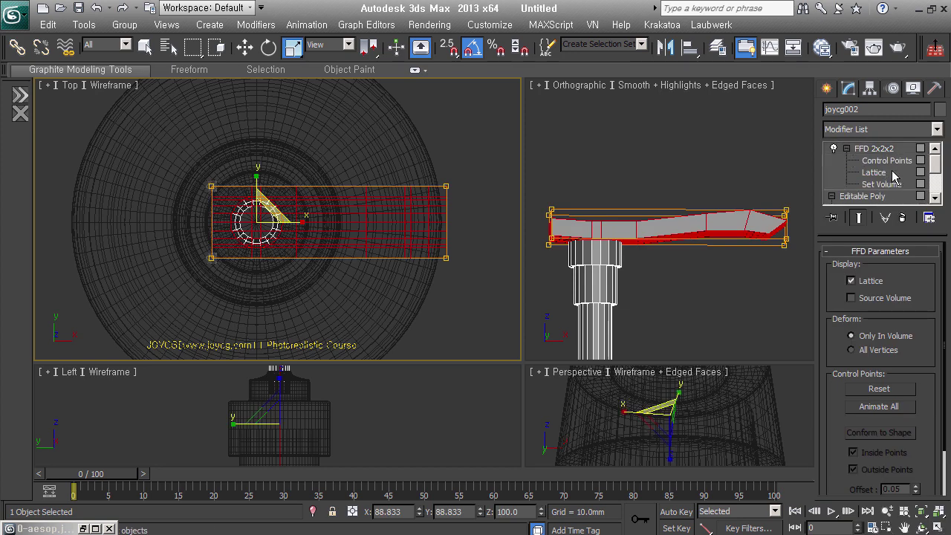
click(885, 160)
drag(410, 154, 462, 236)
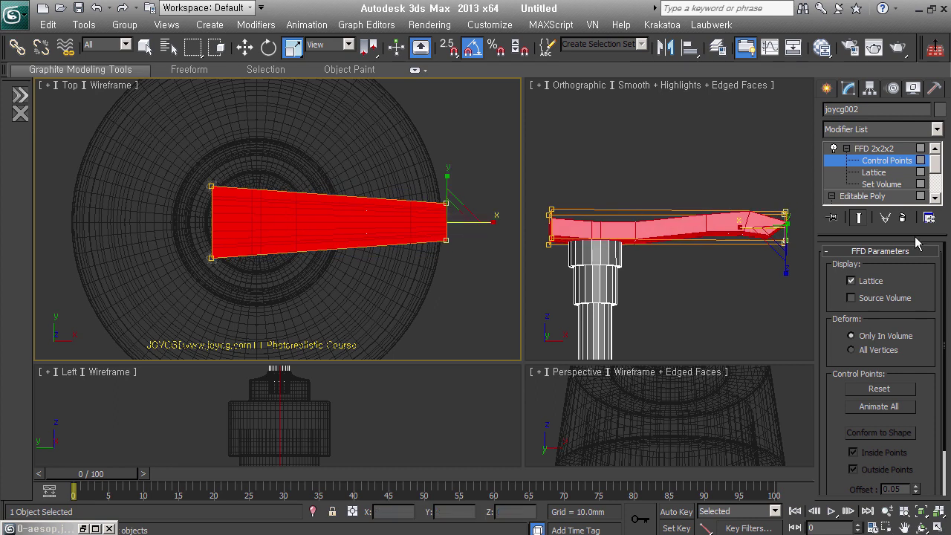
click(901, 216)
click(861, 196)
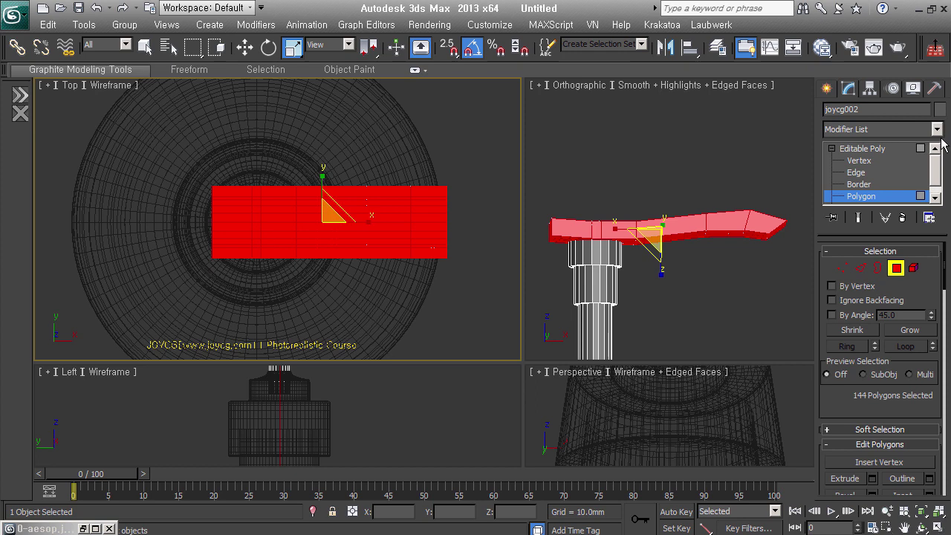
Apply FFD 3x3x3 to narrow the handle's tip and nudge its back points slightly left
click(936, 130)
mouse_move(938, 223)
mouse_down()
mouse_move(948, 371)
mouse_move(944, 321)
mouse_up()
click(894, 325)
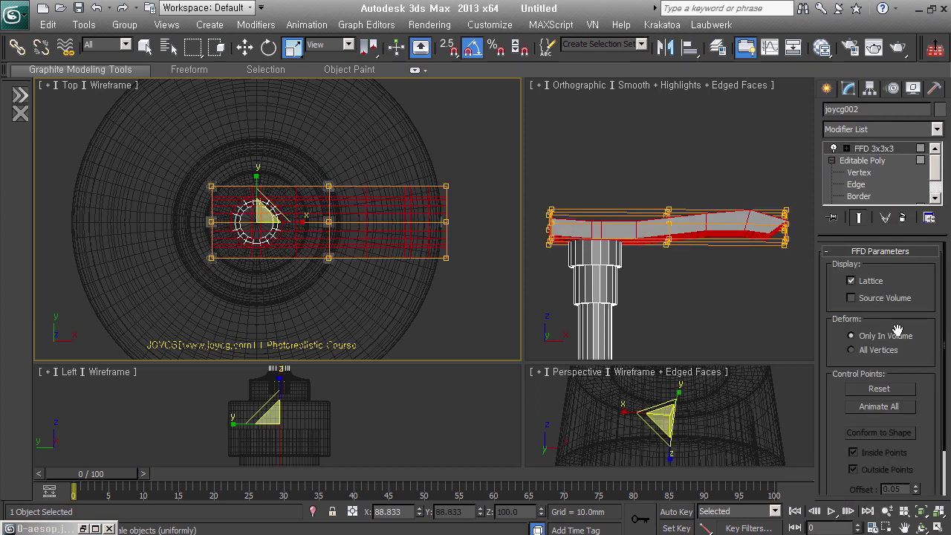
click(903, 151)
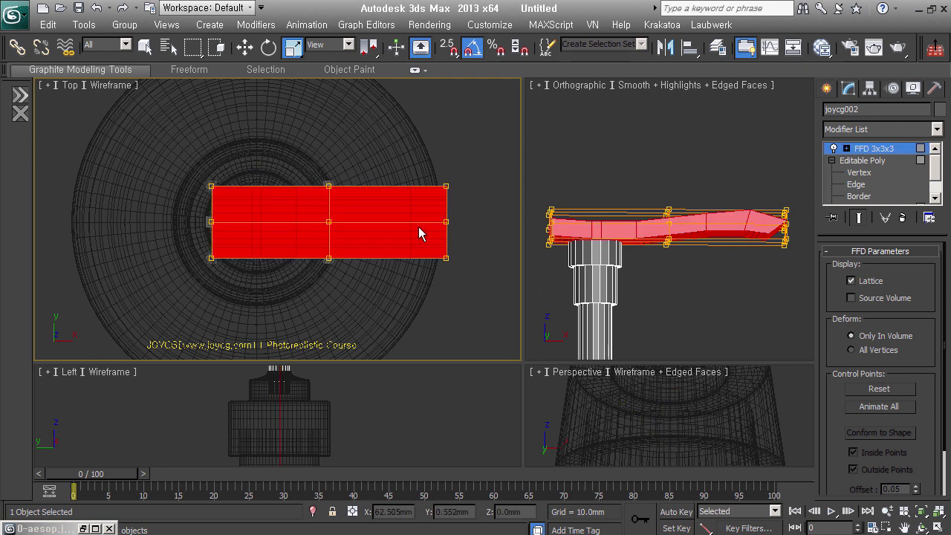
mouse_move(423, 169)
mouse_down()
mouse_move(476, 239)
mouse_move(461, 251)
mouse_move(464, 286)
mouse_up()
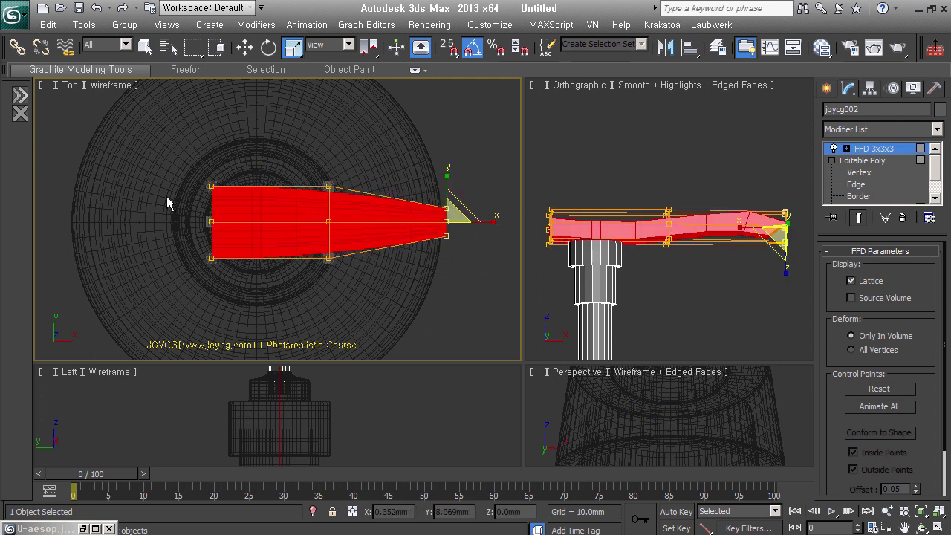
click(208, 223)
right_click(223, 221)
click(236, 218)
mouse_move(251, 229)
mouse_down()
mouse_move(240, 234)
mouse_move(248, 230)
mouse_up()
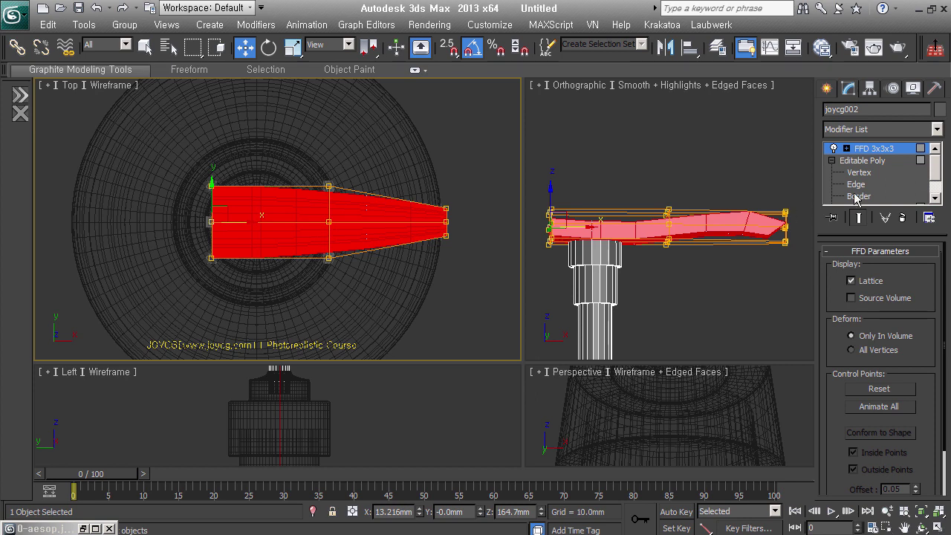
click(901, 216)
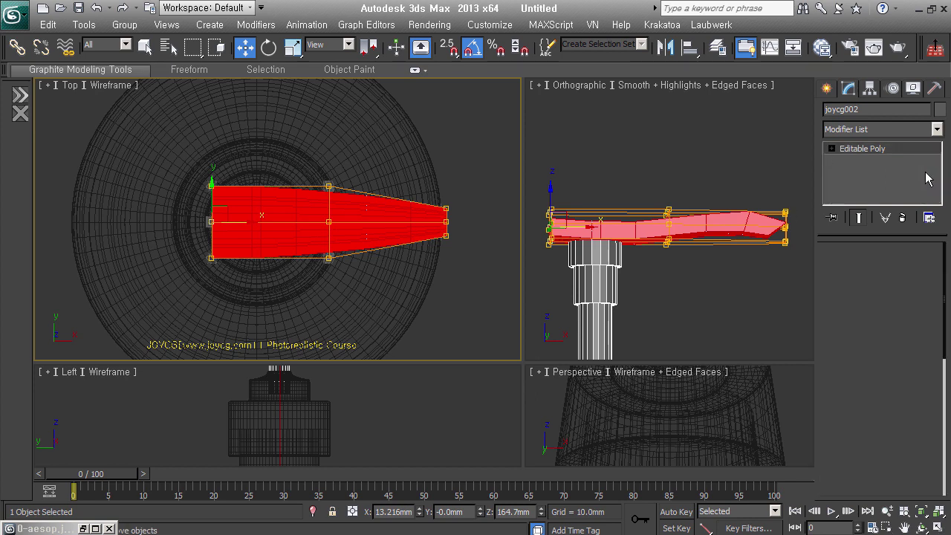
mouse_move(788, 230)
alt+middle_down()
mouse_move(757, 191)
mouse_move(805, 260)
mouse_move(874, 226)
mouse_move(740, 226)
mouse_move(722, 216)
alt+middle_up()
scroll(700, 187, up, 2)
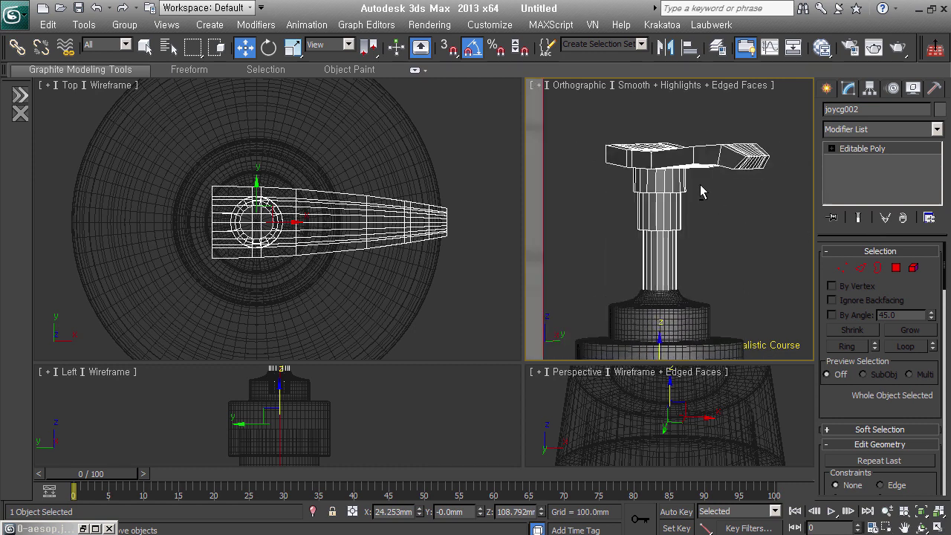
scroll(735, 186, up, 2)
scroll(774, 182, up, 2)
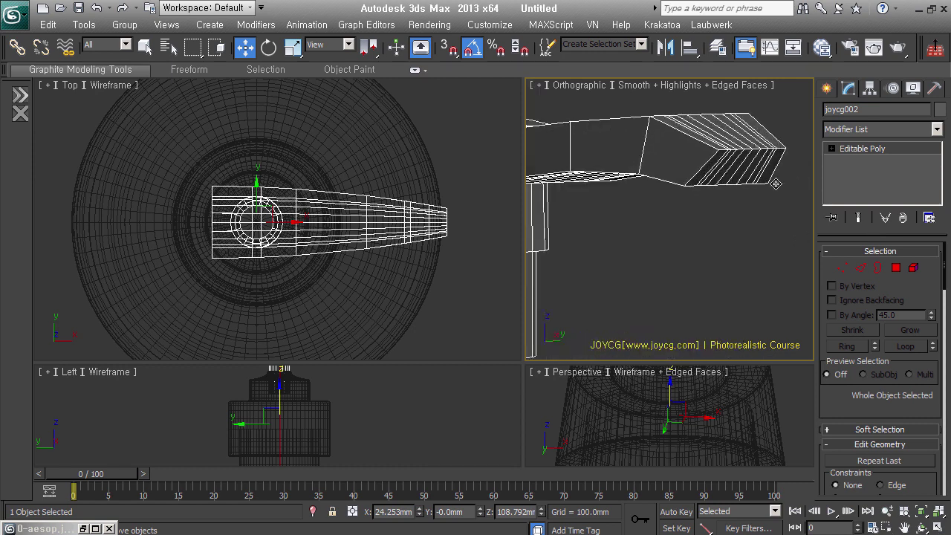
click(897, 269)
mouse_move(738, 200)
alt+middle_down()
mouse_move(601, 185)
mouse_move(641, 195)
alt+middle_up()
drag(625, 214, 737, 140)
alt+middle_drag(738, 140, 690, 192)
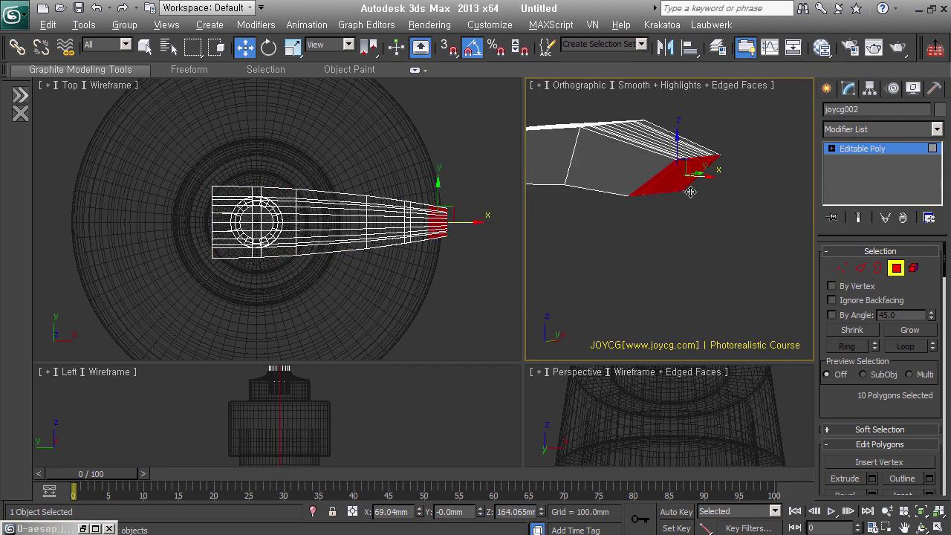
click(690, 191)
alt+middle_drag(690, 191, 734, 209)
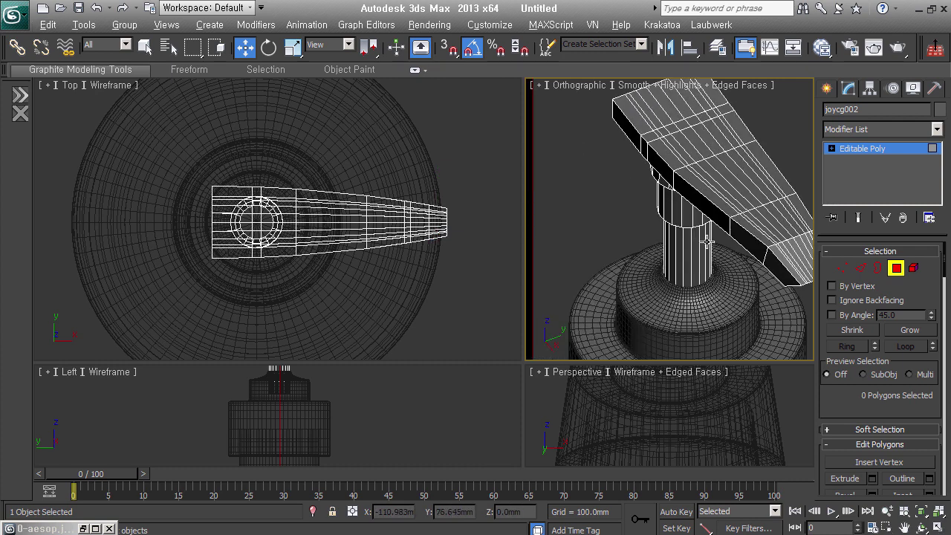
alt+middle_drag(707, 242, 732, 111)
scroll(675, 262, up, 1)
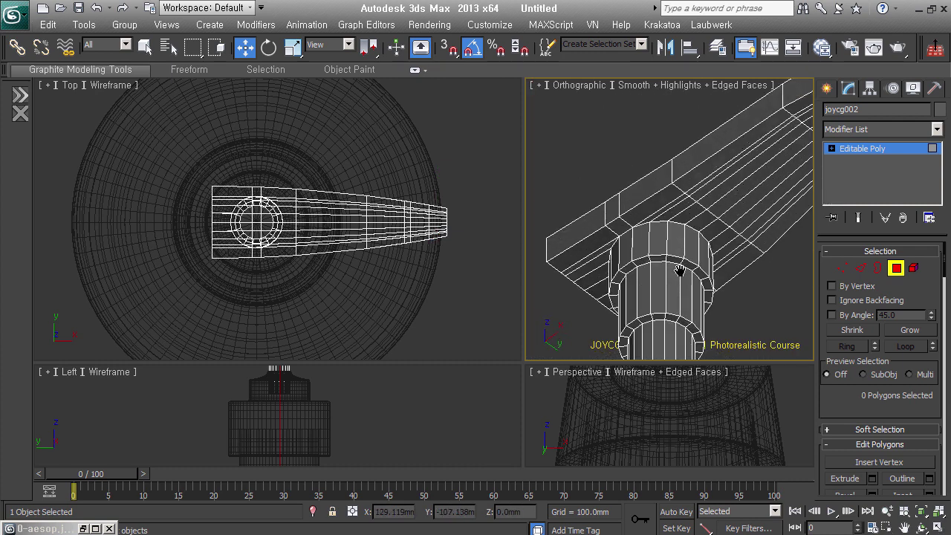
scroll(721, 261, up, 1)
alt+middle_drag(723, 265, 731, 262)
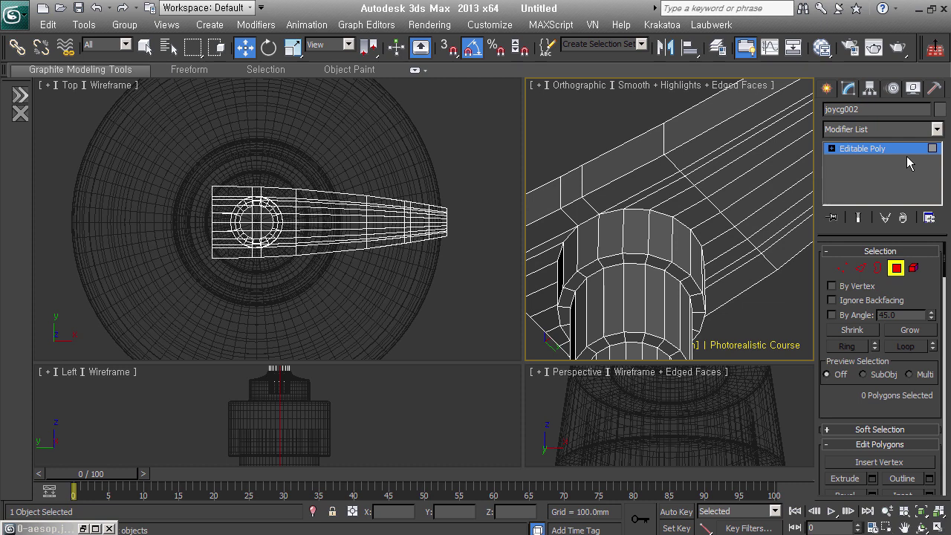
Leave polygon editing and remove the TopoRelax modifier that was added by mistake
click(906, 151)
click(906, 131)
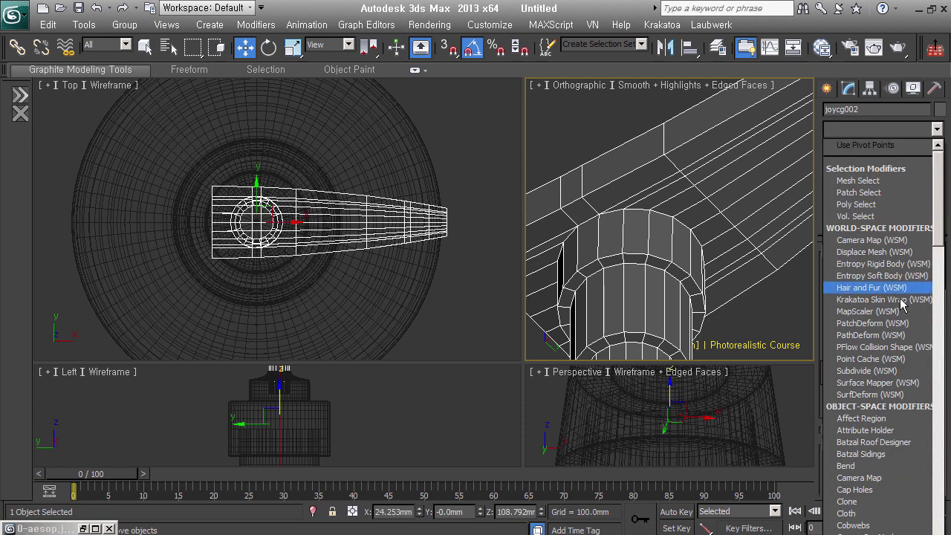
text(tu)
key(Up)
key(Return)
click(902, 217)
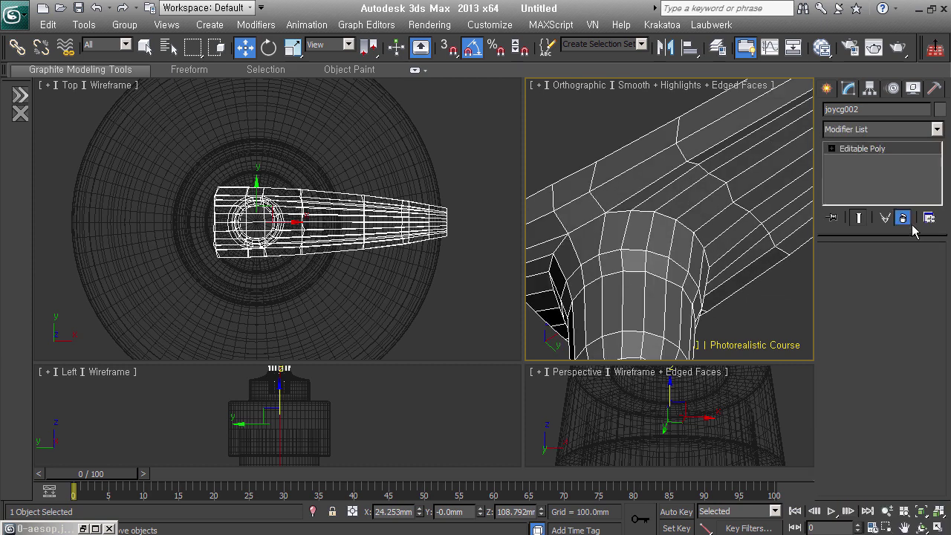
Add TurboSmooth to the pump head with Iterations set to 2
click(877, 130)
text(tu)
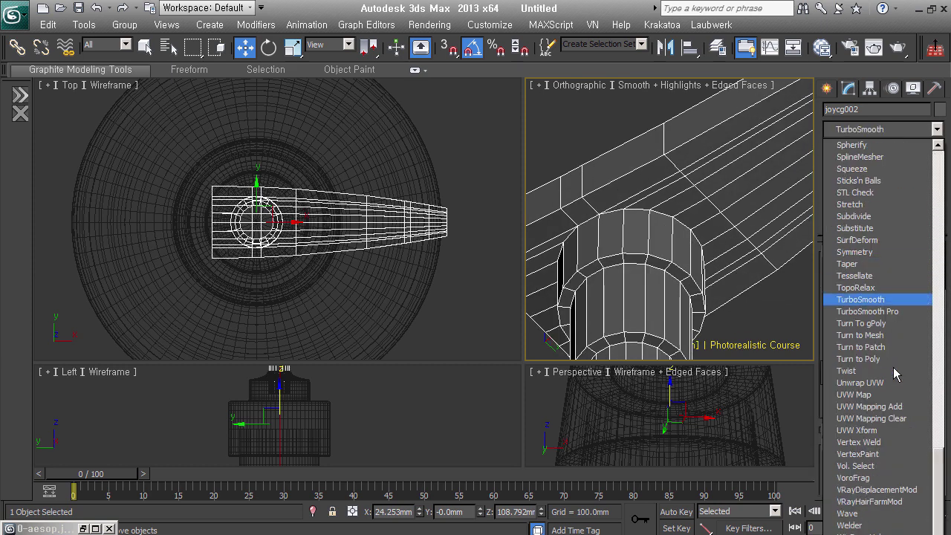
click(891, 303)
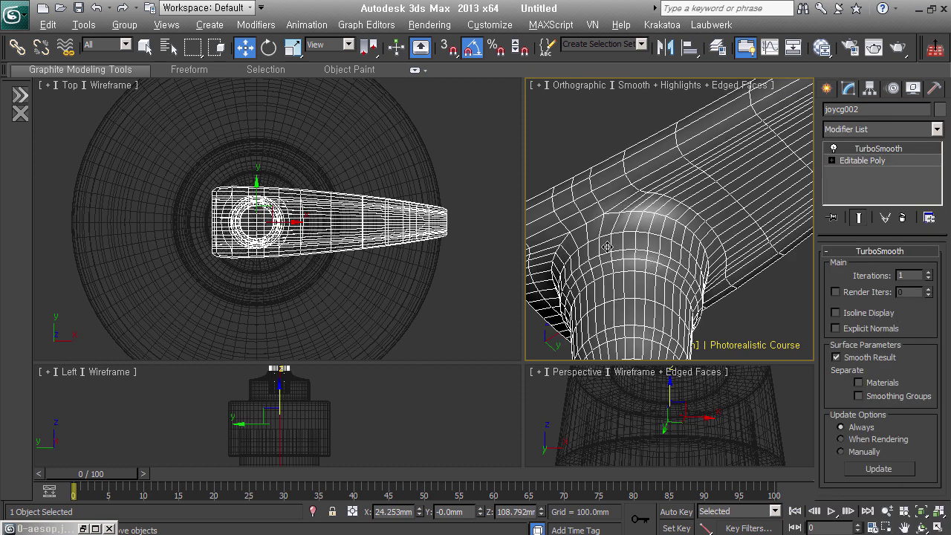
scroll(654, 271, down, 3)
scroll(658, 297, down, 2)
scroll(663, 291, down, 2)
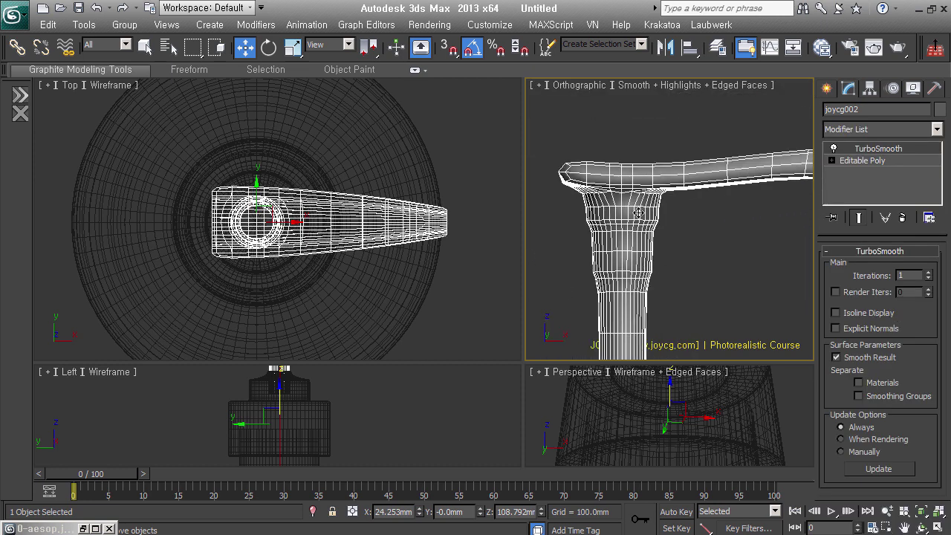
mouse_move(626, 274)
alt+middle_down()
mouse_move(668, 298)
mouse_move(757, 307)
mouse_move(715, 306)
mouse_move(648, 276)
mouse_move(654, 181)
mouse_move(700, 218)
alt+middle_up()
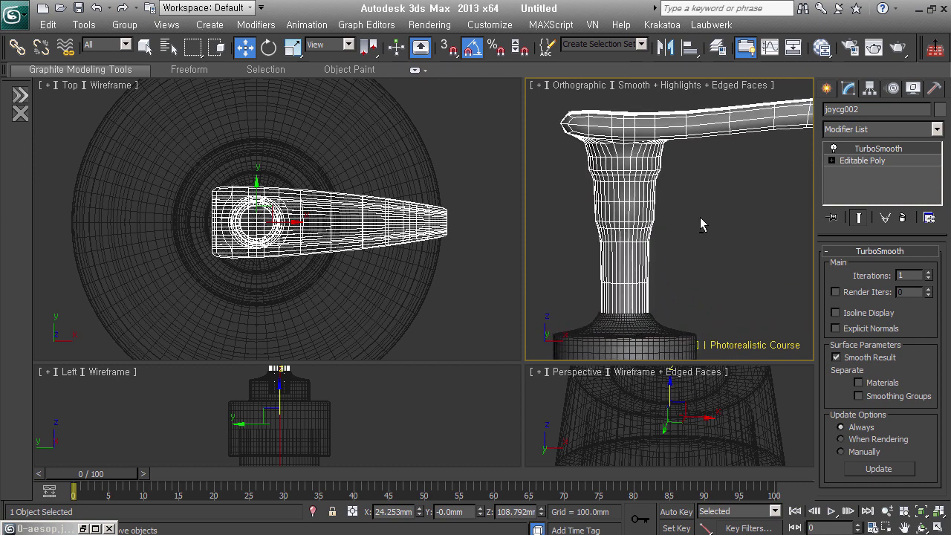
click(928, 272)
mouse_move(686, 232)
alt+middle_down()
mouse_move(756, 229)
mouse_move(660, 167)
alt+middle_up()
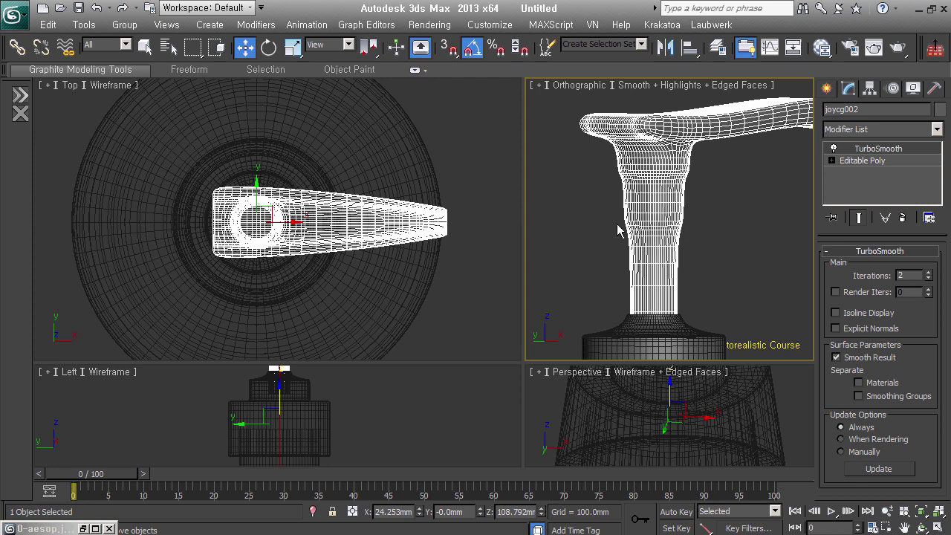
mouse_move(676, 228)
alt+middle_down()
mouse_move(679, 263)
mouse_move(674, 241)
mouse_move(547, 250)
mouse_move(638, 258)
mouse_move(657, 244)
mouse_move(681, 306)
mouse_move(738, 272)
mouse_move(669, 255)
mouse_move(619, 272)
mouse_move(704, 239)
alt+middle_up()
In the base Editable Poly, select the stem's ring edges and extend them to full loops
click(881, 161)
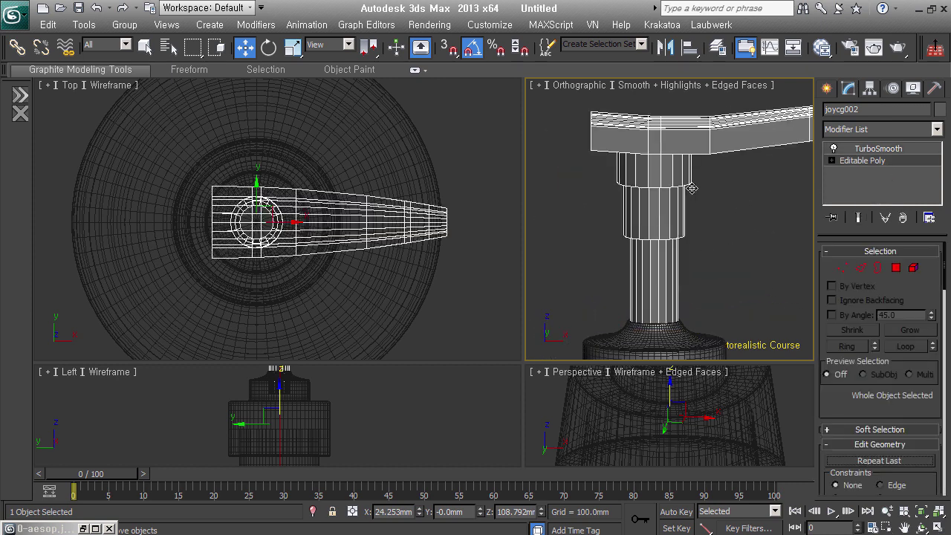
click(860, 267)
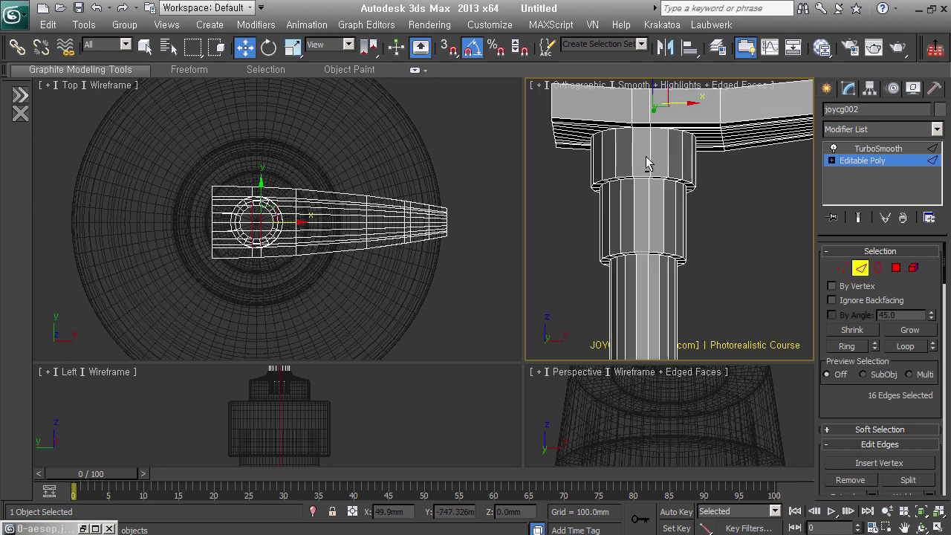
scroll(661, 187, up, 3)
ctrl+click(672, 195)
alt+middle_drag(673, 201, 673, 174)
ctrl+click(673, 165)
ctrl+click(672, 306)
mouse_move(668, 319)
alt+middle_down()
mouse_move(679, 260)
mouse_move(670, 206)
mouse_move(695, 159)
mouse_move(684, 271)
mouse_move(695, 290)
alt+middle_up()
key(alt+l)
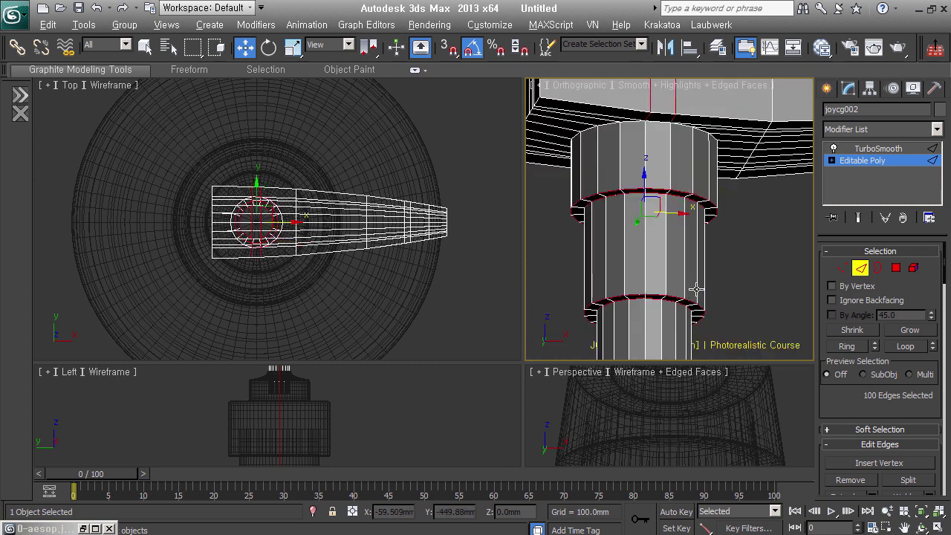
mouse_move(706, 230)
alt+middle_down()
mouse_move(806, 244)
mouse_move(716, 245)
mouse_move(747, 186)
mouse_move(733, 349)
mouse_move(712, 169)
mouse_move(706, 224)
alt+middle_up()
scroll(779, 189, up, 3)
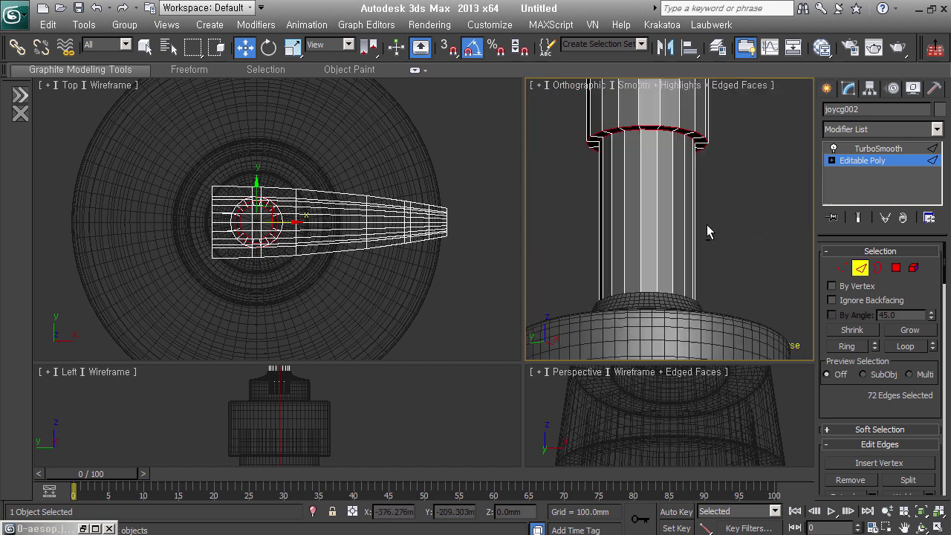
mouse_move(722, 268)
alt+middle_down()
mouse_move(691, 182)
mouse_move(685, 312)
mouse_move(654, 180)
alt+middle_up()
scroll(655, 214, up, 2)
Extrude the stem edge loops with 0 height and a small width
right_click(696, 196)
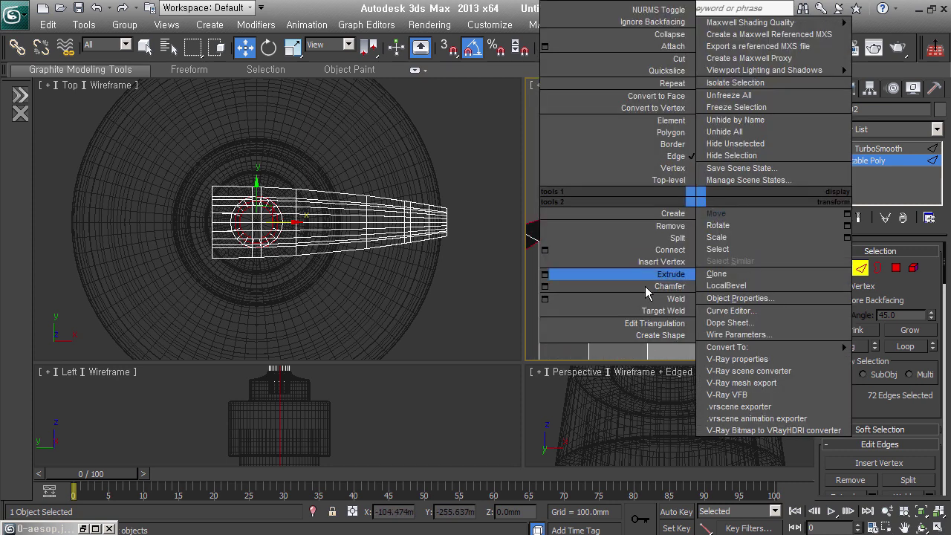
click(553, 275)
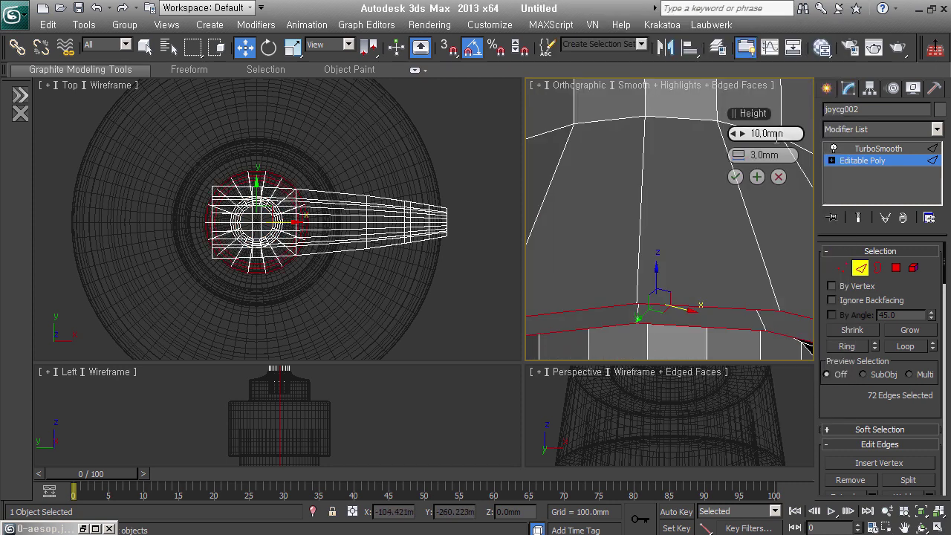
right_click(747, 137)
right_click(748, 157)
drag(749, 162, 749, 178)
key(Return)
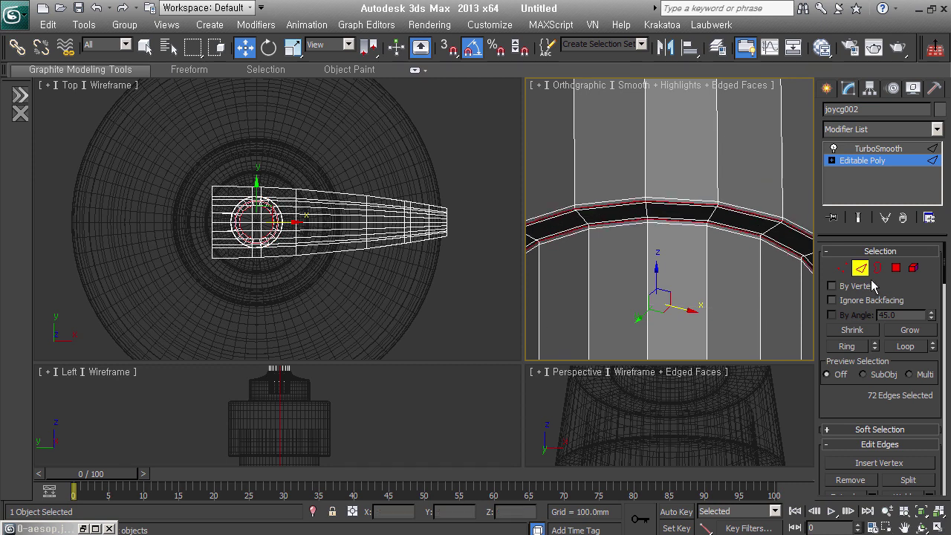
Return to TurboSmooth and inspect the crisped stem in wireframe and edged-face shading
click(860, 267)
click(878, 148)
scroll(661, 260, down, 5)
mouse_move(661, 260)
alt+middle_down()
mouse_move(692, 308)
mouse_move(714, 228)
alt+middle_up()
key(F3)
middle_drag(736, 264, 727, 262)
key(F4)
key(F3)
scroll(699, 231, down, 5)
click(776, 264)
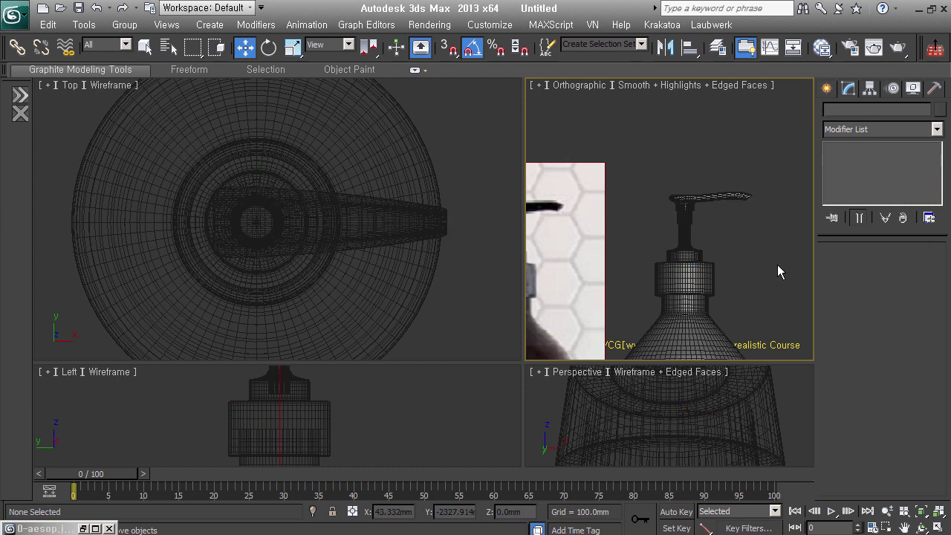
scroll(768, 254, down, 2)
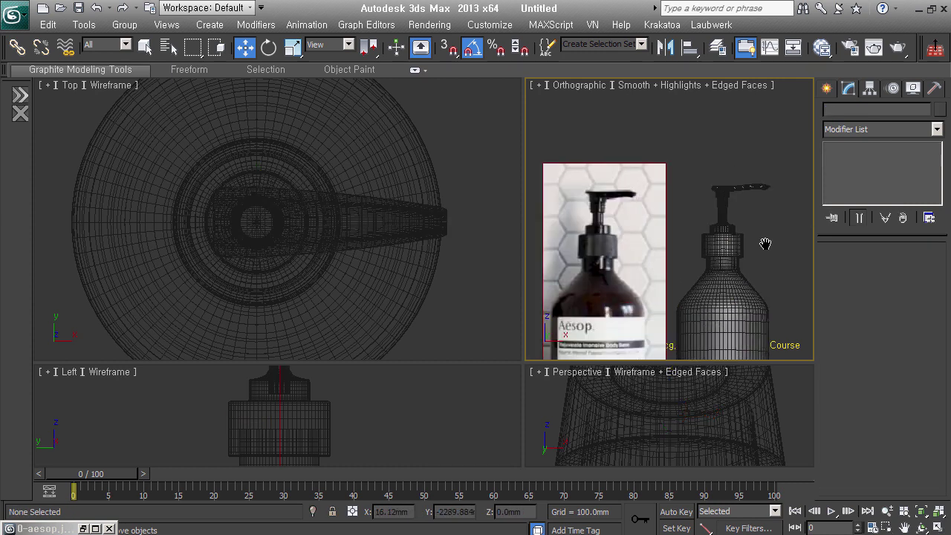
Deselect the pump head and select the bottle body joycg_2
click(739, 198)
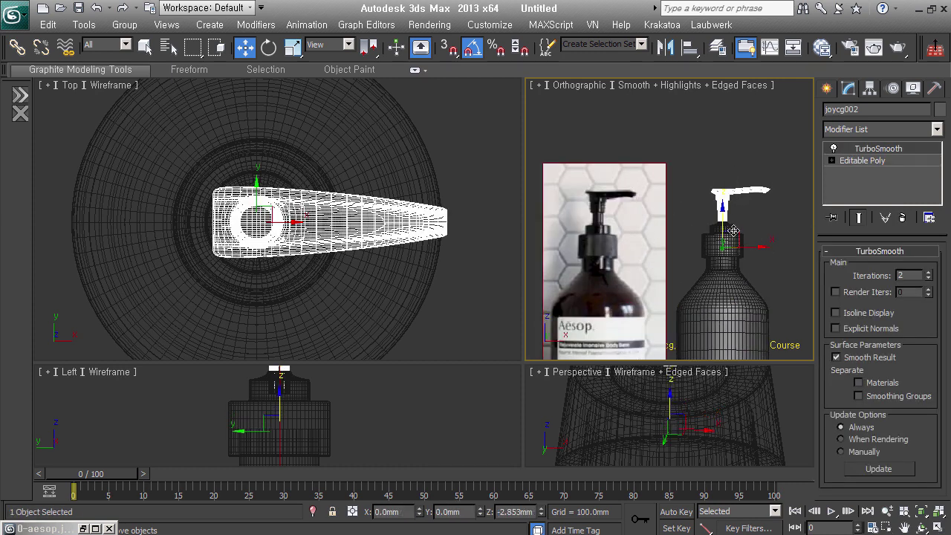
click(778, 263)
scroll(777, 263, down, 2)
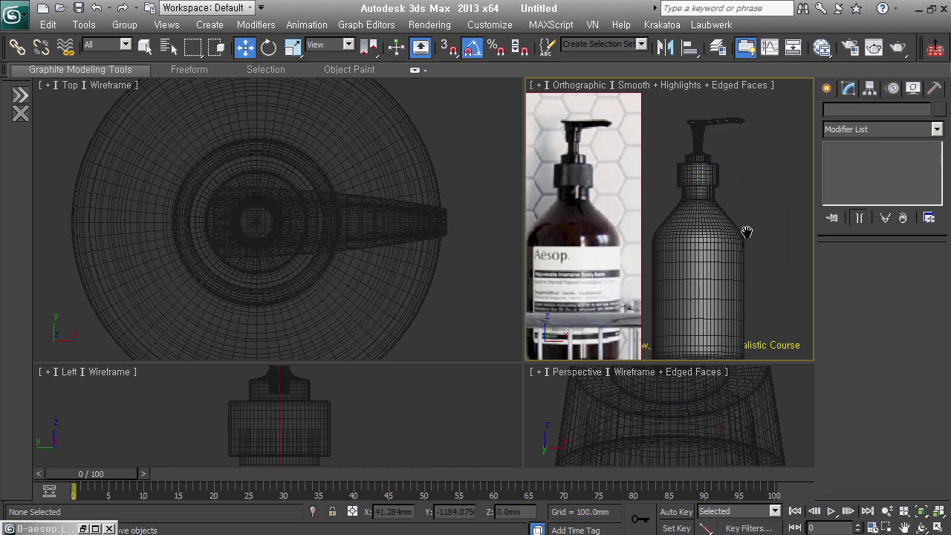
scroll(742, 234, down, 2)
click(737, 274)
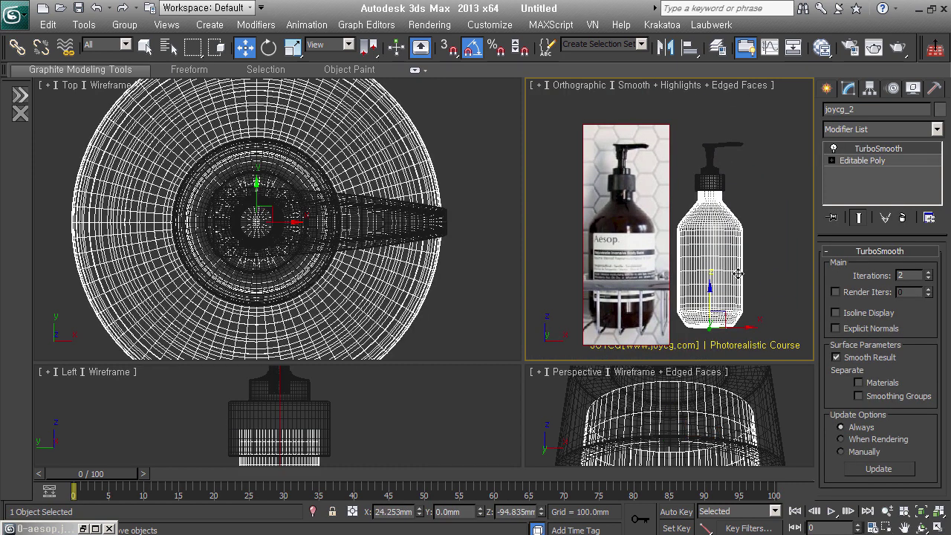
click(758, 206)
mouse_move(747, 260)
alt+middle_down()
mouse_move(742, 293)
mouse_move(728, 296)
mouse_move(750, 253)
alt+middle_up()
click(735, 291)
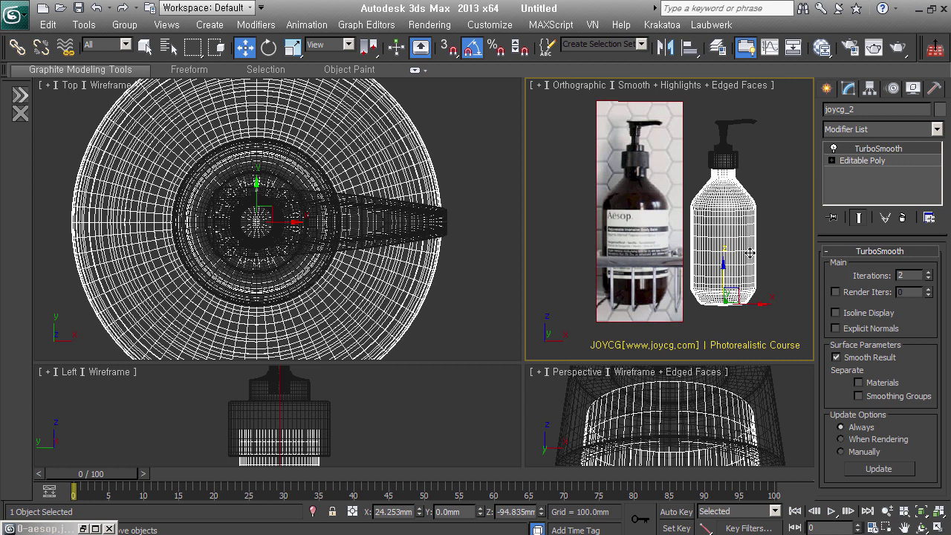
Add an Edit Poly modifier in Polygon mode and switch the view to Front
key(alt+e)
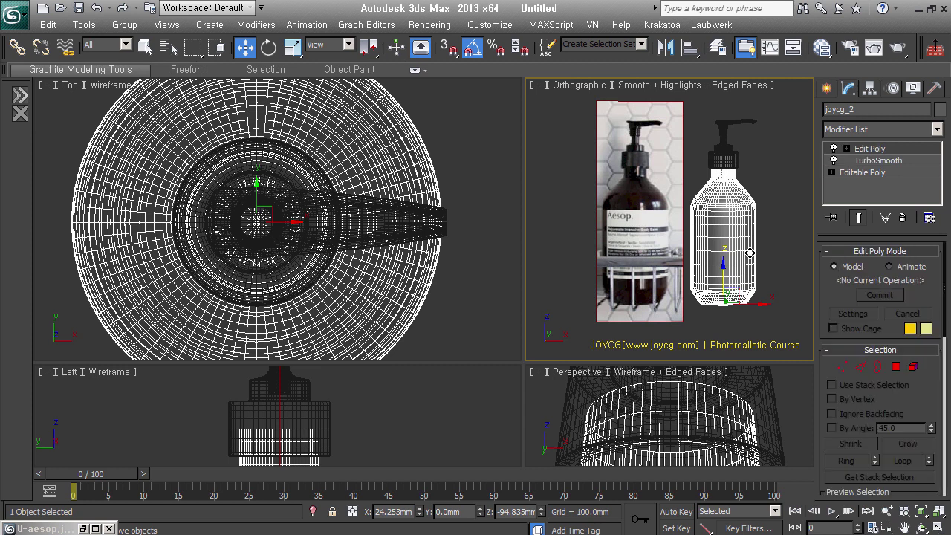
click(896, 366)
middle_drag(782, 318, 769, 310)
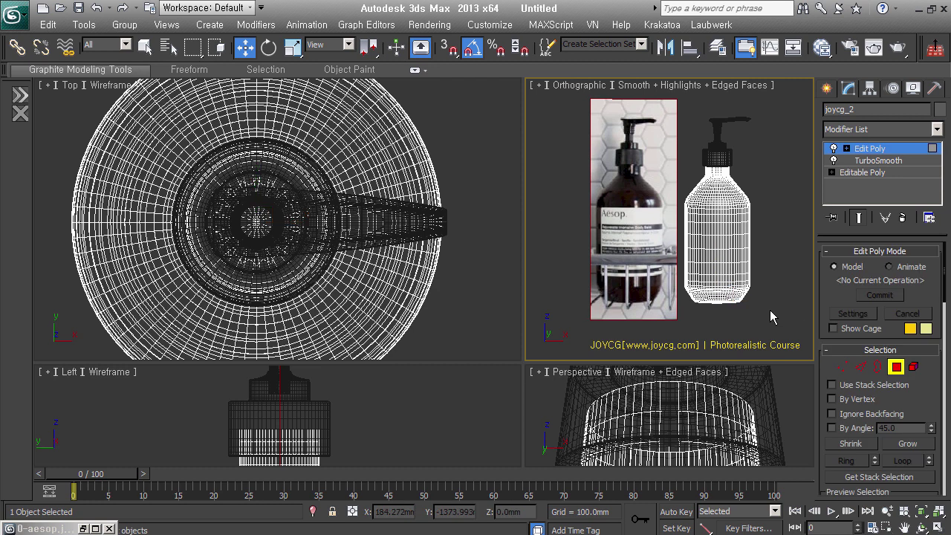
key(z)
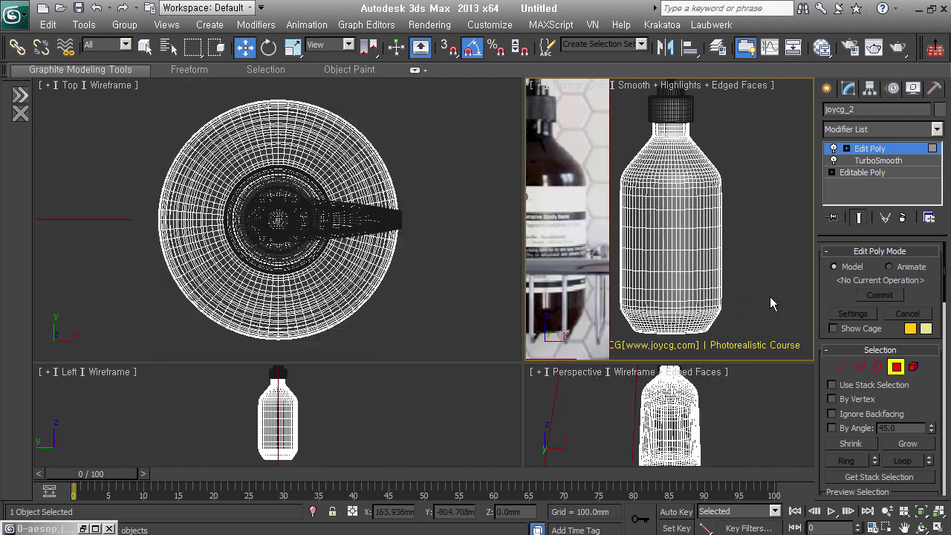
scroll(772, 278, down, 2)
scroll(771, 273, down, 2)
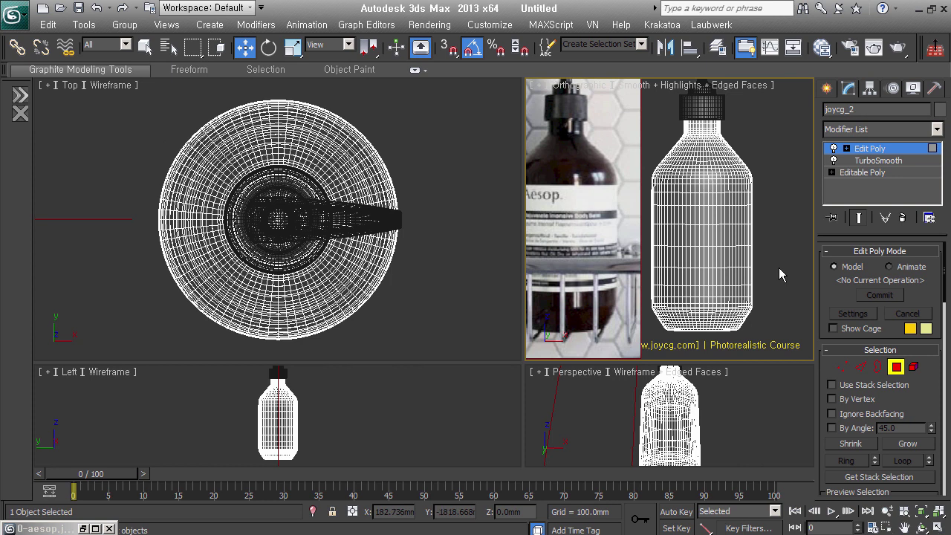
click(420, 47)
key(f)
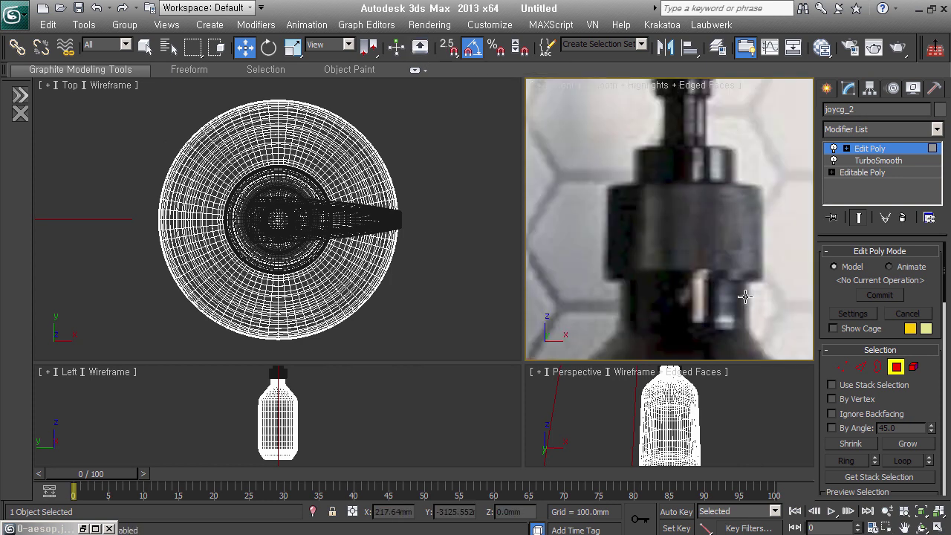
middle_drag(769, 275, 805, 278)
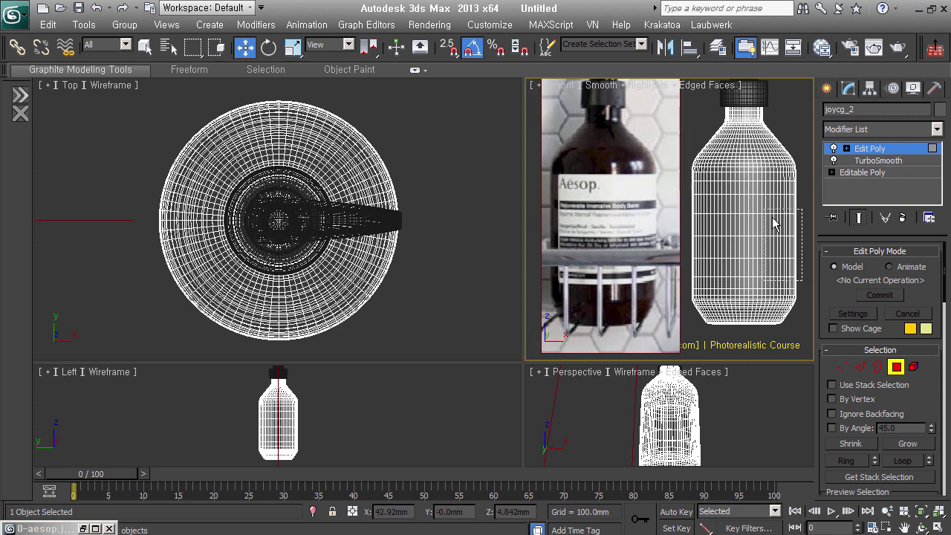
Select the bottle's middle band of 216 polygons and orbit to check it
click(716, 191)
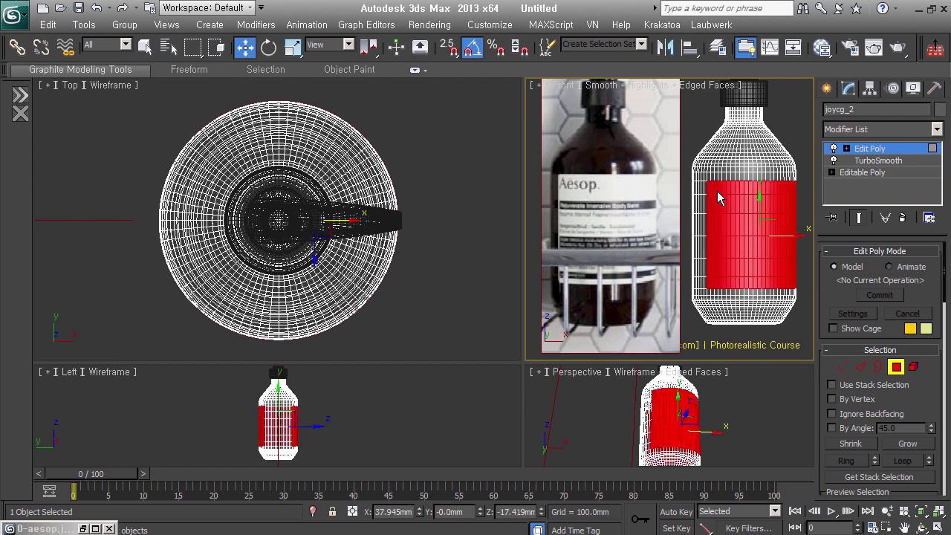
mouse_move(730, 250)
alt+middle_down()
mouse_move(682, 274)
mouse_move(564, 269)
alt+middle_up()
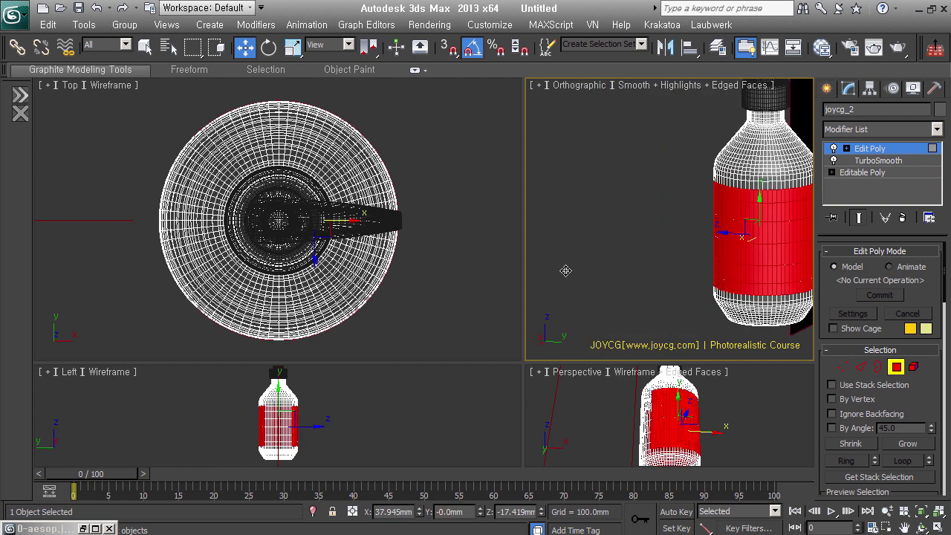
mouse_move(637, 226)
alt+middle_down()
mouse_move(725, 232)
mouse_move(611, 234)
mouse_move(719, 247)
alt+middle_up()
mouse_move(689, 175)
alt+middle_down()
mouse_move(632, 195)
mouse_move(754, 215)
mouse_move(832, 213)
mouse_move(661, 216)
alt+middle_up()
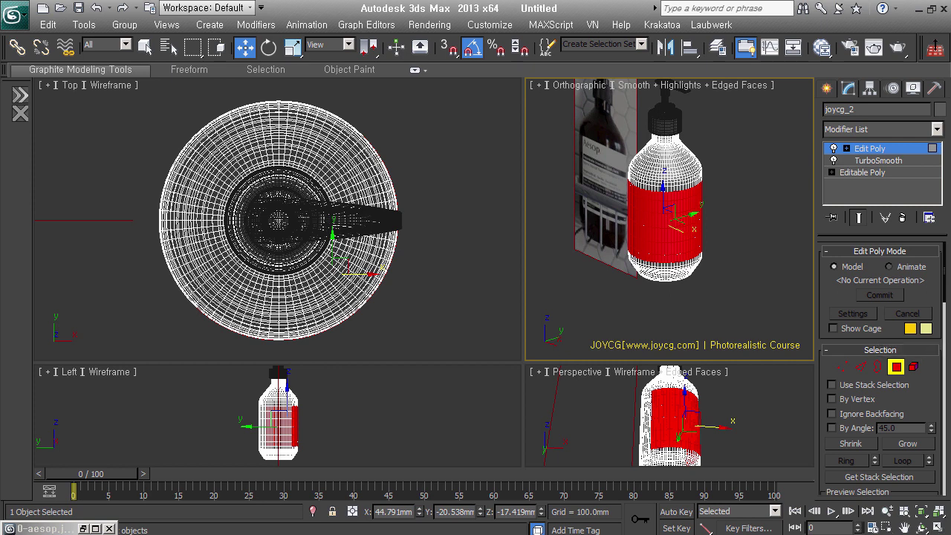
scroll(942, 401, down, 2)
scroll(942, 387, down, 4)
scroll(915, 319, down, 2)
scroll(914, 327, down, 2)
scroll(915, 338, down, 1)
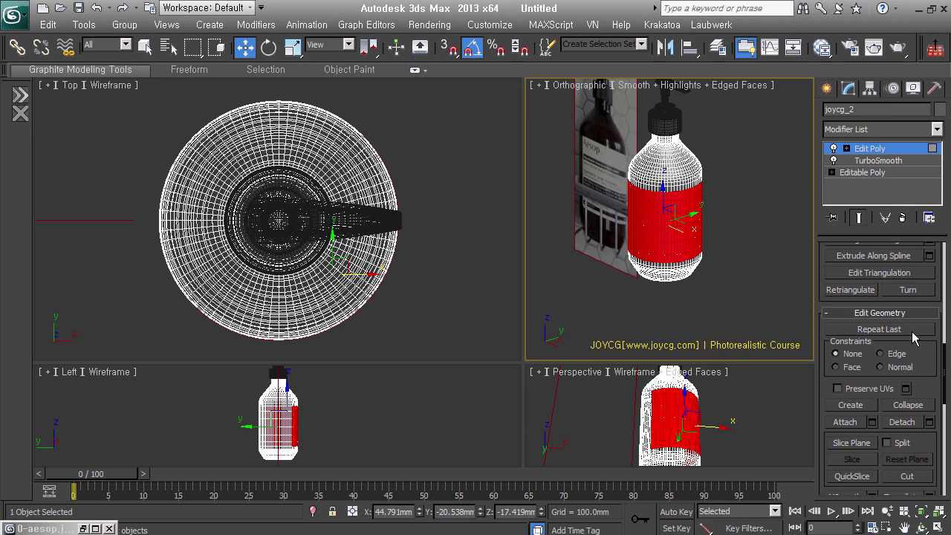
Detach the band as a clone named 'label', then select the new label object
click(919, 421)
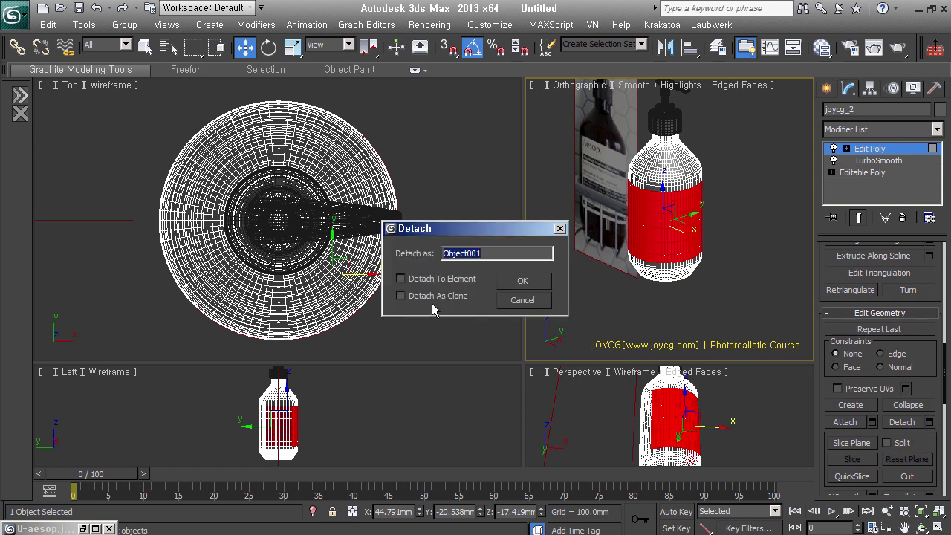
click(455, 303)
text(label)
key(Return)
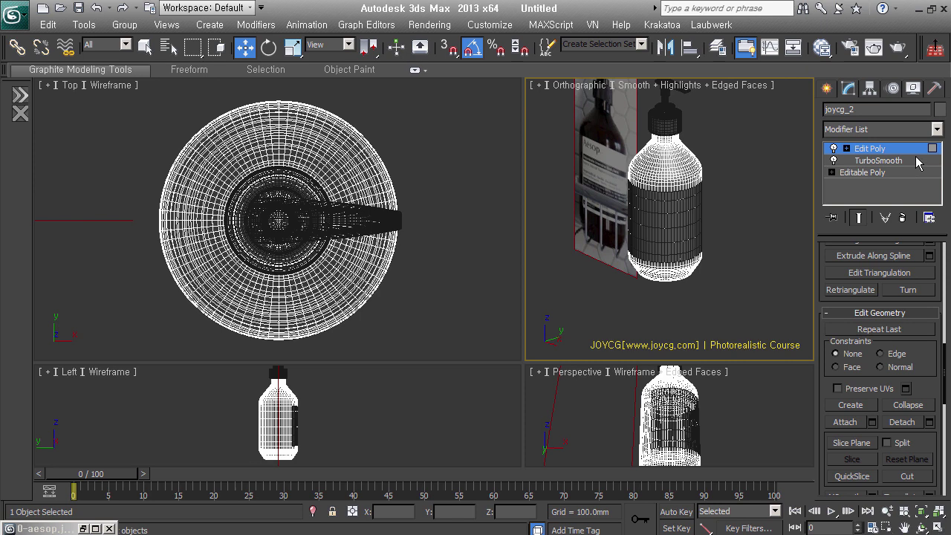
click(703, 242)
click(693, 221)
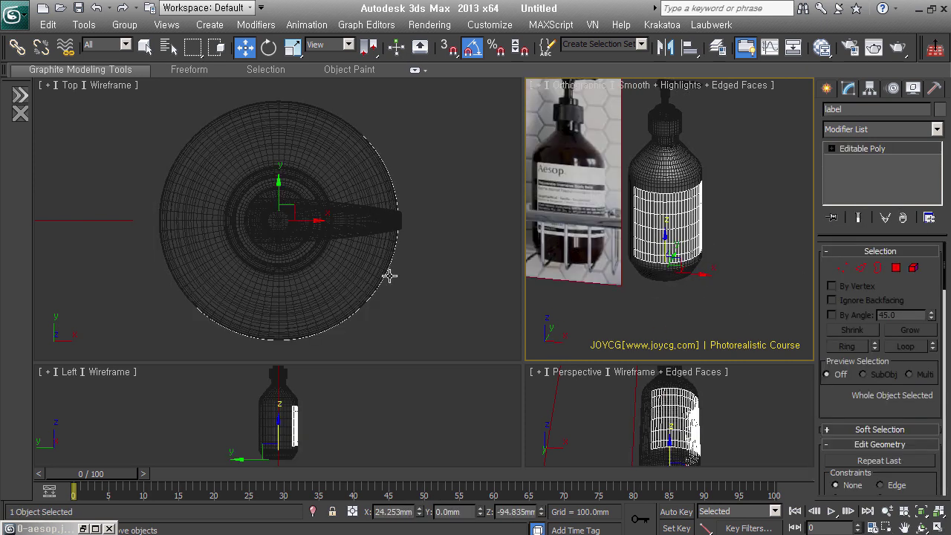
scroll(389, 274, up, 4)
scroll(395, 288, up, 3)
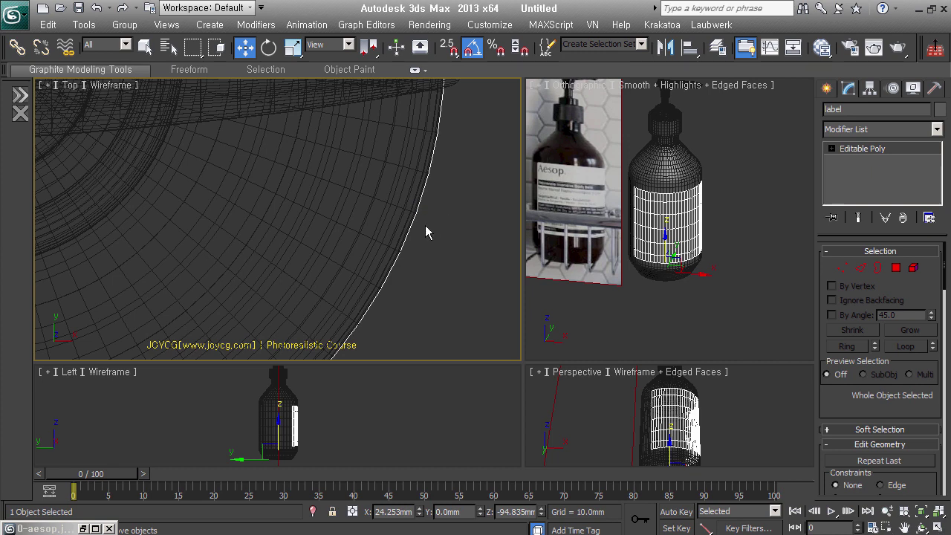
scroll(425, 225, down, 2)
scroll(404, 240, down, 3)
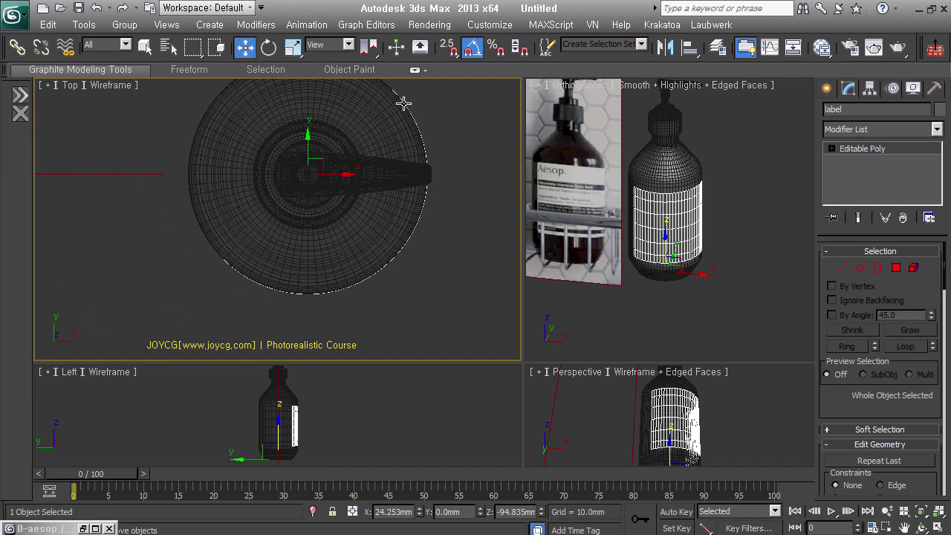
scroll(413, 178, up, 3)
scroll(413, 178, up, 3)
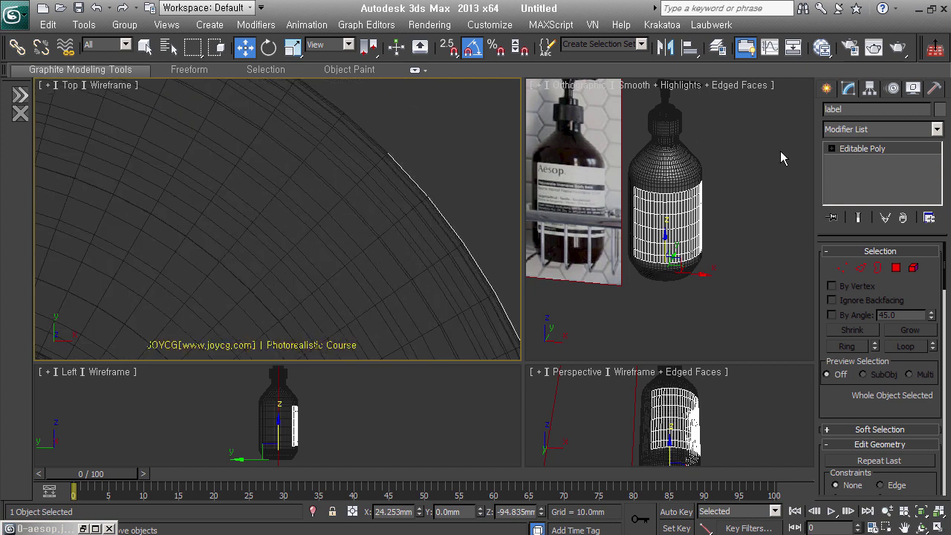
Add a Push modifier to the label and settle the Push Value at 0.02mm
click(880, 129)
text(pu)
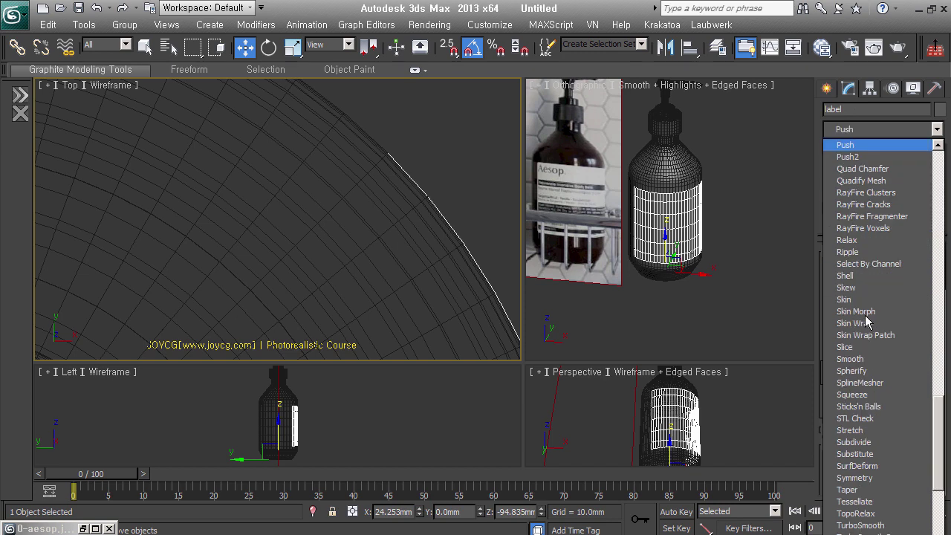
key(Return)
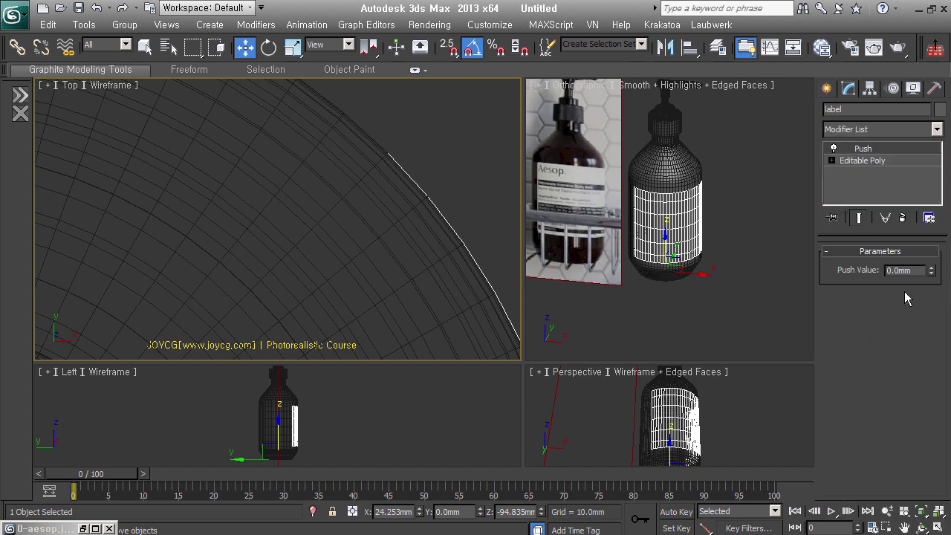
mouse_move(931, 270)
mouse_down()
mouse_move(941, 270)
mouse_move(941, 256)
mouse_move(930, 264)
mouse_up()
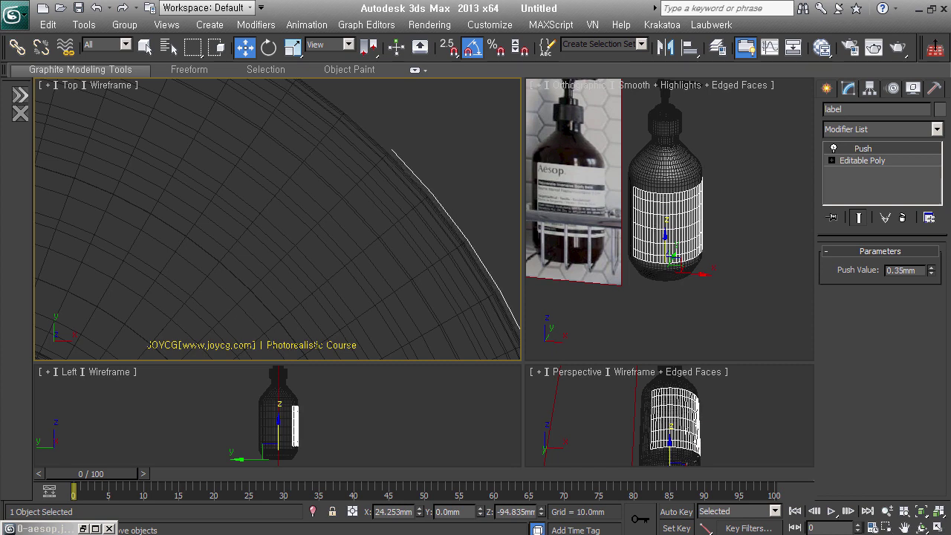
drag(930, 270, 931, 282)
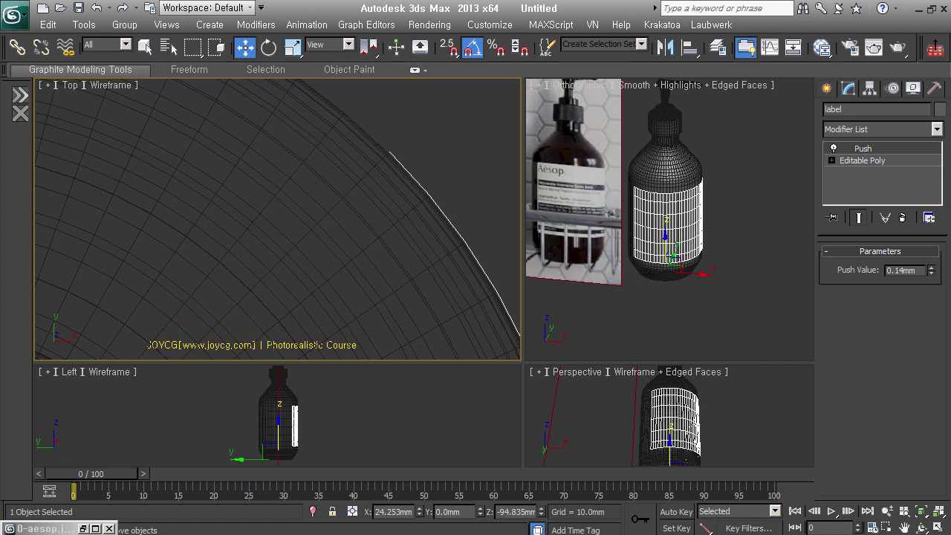
scroll(388, 161, up, 2)
scroll(389, 161, up, 3)
drag(931, 270, 946, 291)
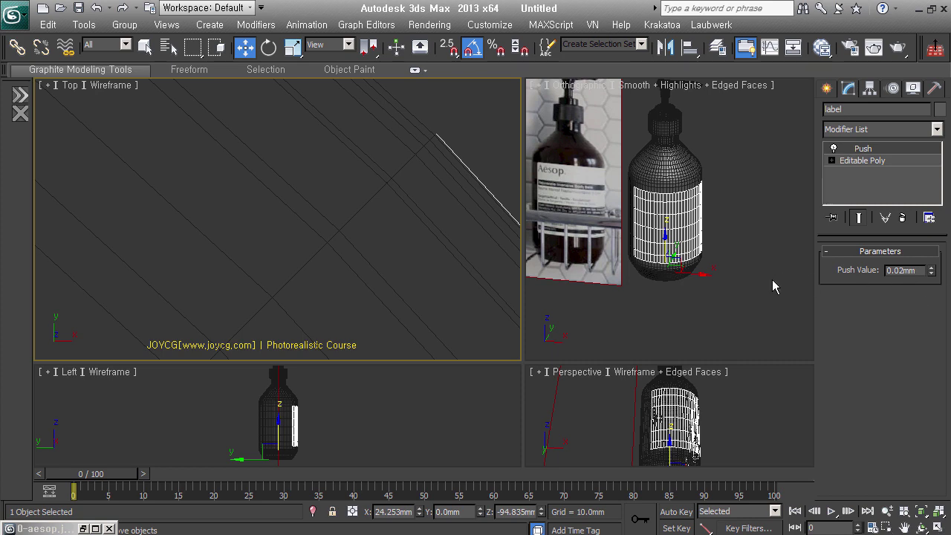
Select the label and give it a grey object colour
click(826, 88)
click(725, 252)
middle_drag(726, 252, 739, 289)
click(717, 251)
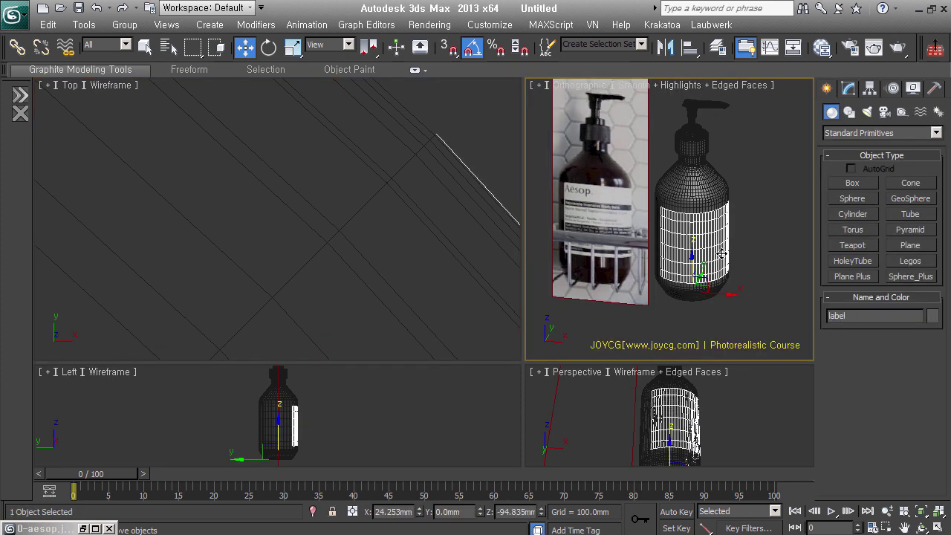
click(933, 316)
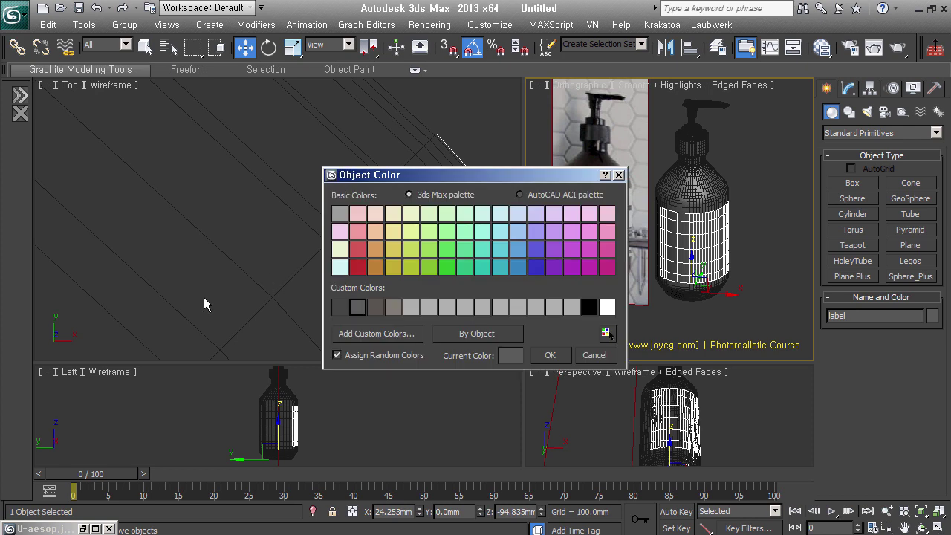
click(391, 315)
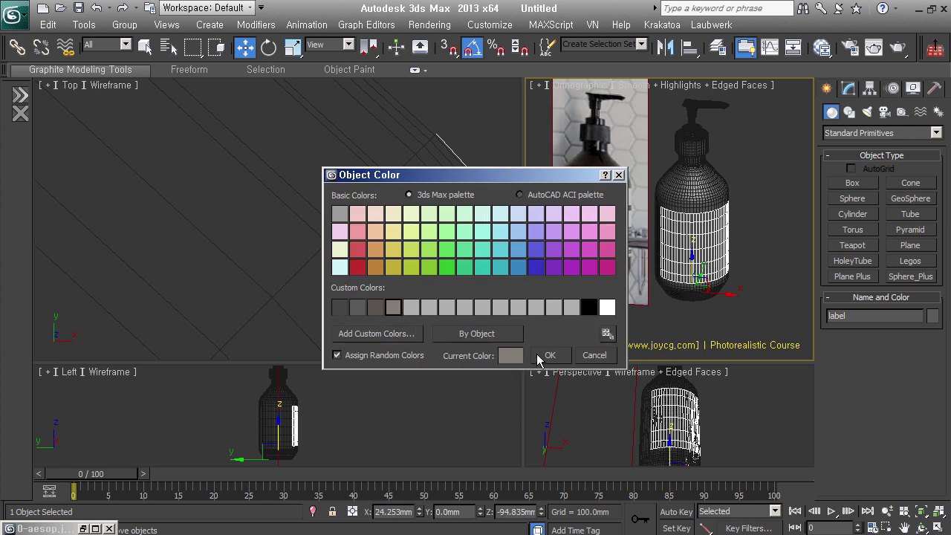
click(549, 355)
Enlarge the Orthographic viewport and reframe the bottle in it
click(747, 282)
mouse_move(747, 282)
middle_down()
mouse_move(707, 302)
mouse_move(737, 312)
middle_up()
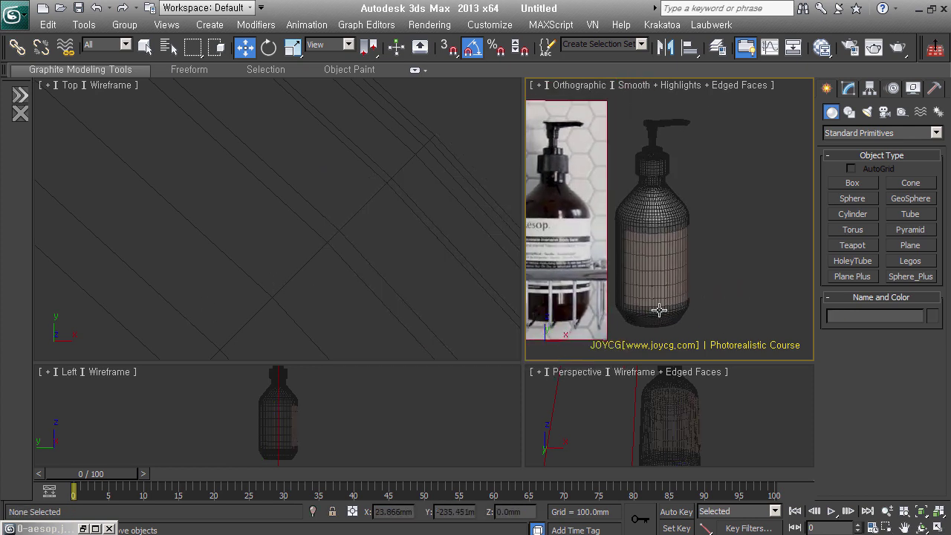
mouse_move(529, 369)
mouse_down()
mouse_move(447, 323)
mouse_move(343, 360)
mouse_up()
middle_drag(519, 297, 502, 286)
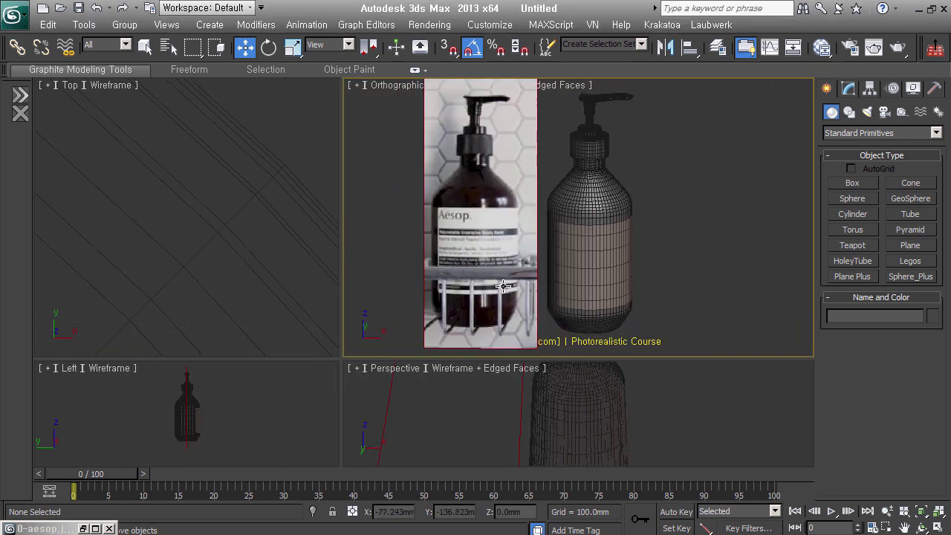